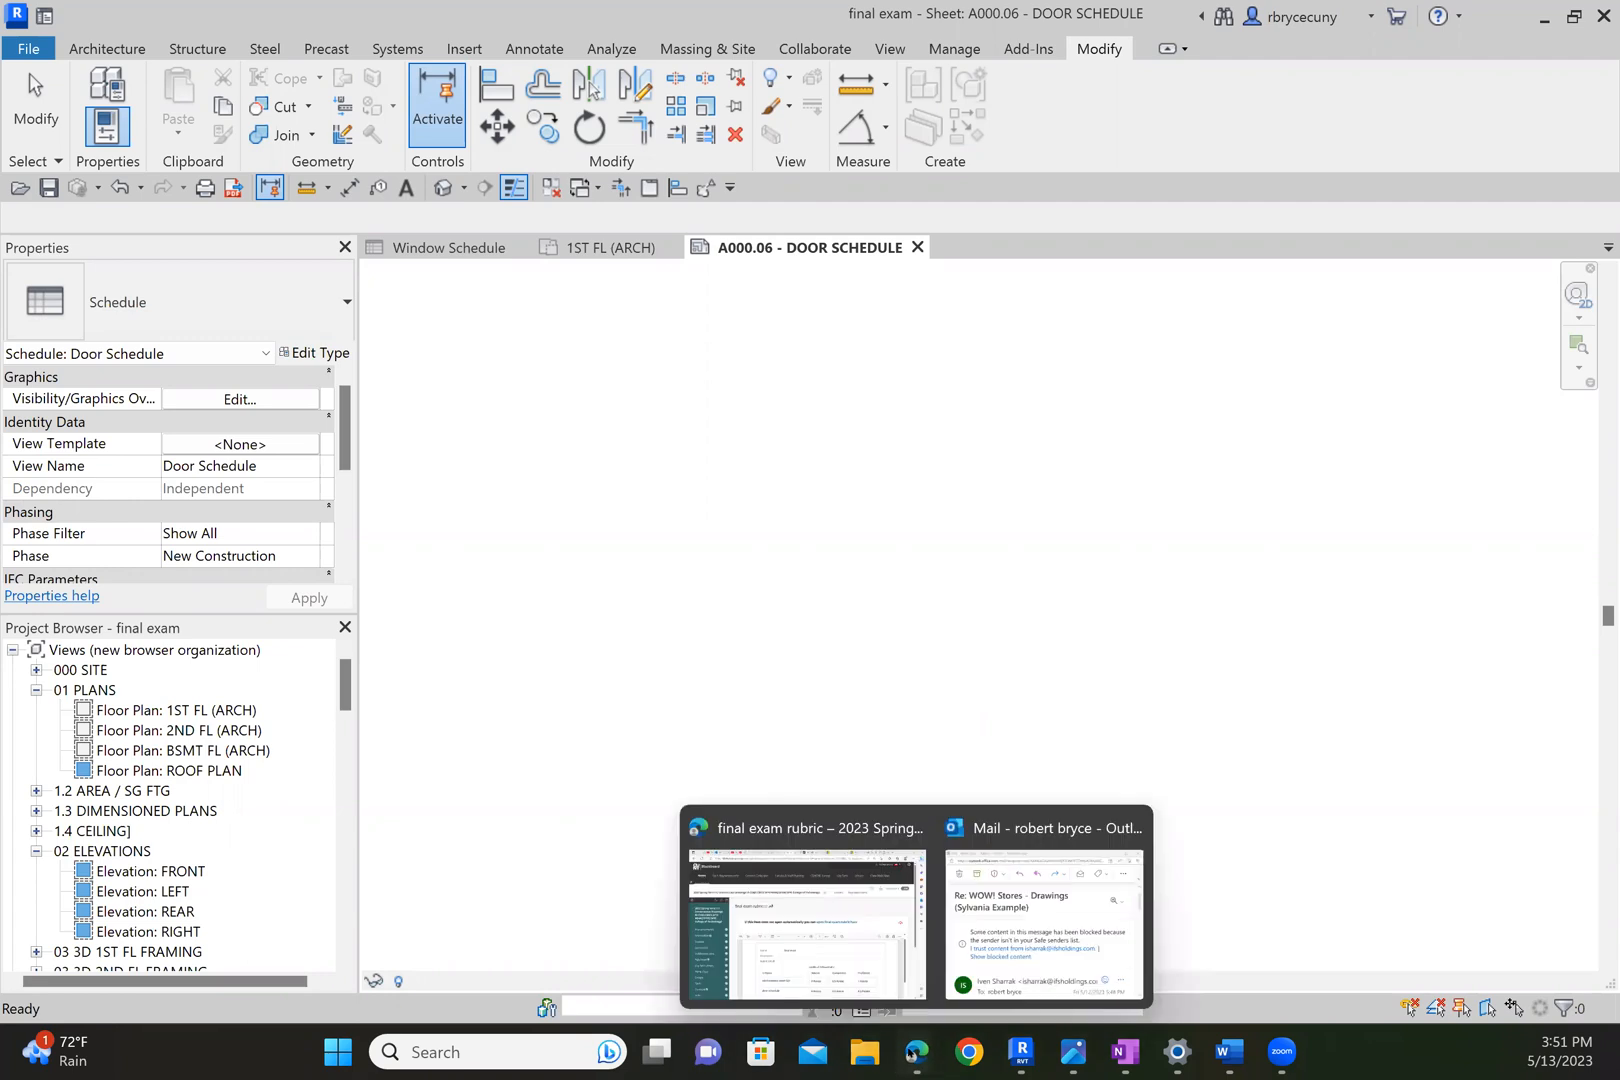
Switch to the browser and read through all criteria of the final exam rubric.
click(851, 920)
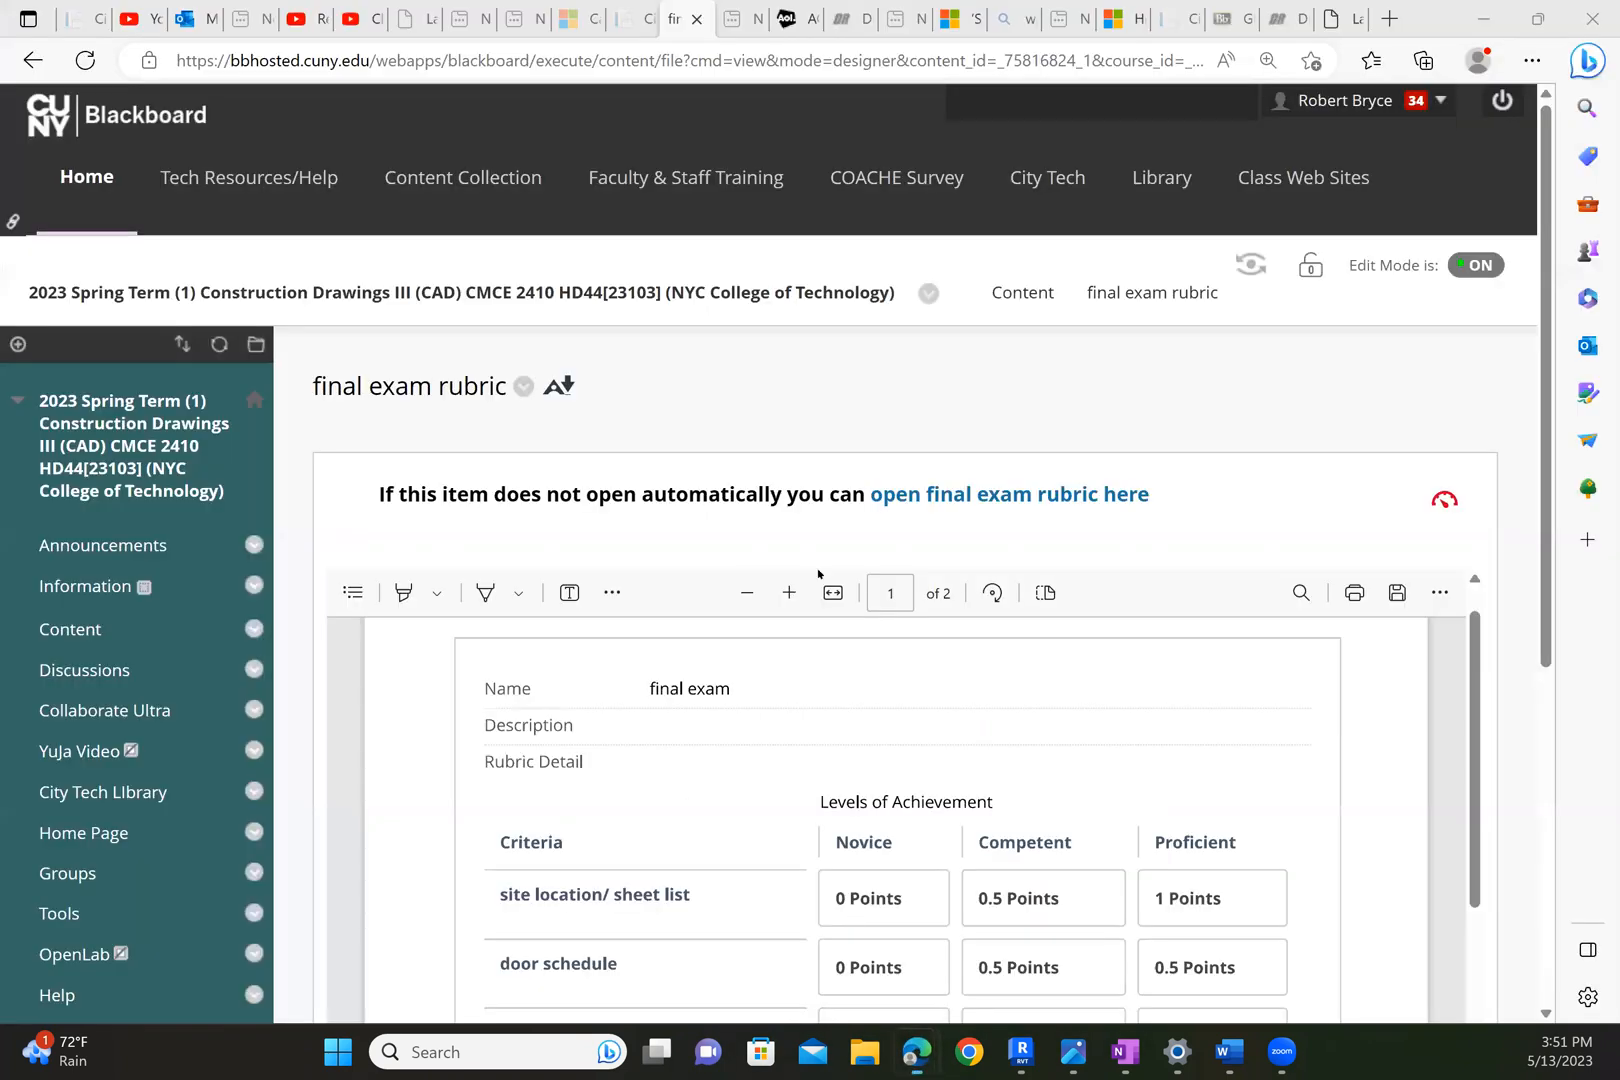
scroll(818, 574, down, 5)
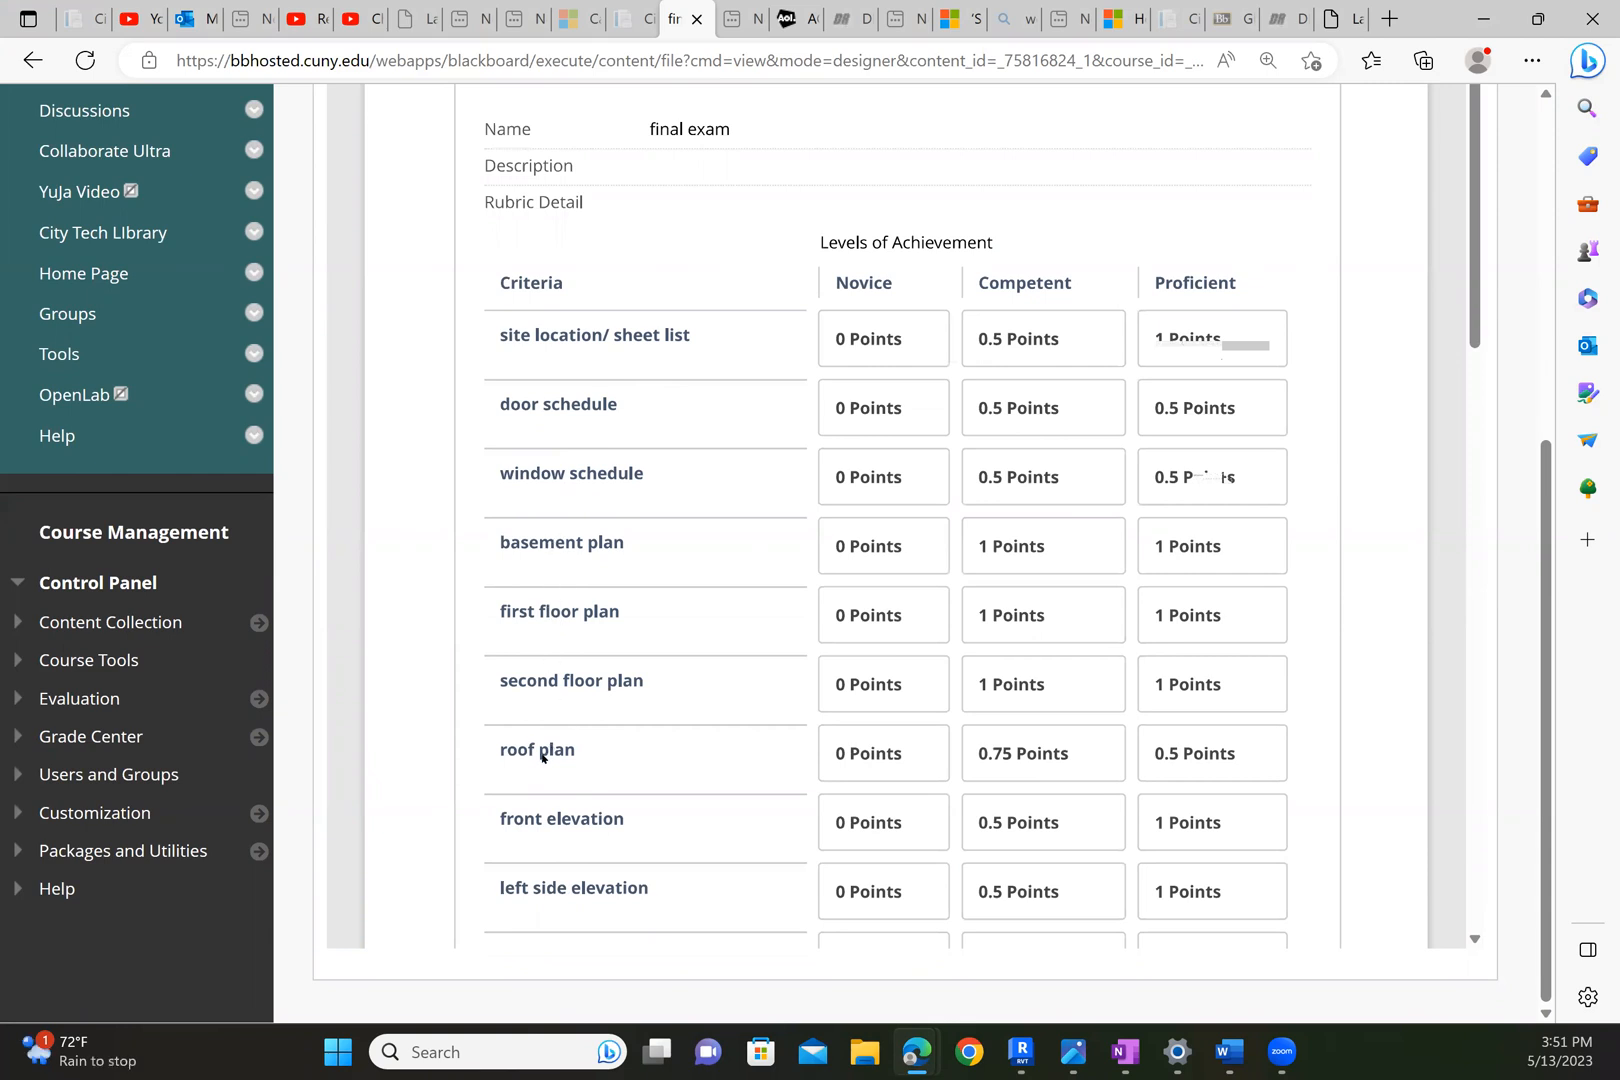
scroll(546, 750, down, 3)
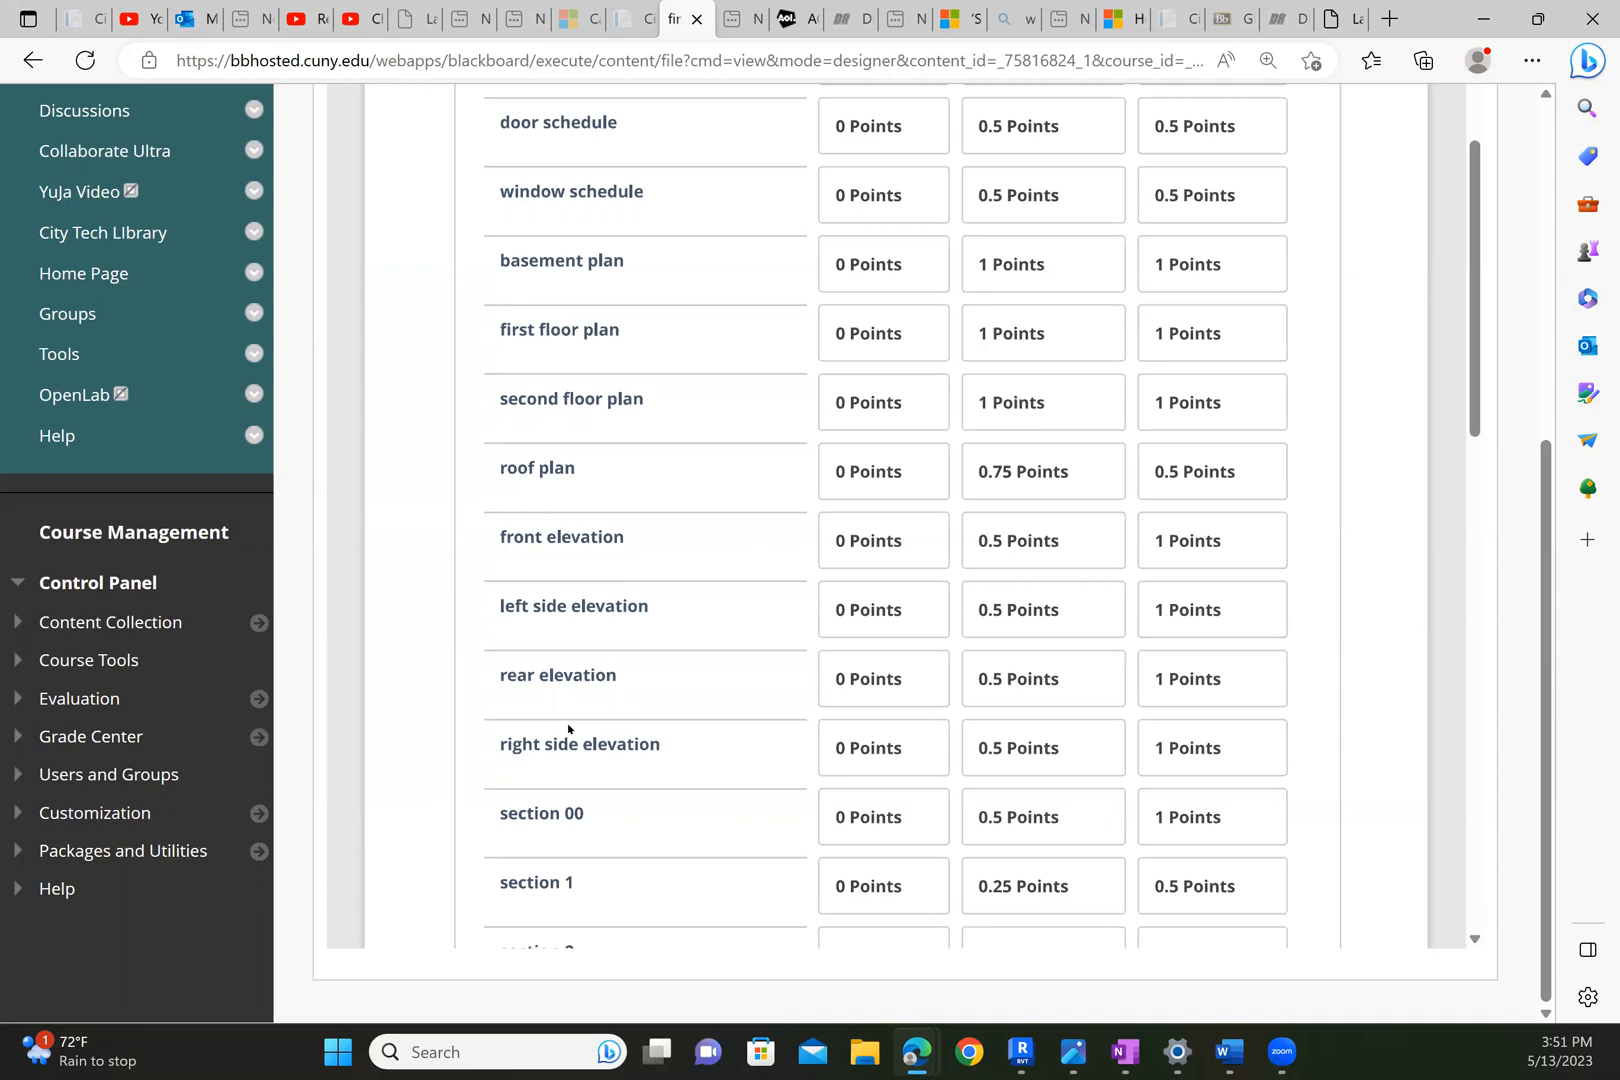
scroll(568, 729, down, 7)
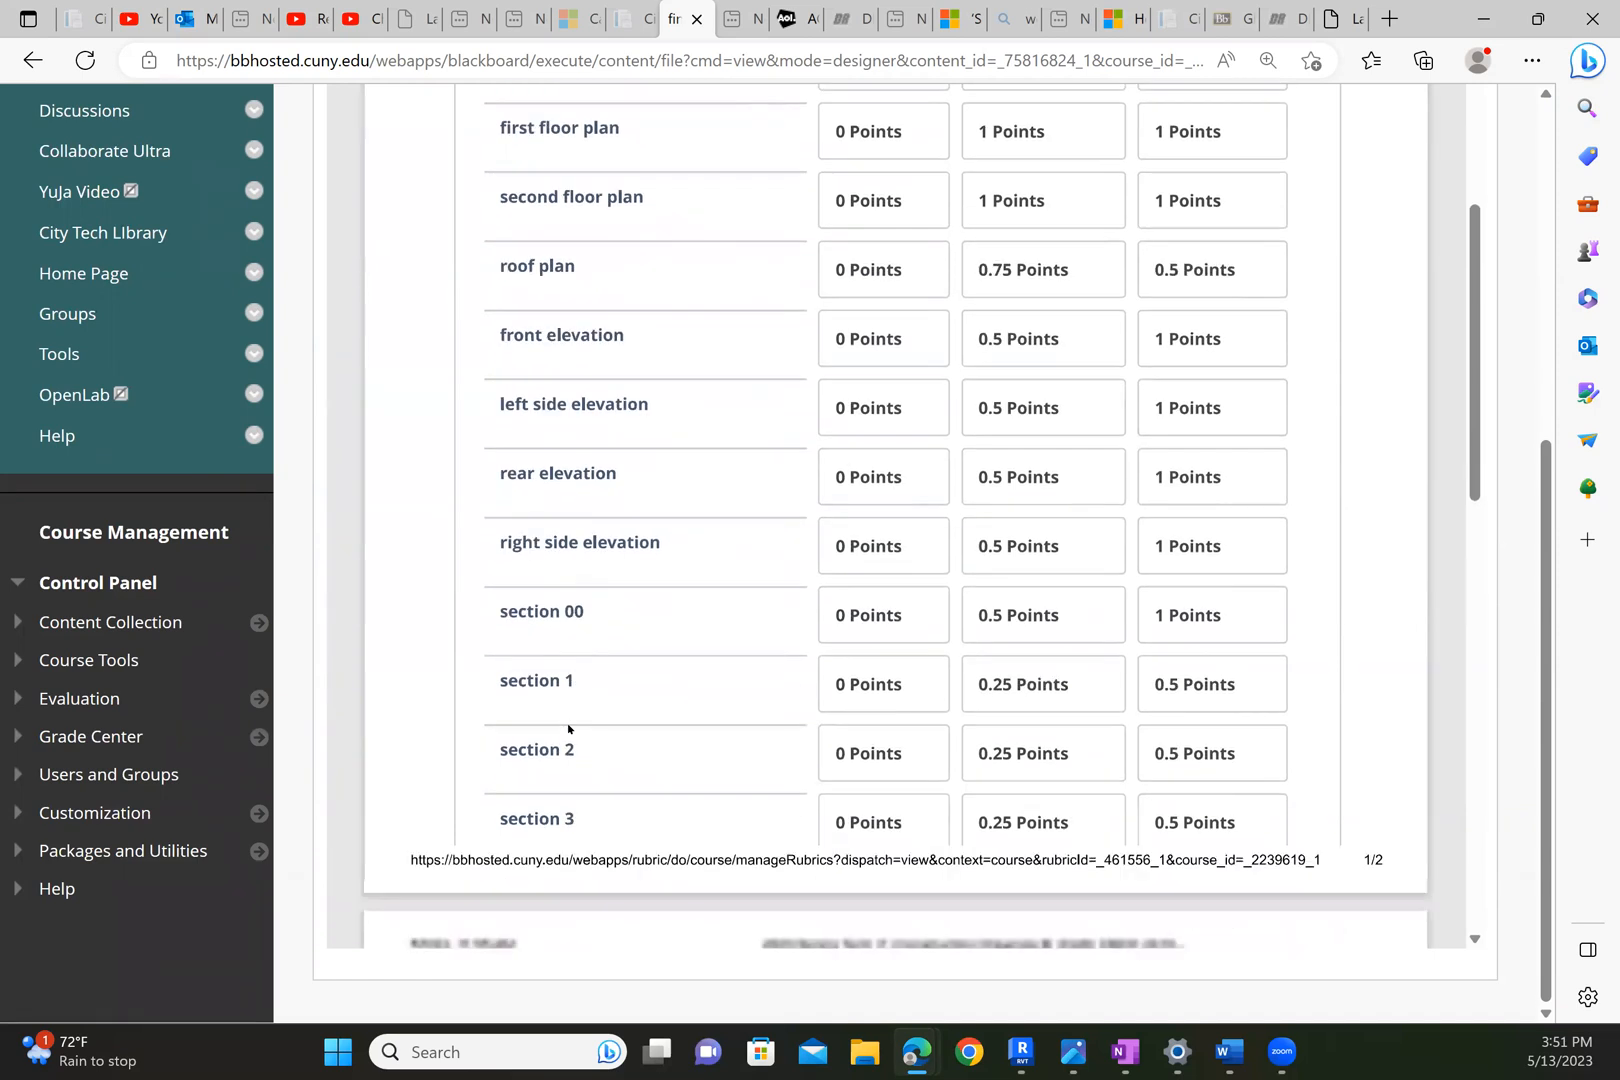
scroll(554, 383, down, 3)
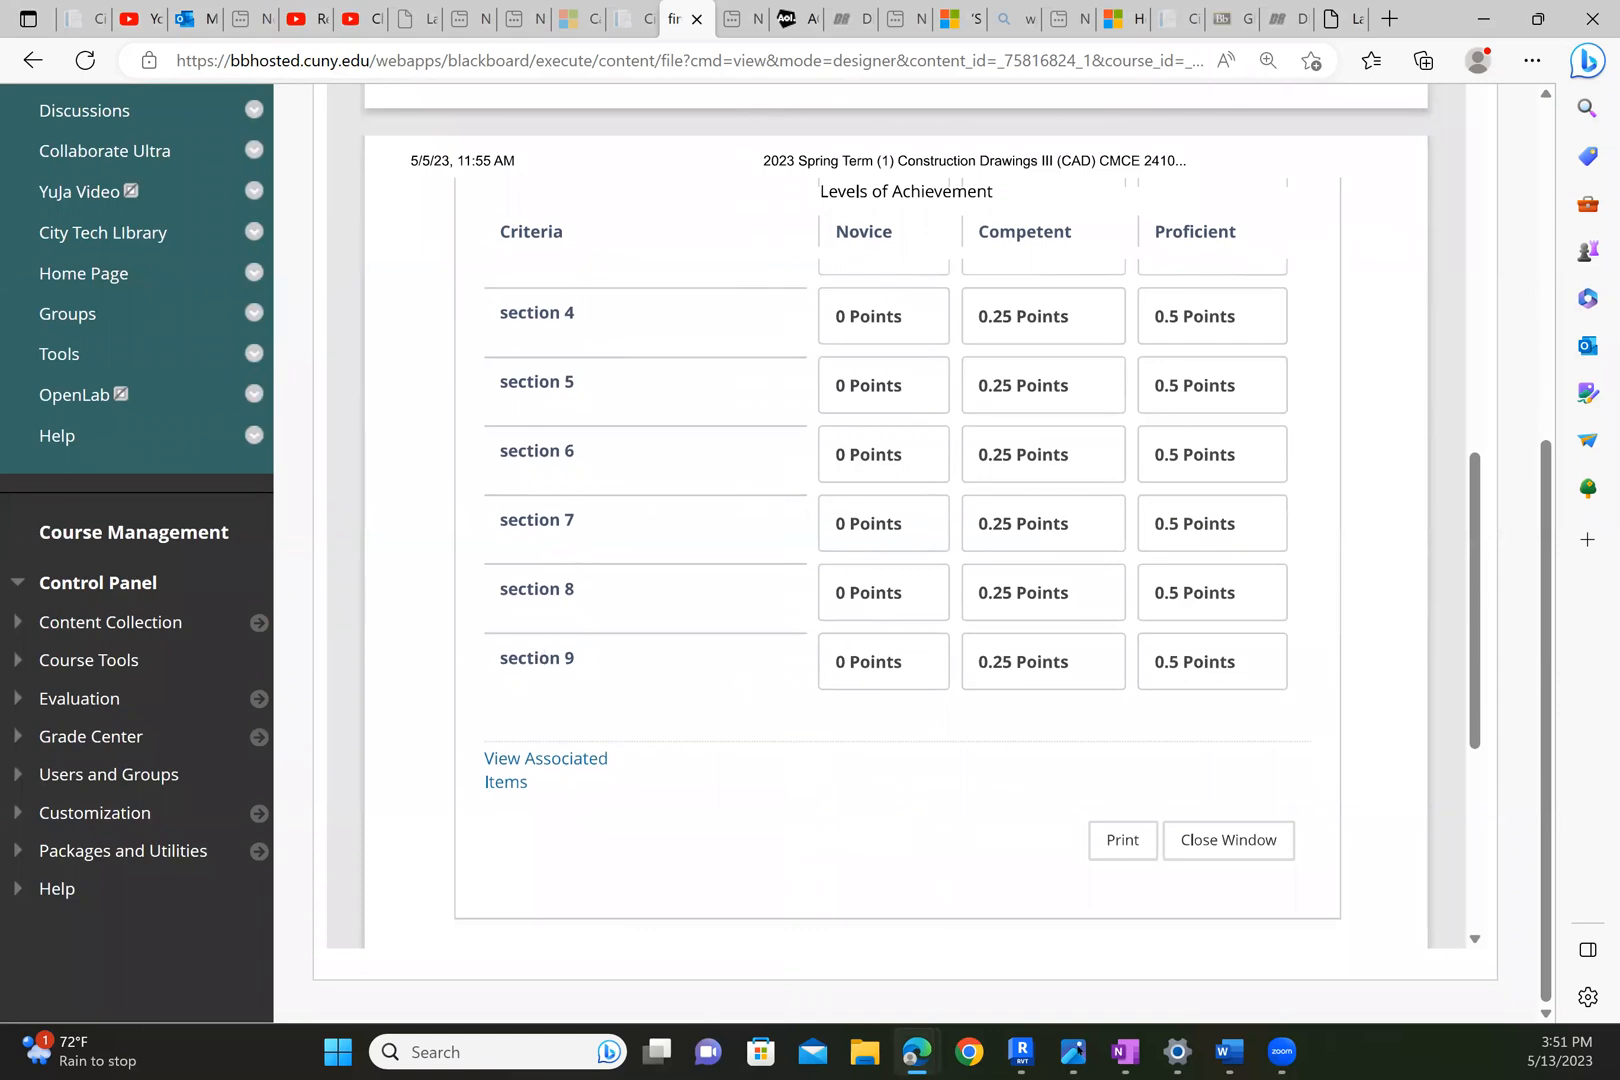
Switch back to Revit, open sheet A000.00 - SITE LOCATION / SHEET LIST and examine its site map, sheet lists and title block.
mouse_move(1021, 1055)
click(1020, 920)
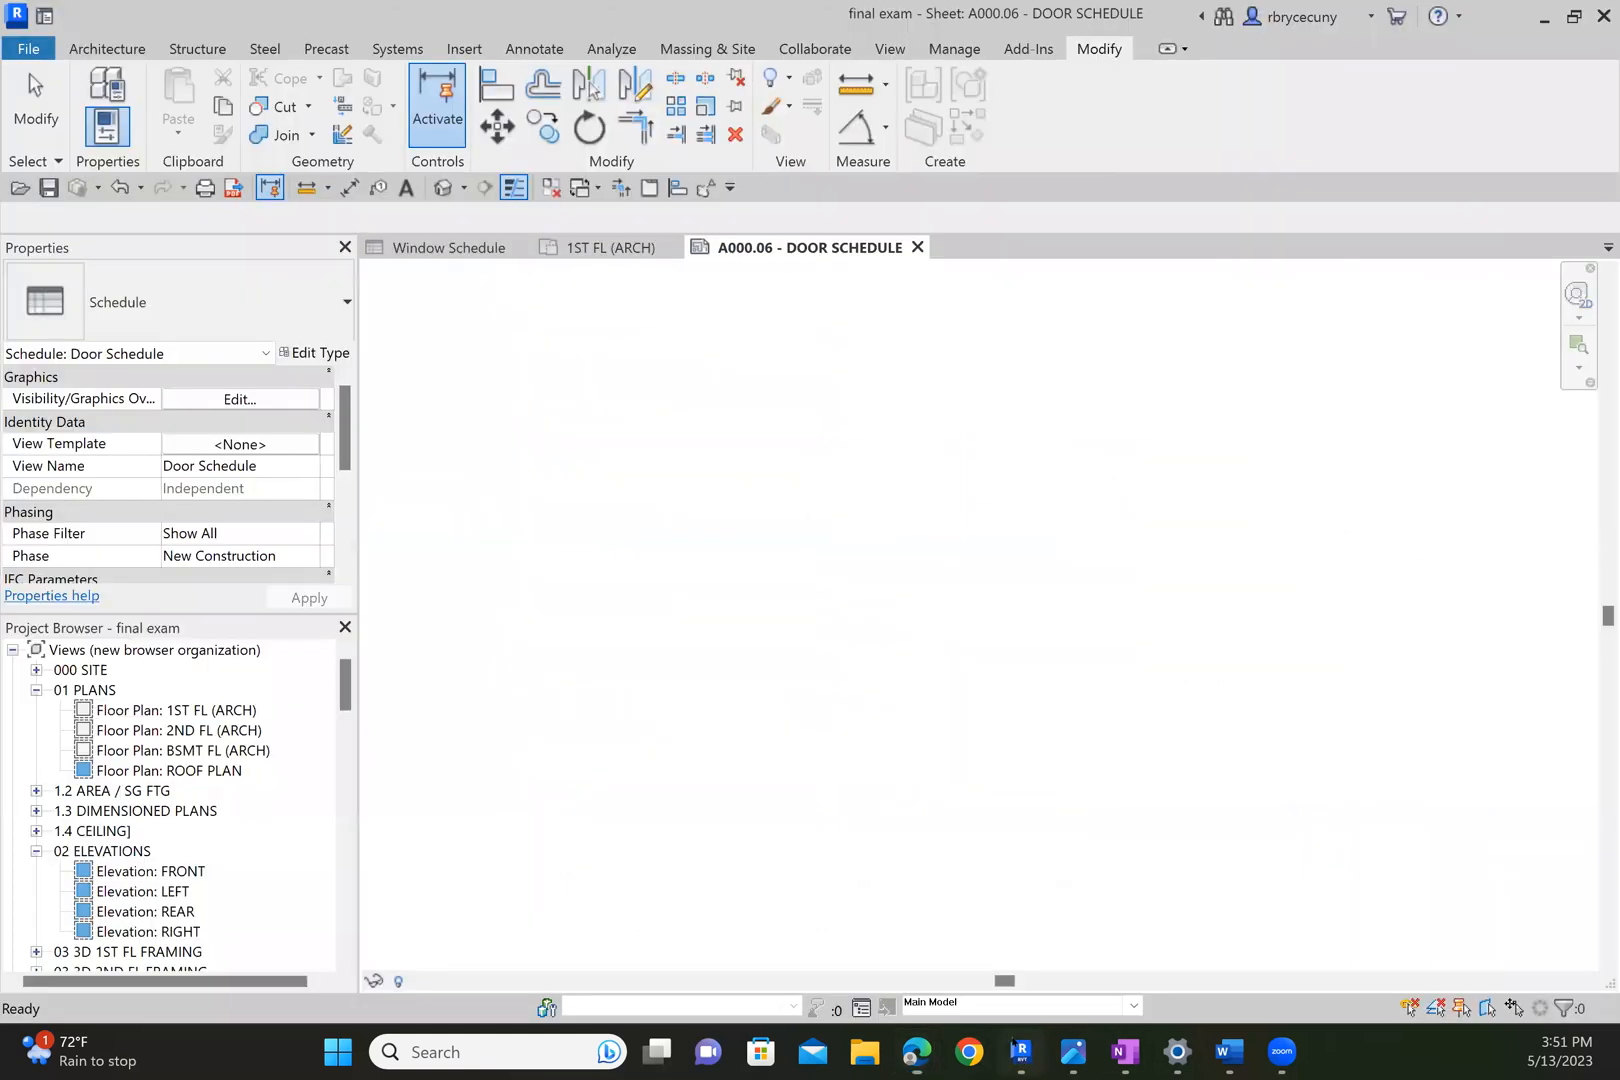
scroll(244, 809, down, 7)
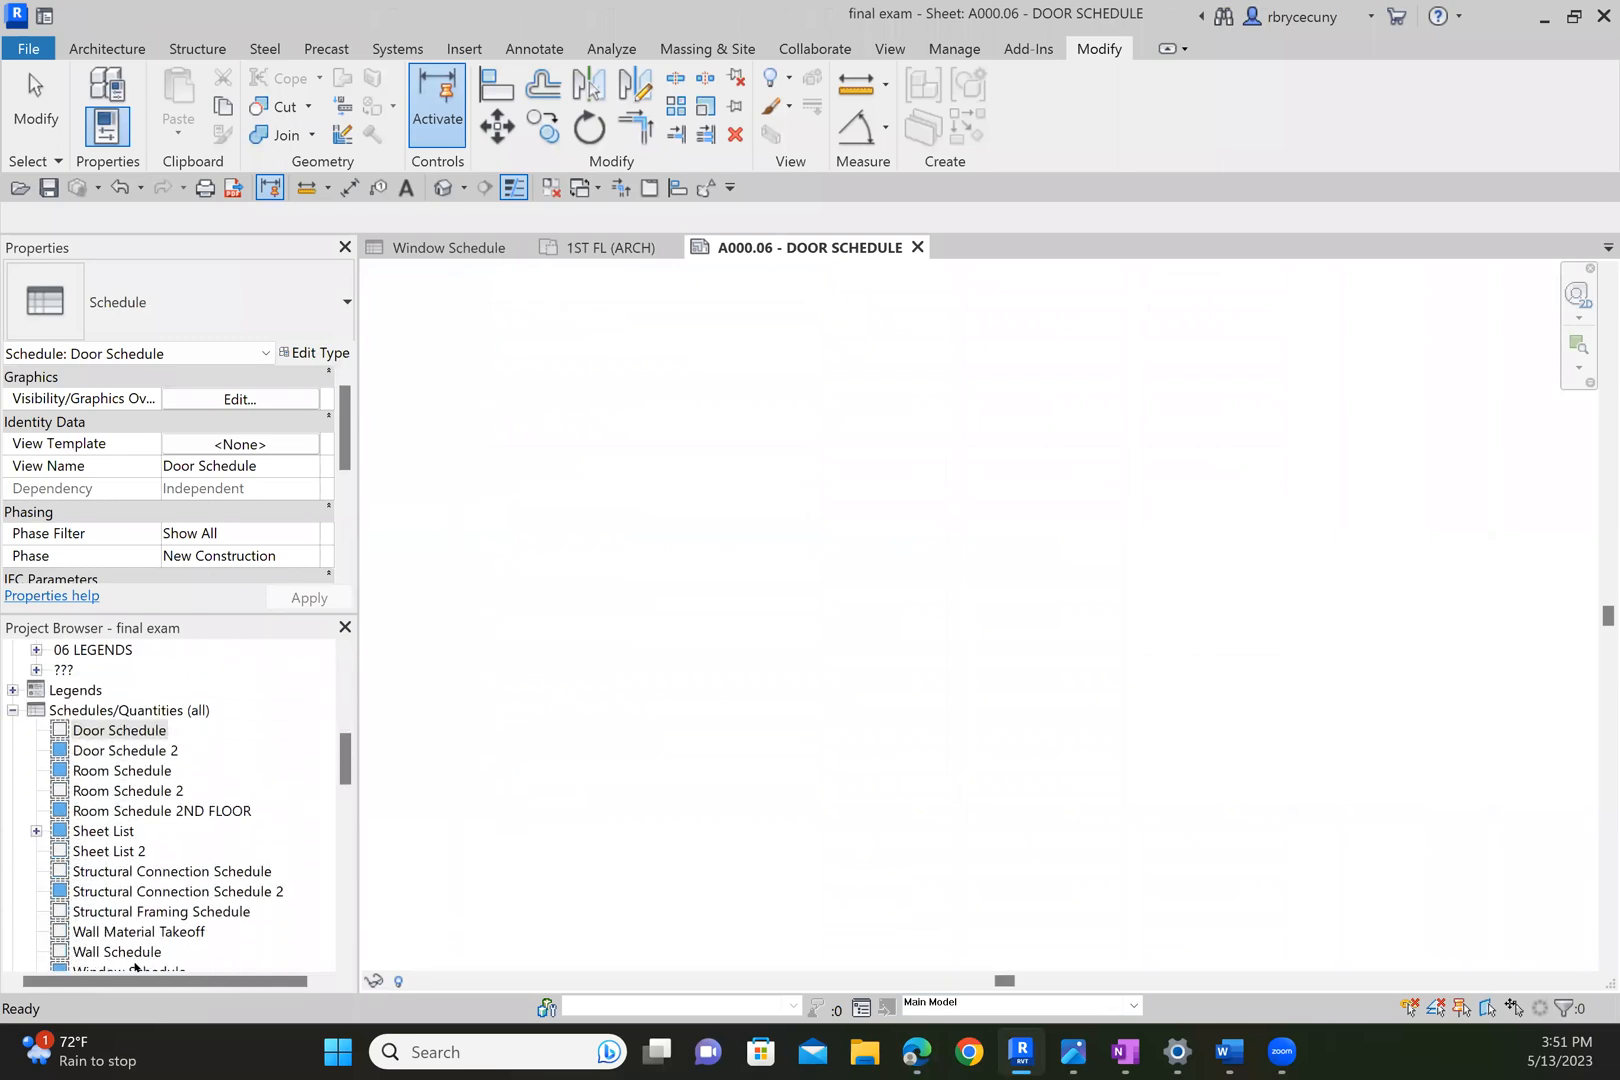
scroll(132, 930, down, 6)
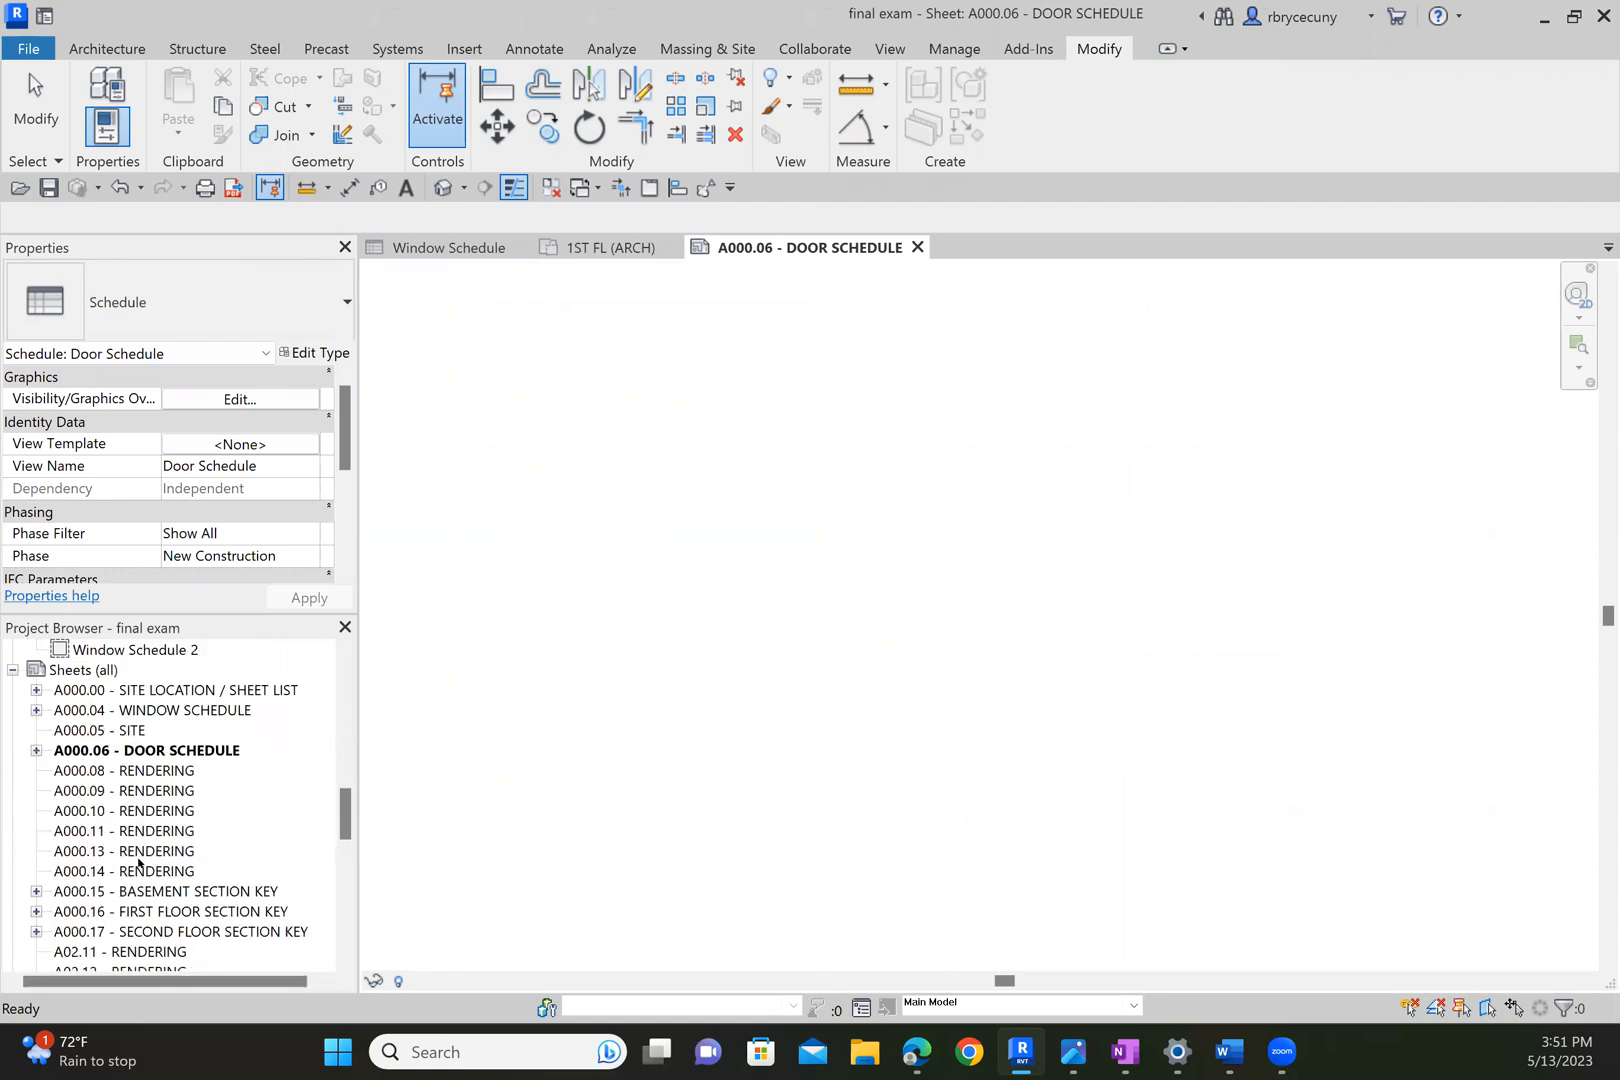
scroll(138, 862, up, 1)
click(160, 750)
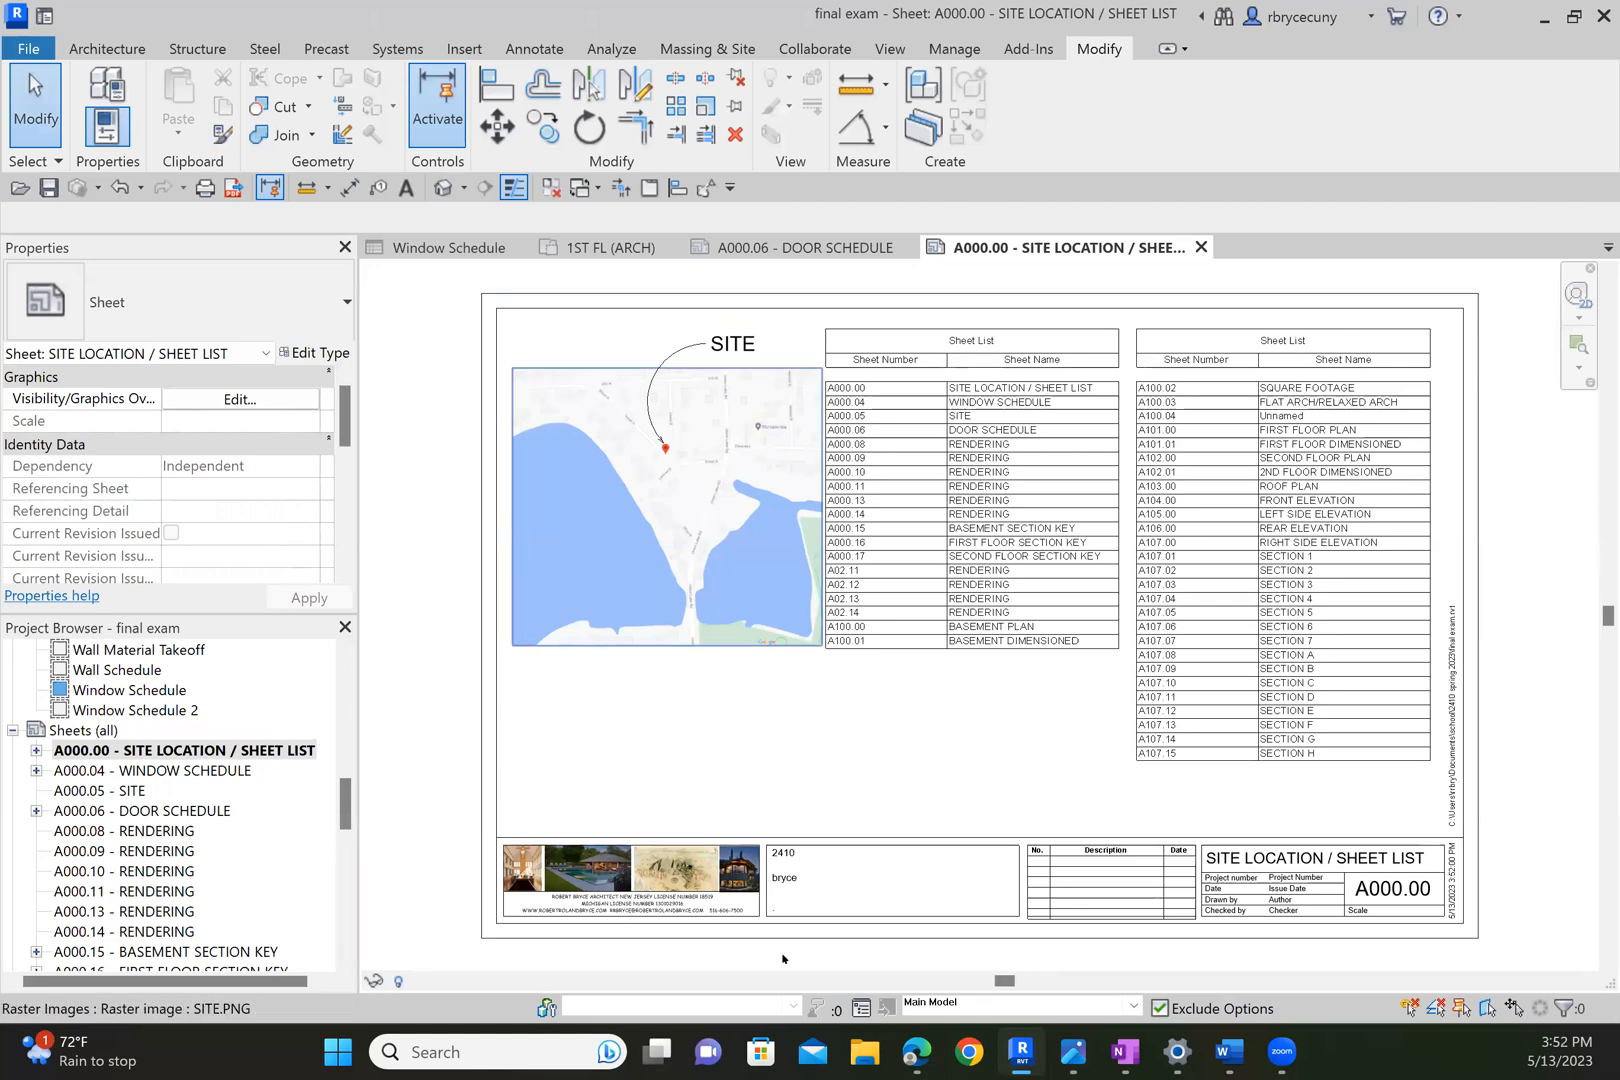
scroll(795, 880, up, 2)
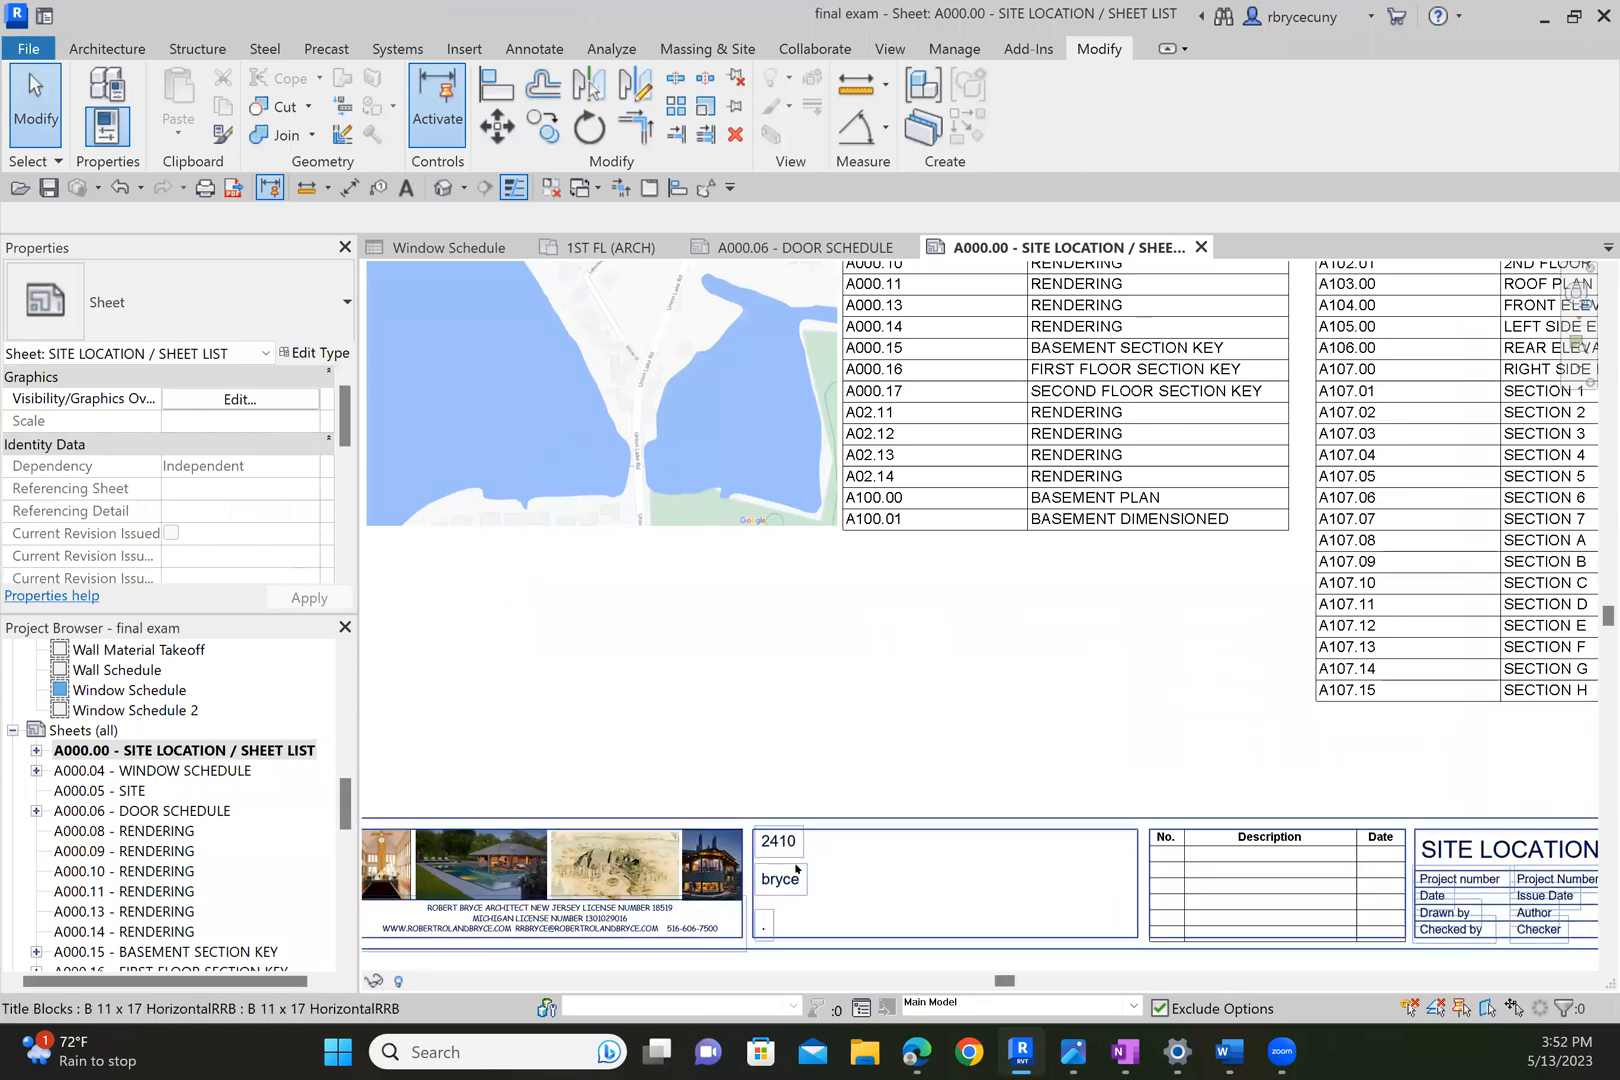
scroll(816, 756, down, 3)
middle_drag(823, 751, 813, 684)
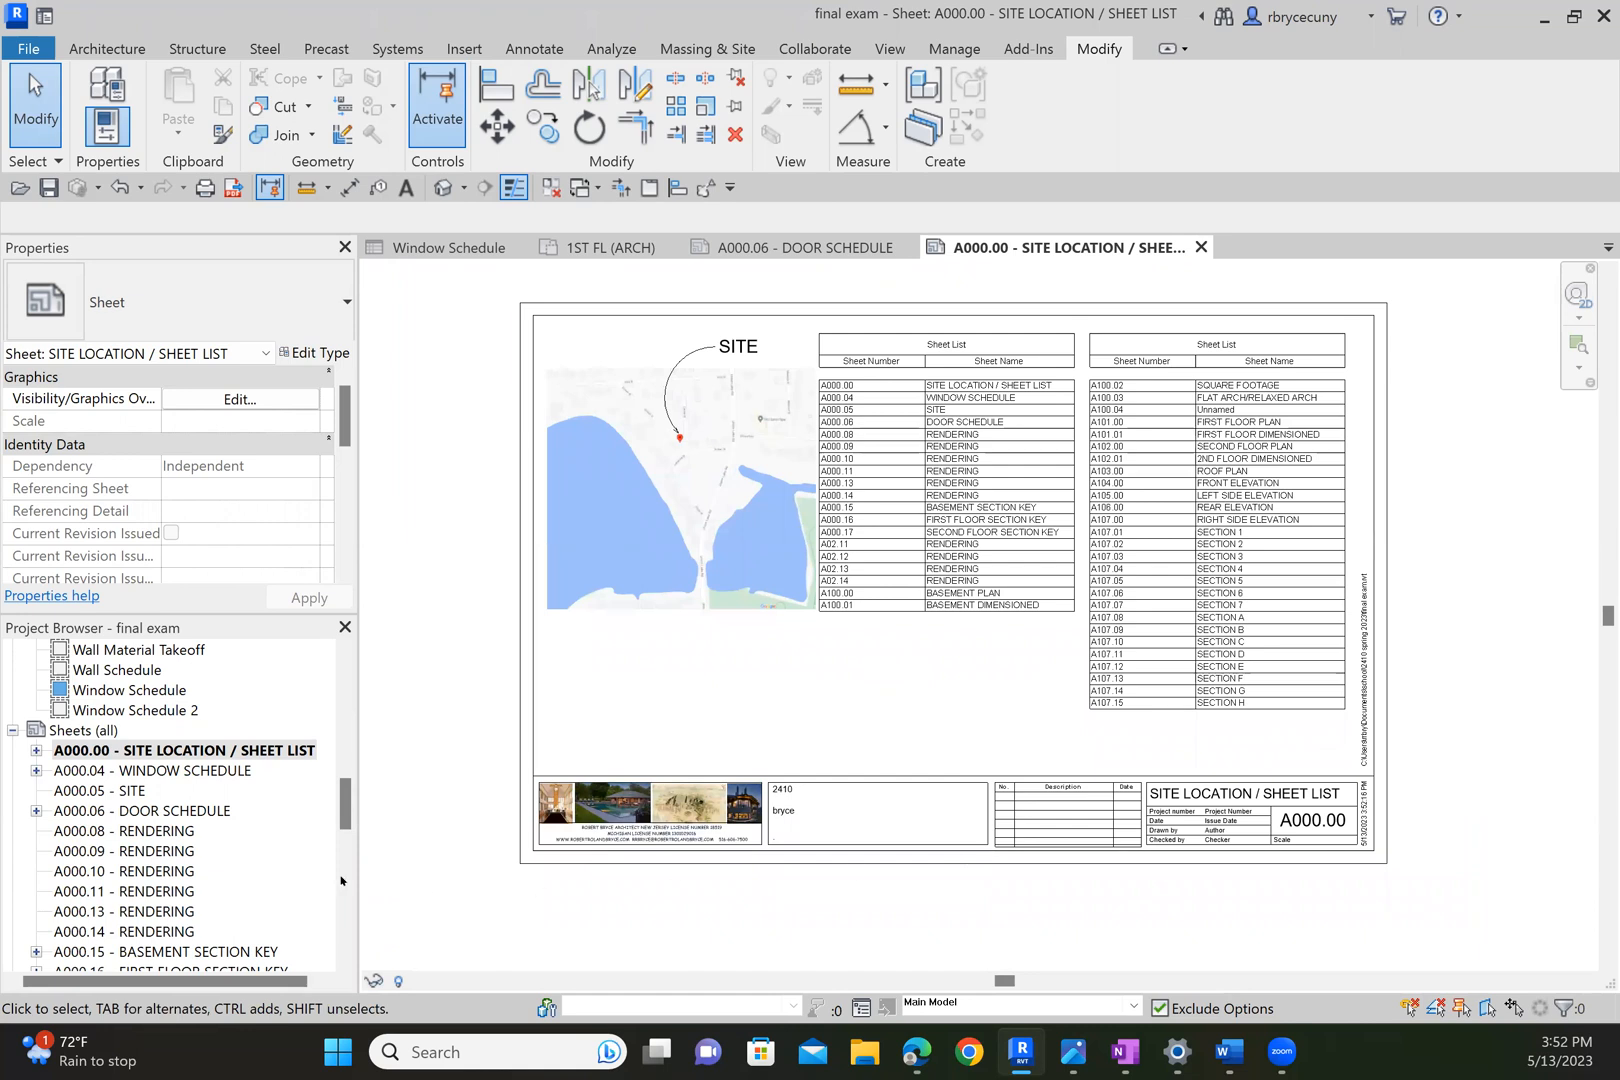
Open sheets A000.04 - WINDOW SCHEDULE and A000.06 - DOOR SCHEDULE and examine the schedules placed on them.
double_click(165, 777)
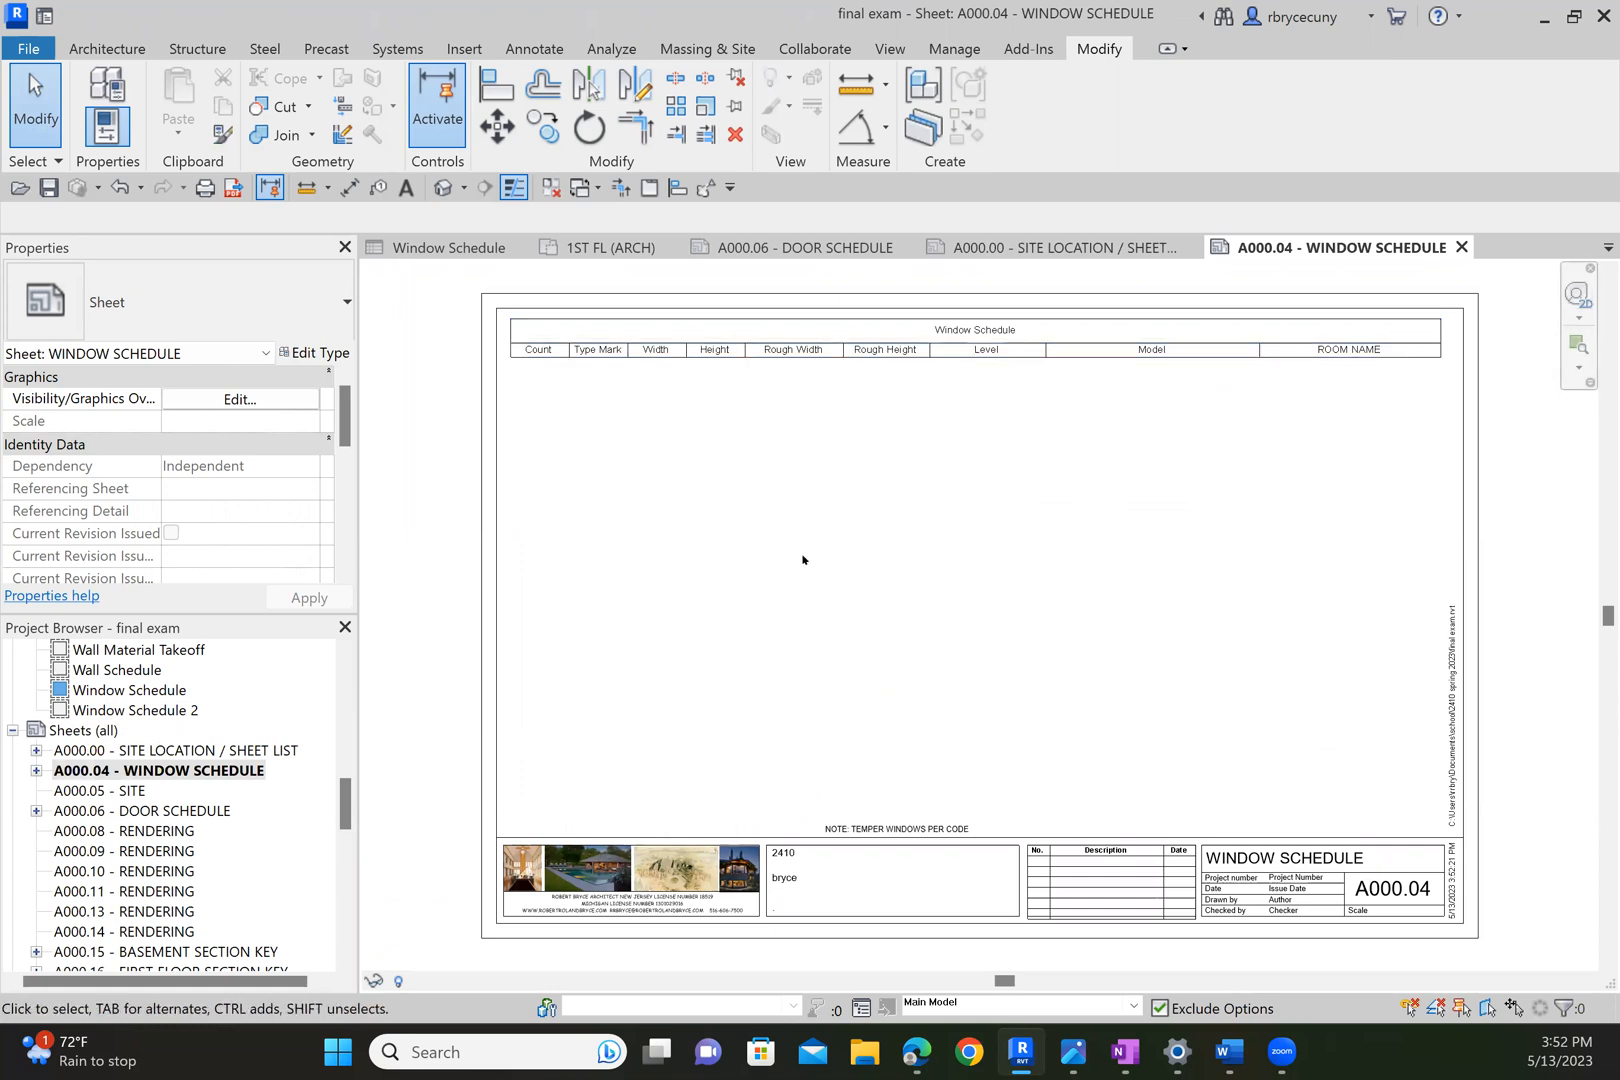
double_click(164, 814)
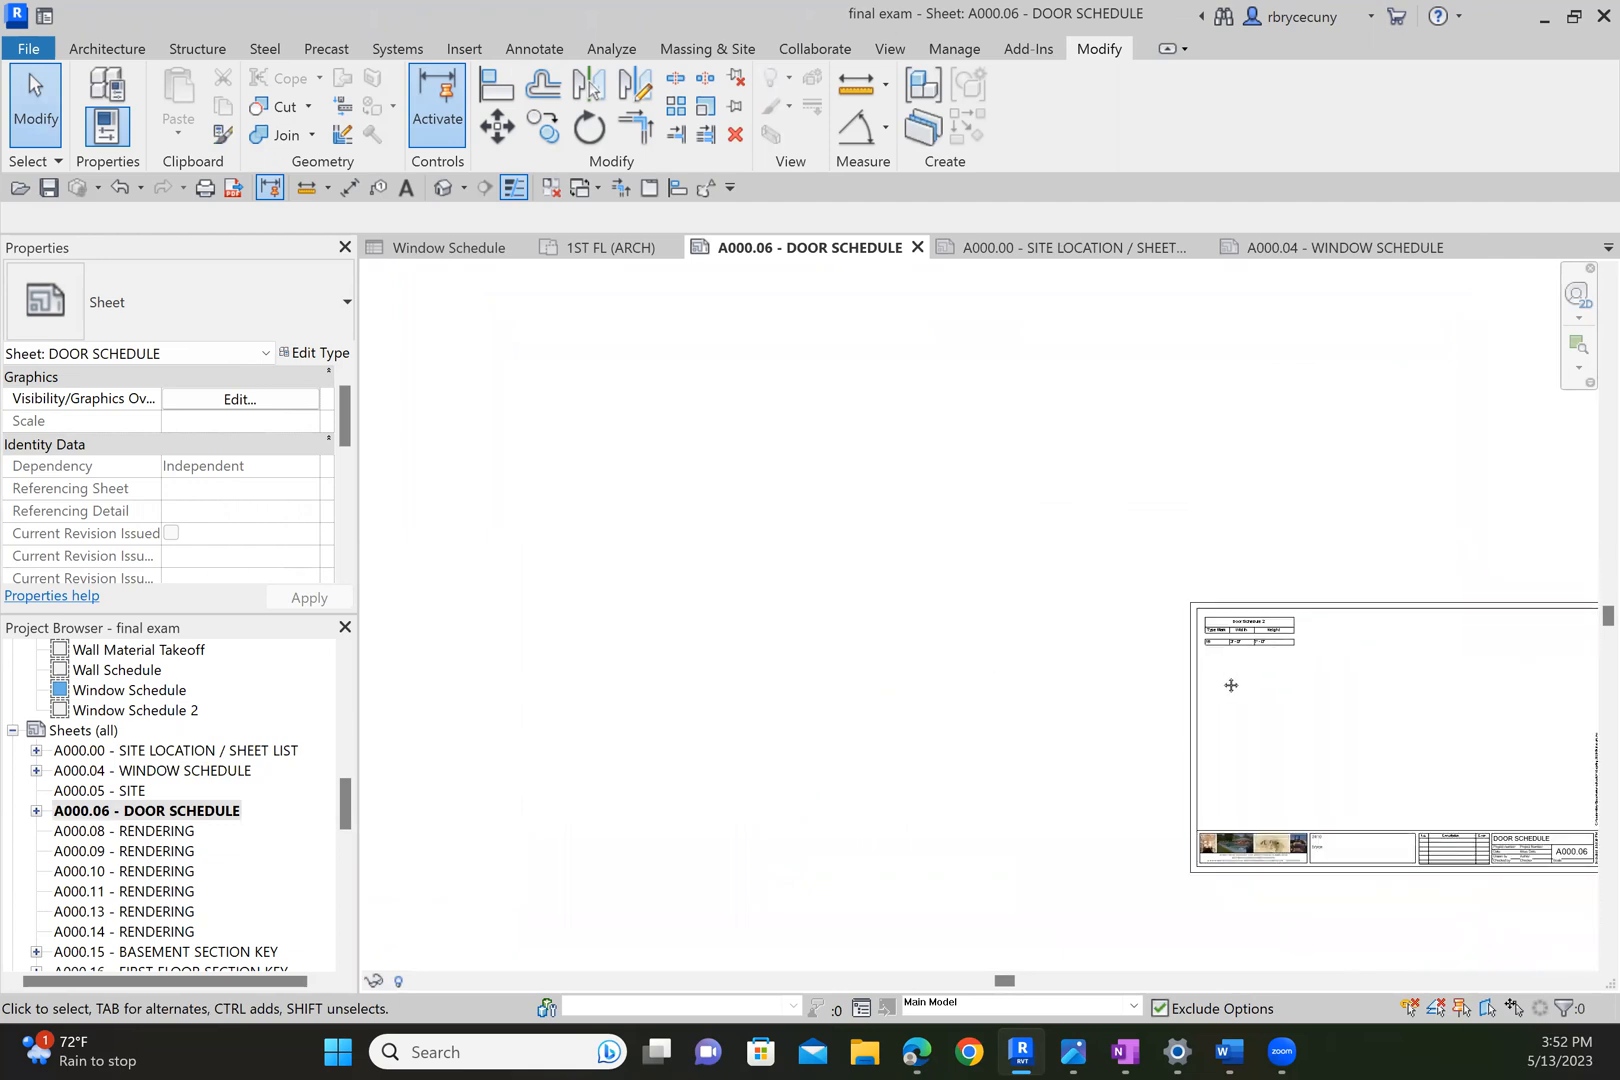
scroll(811, 595, up, 6)
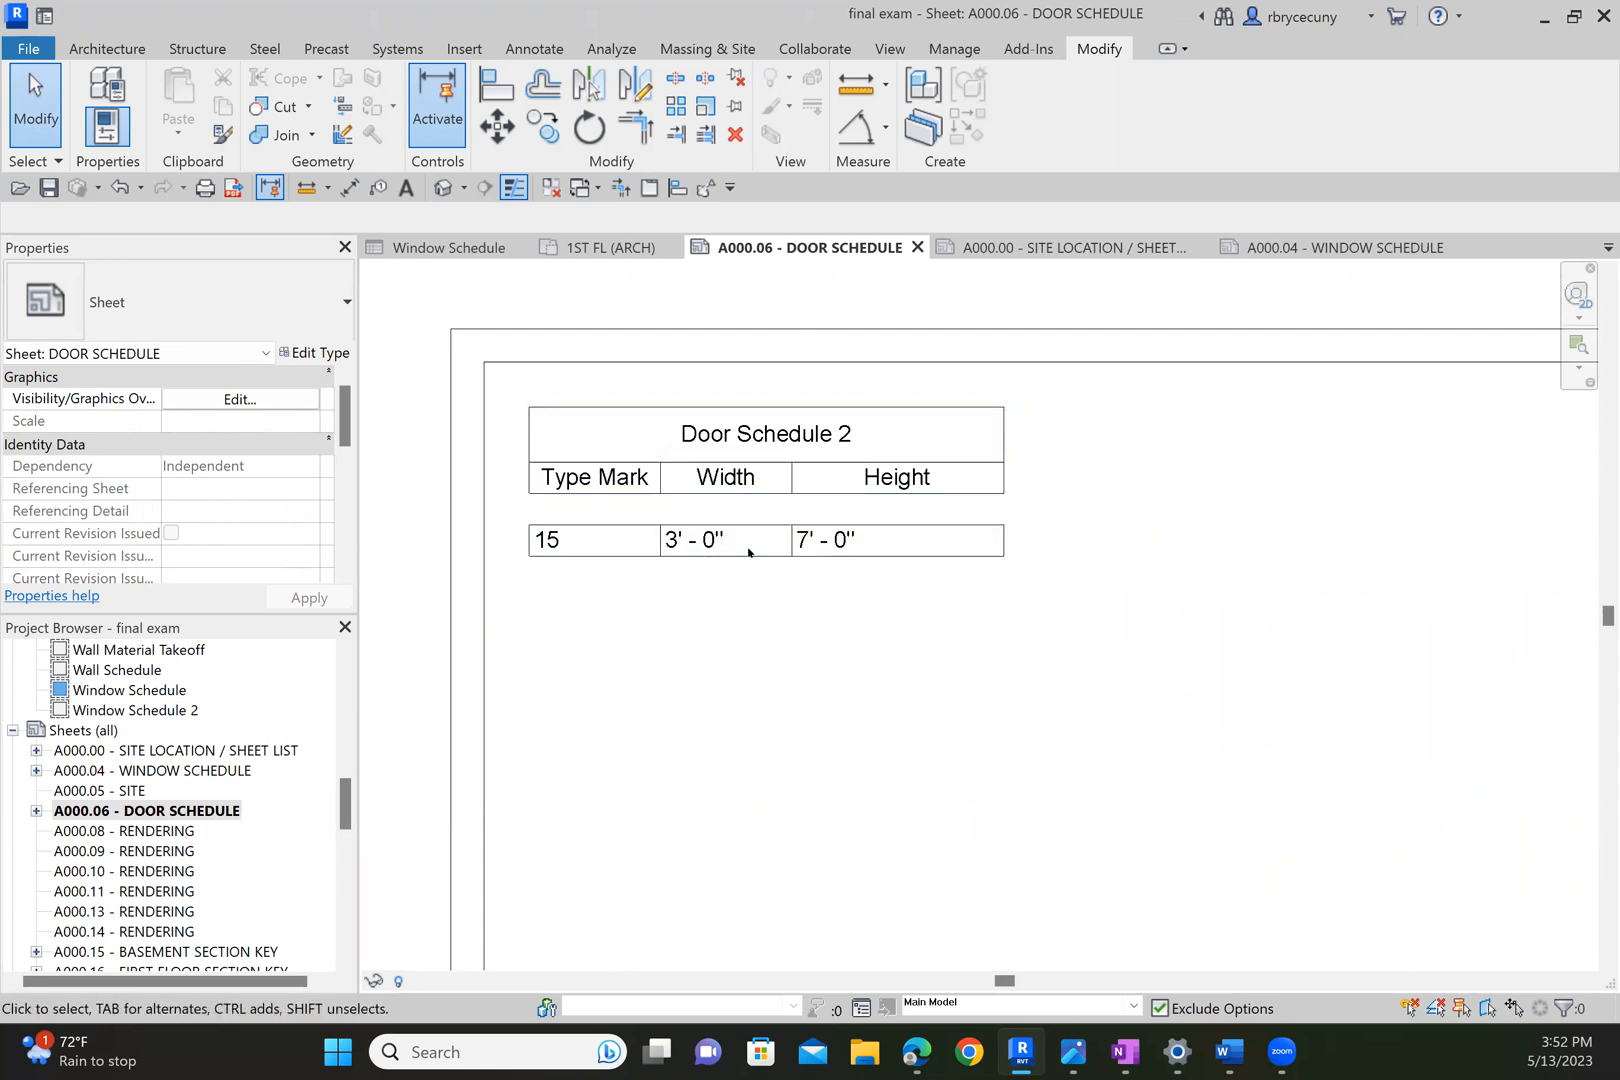
scroll(898, 682, down, 5)
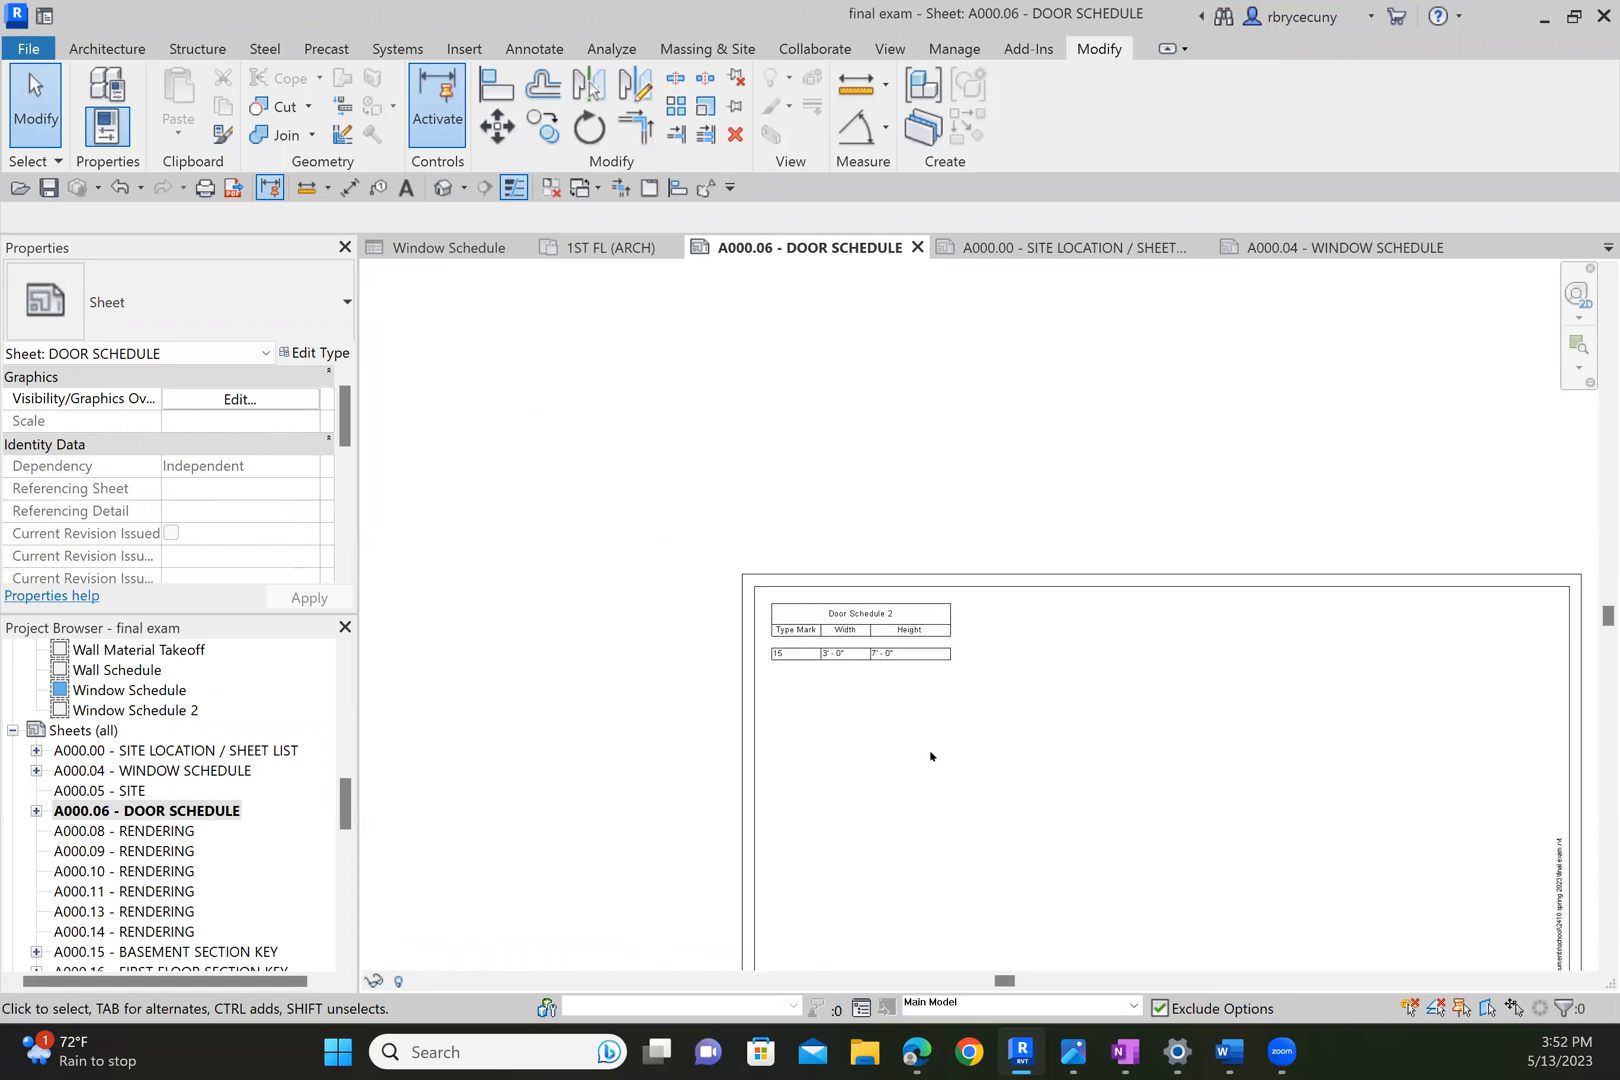
Look through the sheets up to the basement plan, recheck the rubric's criteria in the browser and return to Revit.
scroll(133, 832, down, 3)
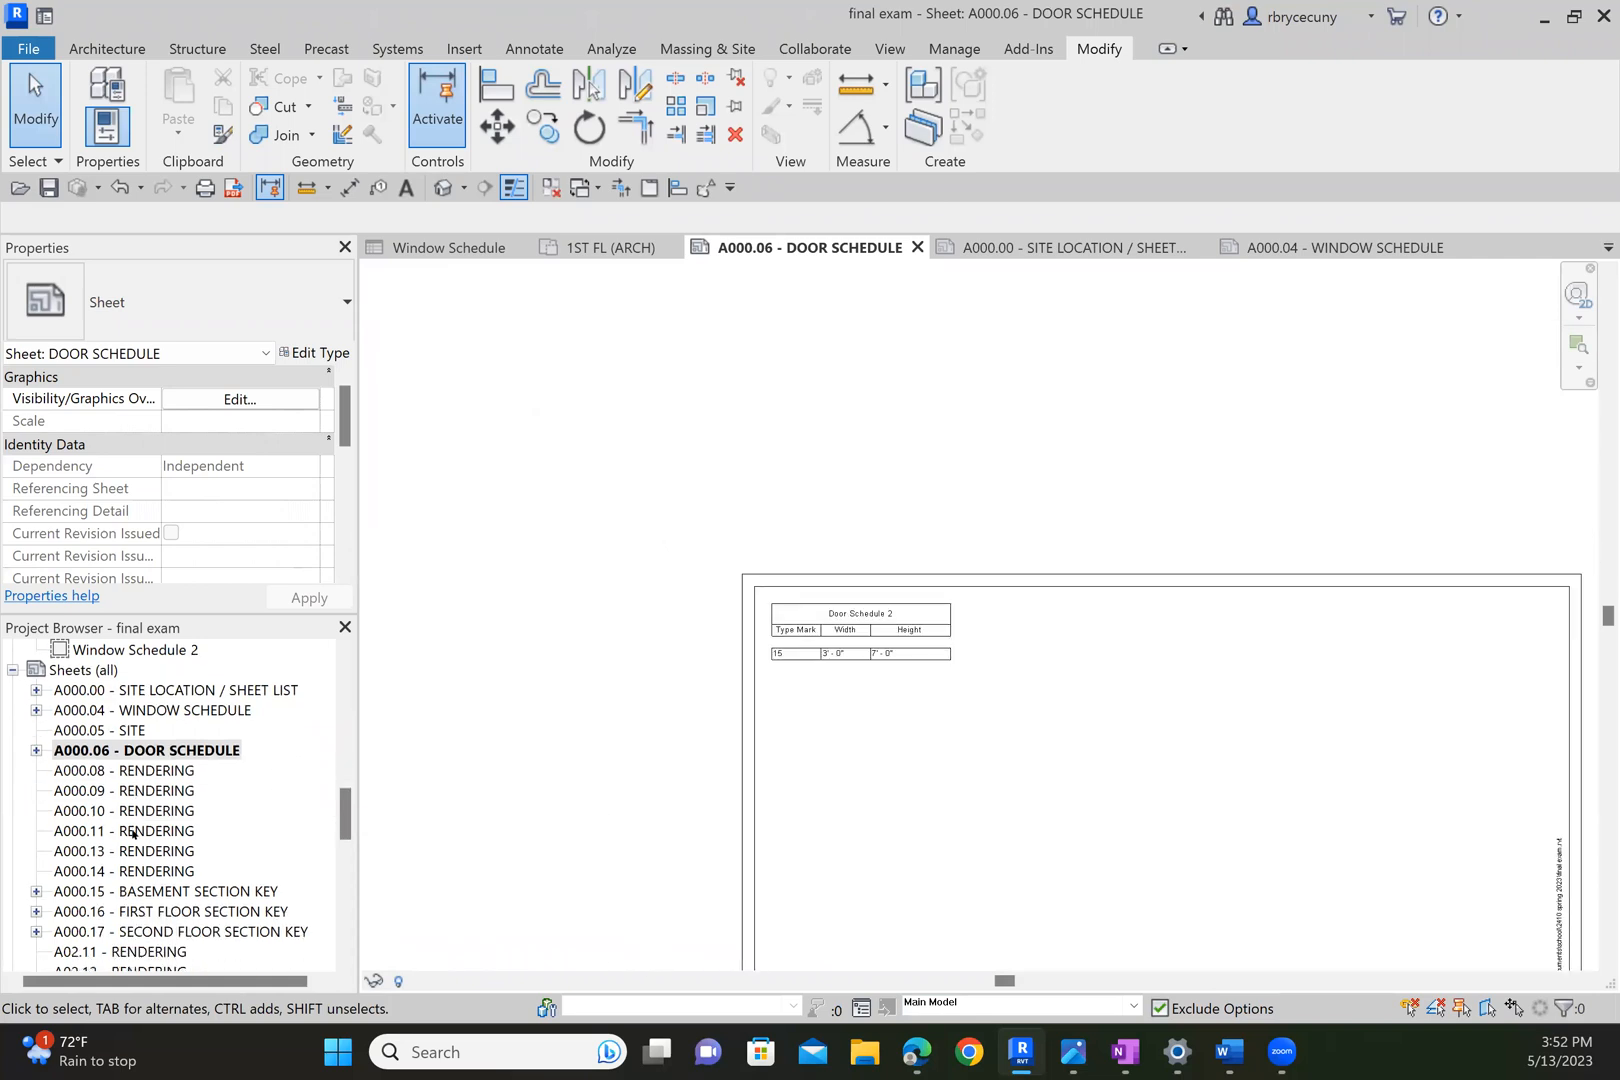
scroll(138, 843, down, 4)
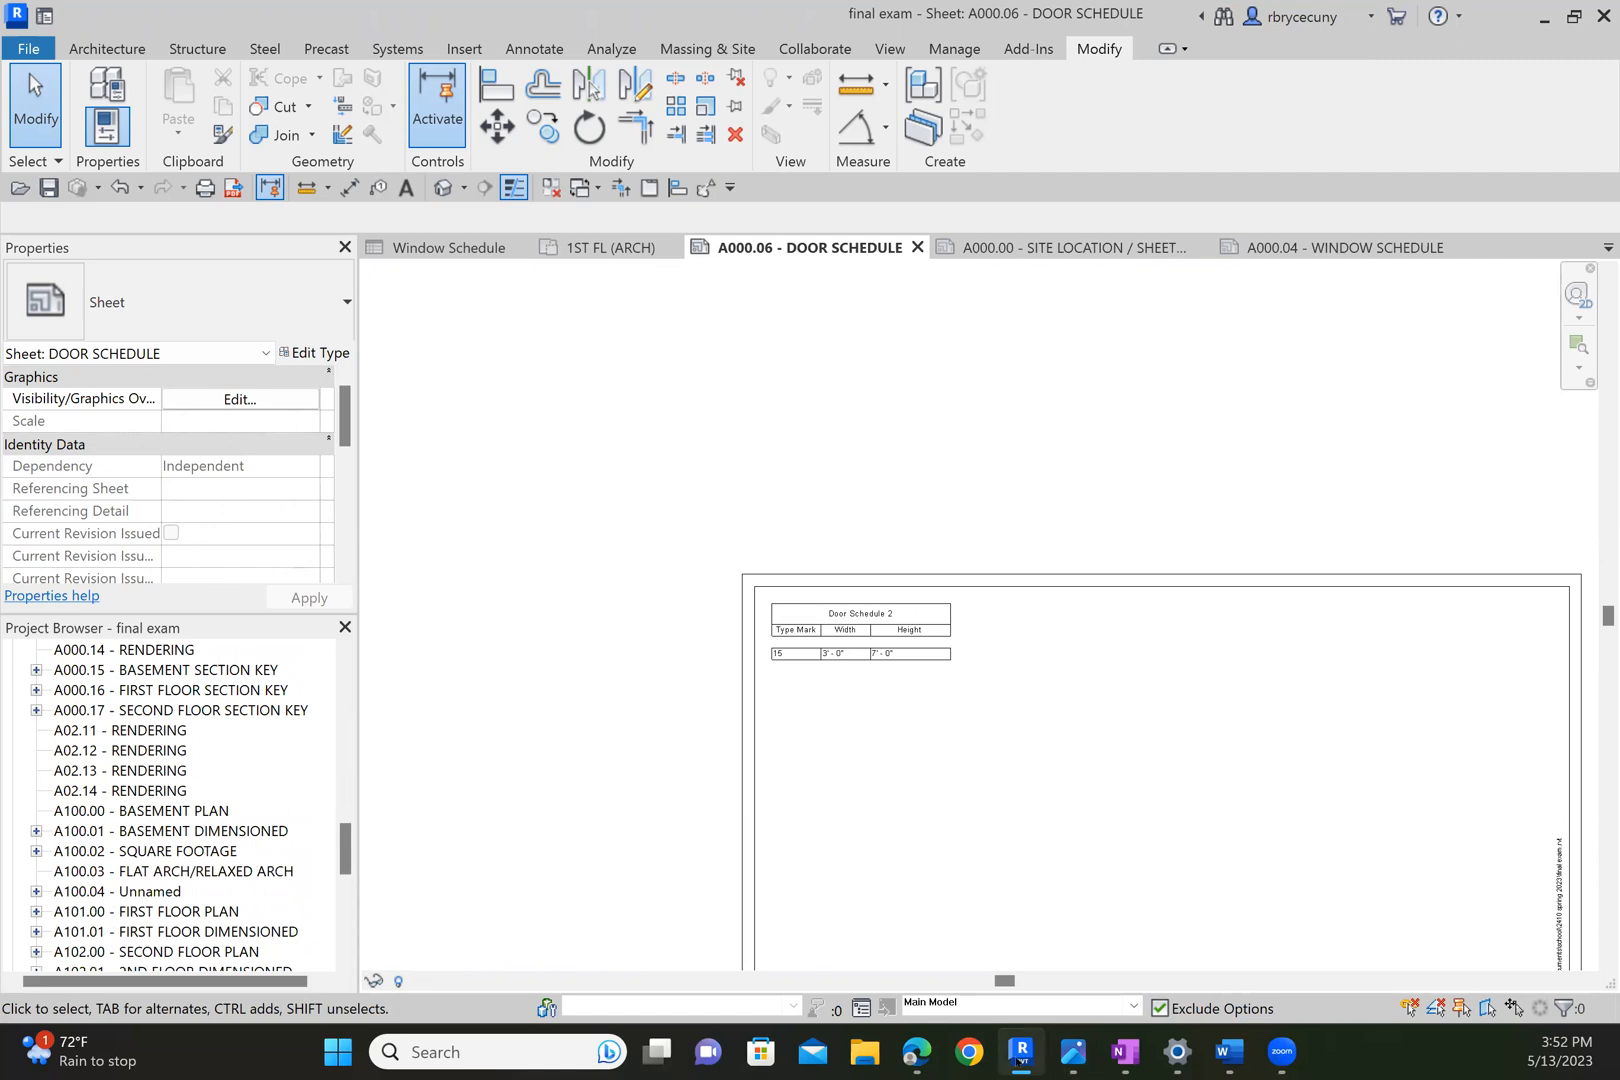
mouse_move(907, 1013)
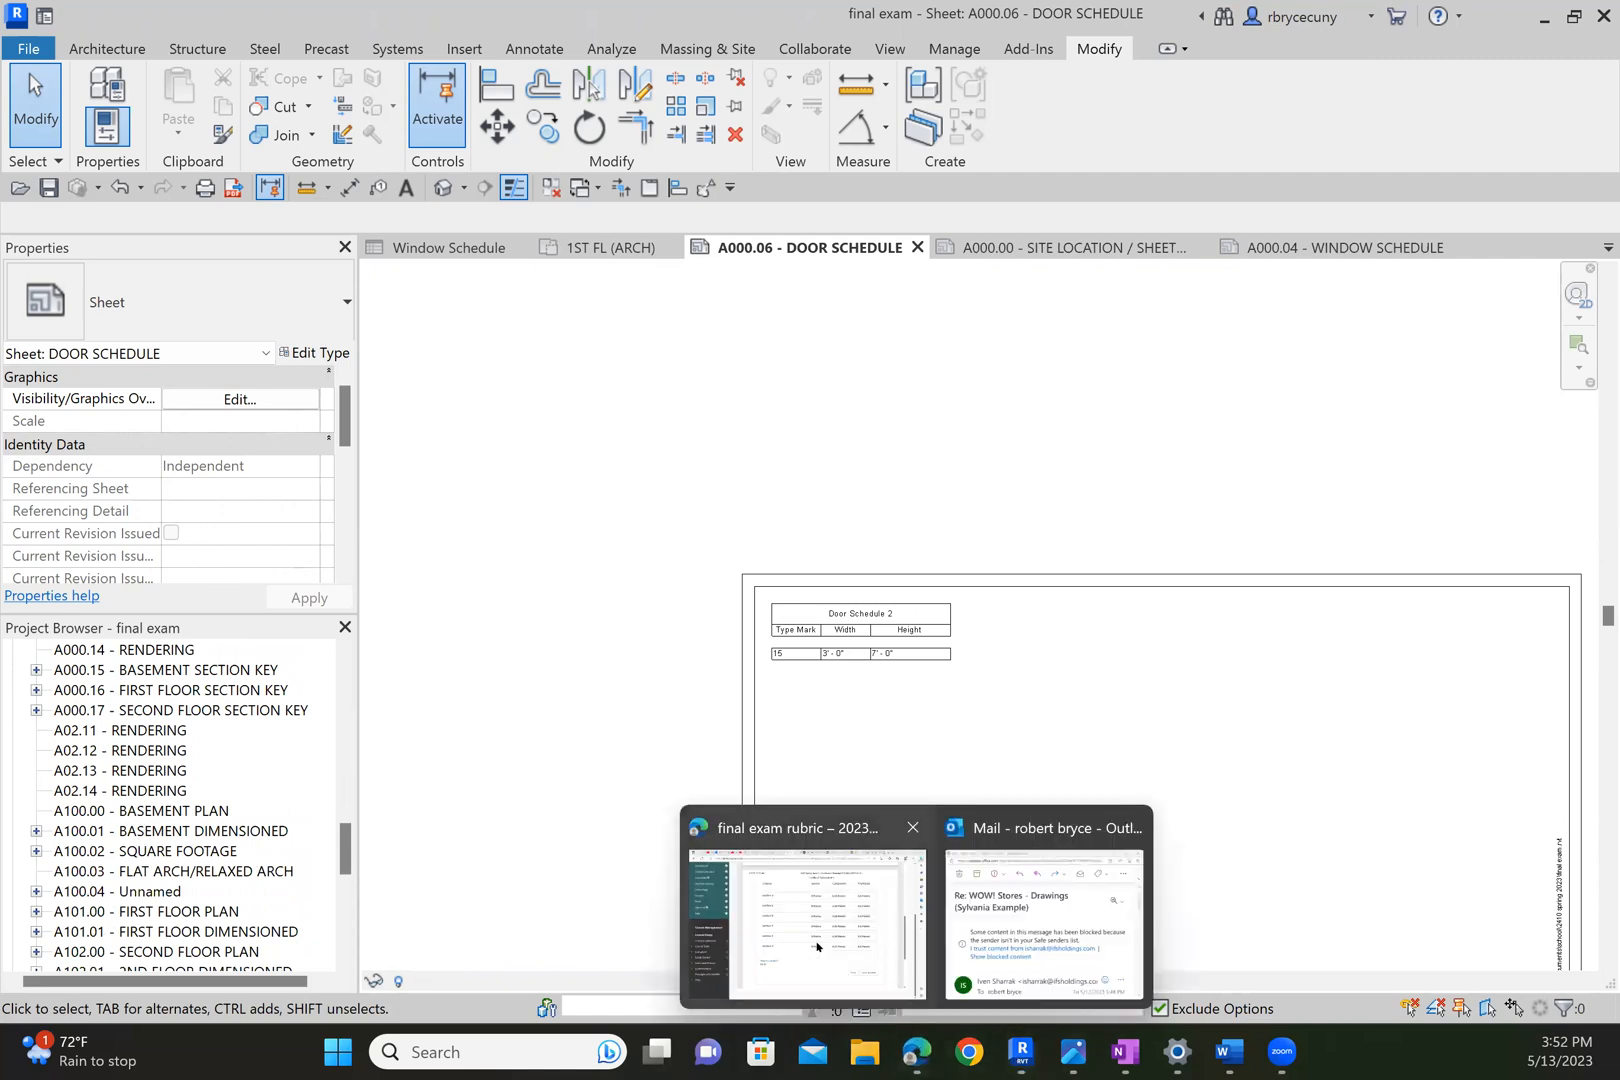
click(806, 922)
scroll(578, 376, up, 10)
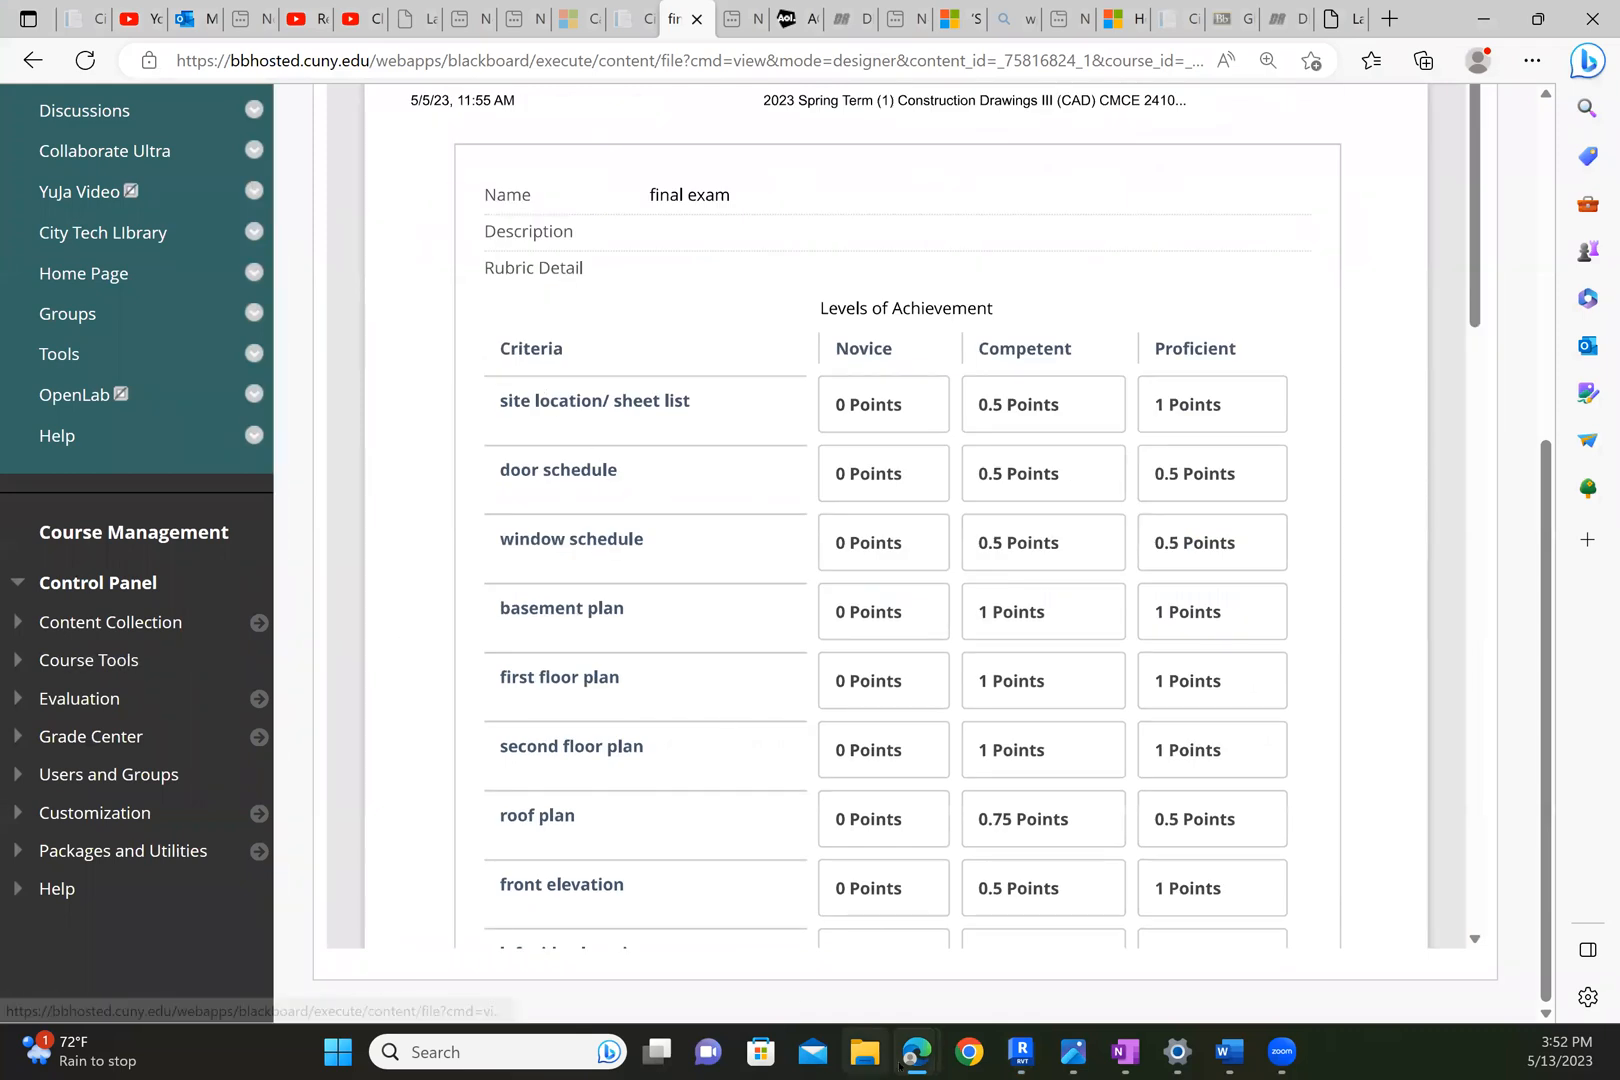
click(1015, 1052)
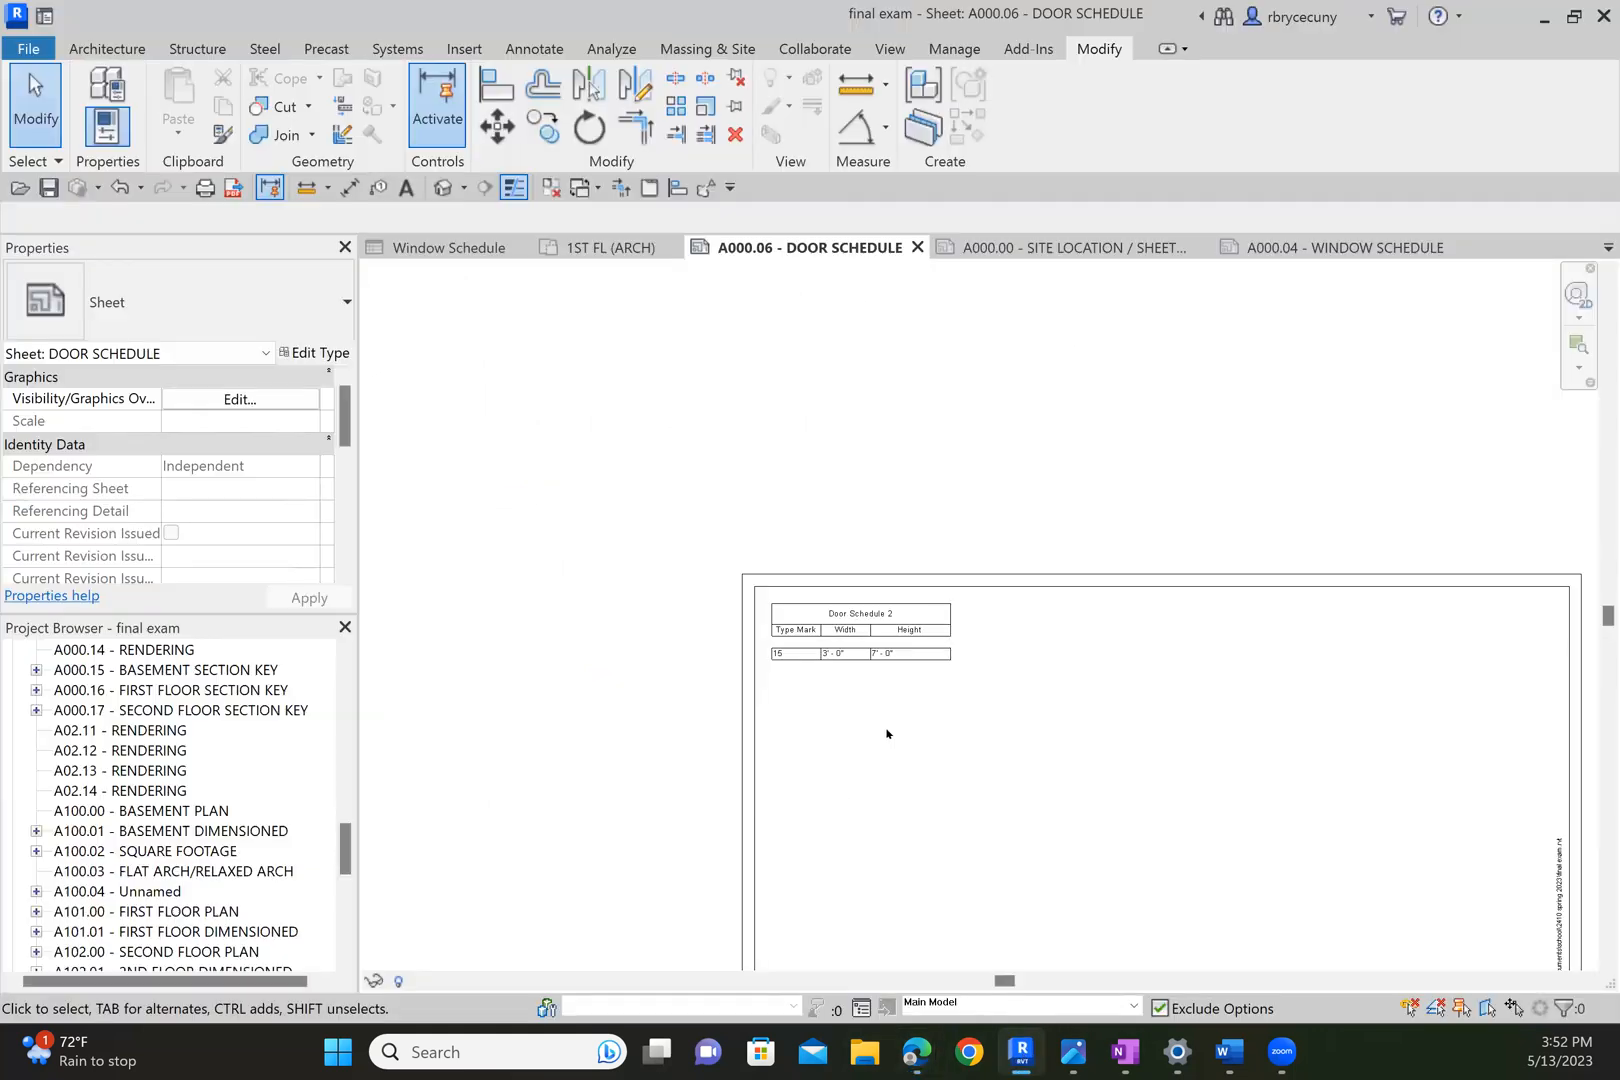
Open sheet A100.00 - BASEMENT PLAN and place the BSMT FL (ARCH) floor plan view on it.
double_click(146, 810)
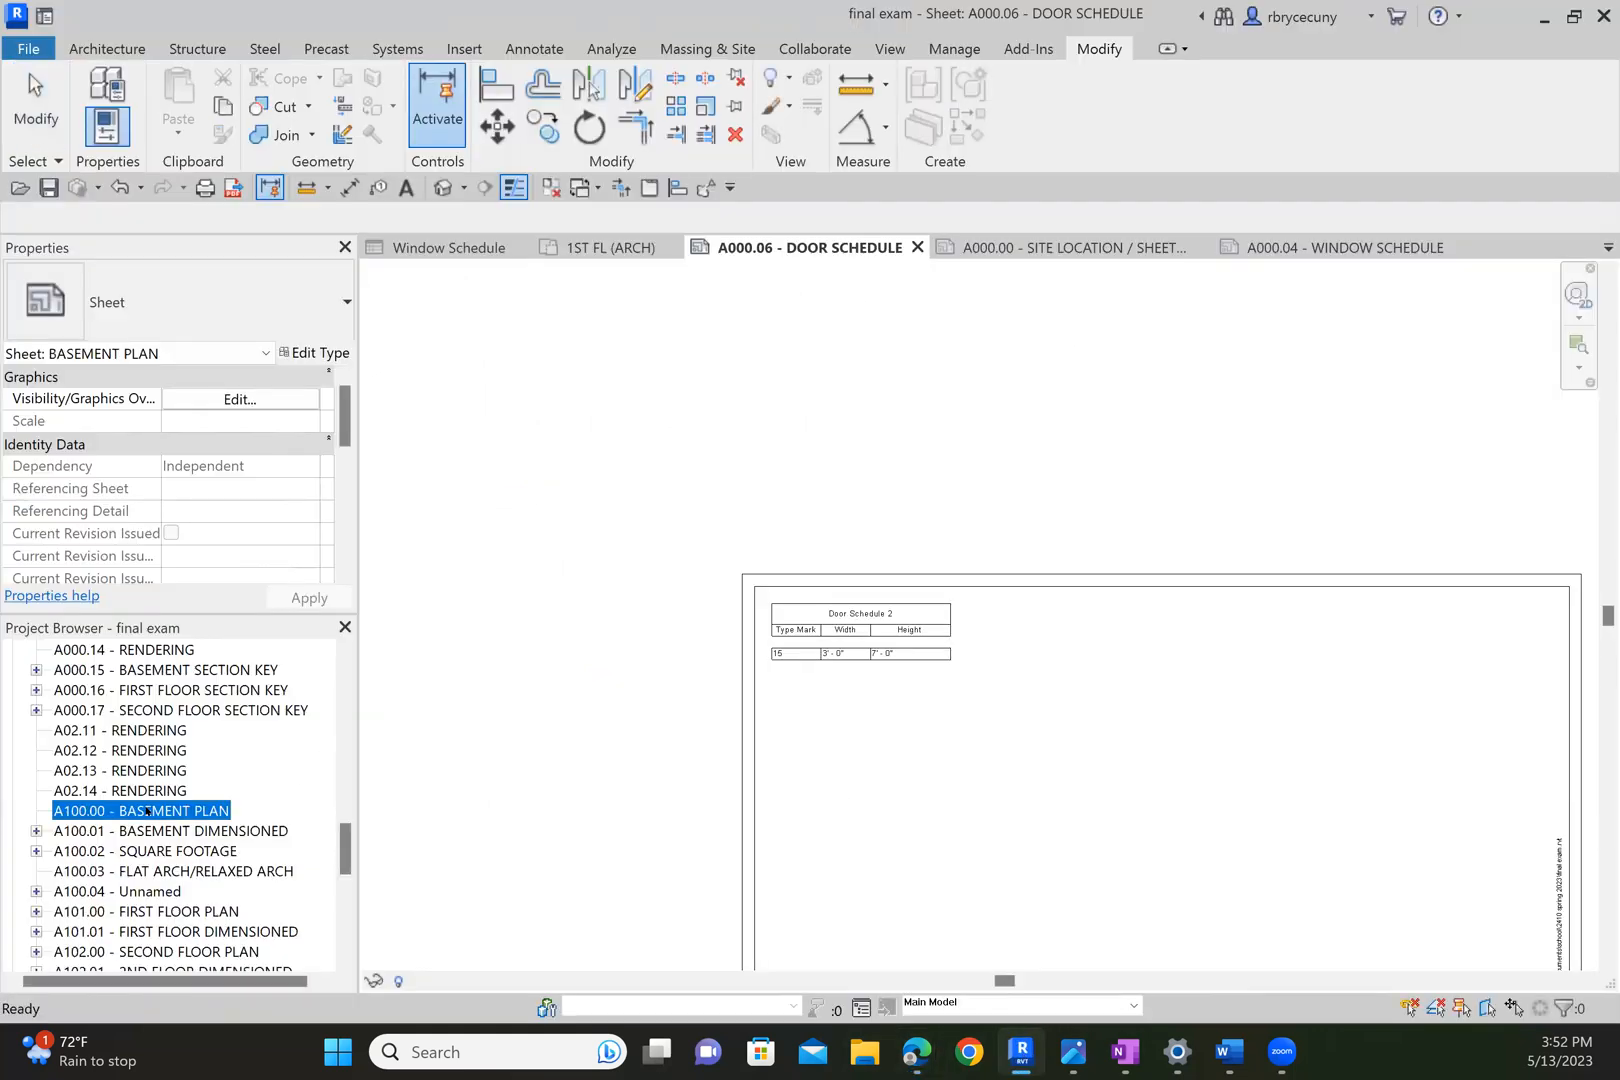
scroll(863, 700, down, 1)
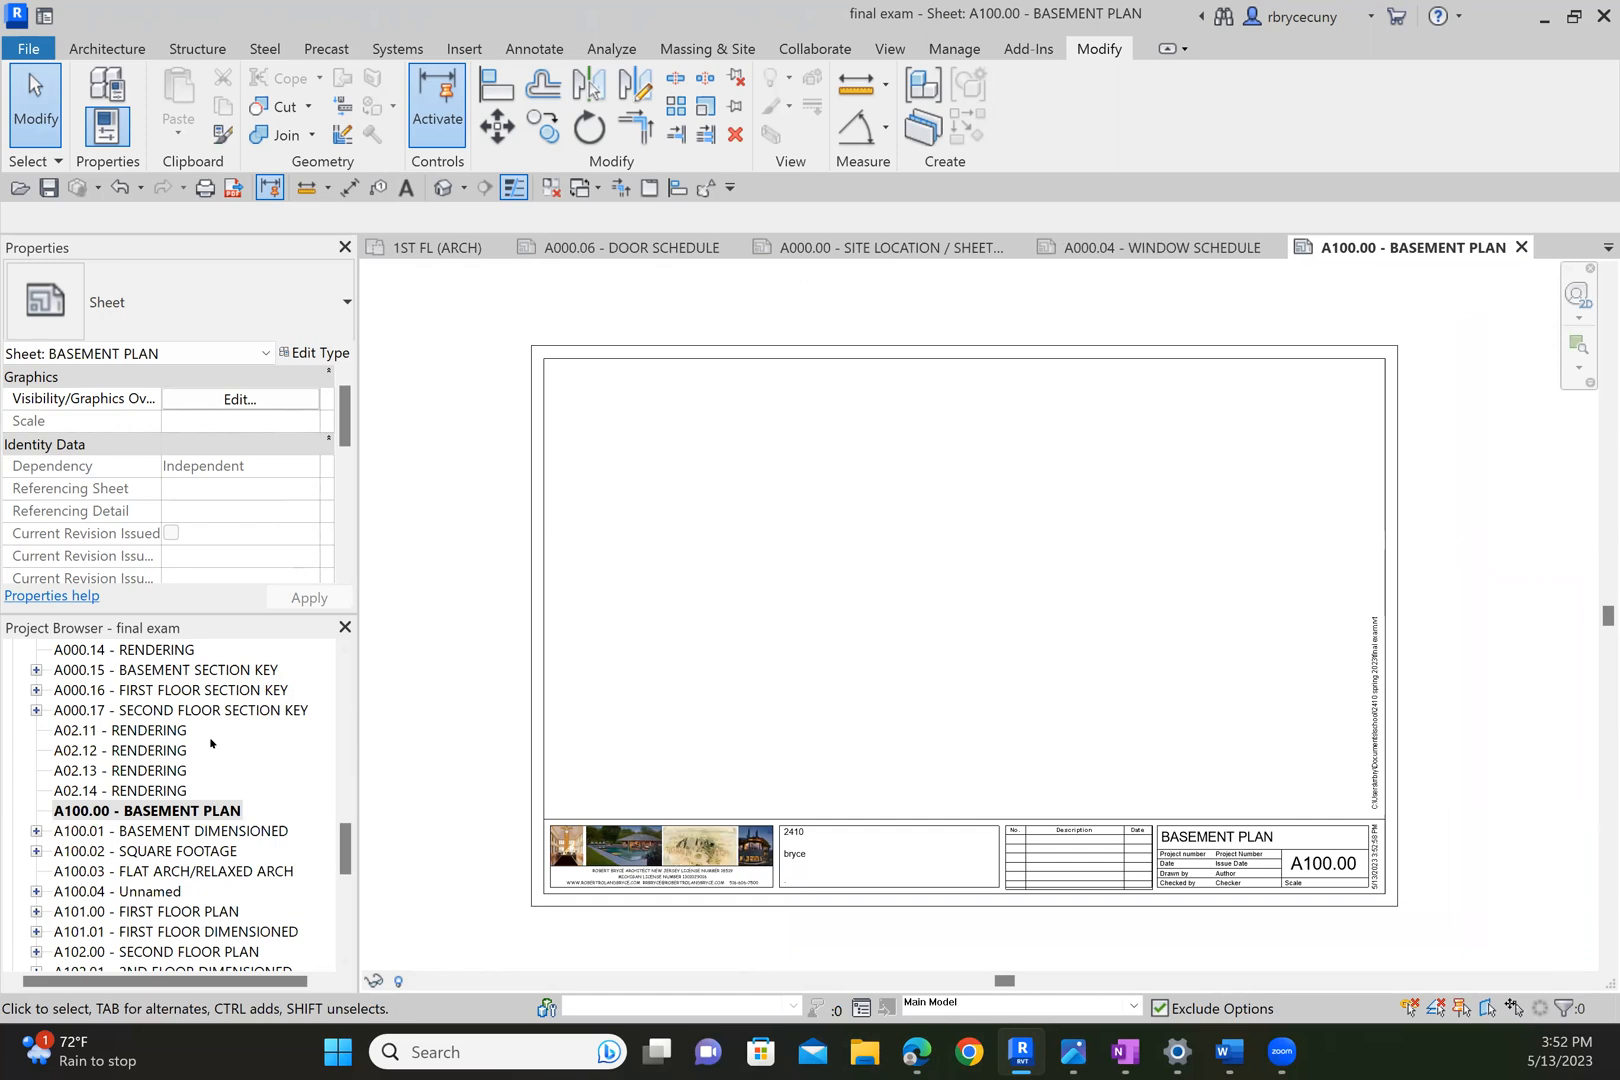
scroll(173, 742, up, 12)
scroll(173, 742, up, 5)
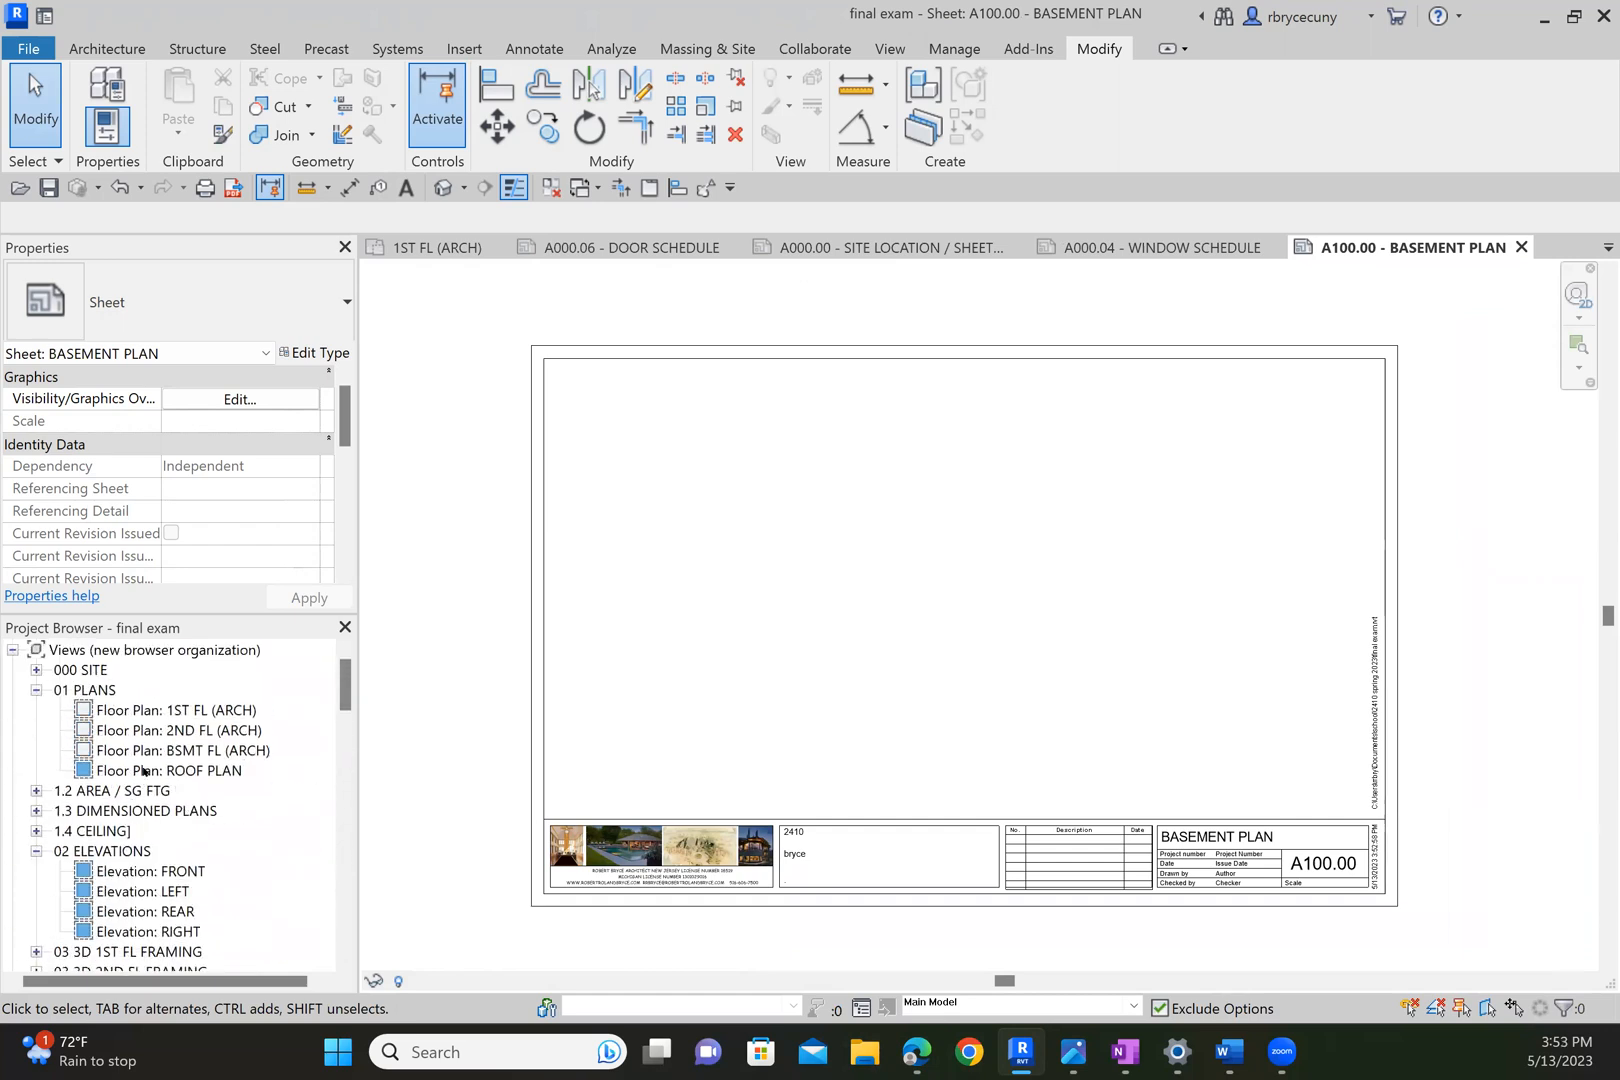
click(147, 750)
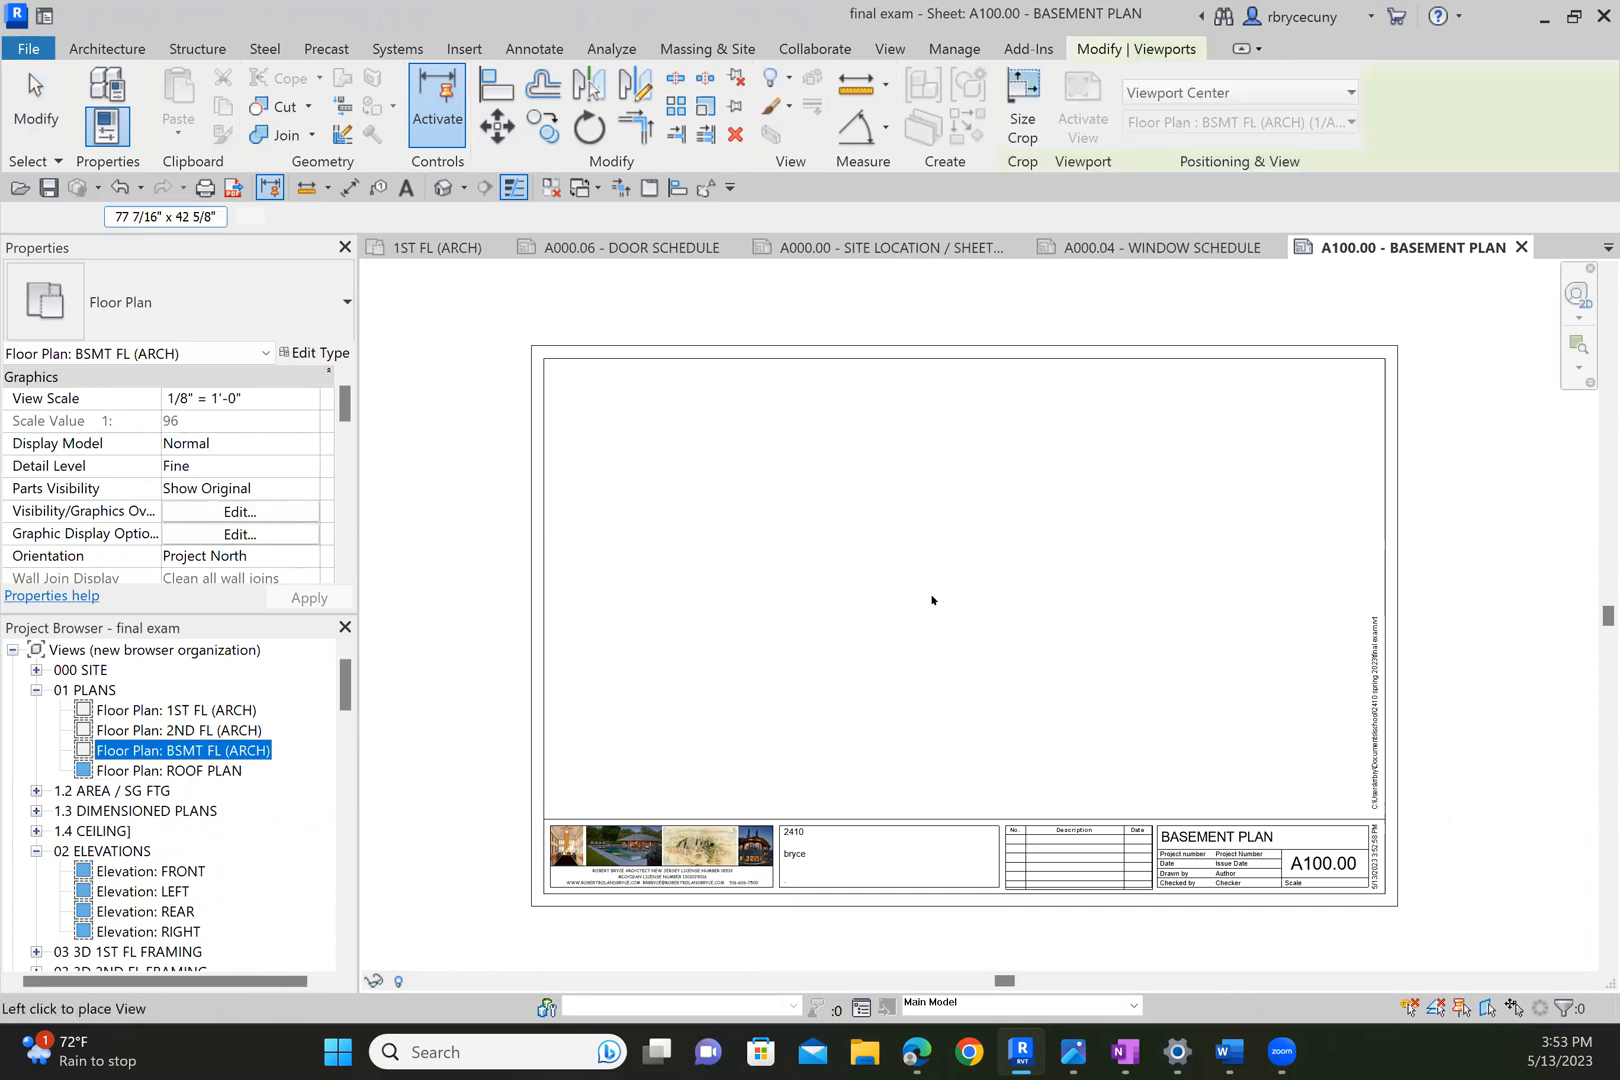
click(932, 600)
Move the basement plan viewport so the drawing sits inside the sheet border above the title block, nudging it slightly down.
scroll(832, 588, down, 2)
drag(704, 612, 1026, 539)
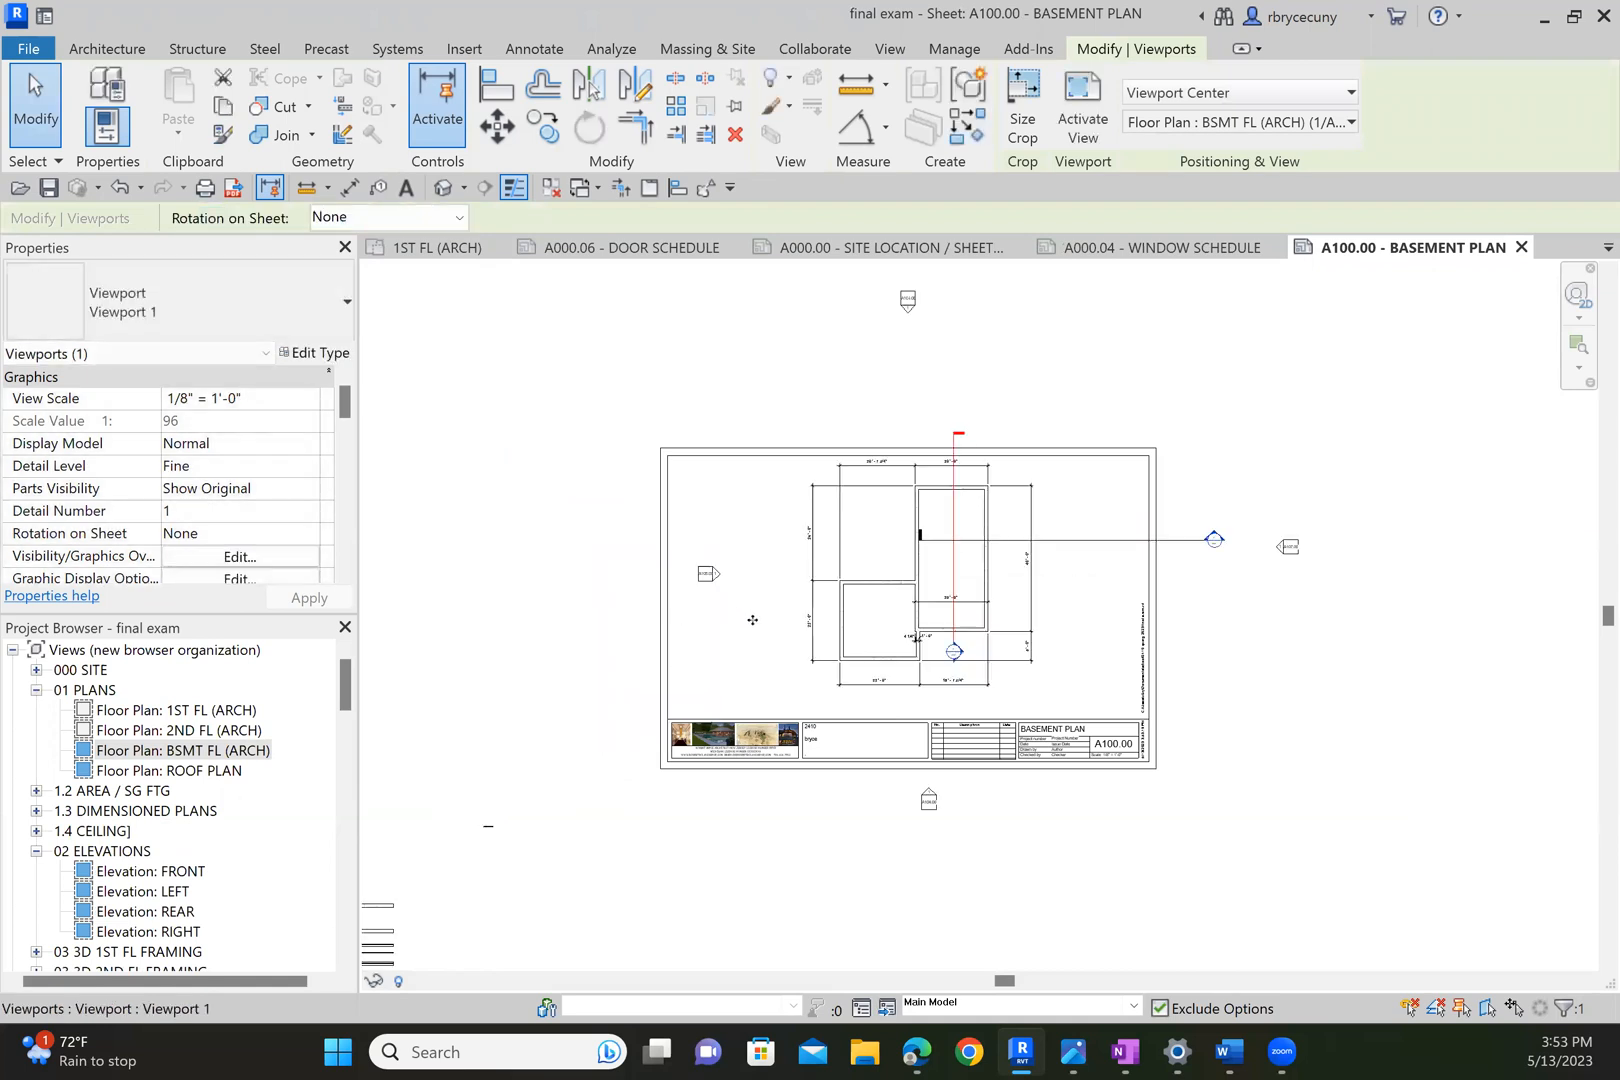
scroll(886, 602, up, 1)
scroll(886, 602, up, 2)
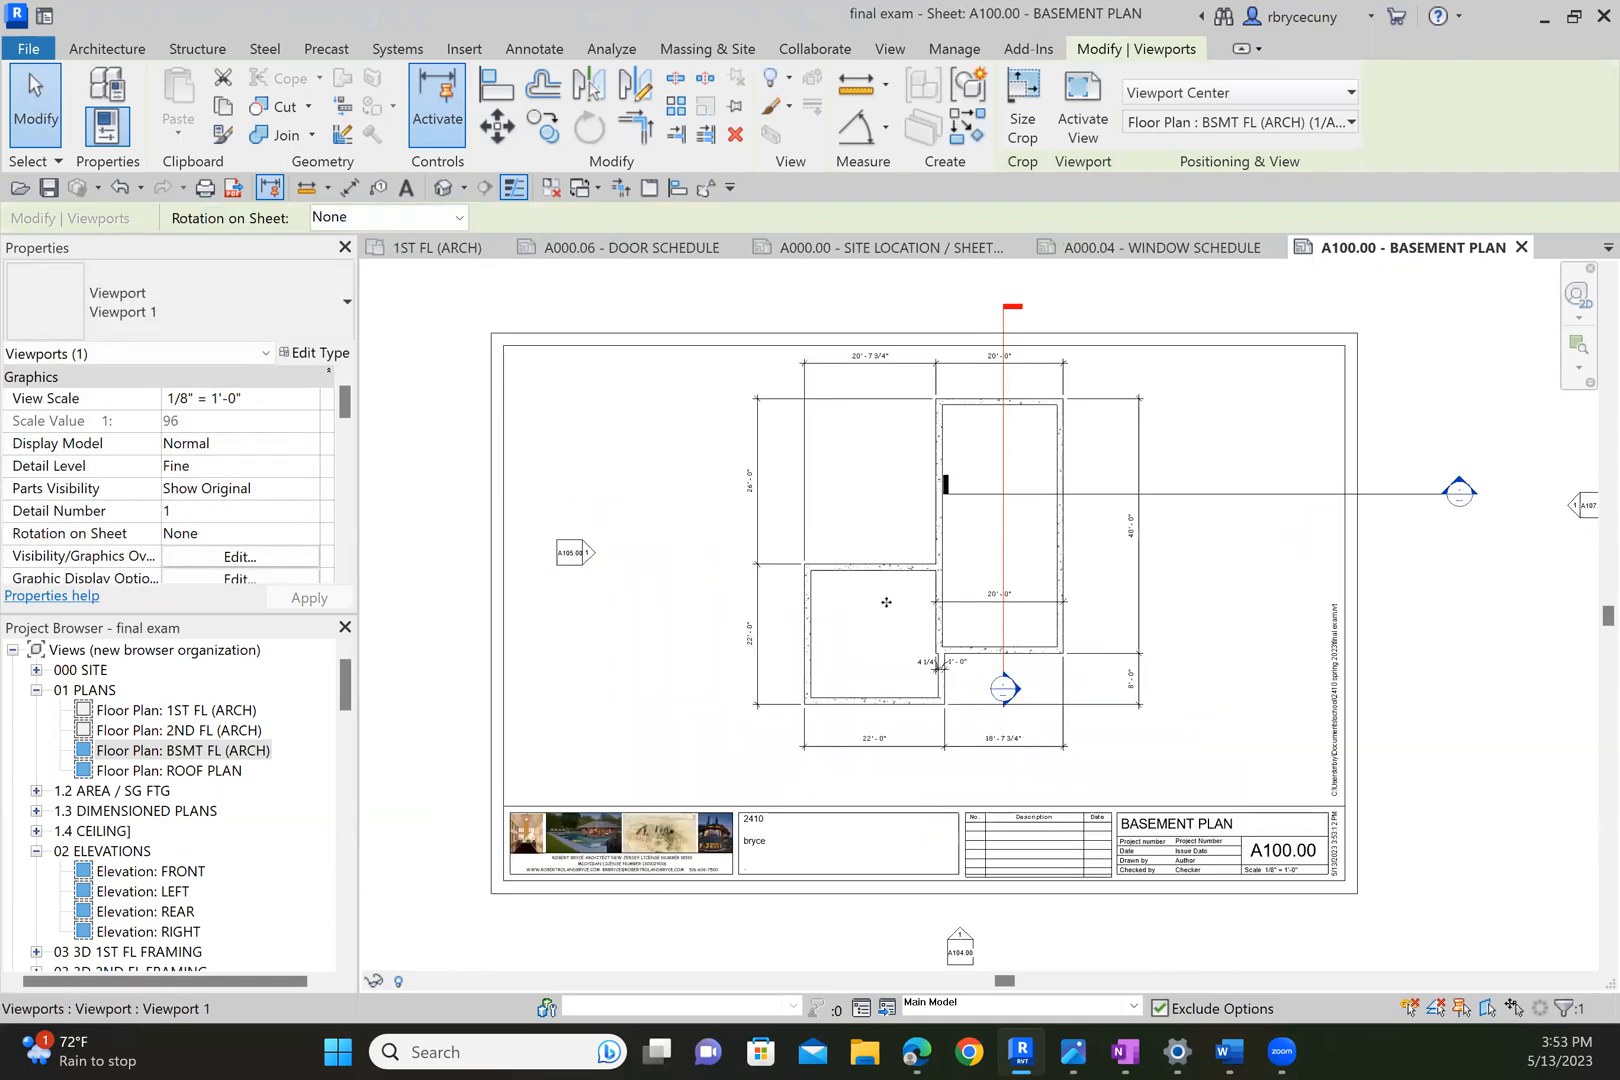
key(Down)
key(Down)
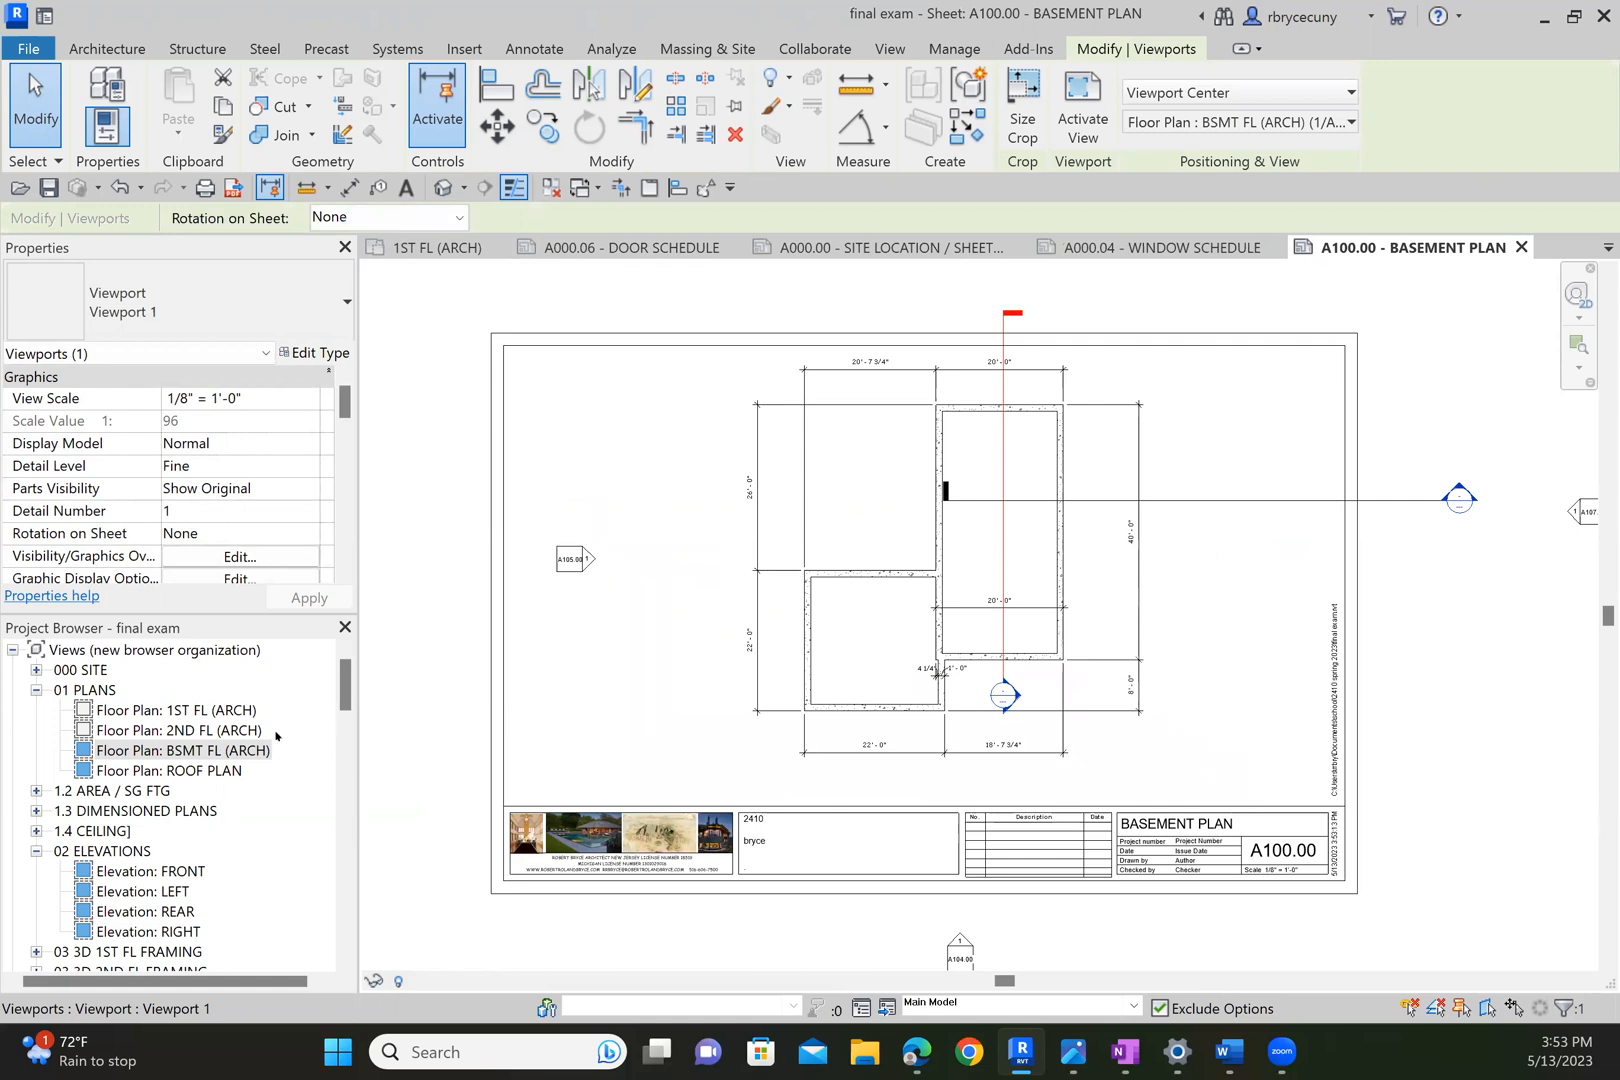
Open the 1ST FL (ARCH) floor plan and examine the wall between the lower-left volume and the main house.
double_click(225, 710)
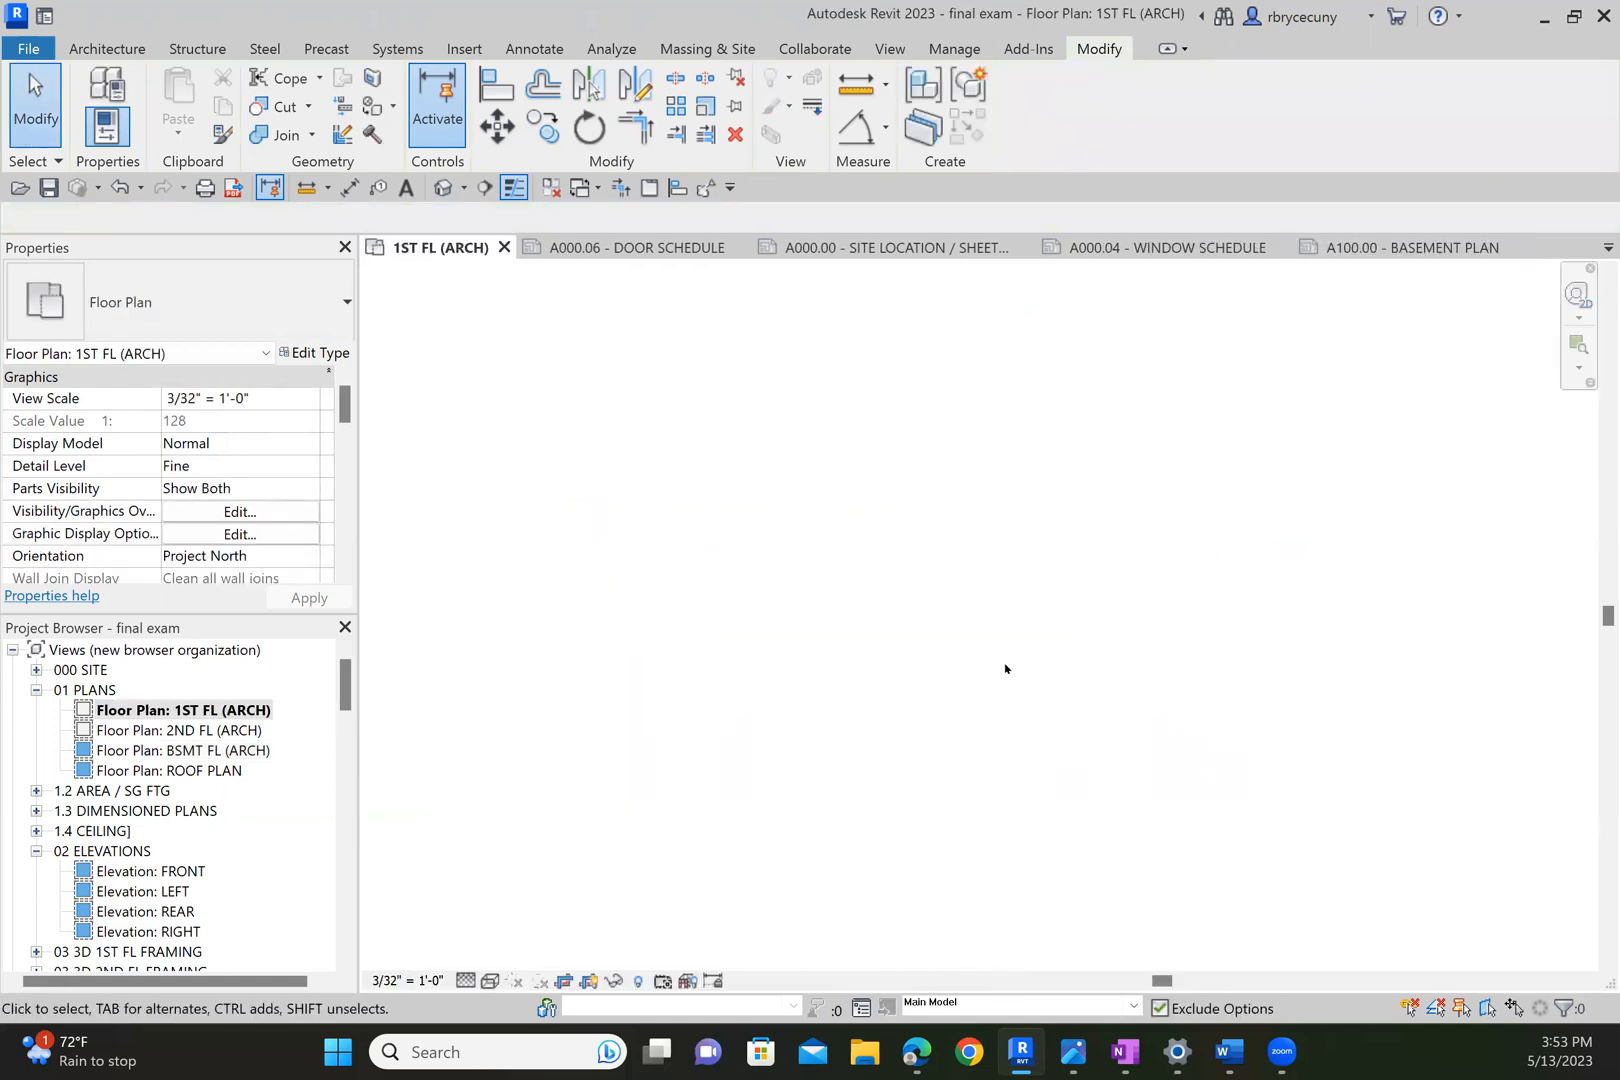
middle_drag(1100, 620, 895, 610)
scroll(895, 610, up, 1)
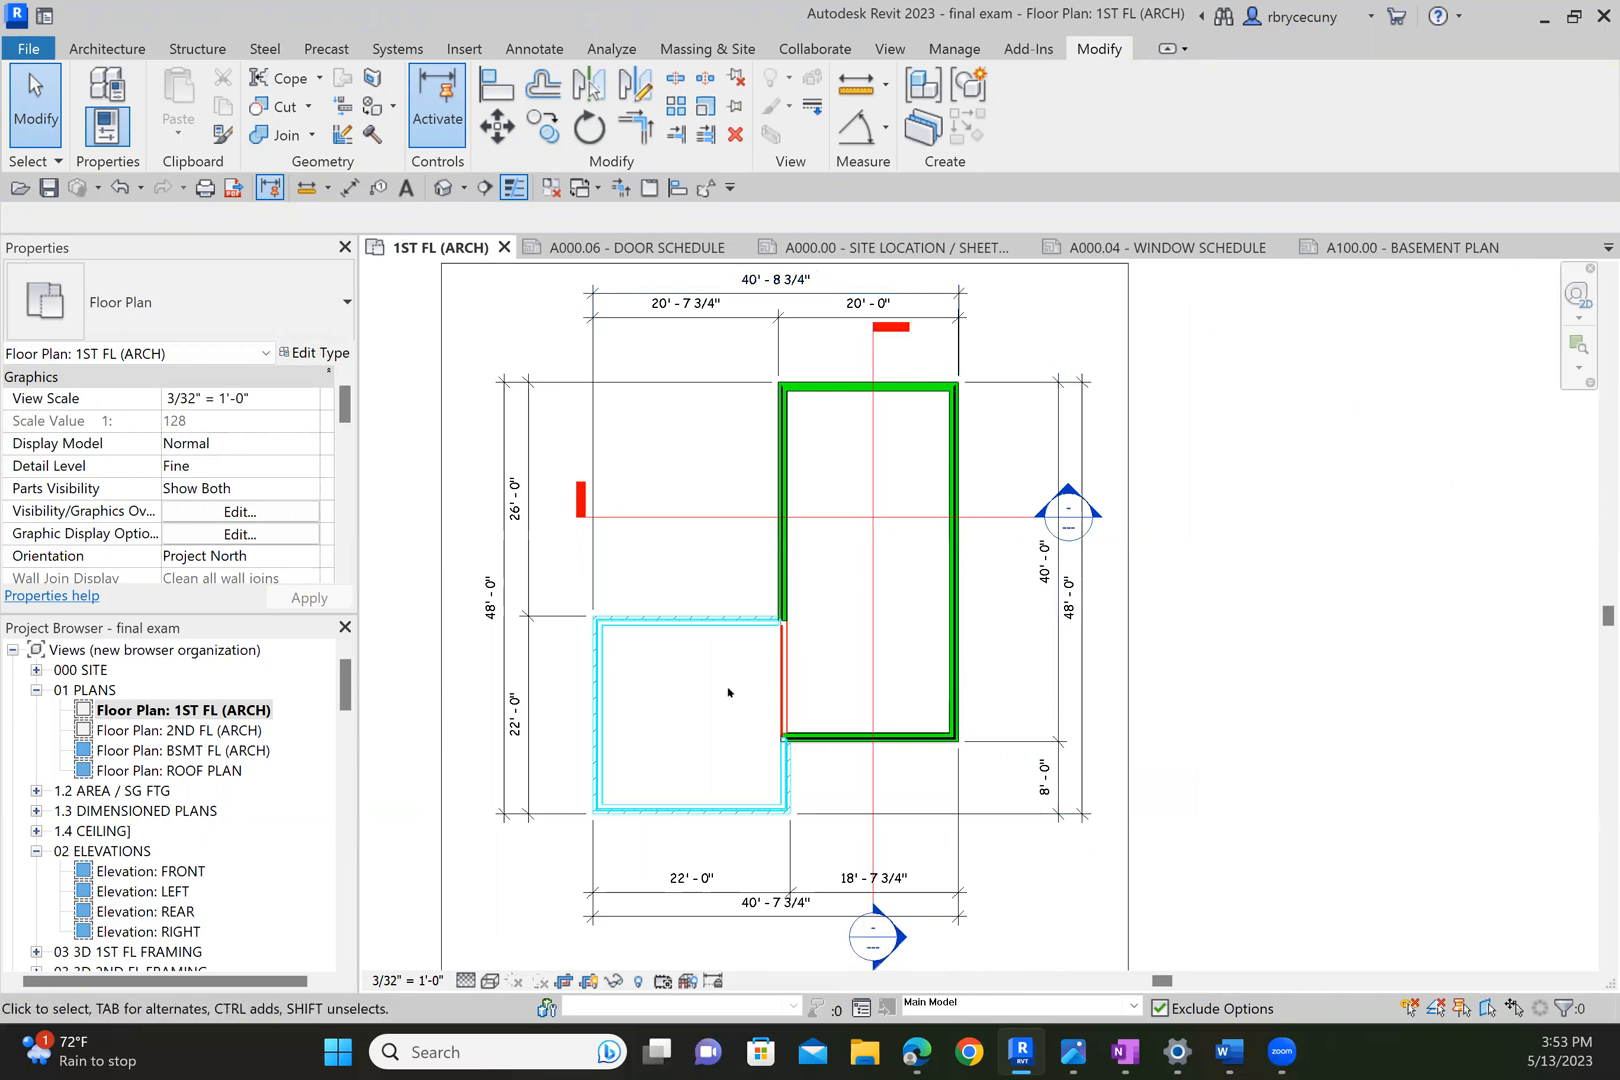
scroll(727, 688, up, 3)
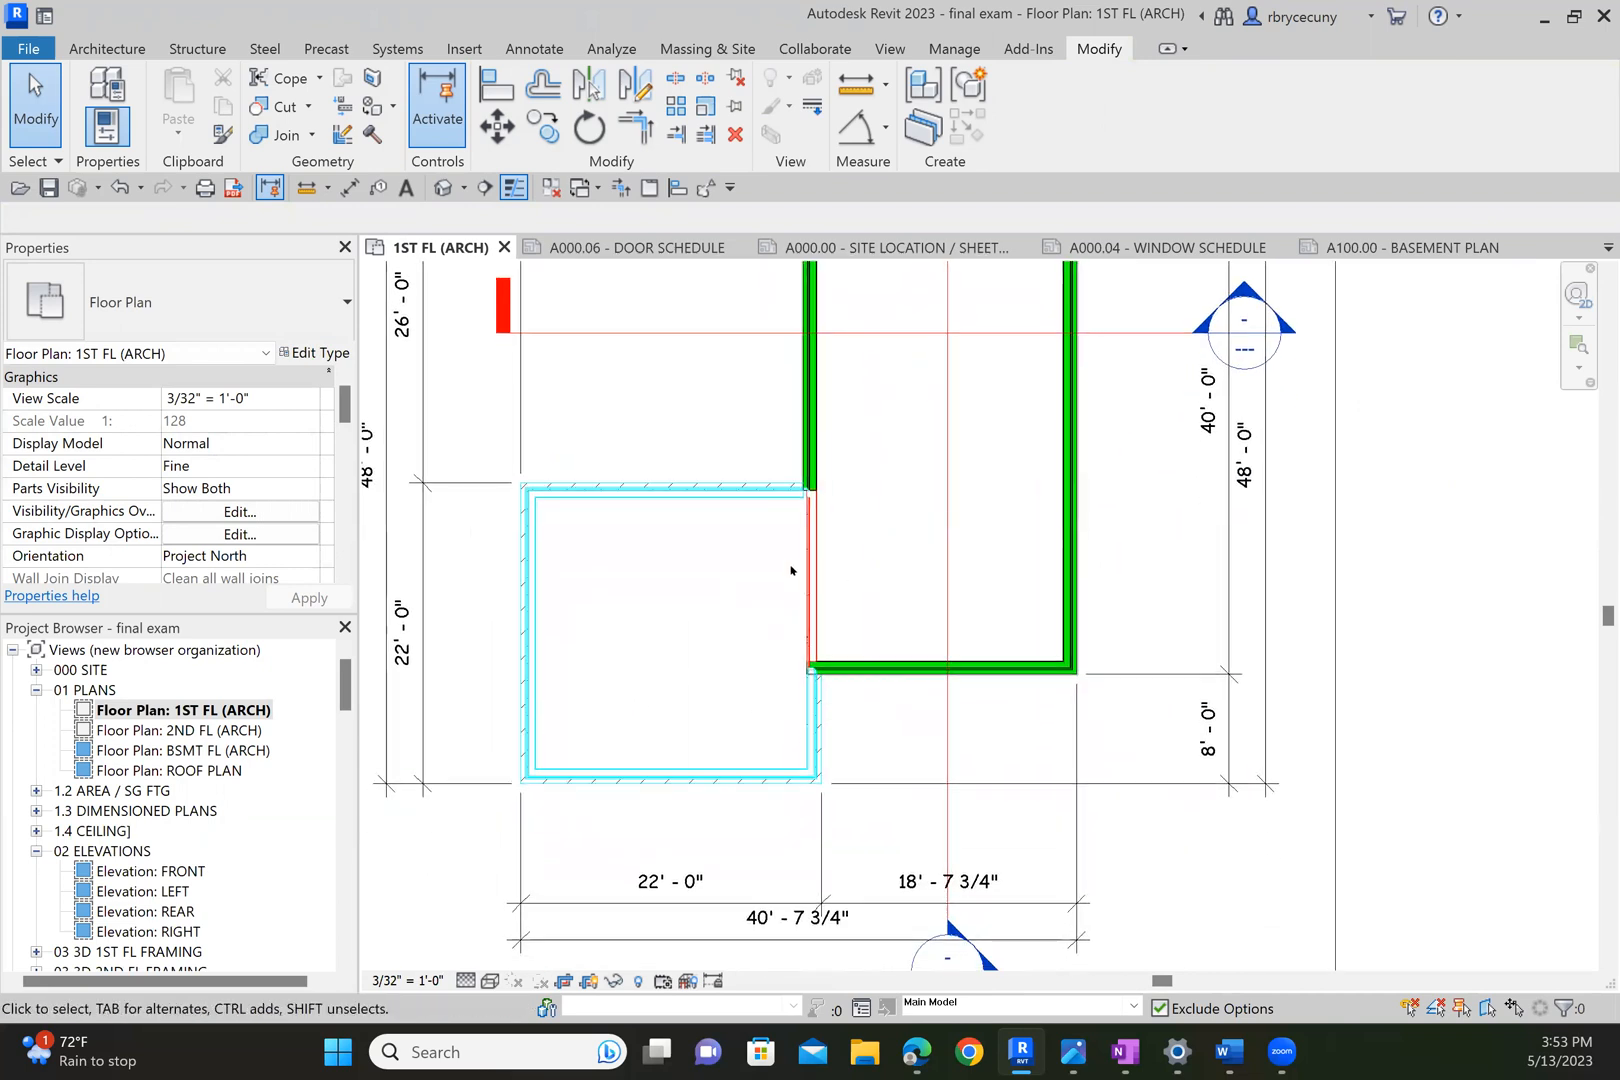
scroll(773, 569, down, 2)
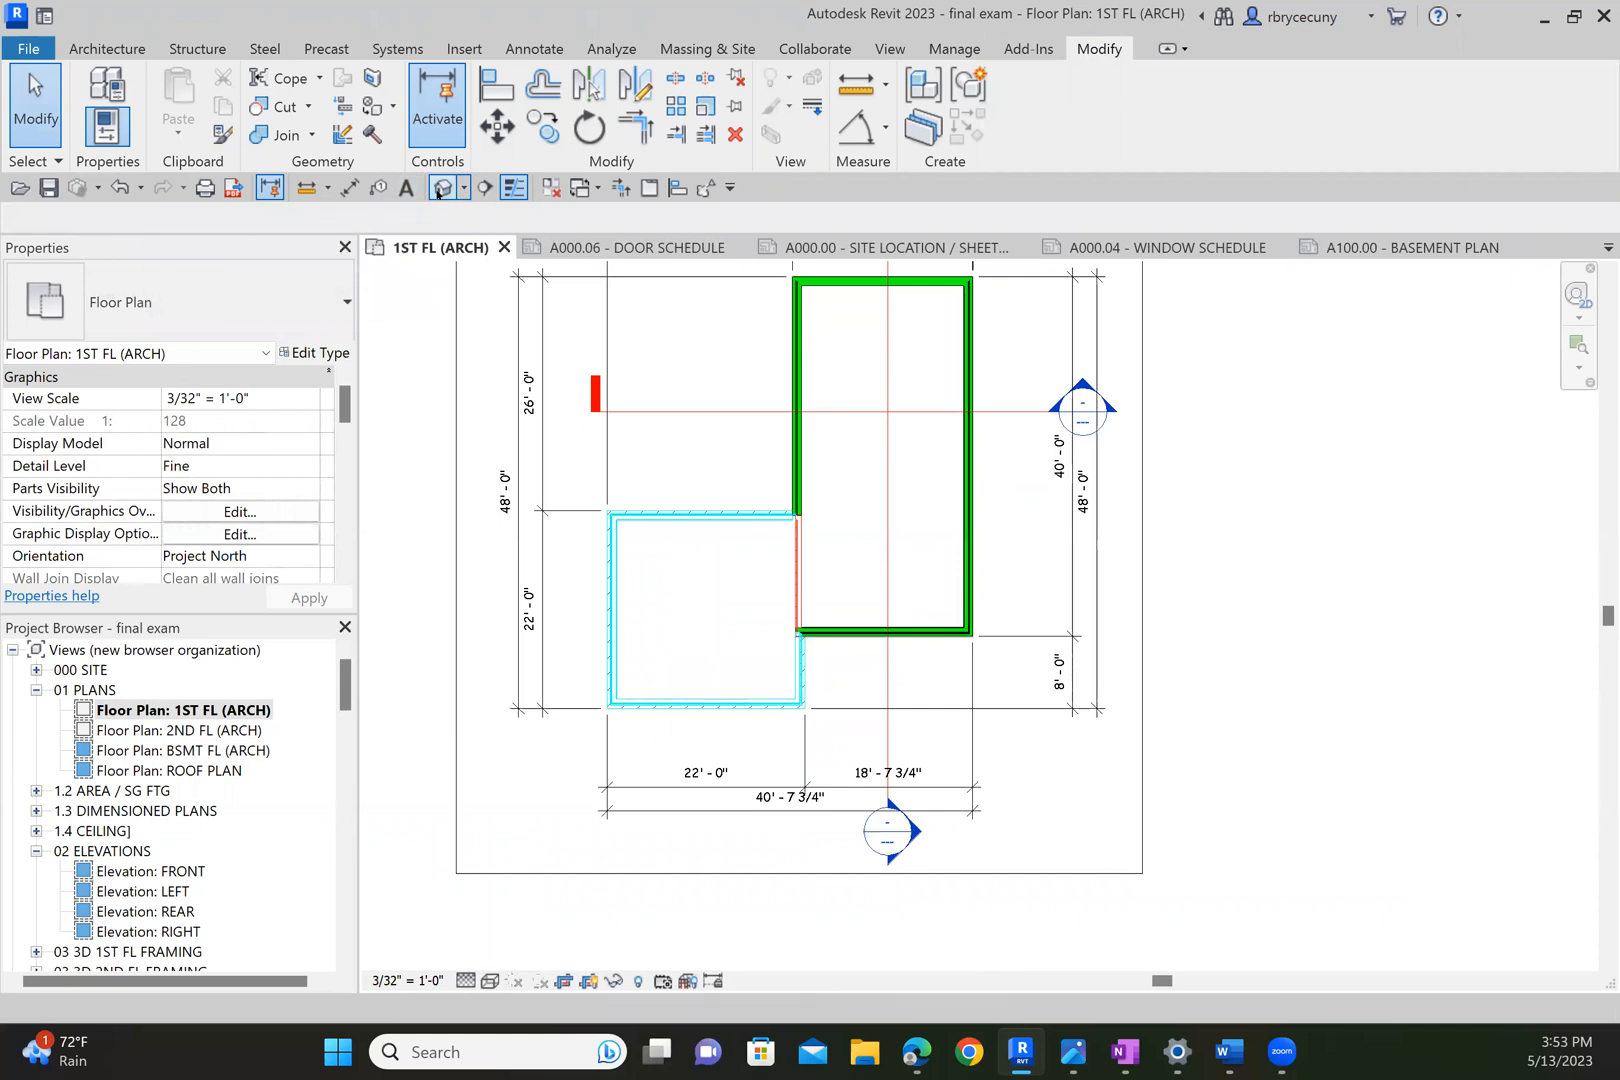
Examine the house walls from the front-left in the default 3D view and return to the 1ST FL (ARCH) floor plan.
click(441, 188)
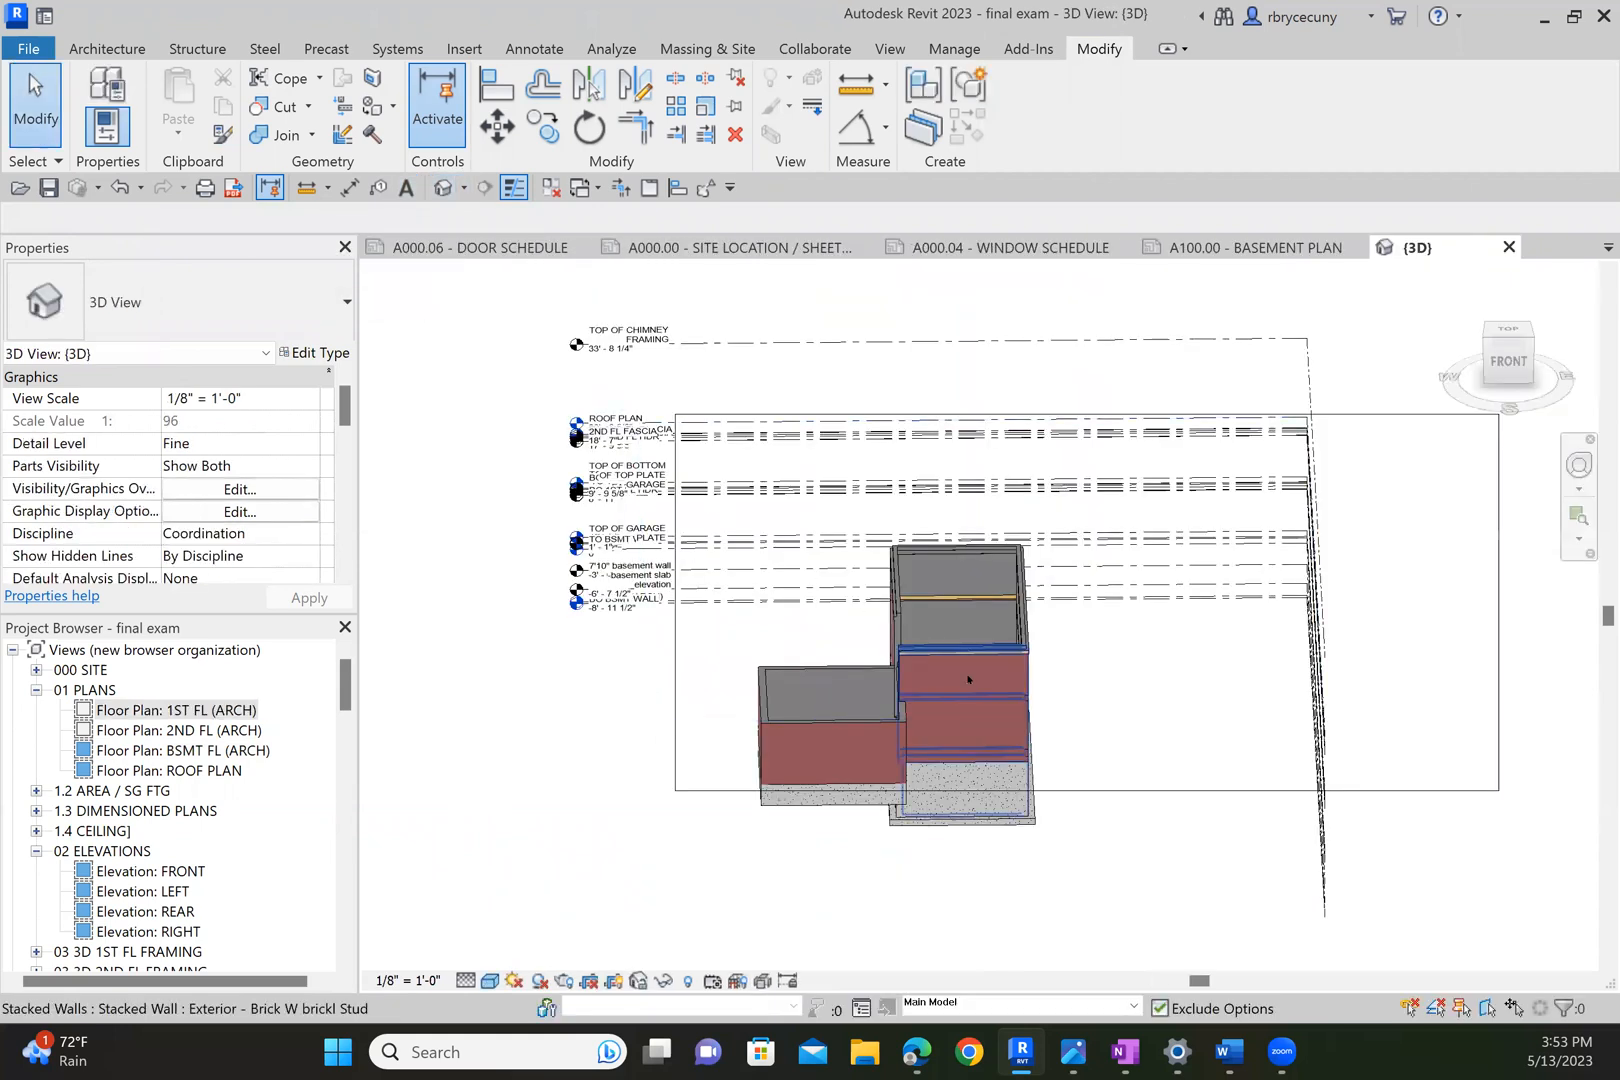
shift+middle_drag(968, 679, 1016, 577)
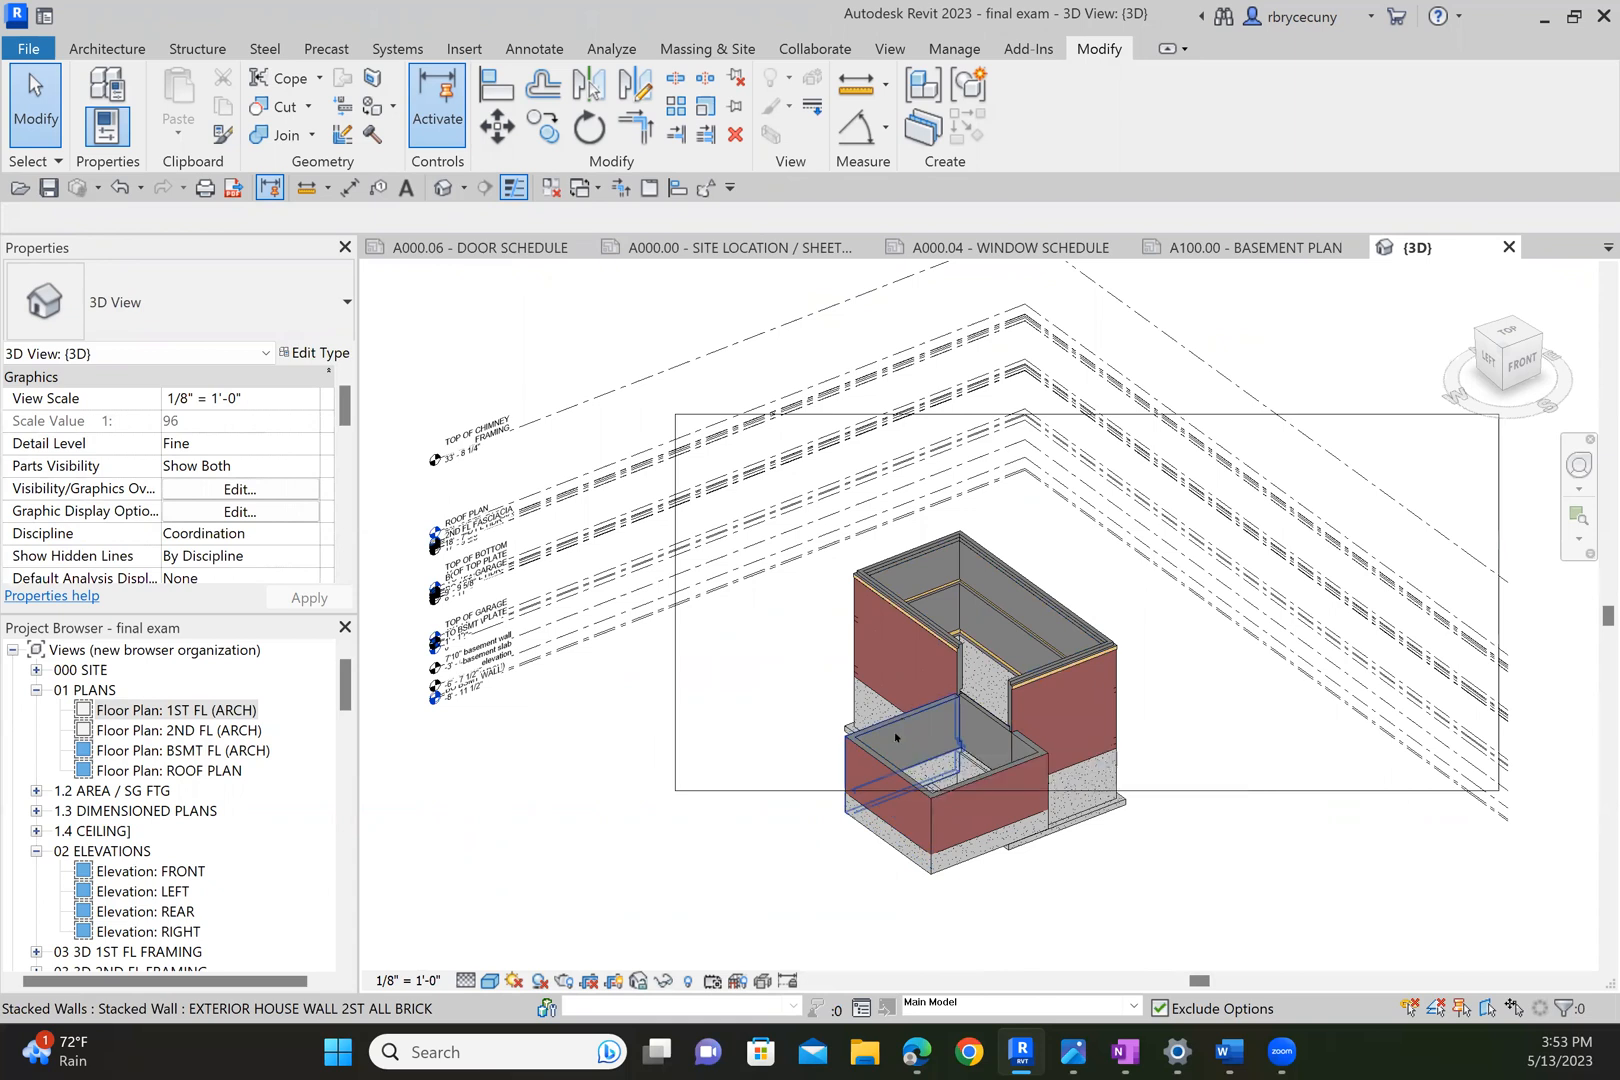
scroll(1021, 745, up, 1)
scroll(1021, 745, up, 2)
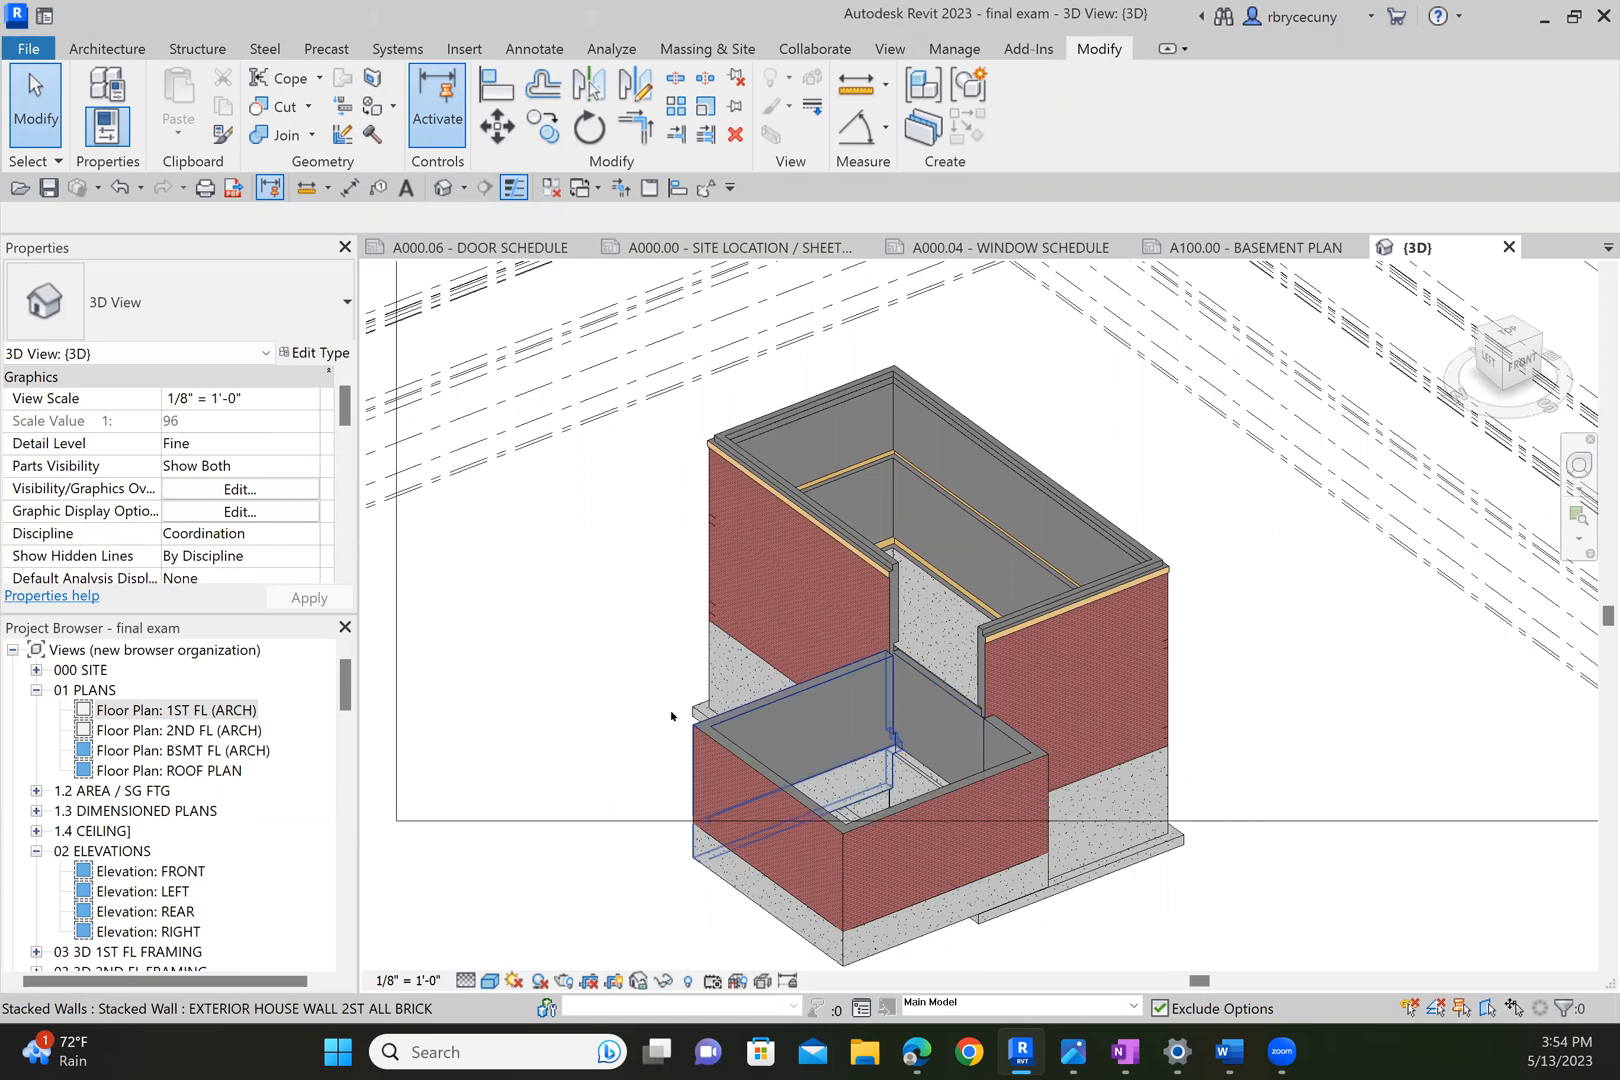
double_click(229, 710)
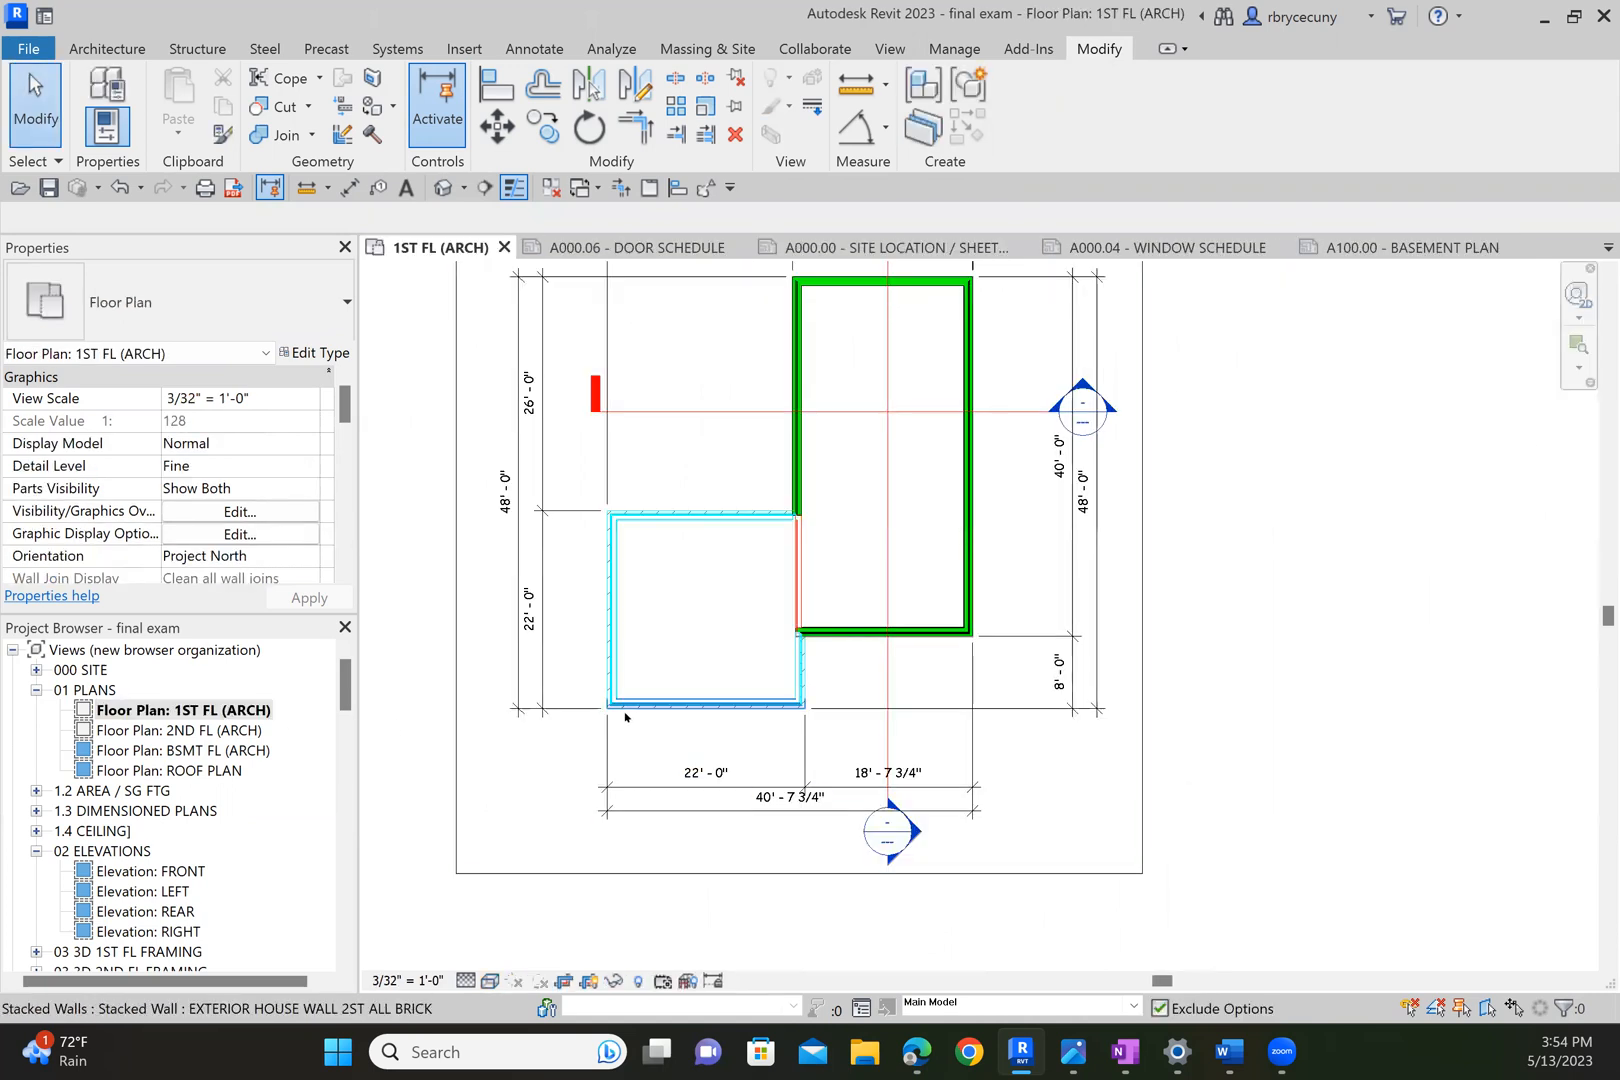
Set the main house's width to 30' on the first floor plan by moving its right exterior wall.
scroll(620, 690, down, 2)
scroll(562, 671, down, 1)
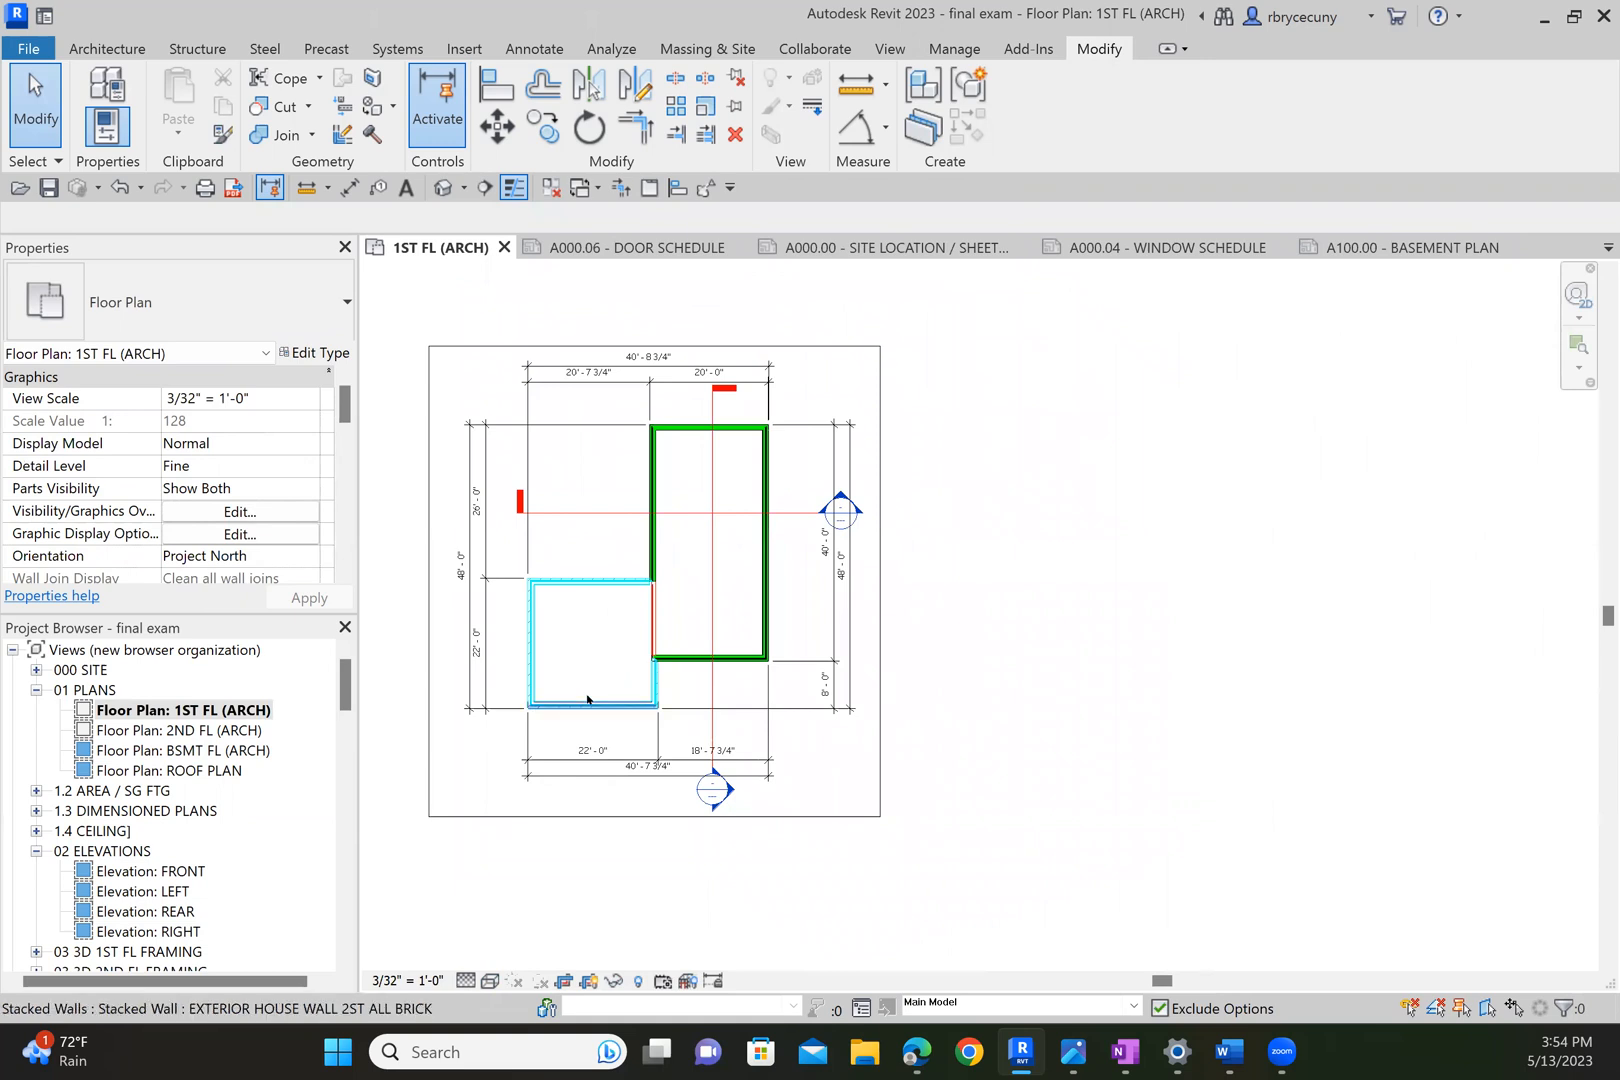
middle_drag(591, 640, 636, 635)
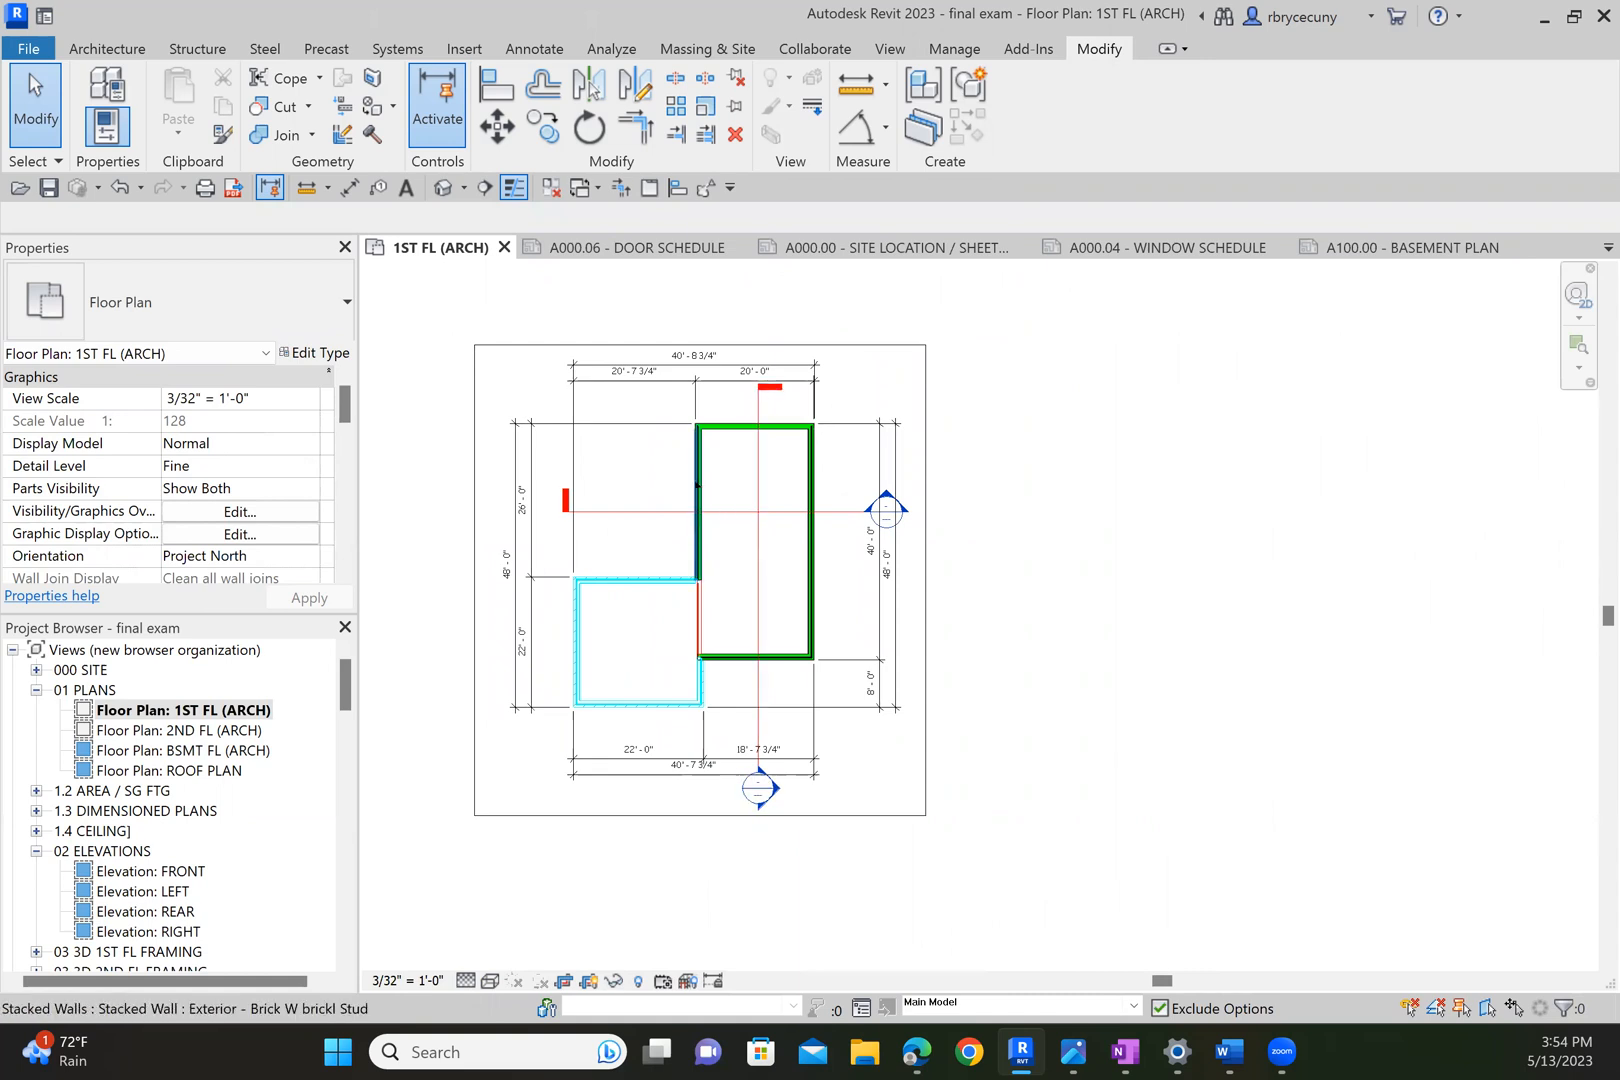
scroll(713, 647, up, 2)
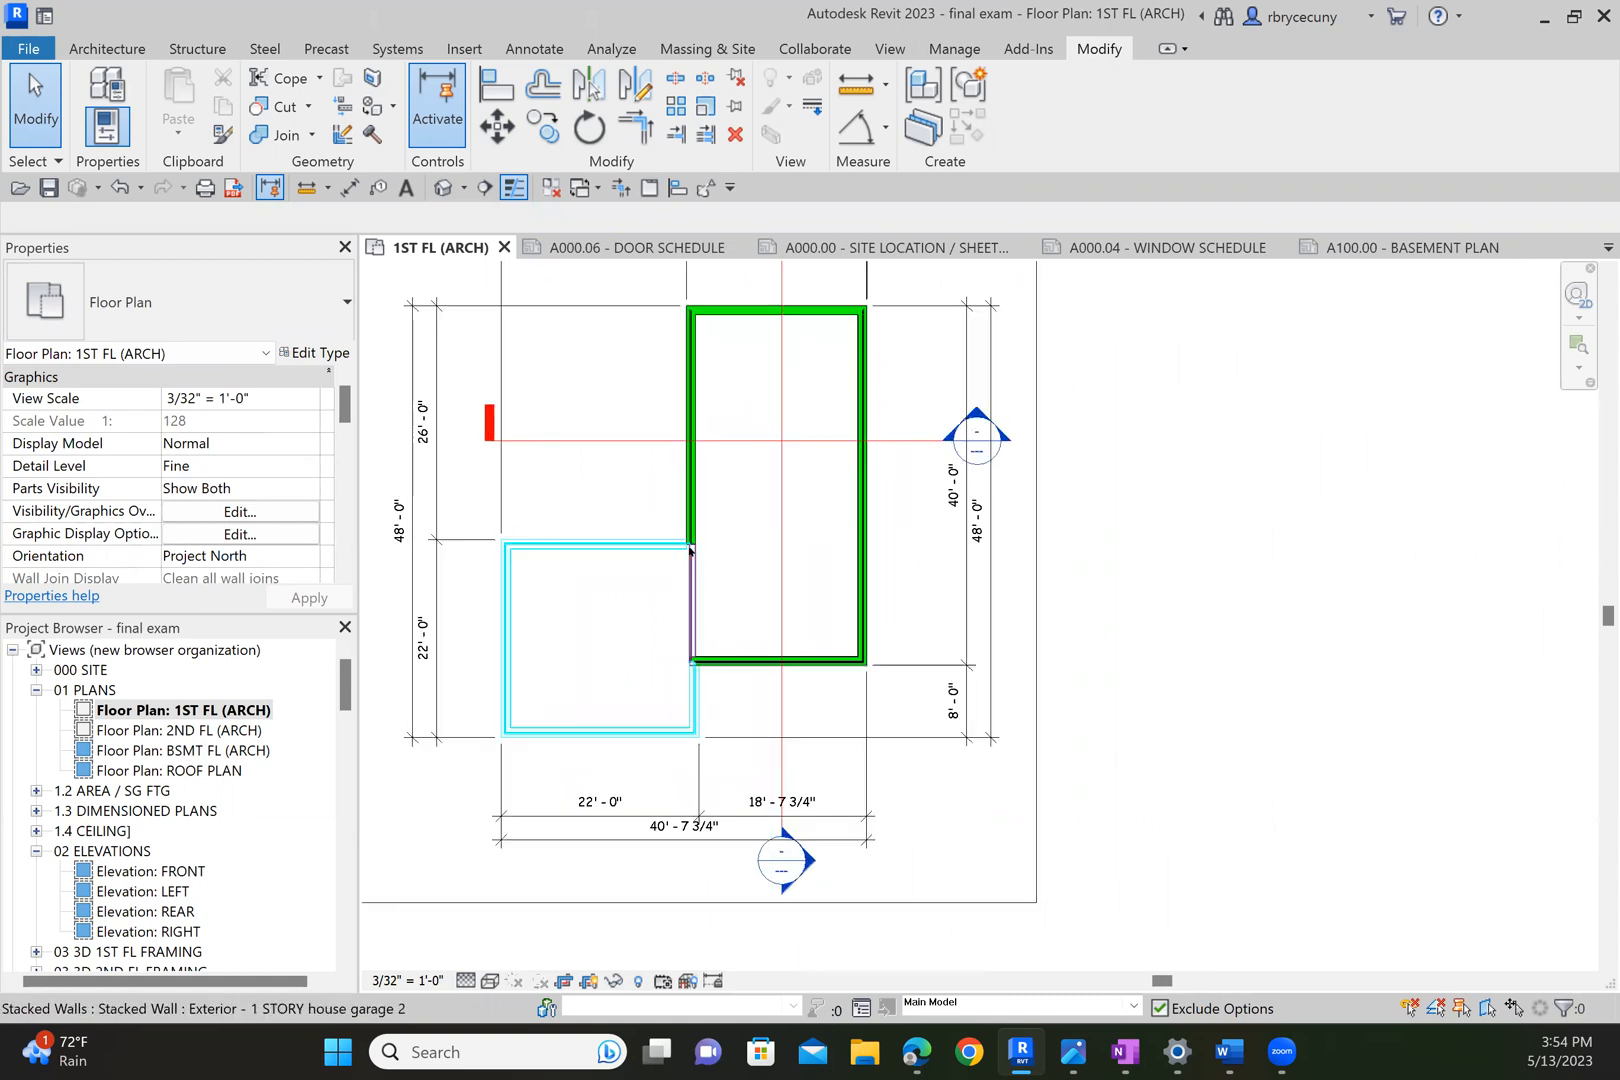
scroll(611, 626, down, 1)
middle_drag(611, 626, 572, 617)
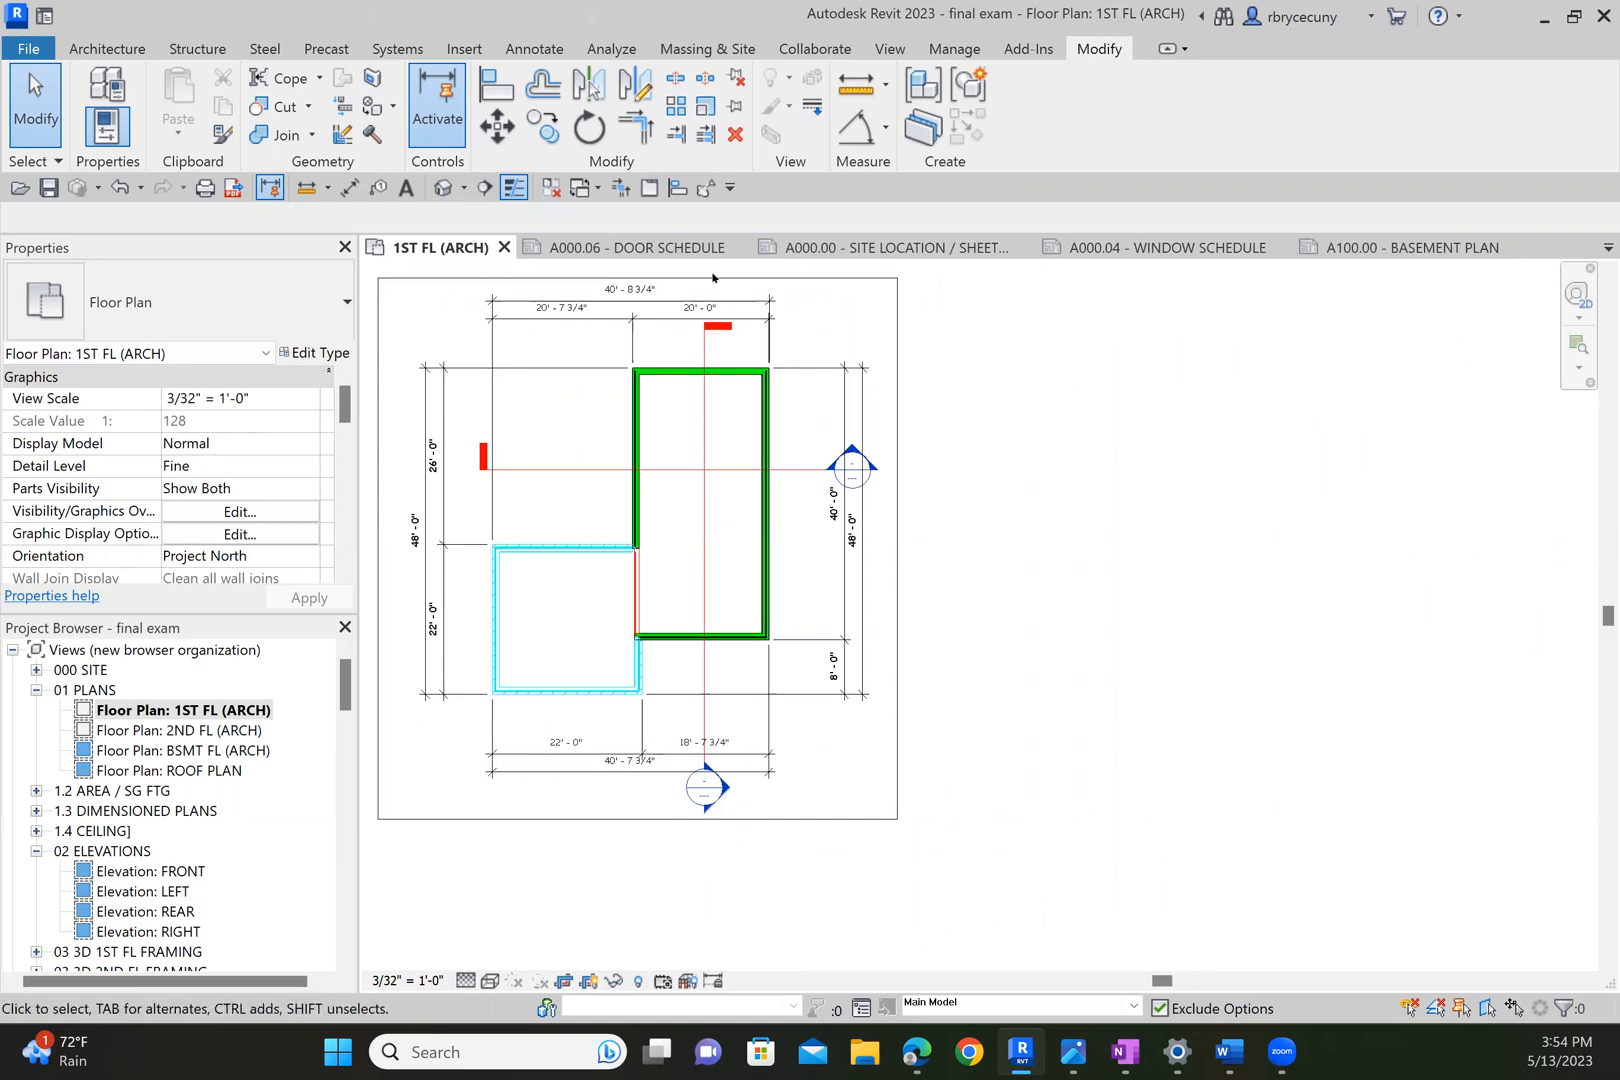
scroll(711, 309, up, 5)
scroll(685, 405, down, 2)
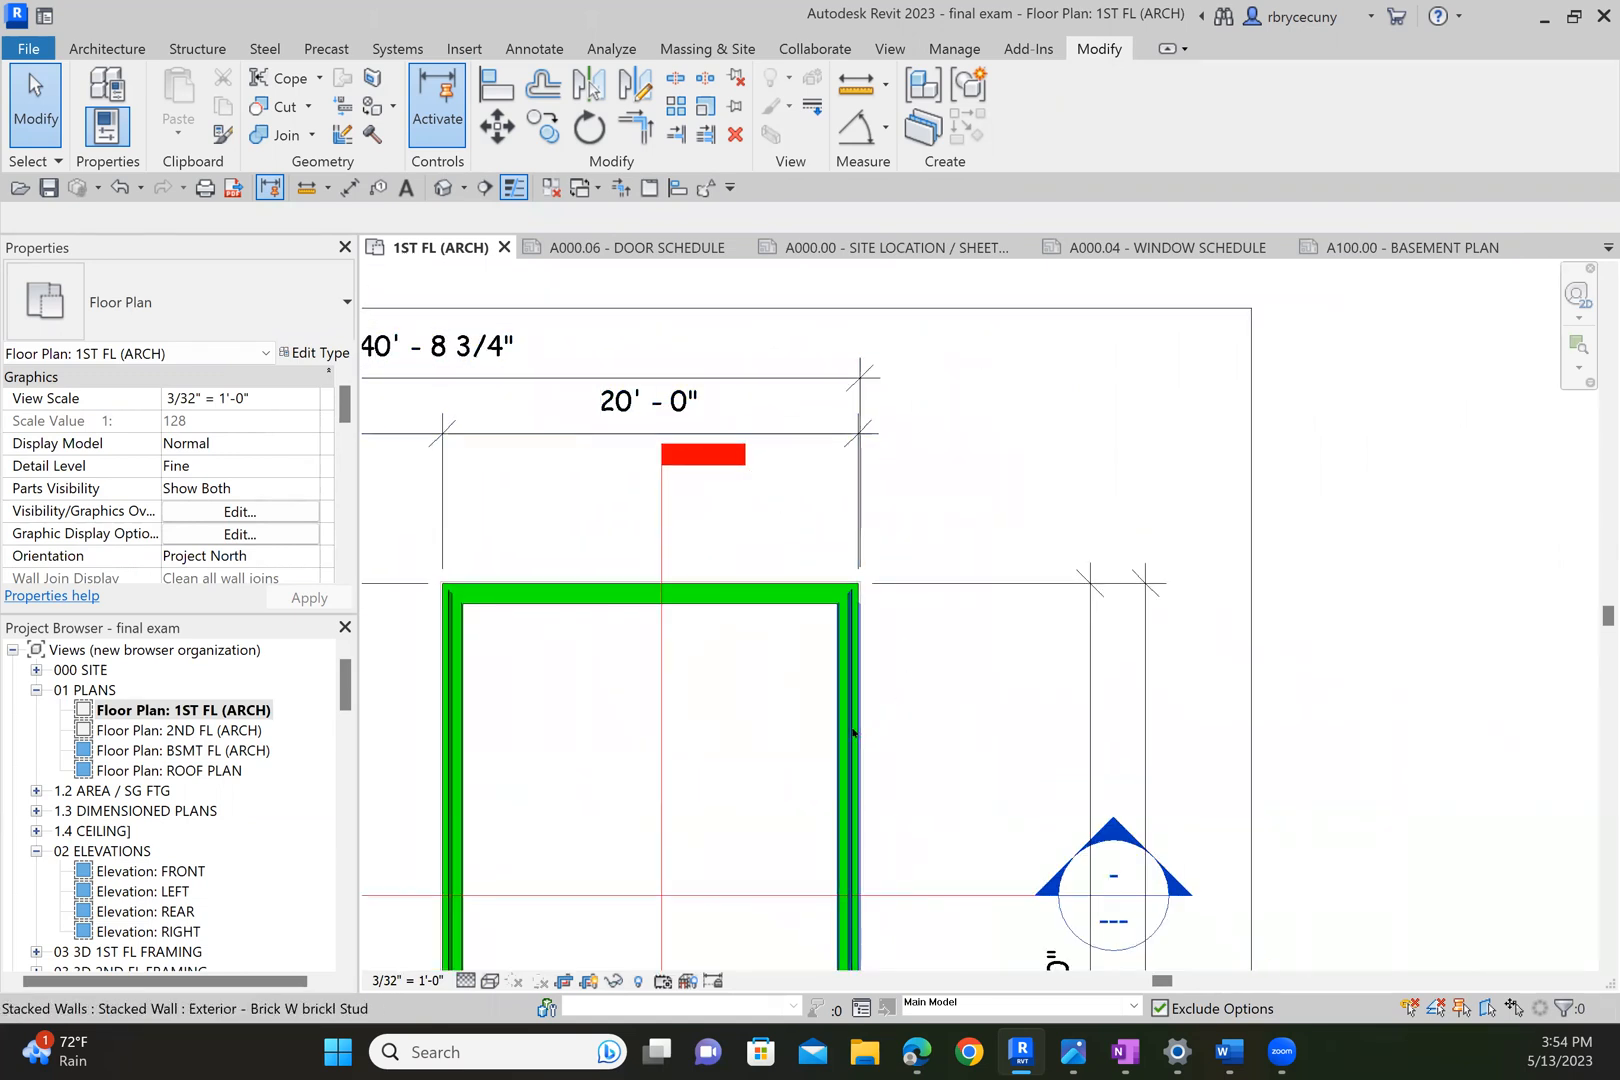
click(853, 733)
click(660, 402)
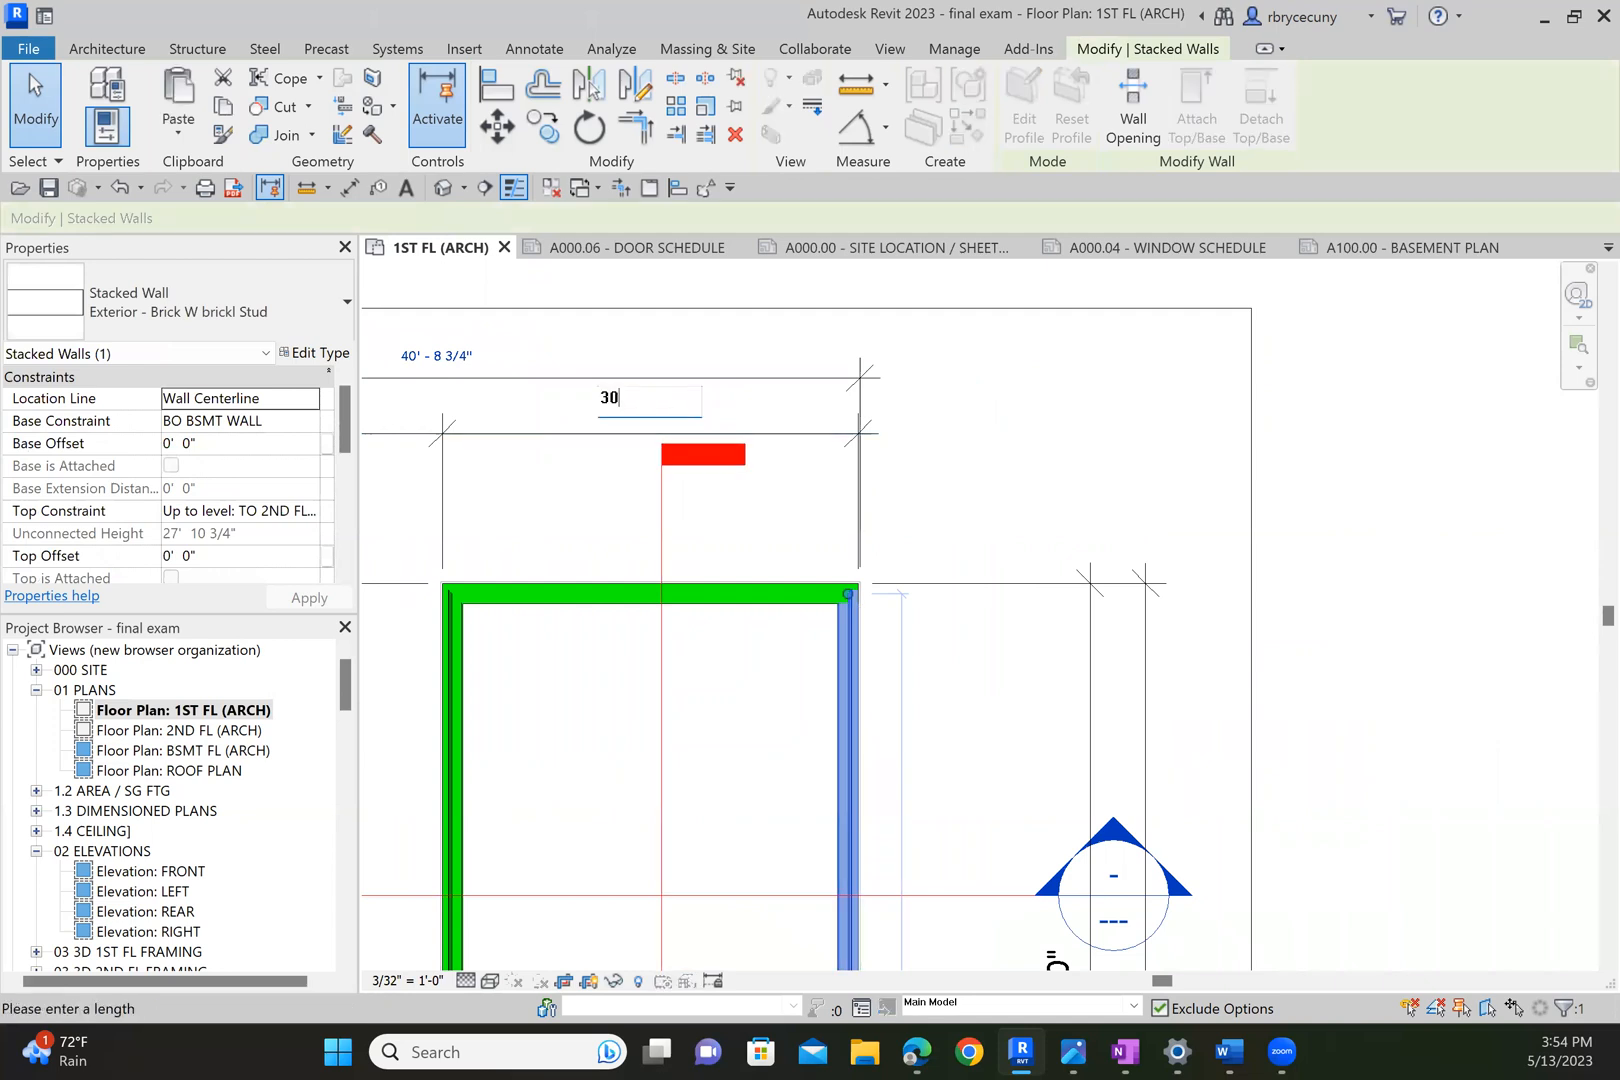
key(Return)
Set the overall house depth to 50' by moving the main house's rear exterior wall.
scroll(793, 567, down, 5)
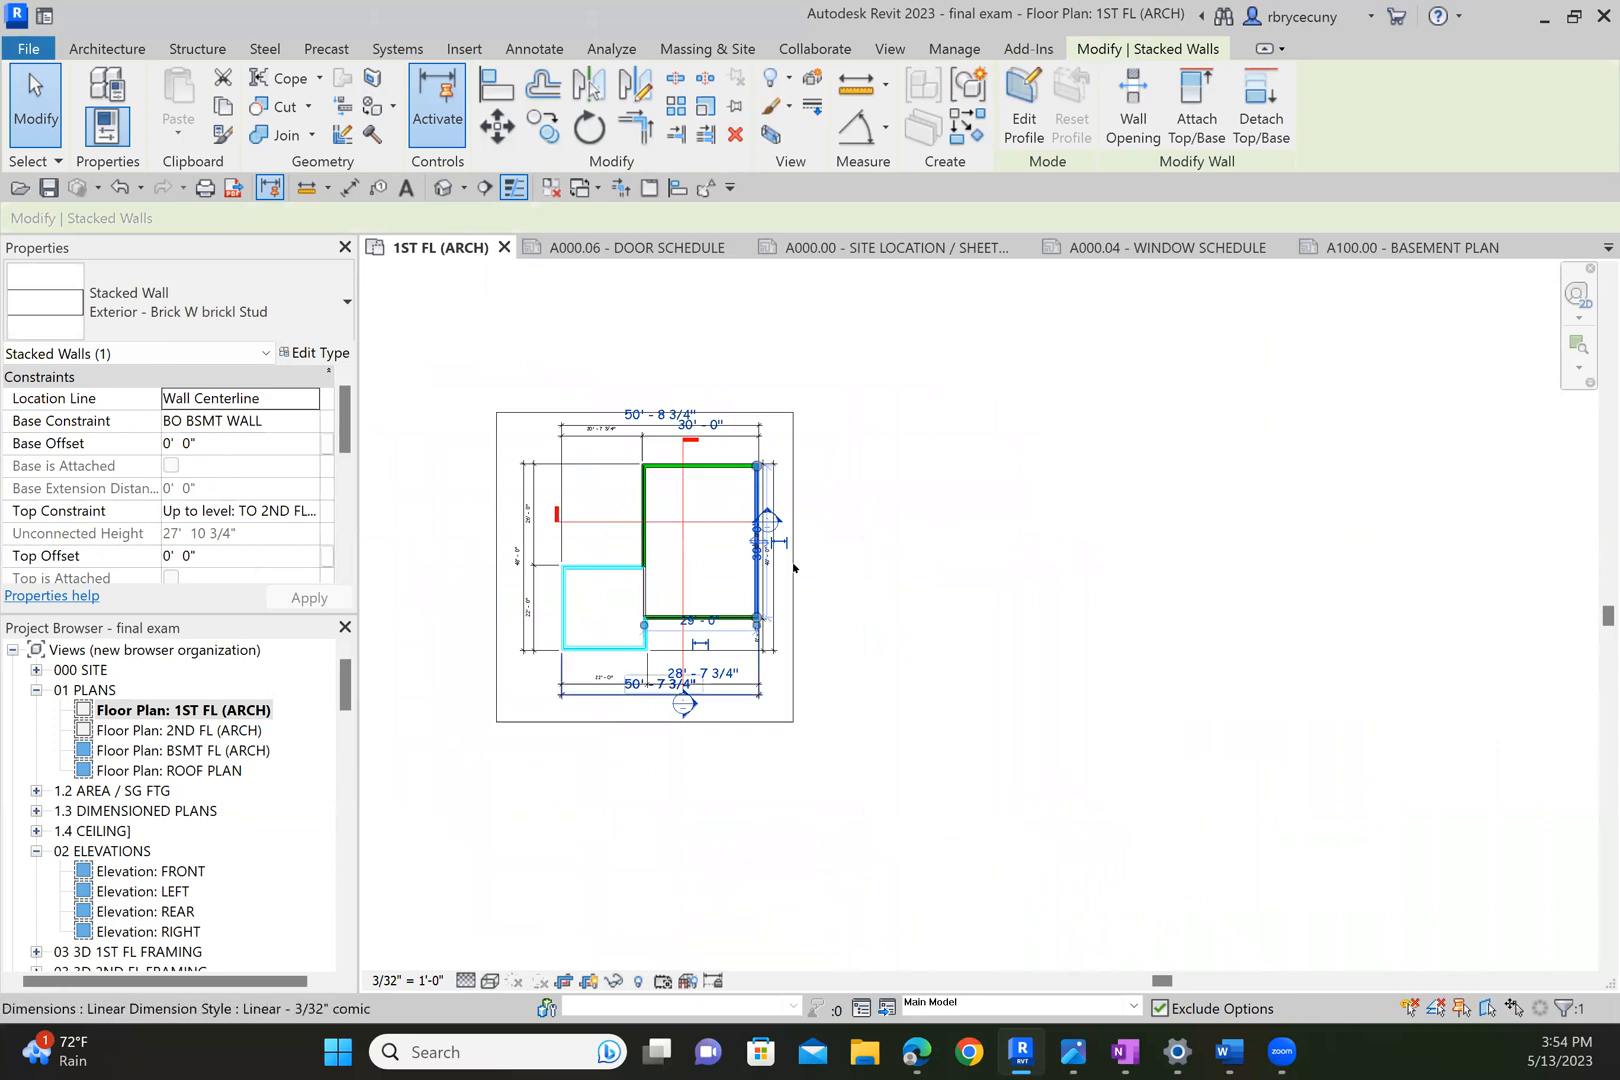
scroll(776, 520, up, 5)
middle_drag(829, 506, 973, 406)
scroll(904, 513, down, 2)
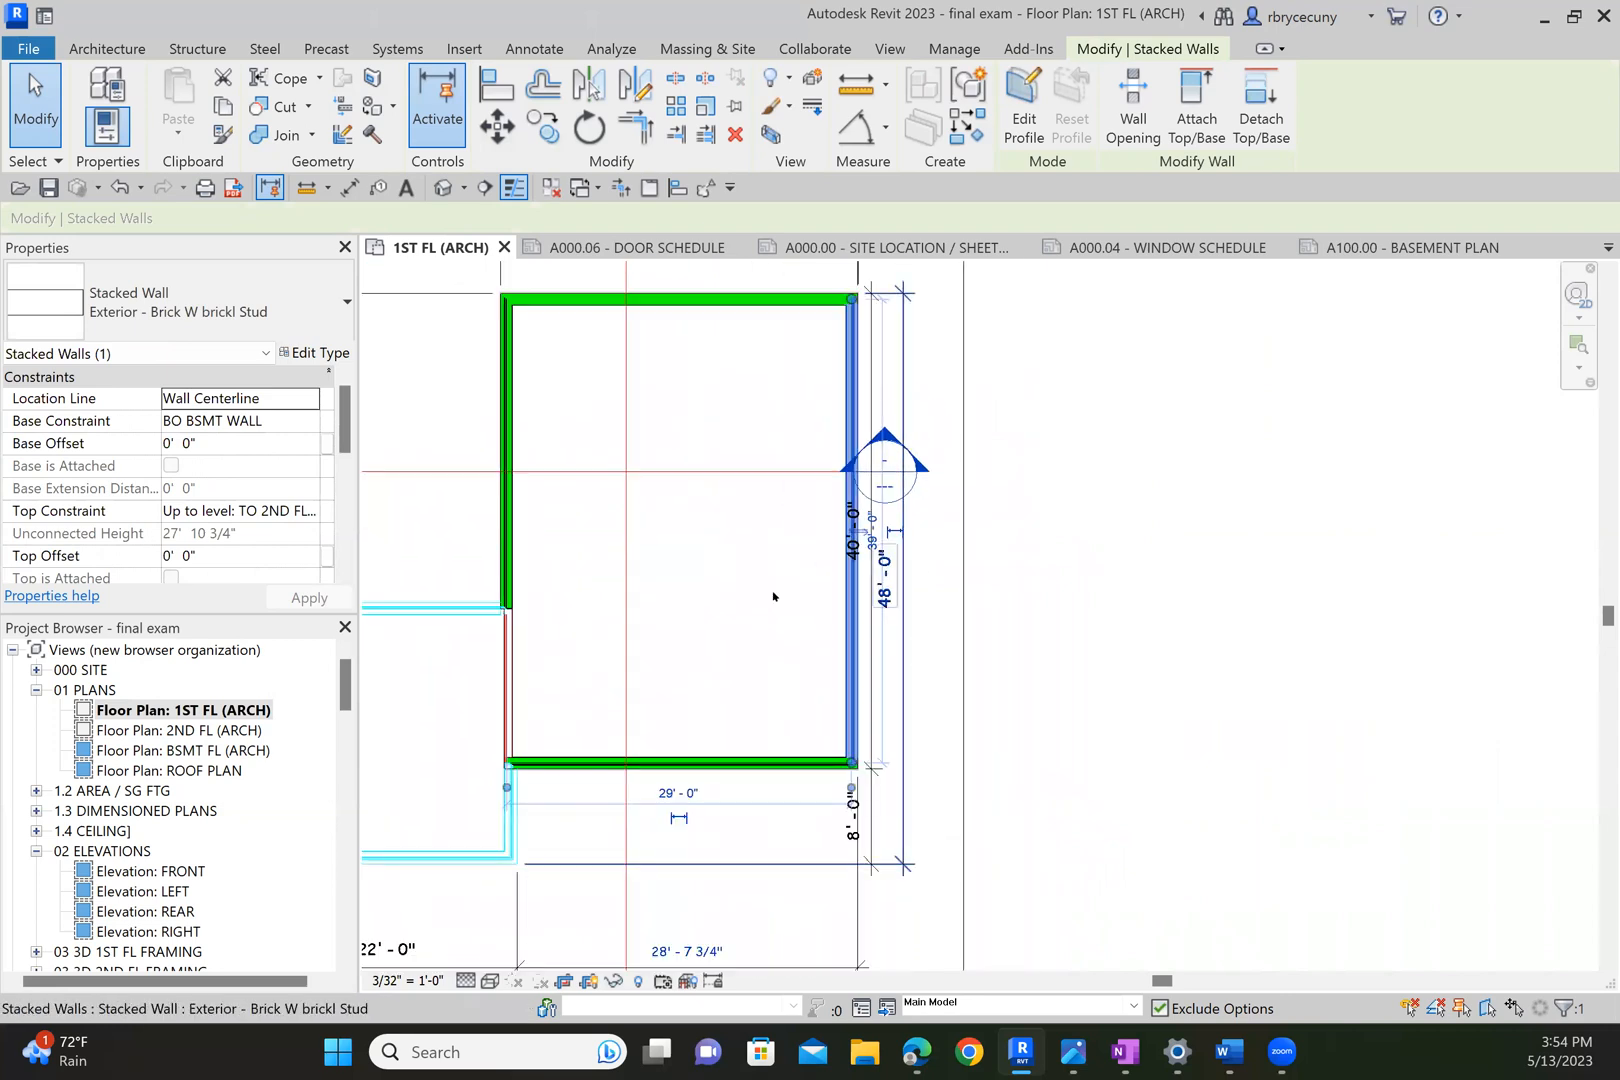
middle_drag(686, 439, 761, 617)
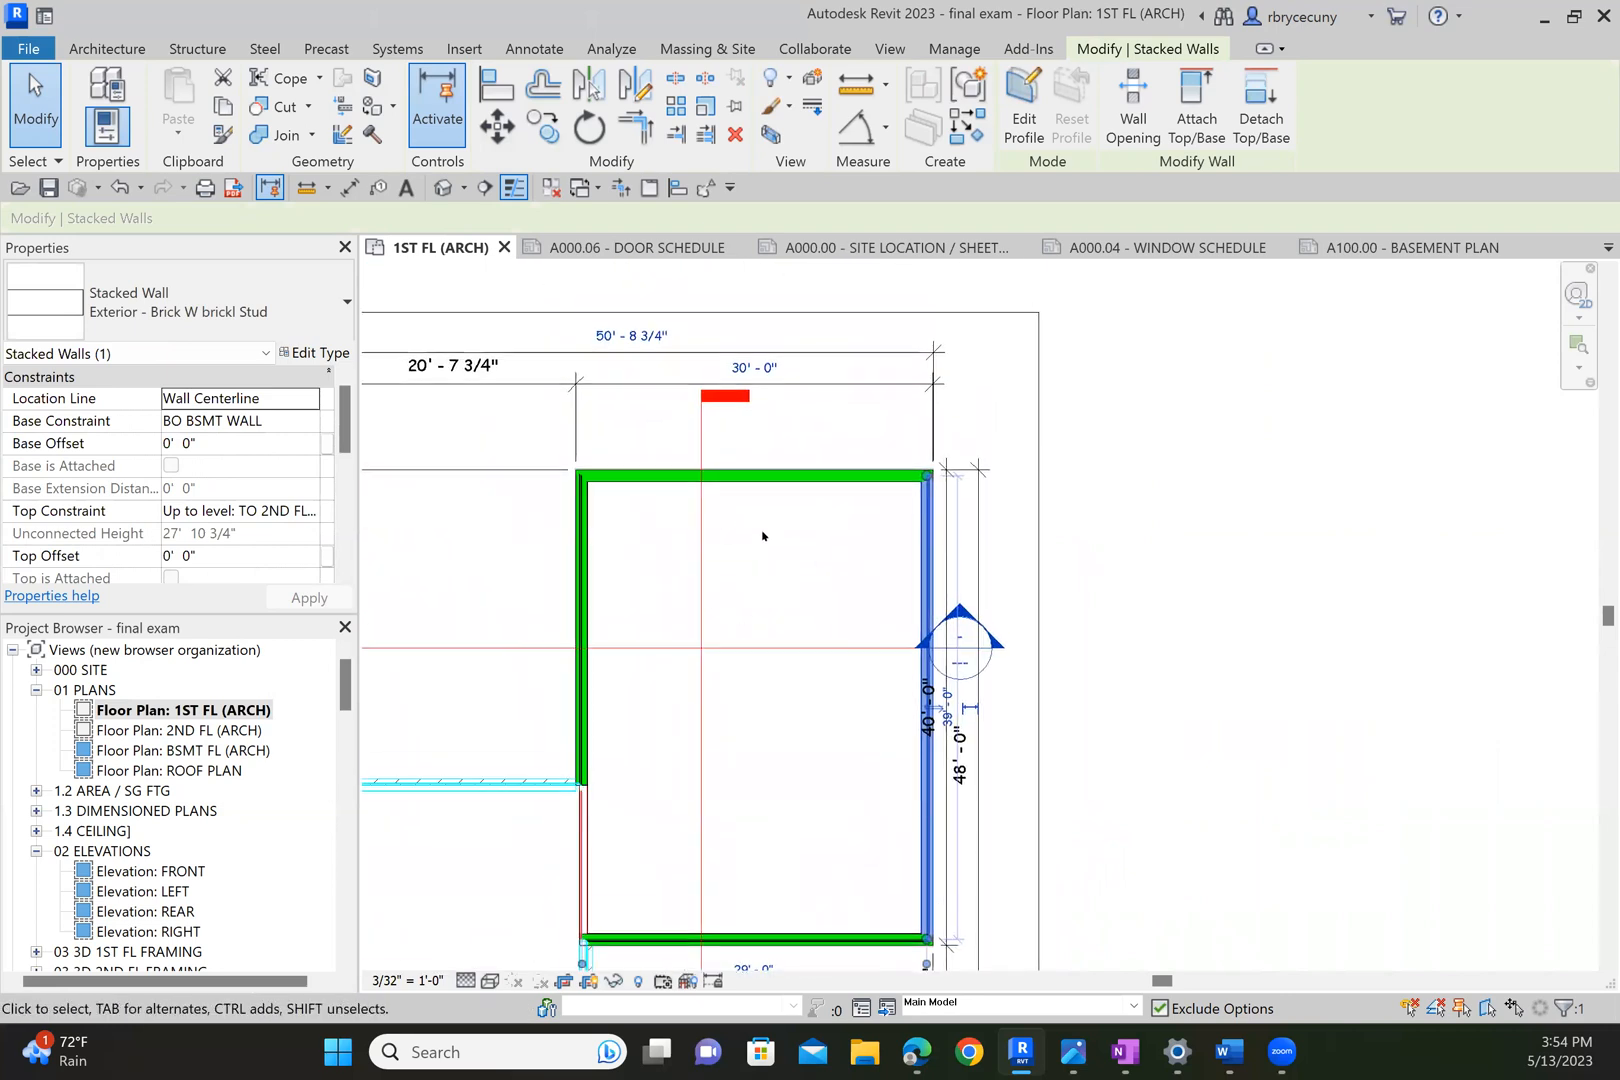
click(759, 476)
scroll(948, 806, up, 4)
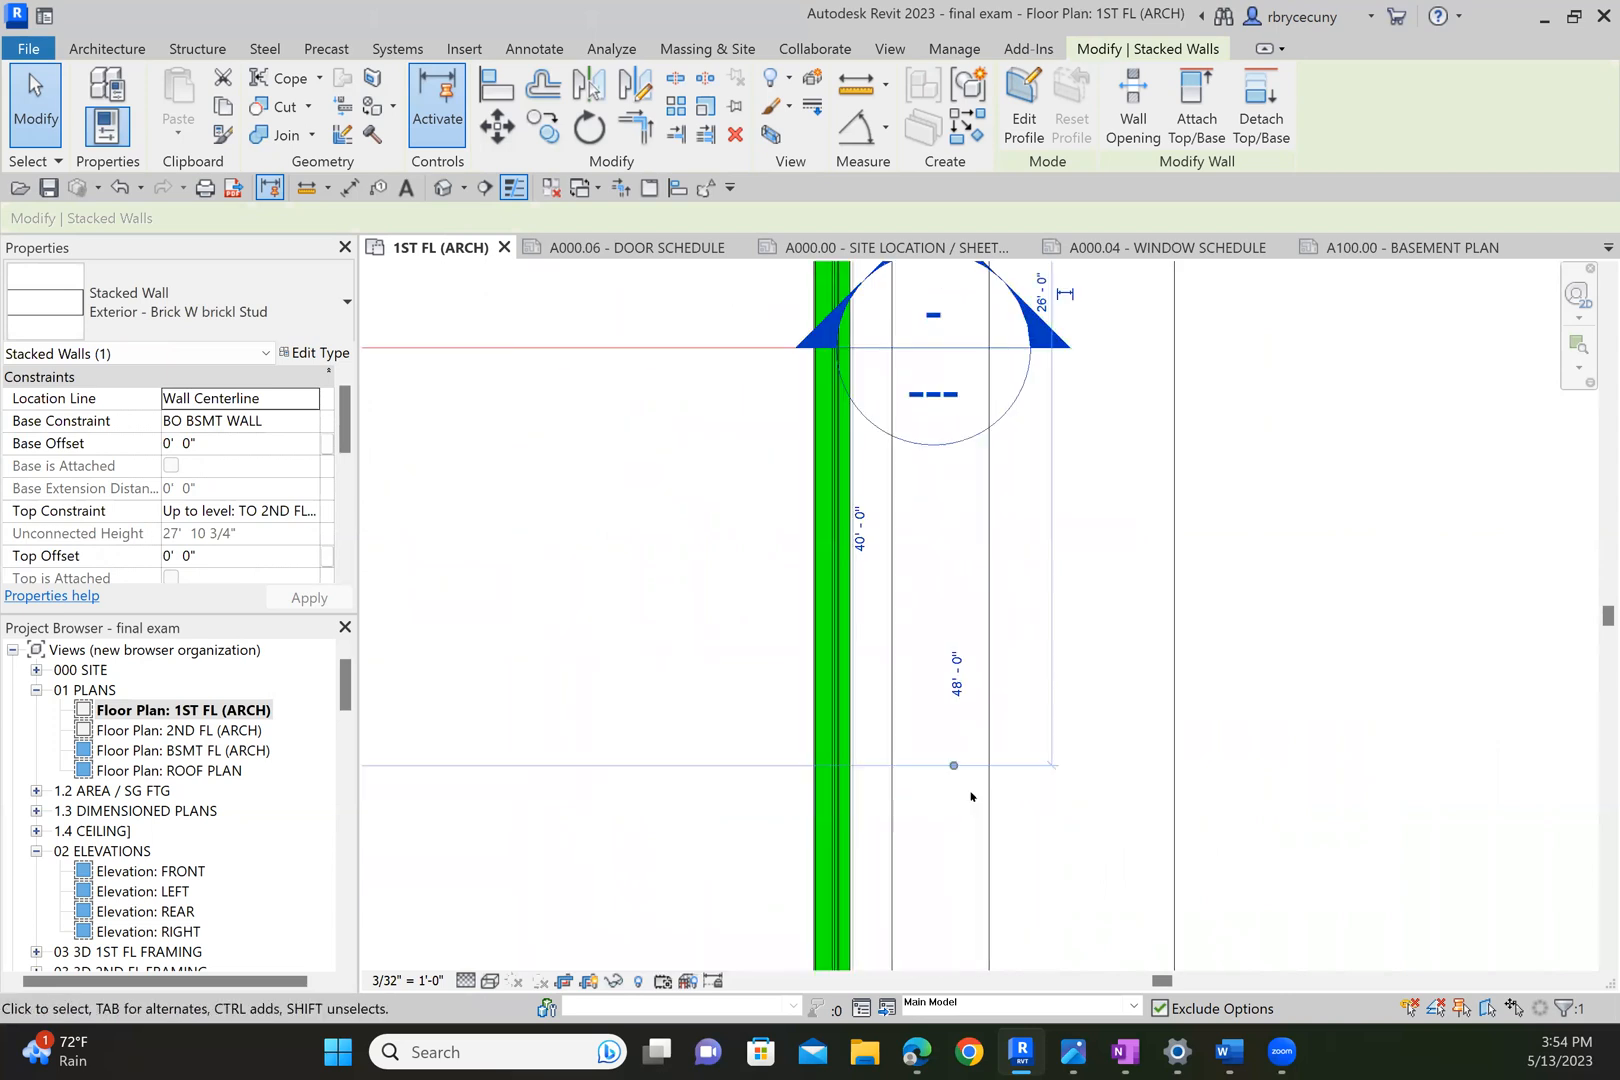
click(954, 668)
text(5)
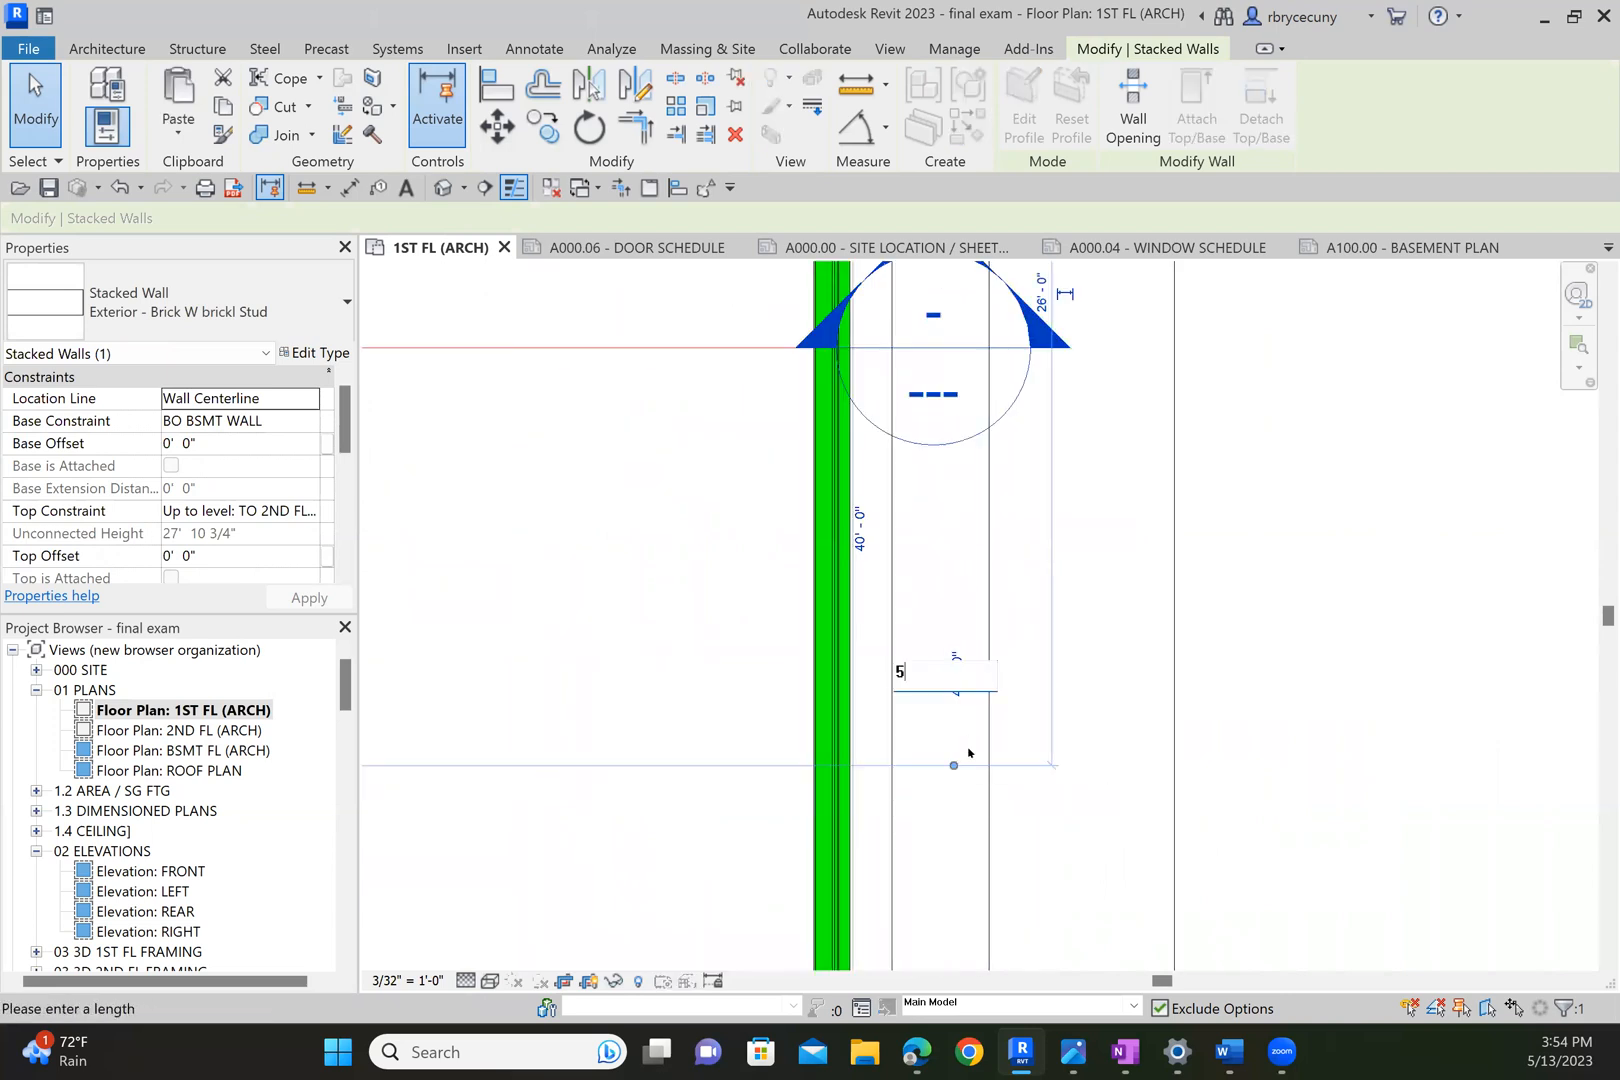
text(0)
key(Return)
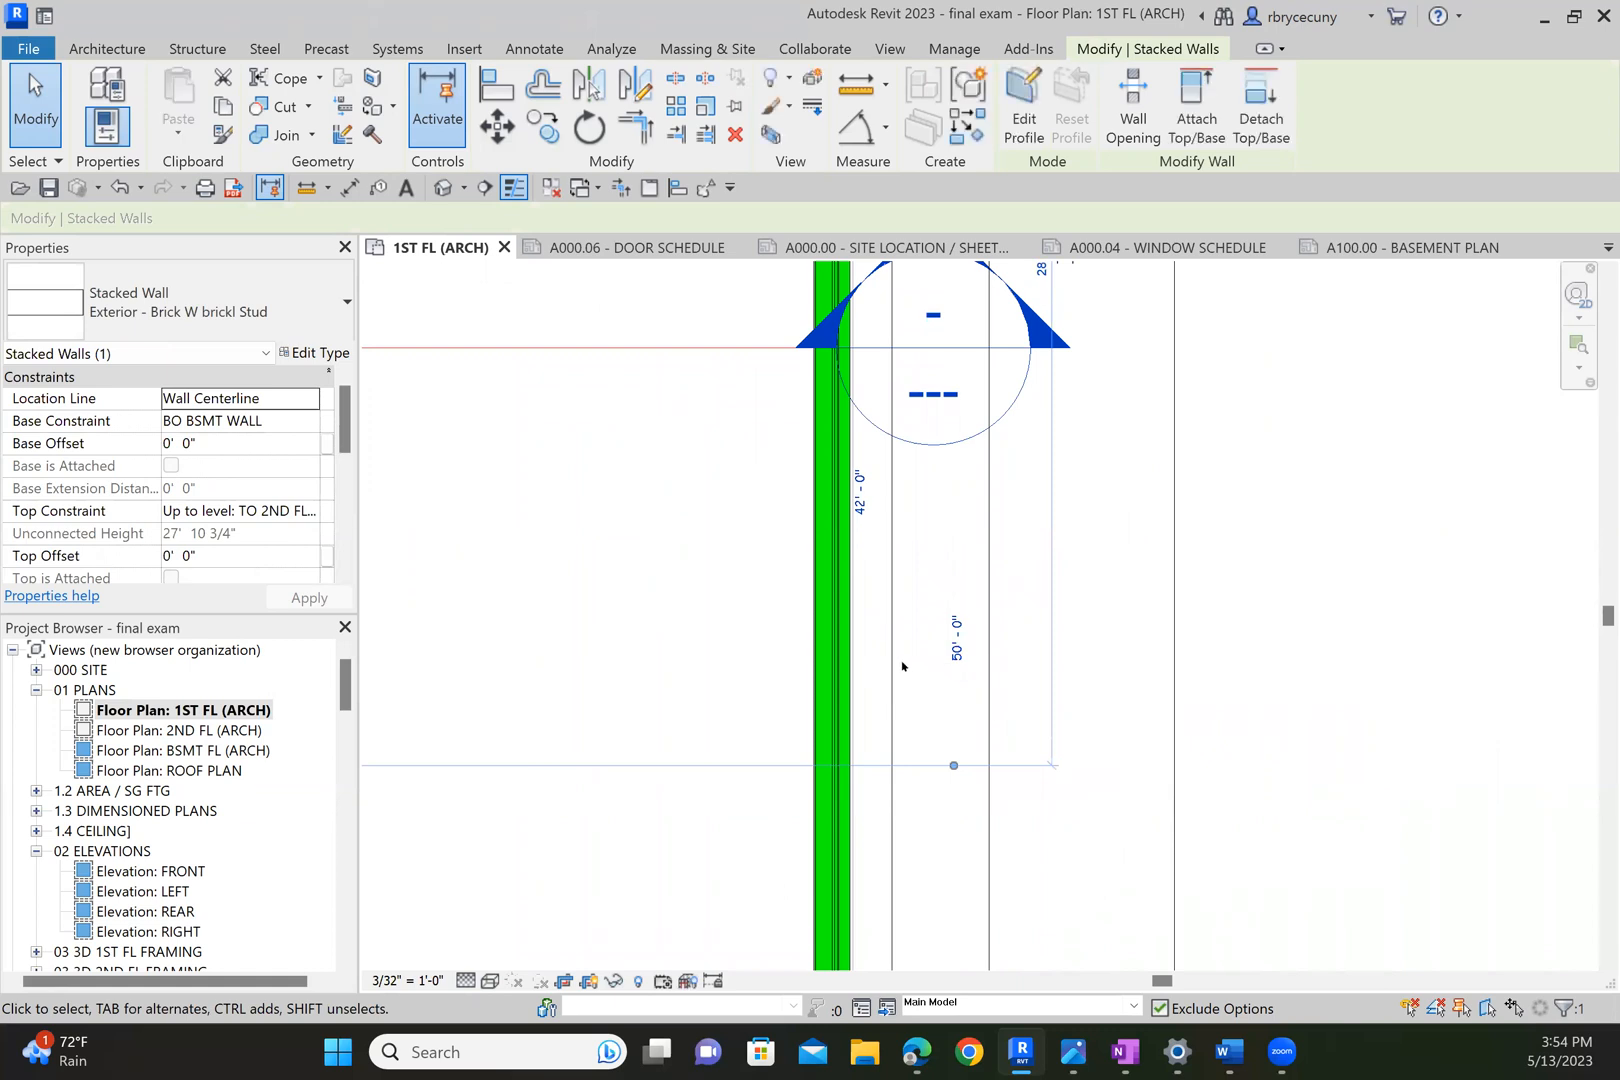
Compare the front width dimensions on the first floor plan with those on the BSMT FL (ARCH) plan around the wall offset.
scroll(902, 664, down, 4)
middle_drag(783, 768, 878, 651)
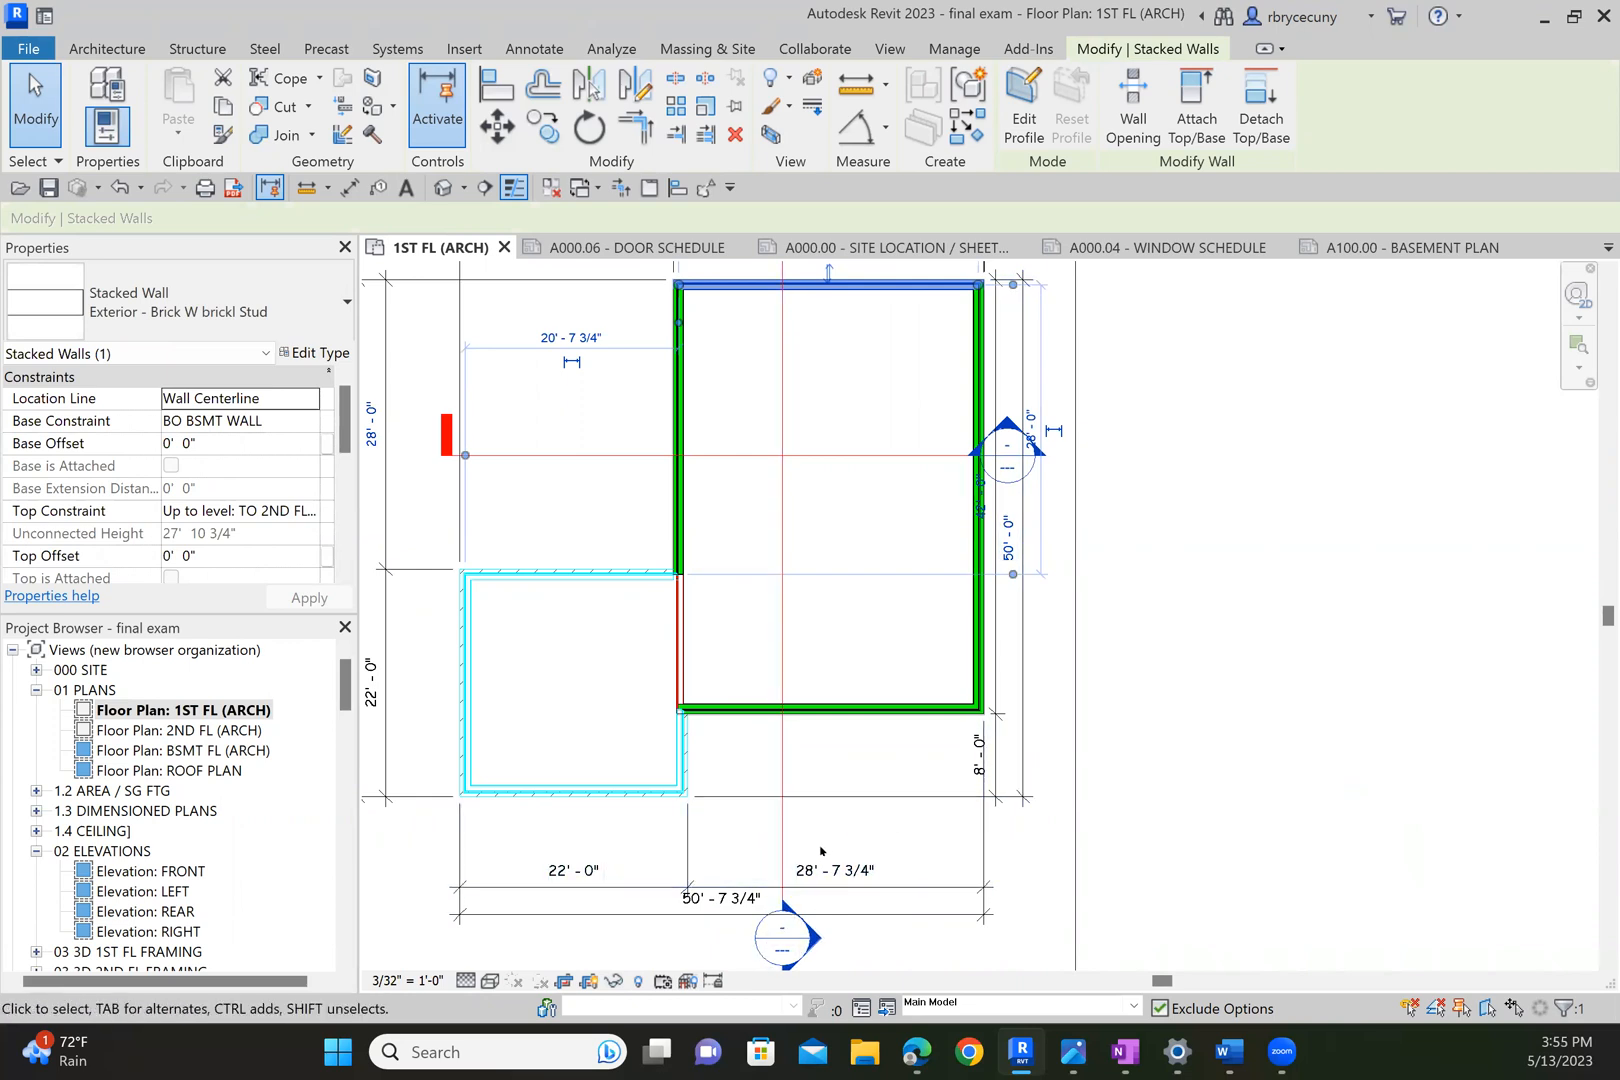
scroll(806, 861, up, 2)
middle_drag(806, 861, 850, 771)
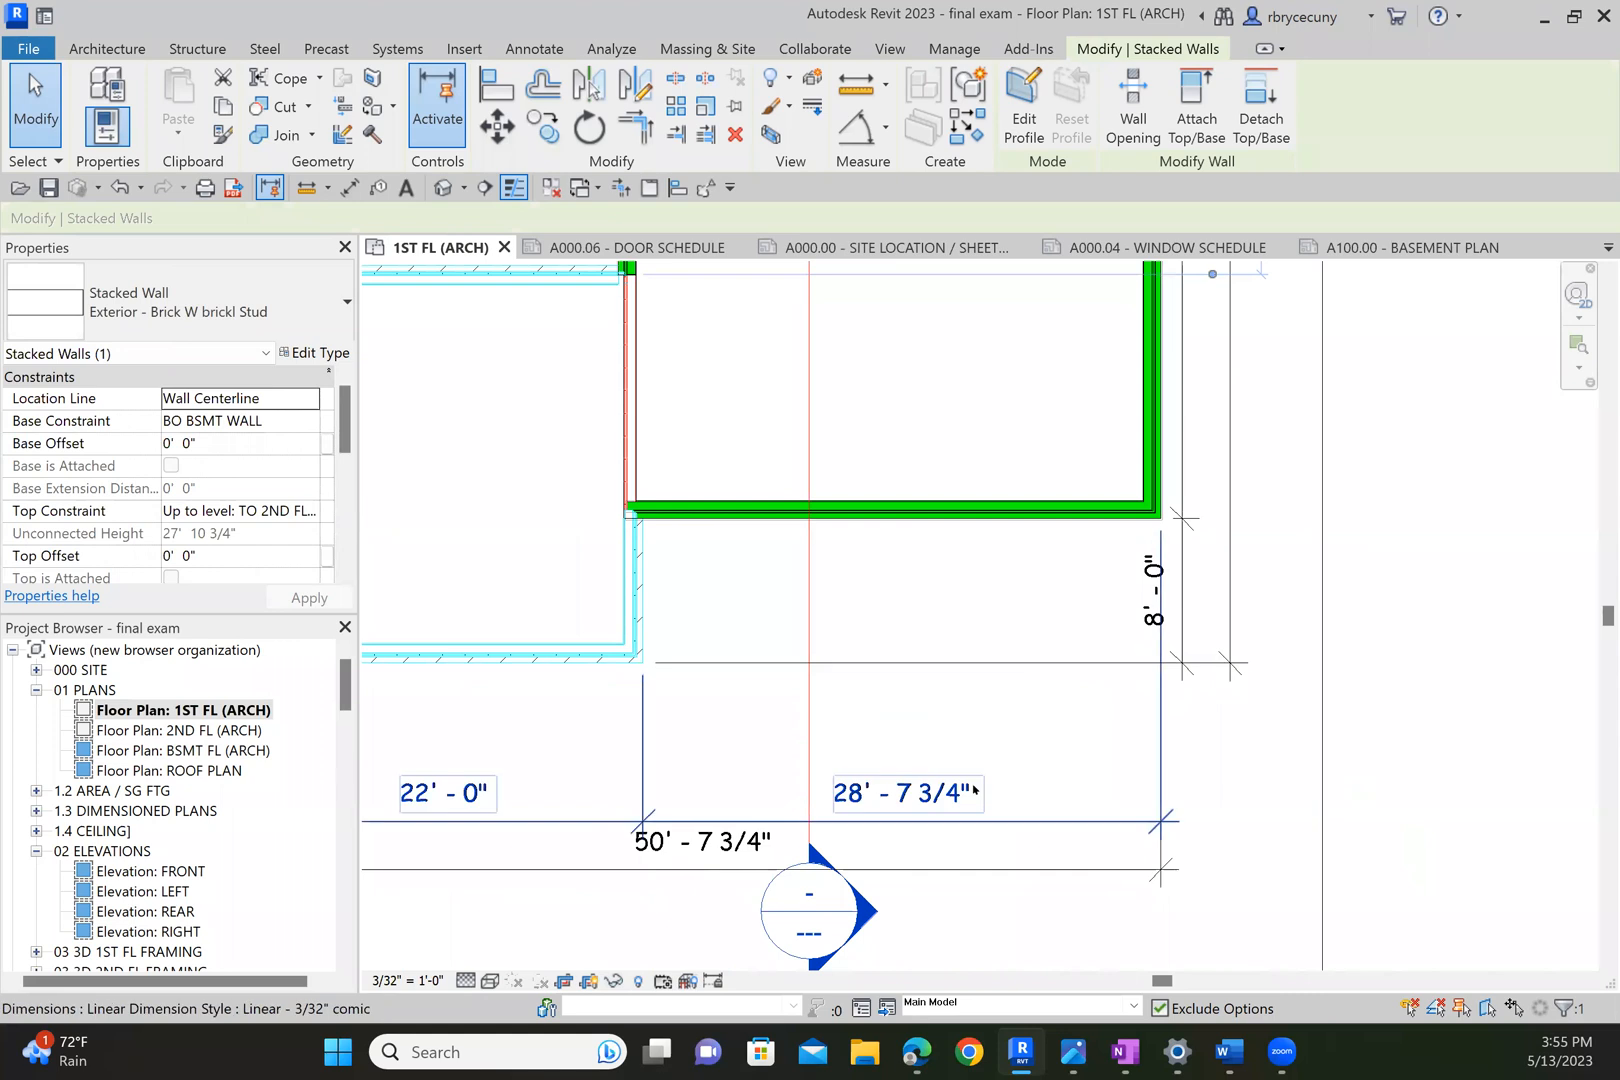
double_click(160, 752)
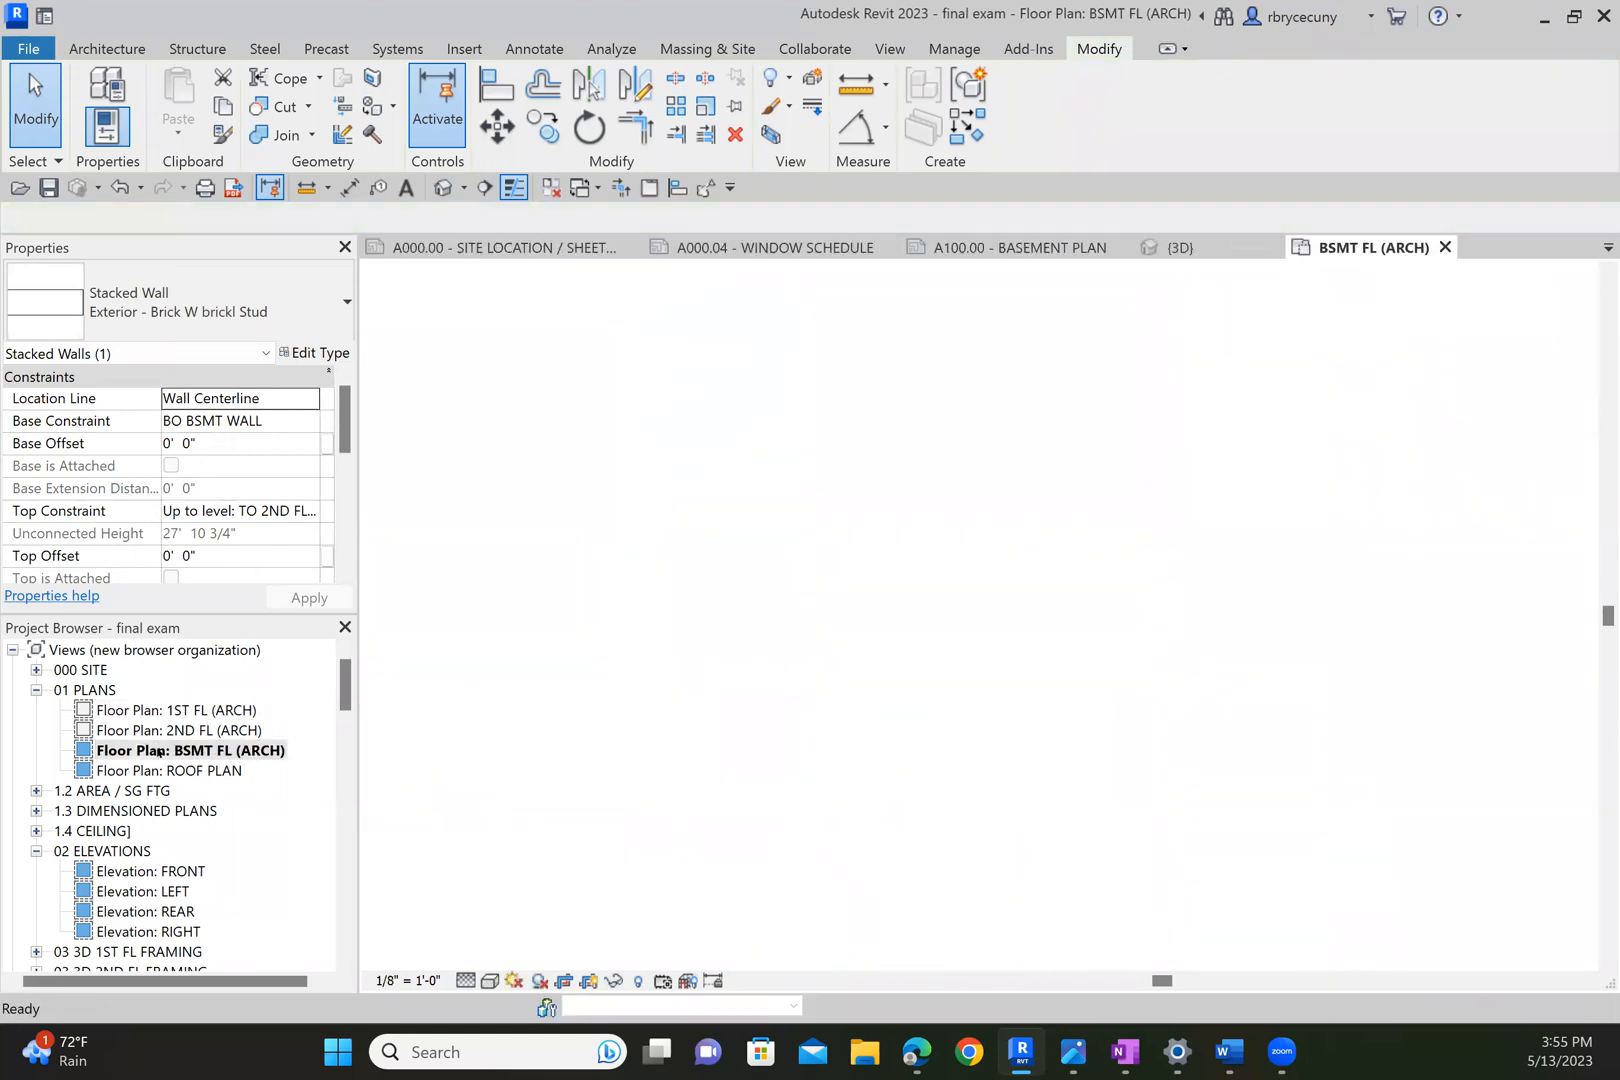
middle_drag(856, 624, 766, 443)
click(879, 694)
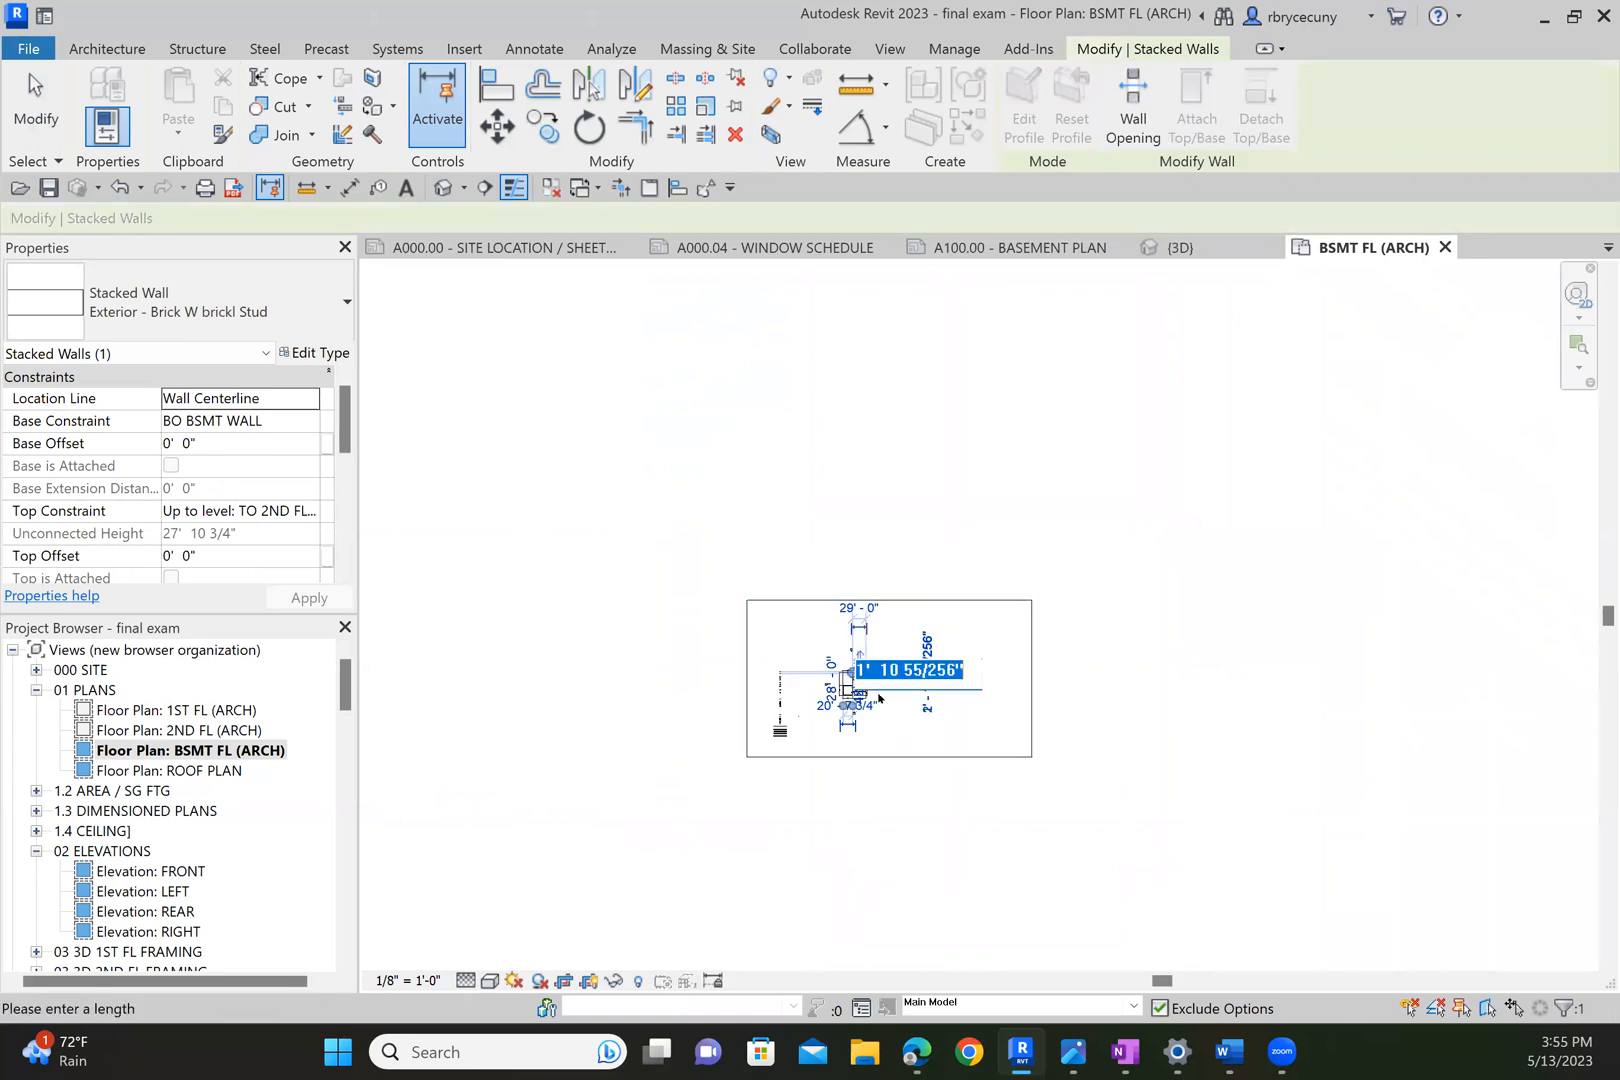
key(Escape)
scroll(855, 717, up, 6)
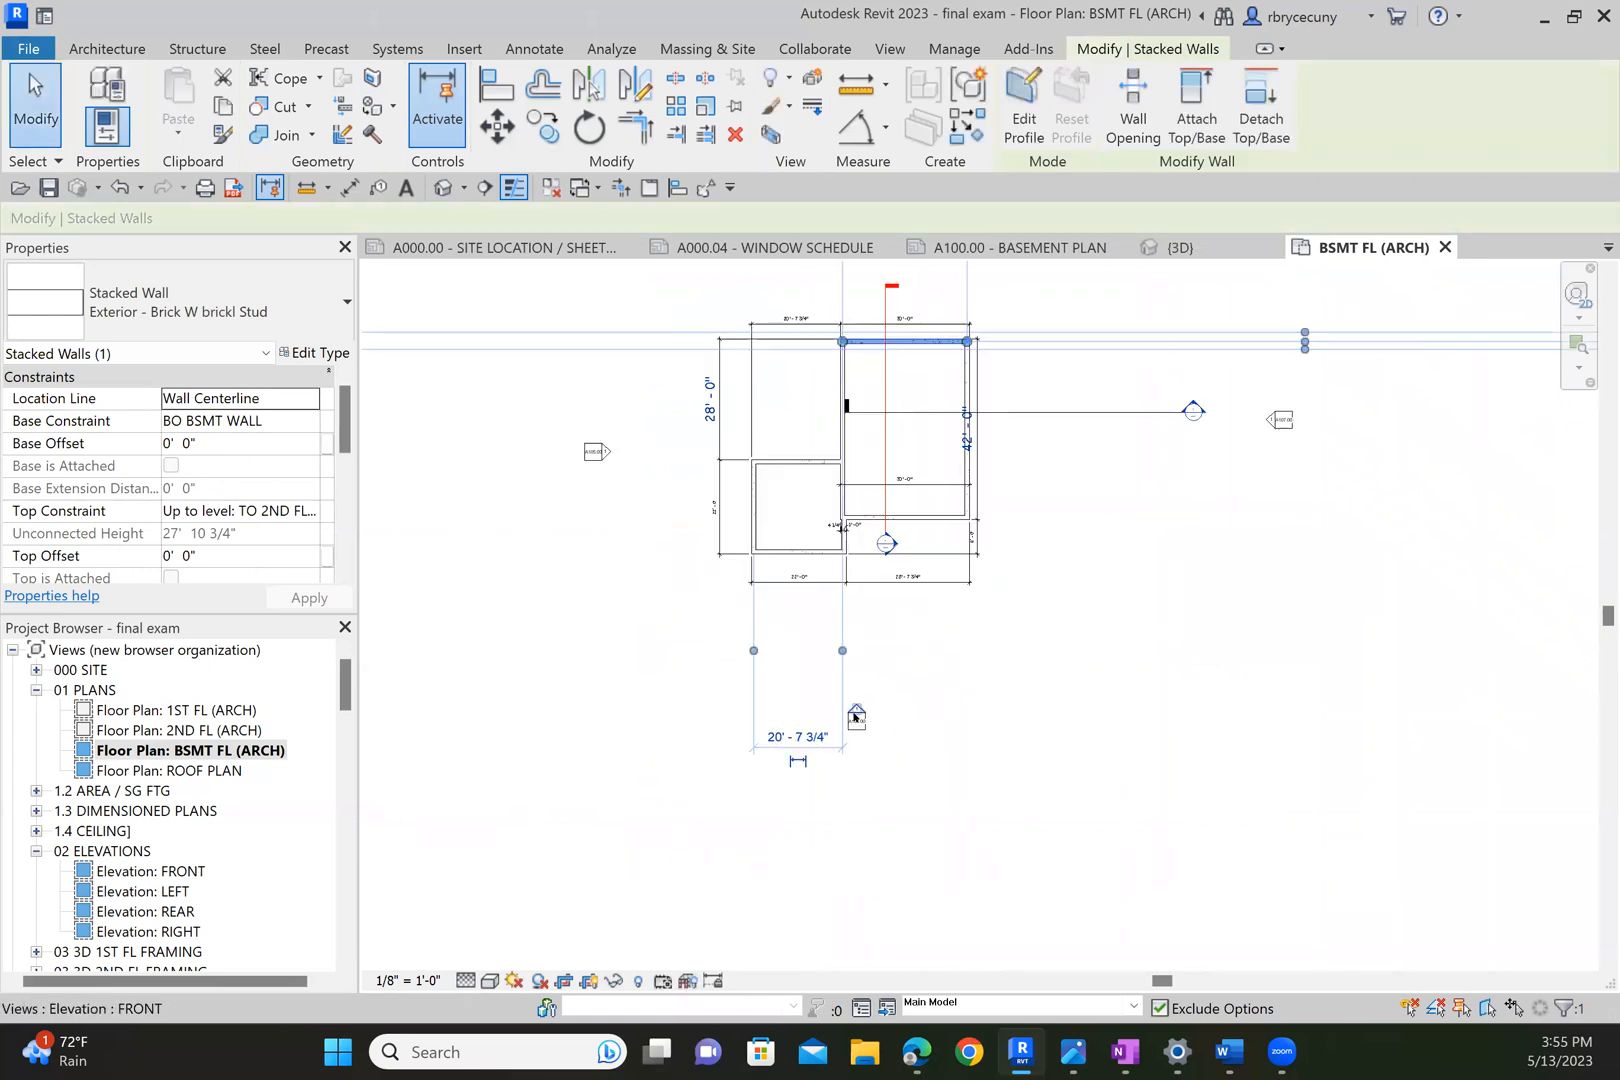
key(Escape)
scroll(897, 499, up, 2)
scroll(896, 499, up, 2)
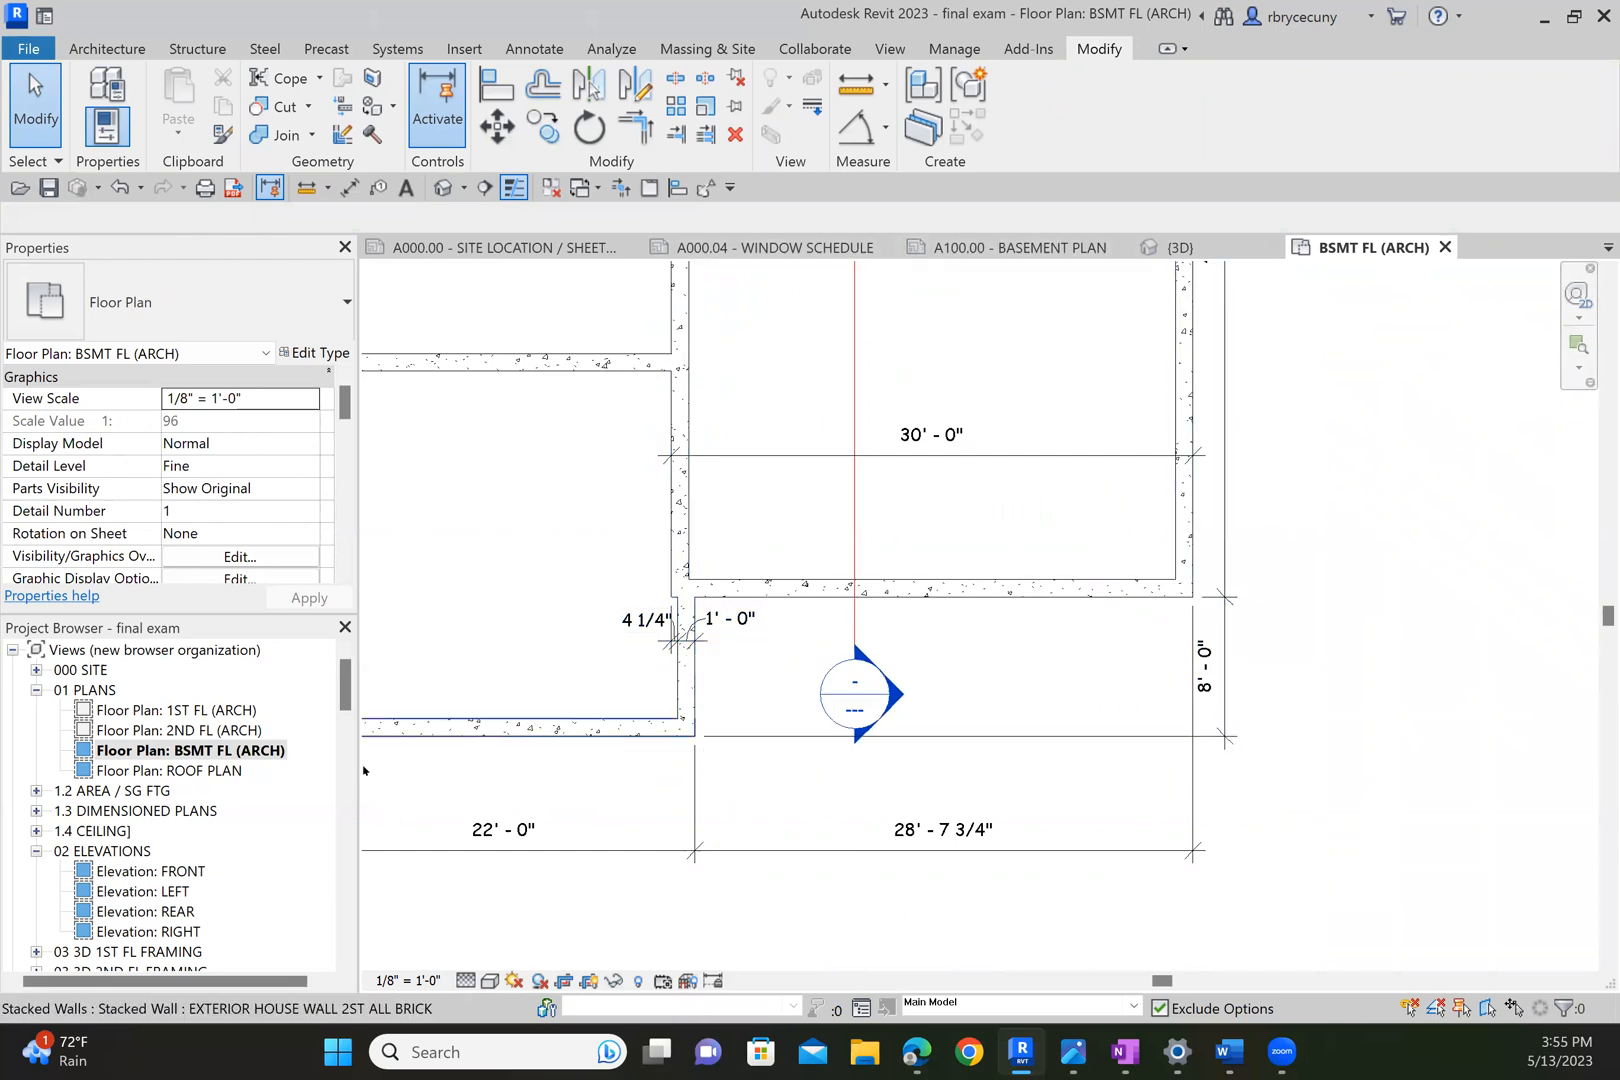
Return to the 1ST FL (ARCH) plan and examine the wall layers at both corners where the lower-left volume joins the main house.
double_click(165, 710)
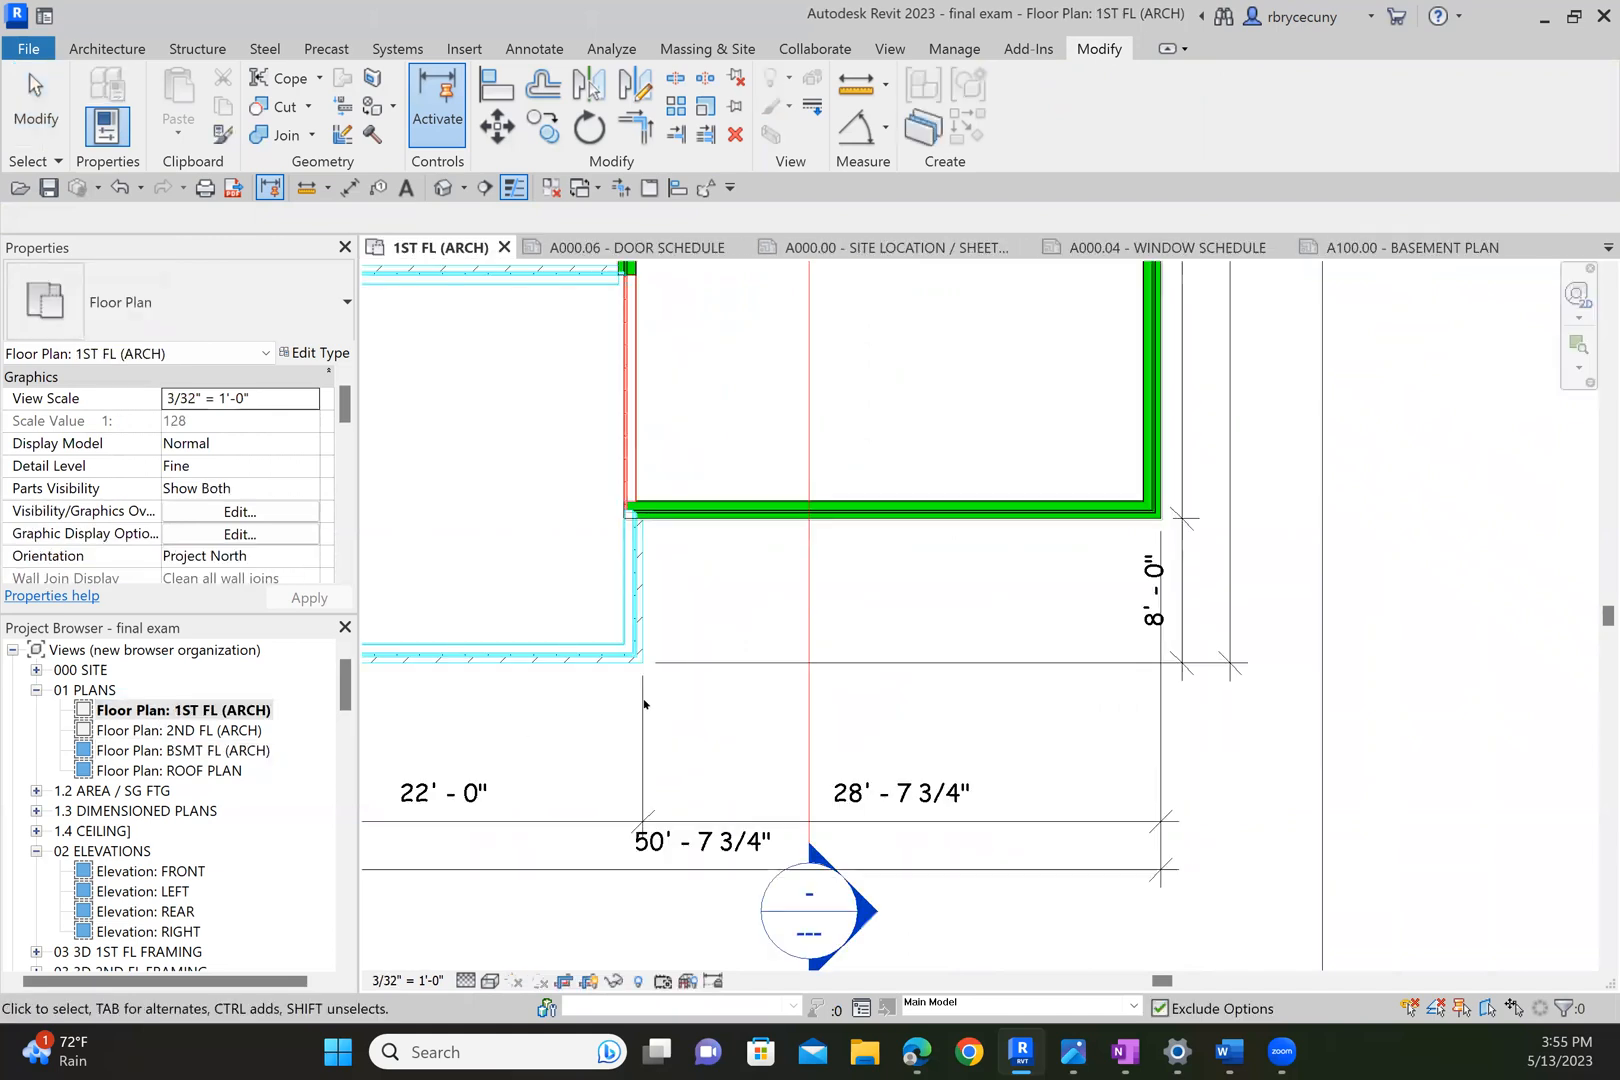
scroll(643, 704, up, 5)
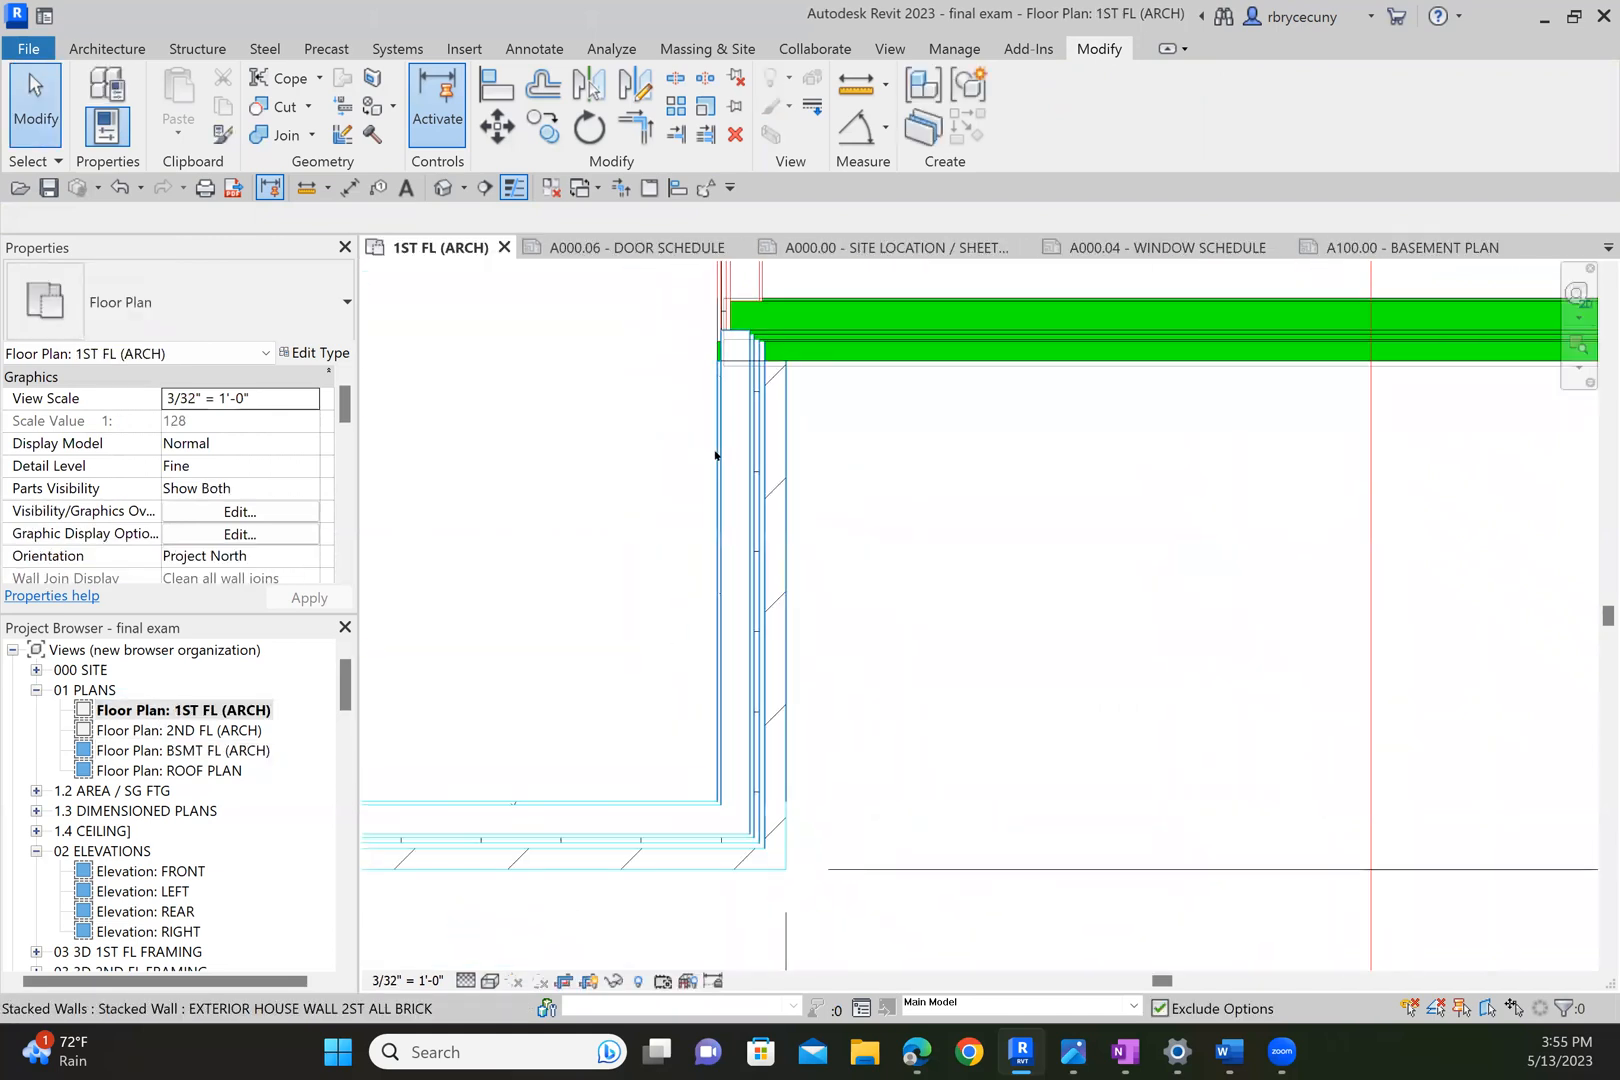
scroll(716, 460, up, 3)
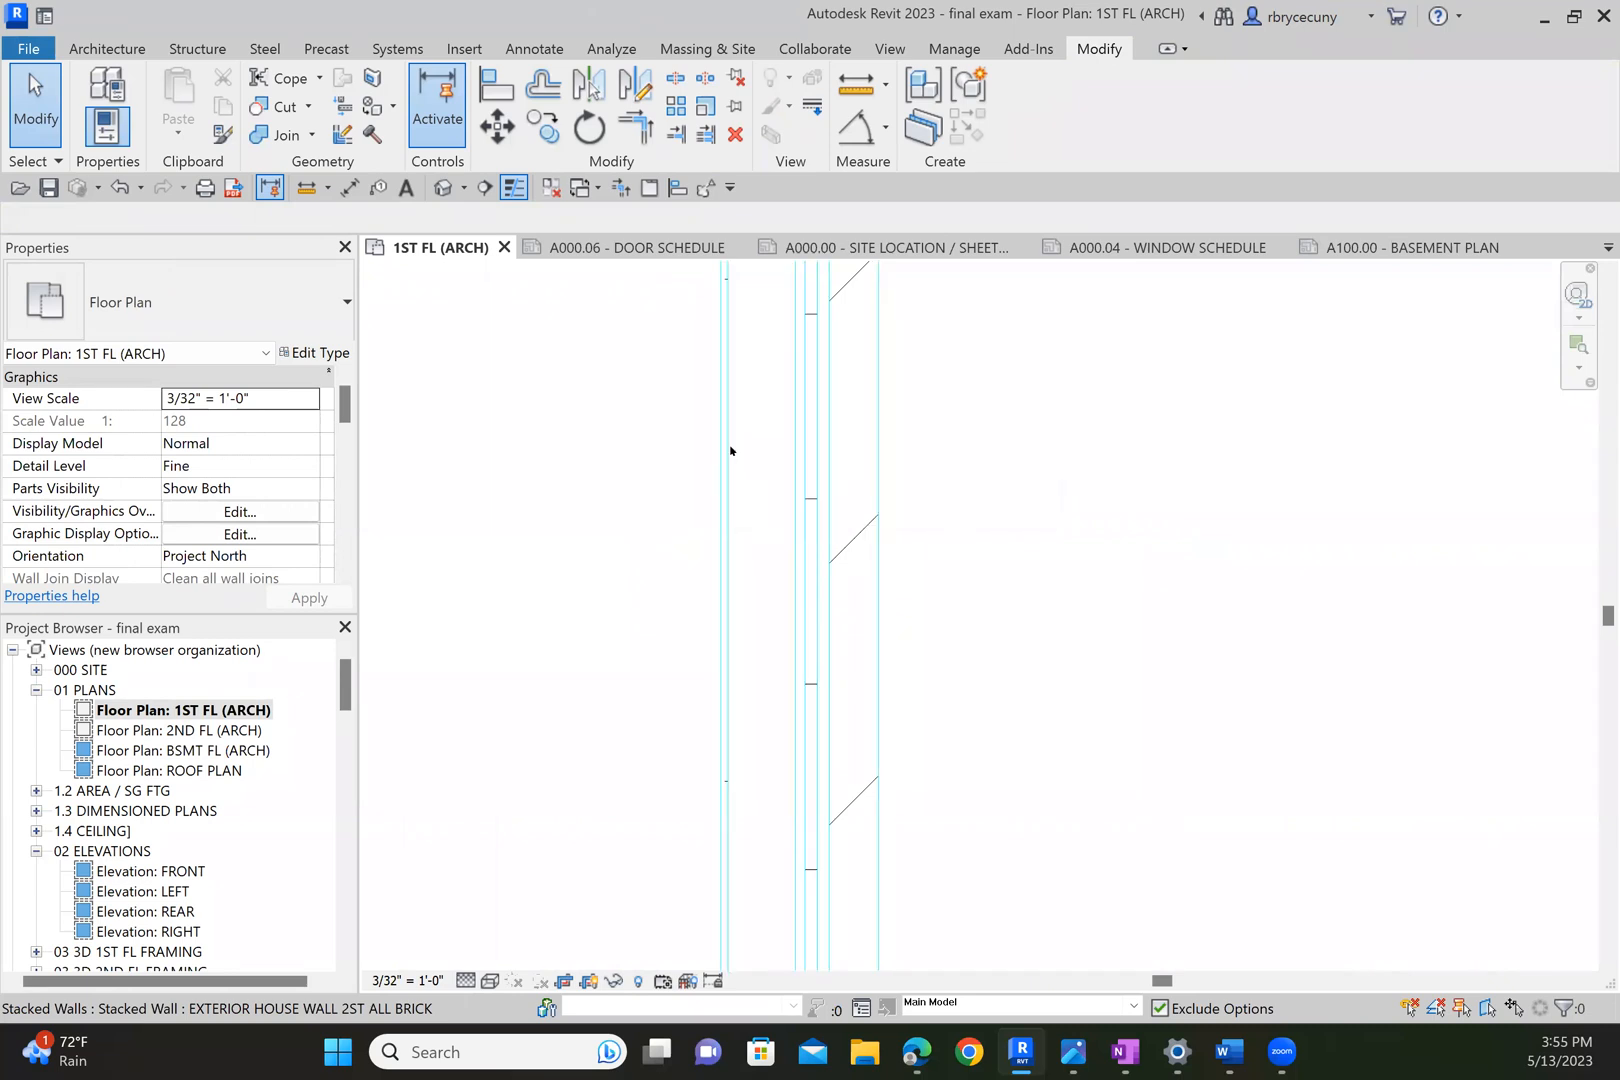
scroll(722, 455, down, 4)
scroll(703, 529, up, 3)
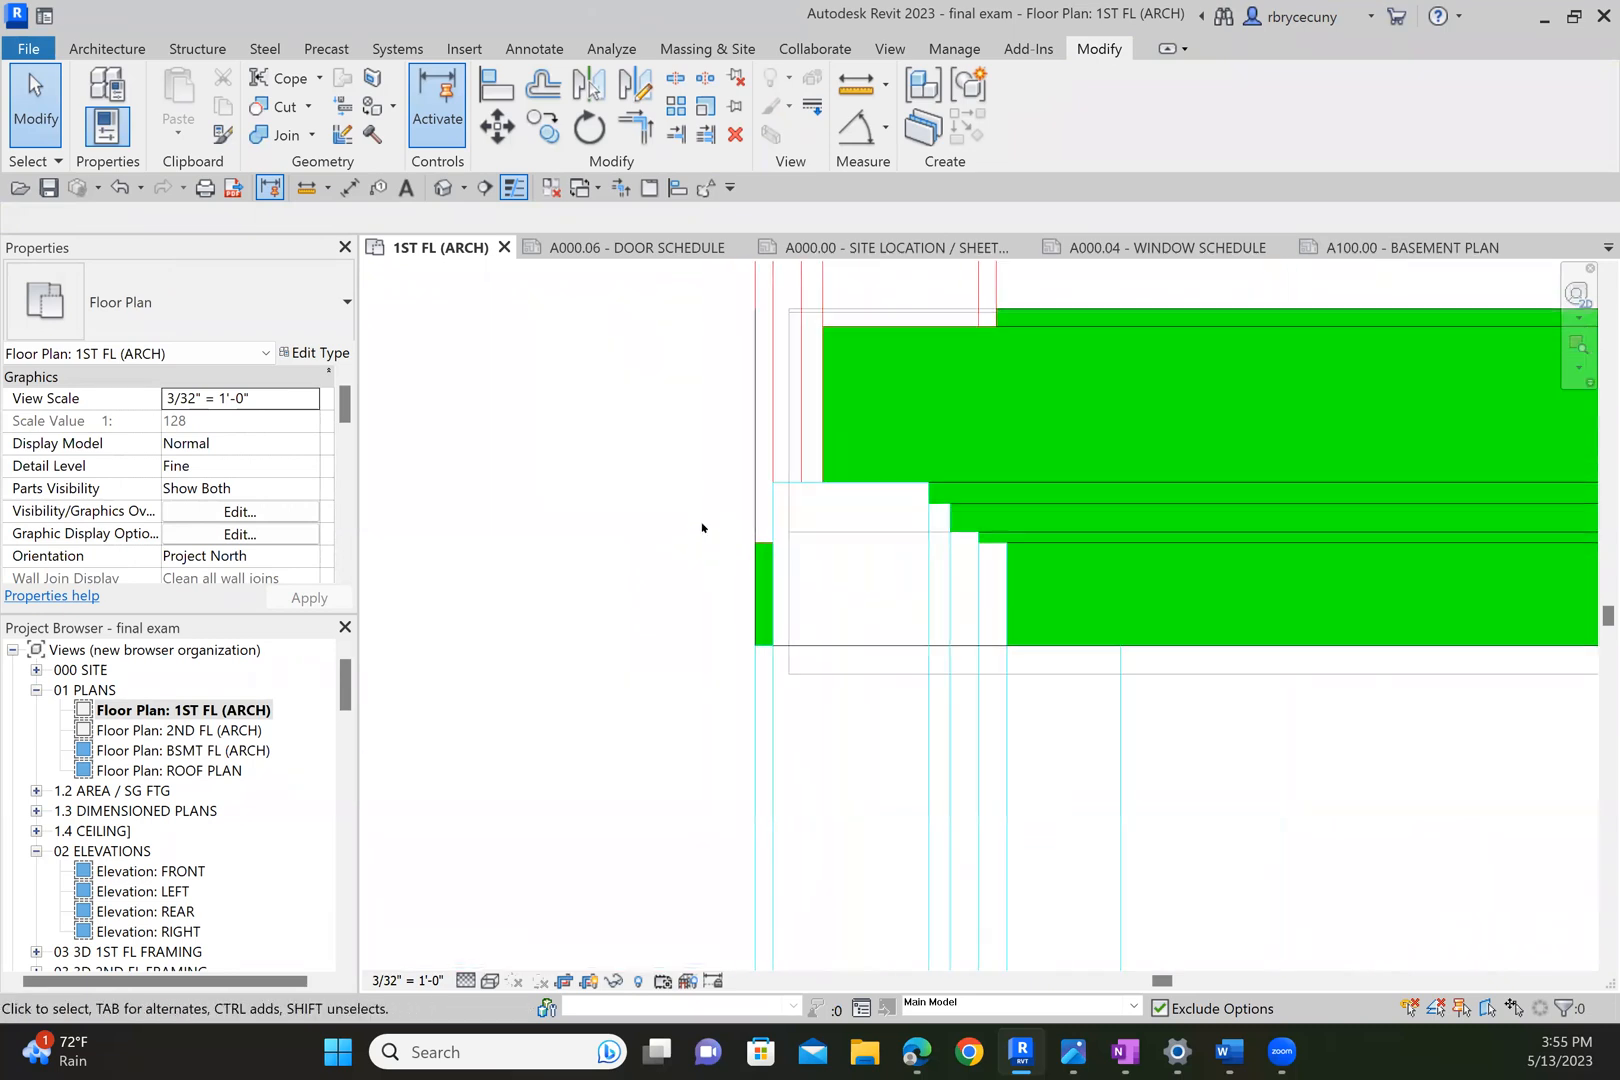
scroll(745, 440, down, 5)
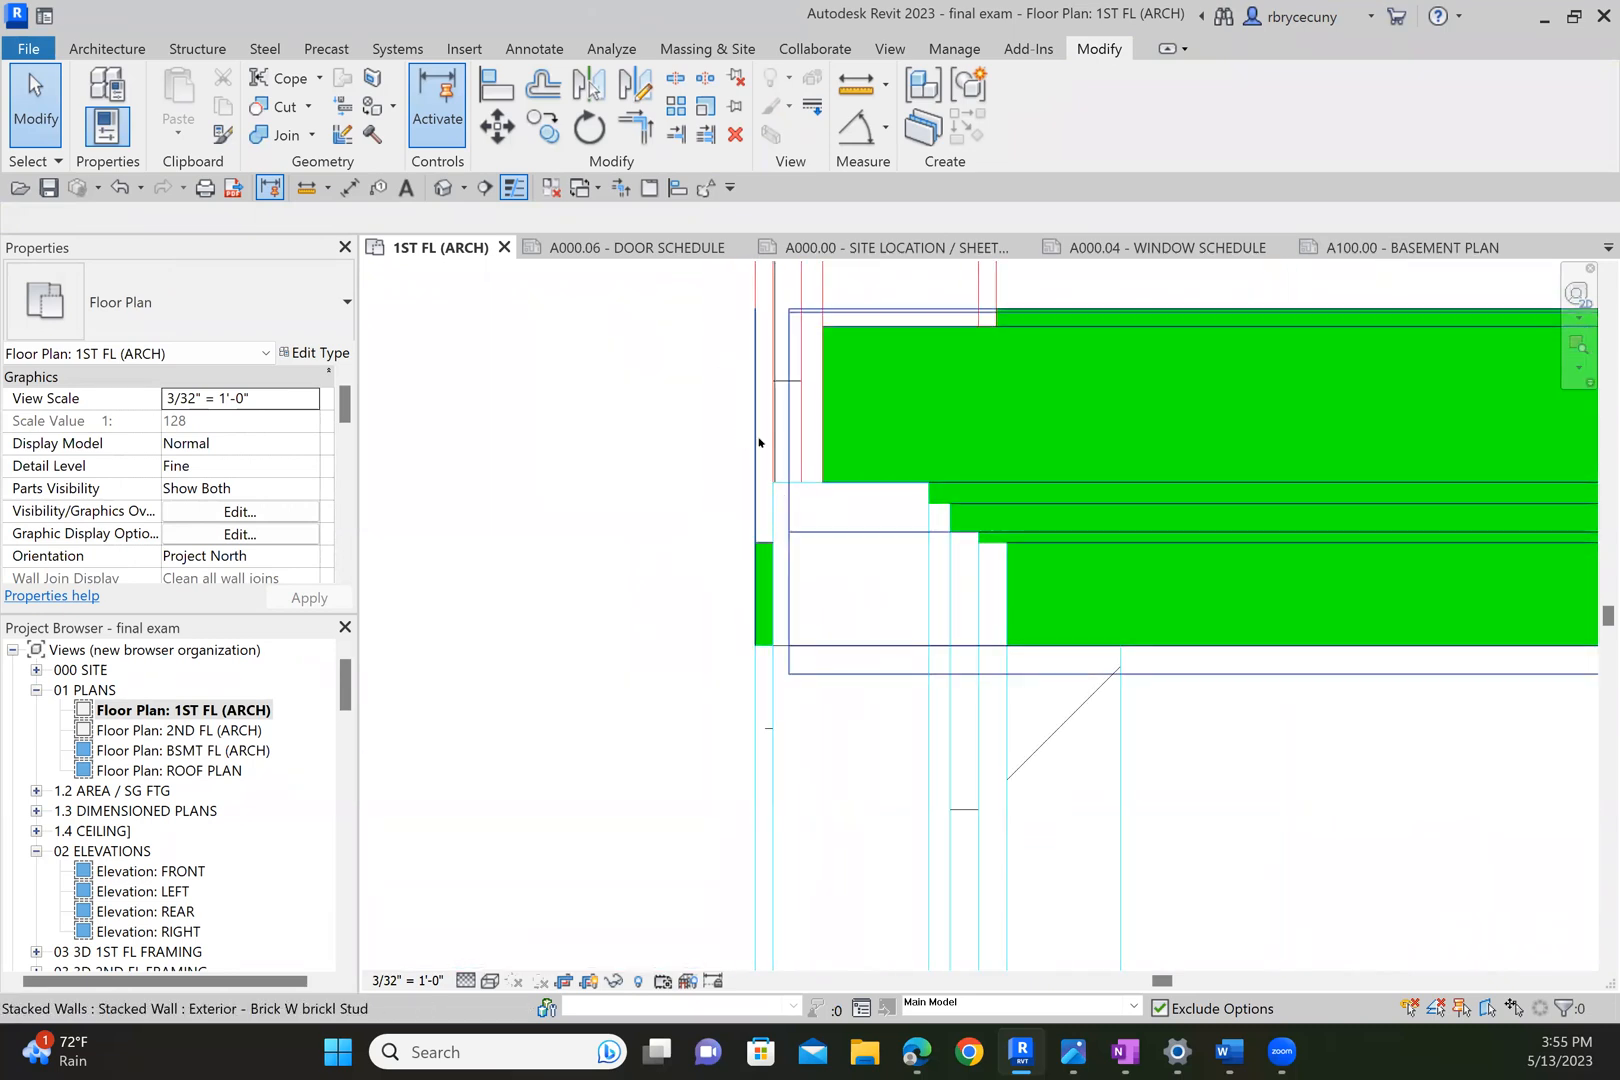
scroll(698, 568, up, 5)
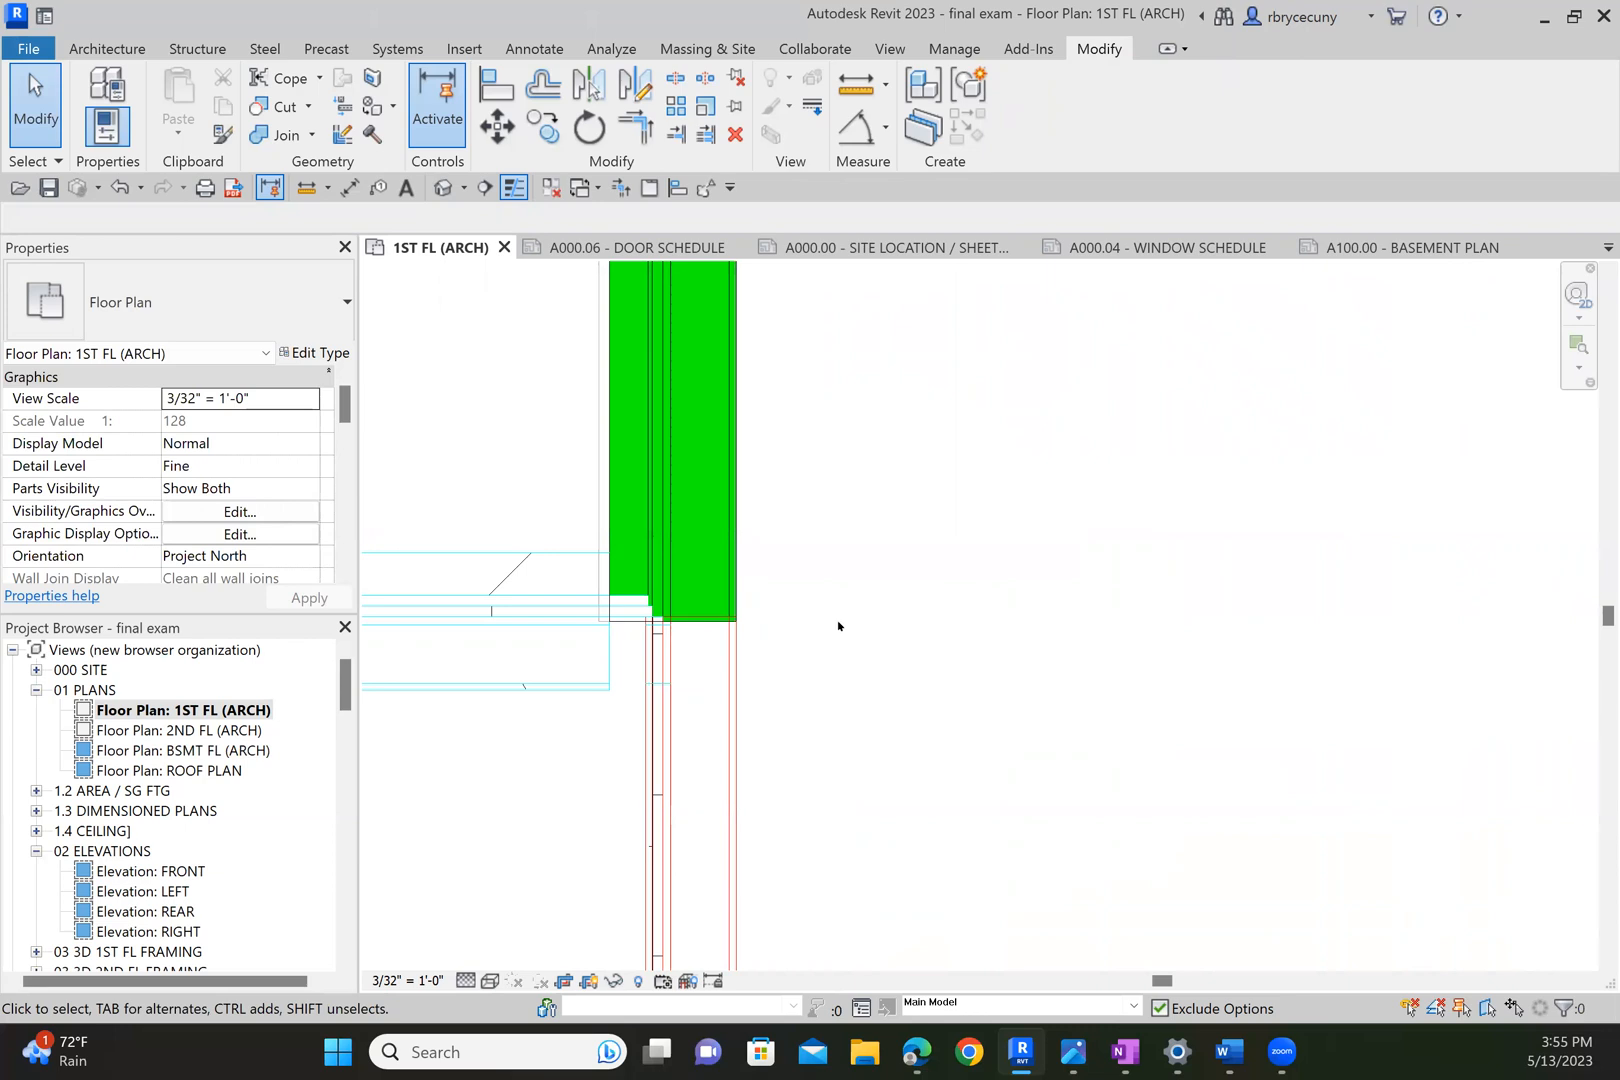
scroll(838, 626, down, 4)
middle_drag(875, 658, 836, 499)
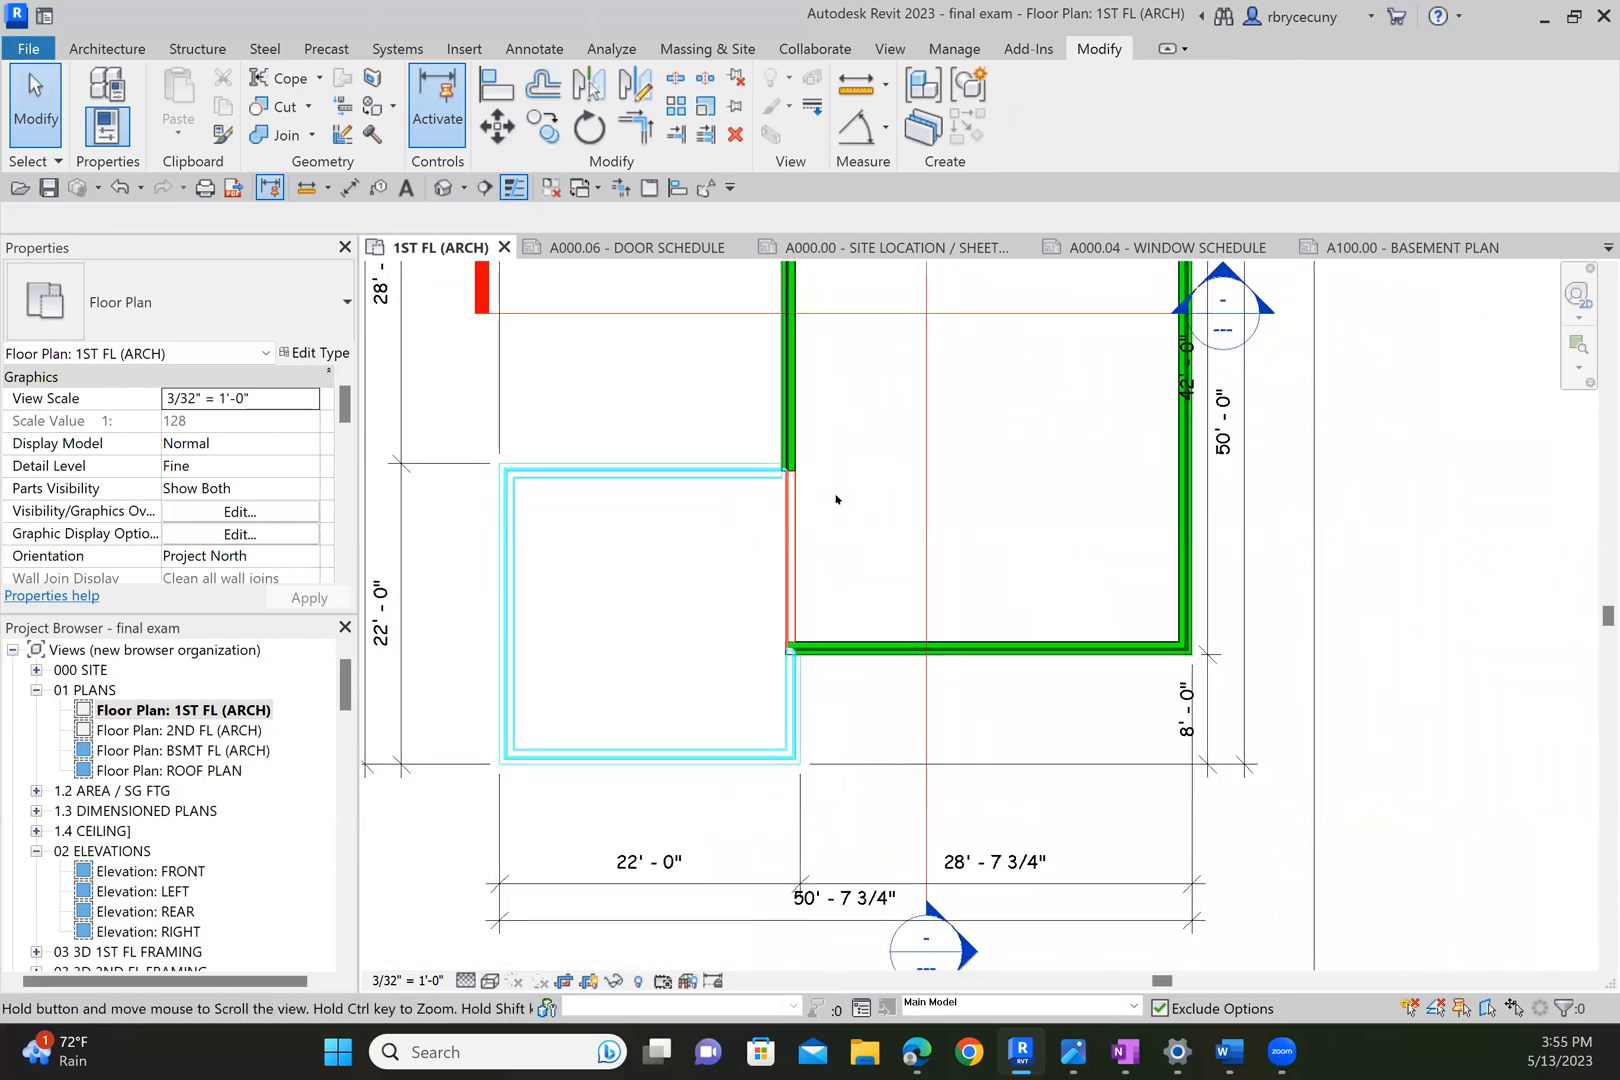
Examine the width and depth dimensions around the whole first floor plan, including the shared wall between the two volumes.
scroll(836, 499, down, 1)
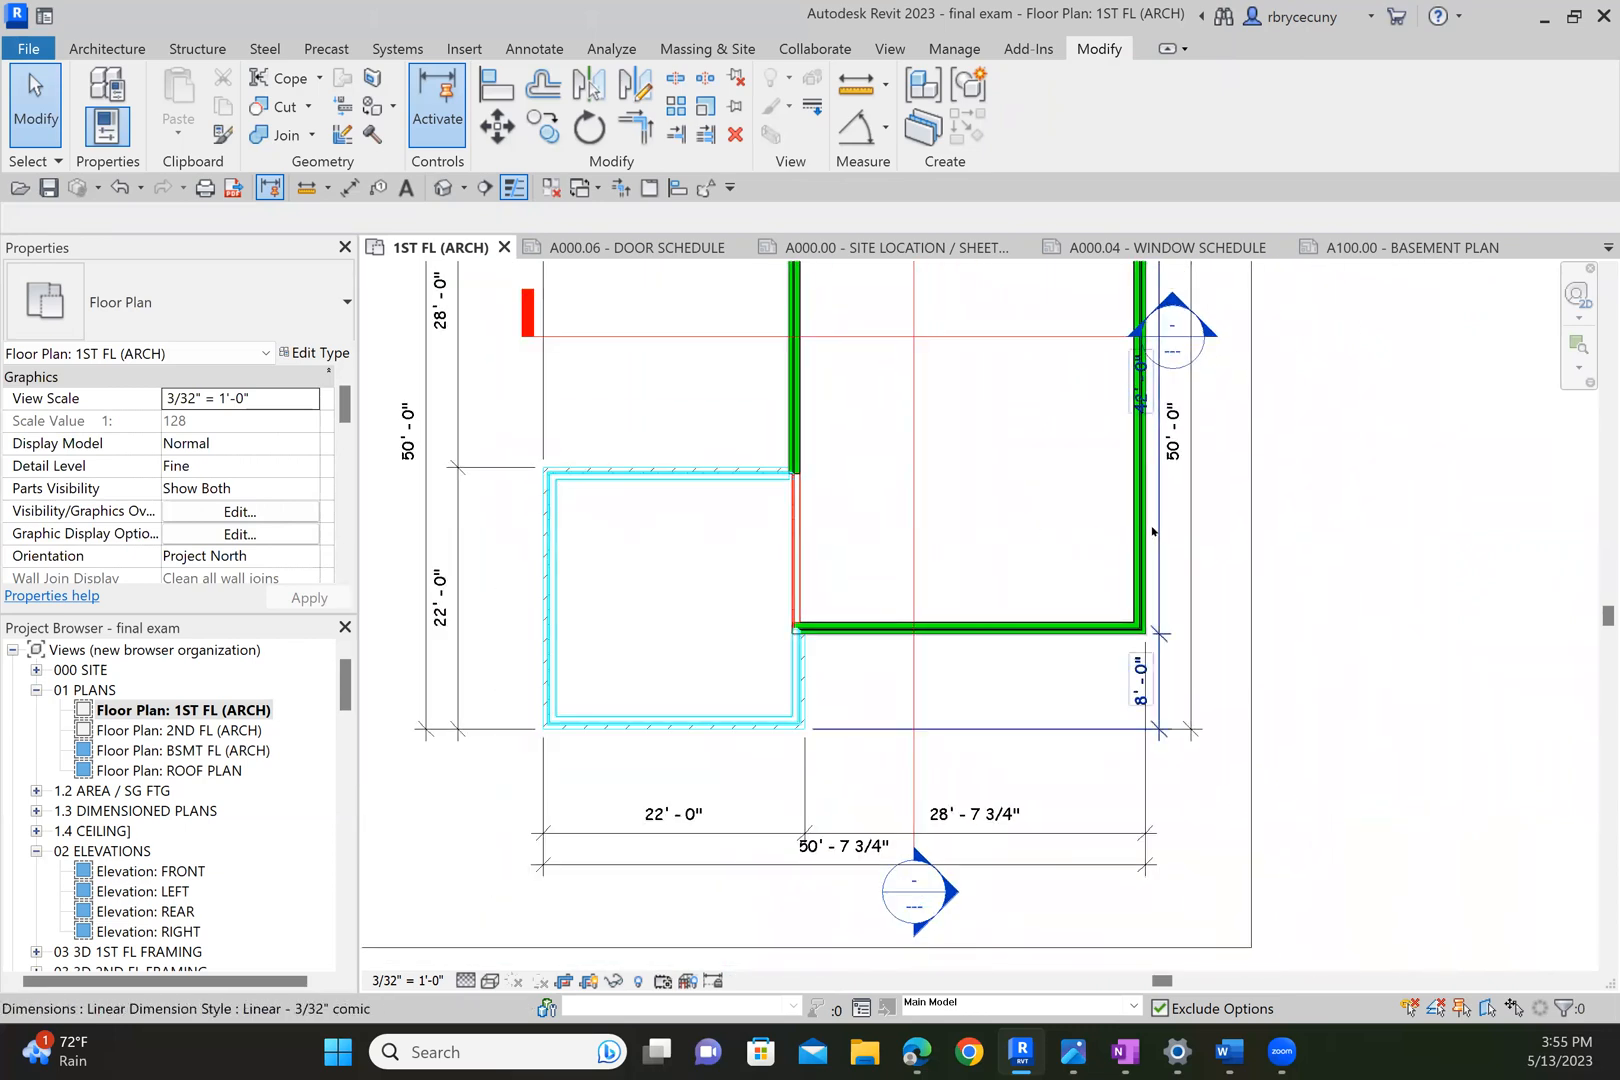
scroll(826, 708, up, 2)
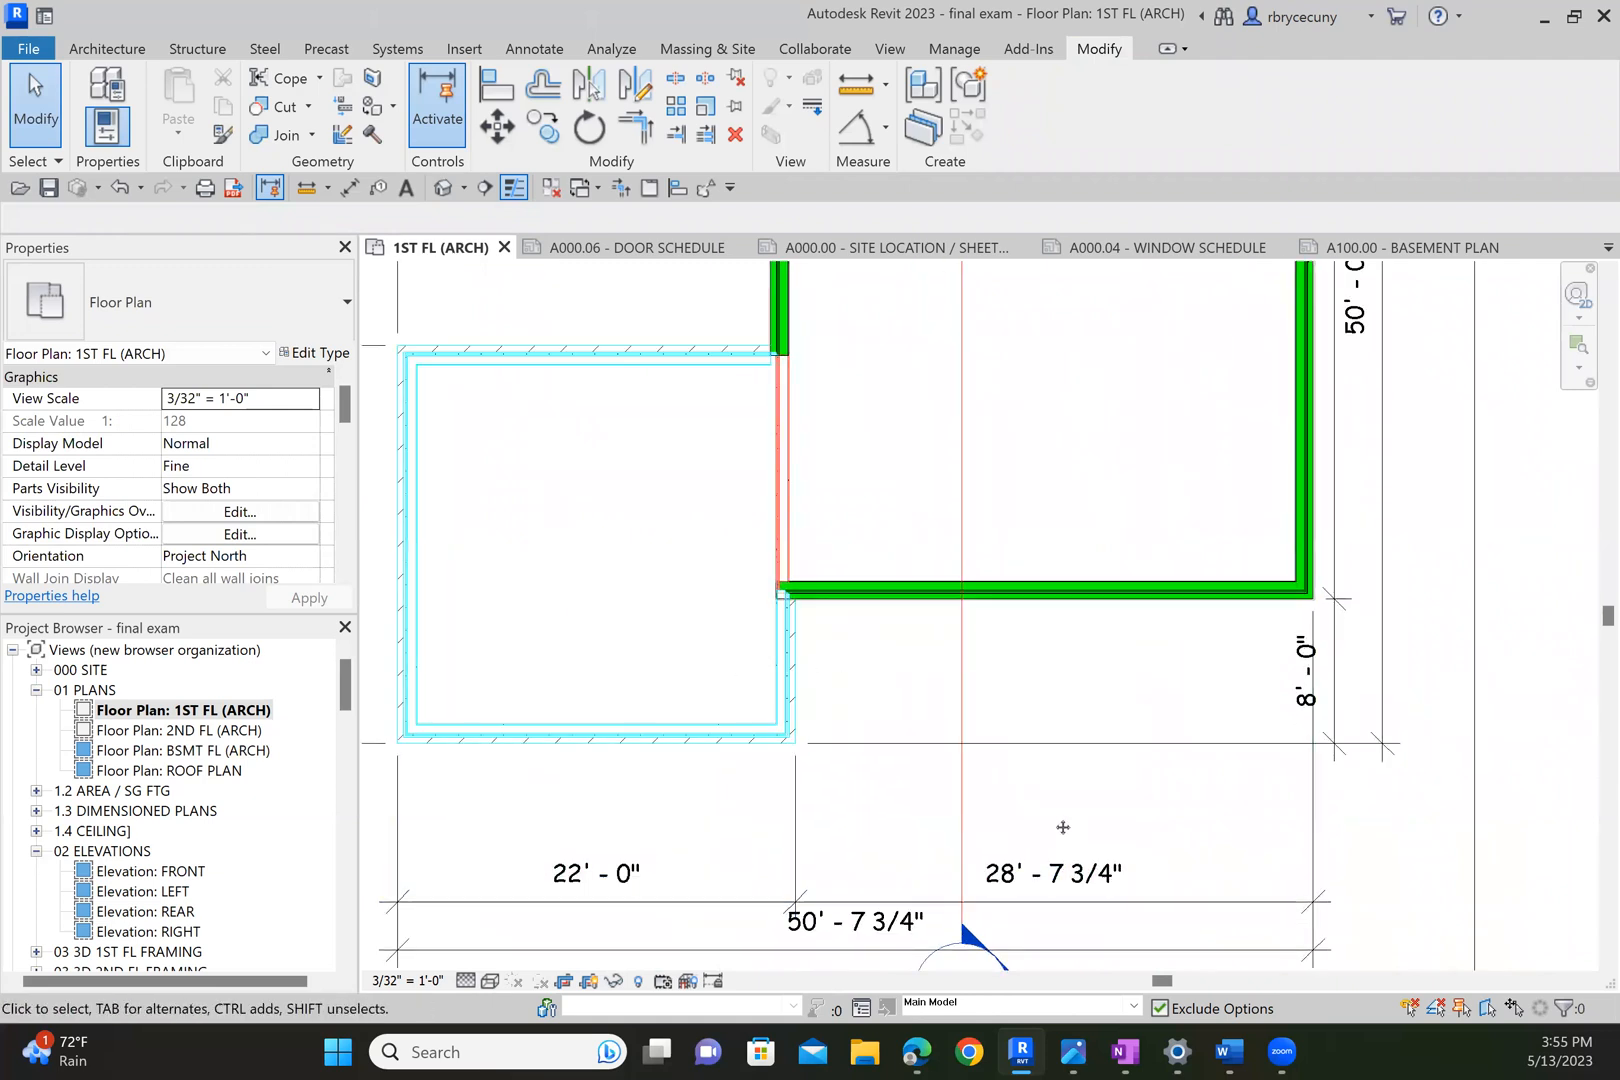
middle_drag(1066, 839, 1036, 789)
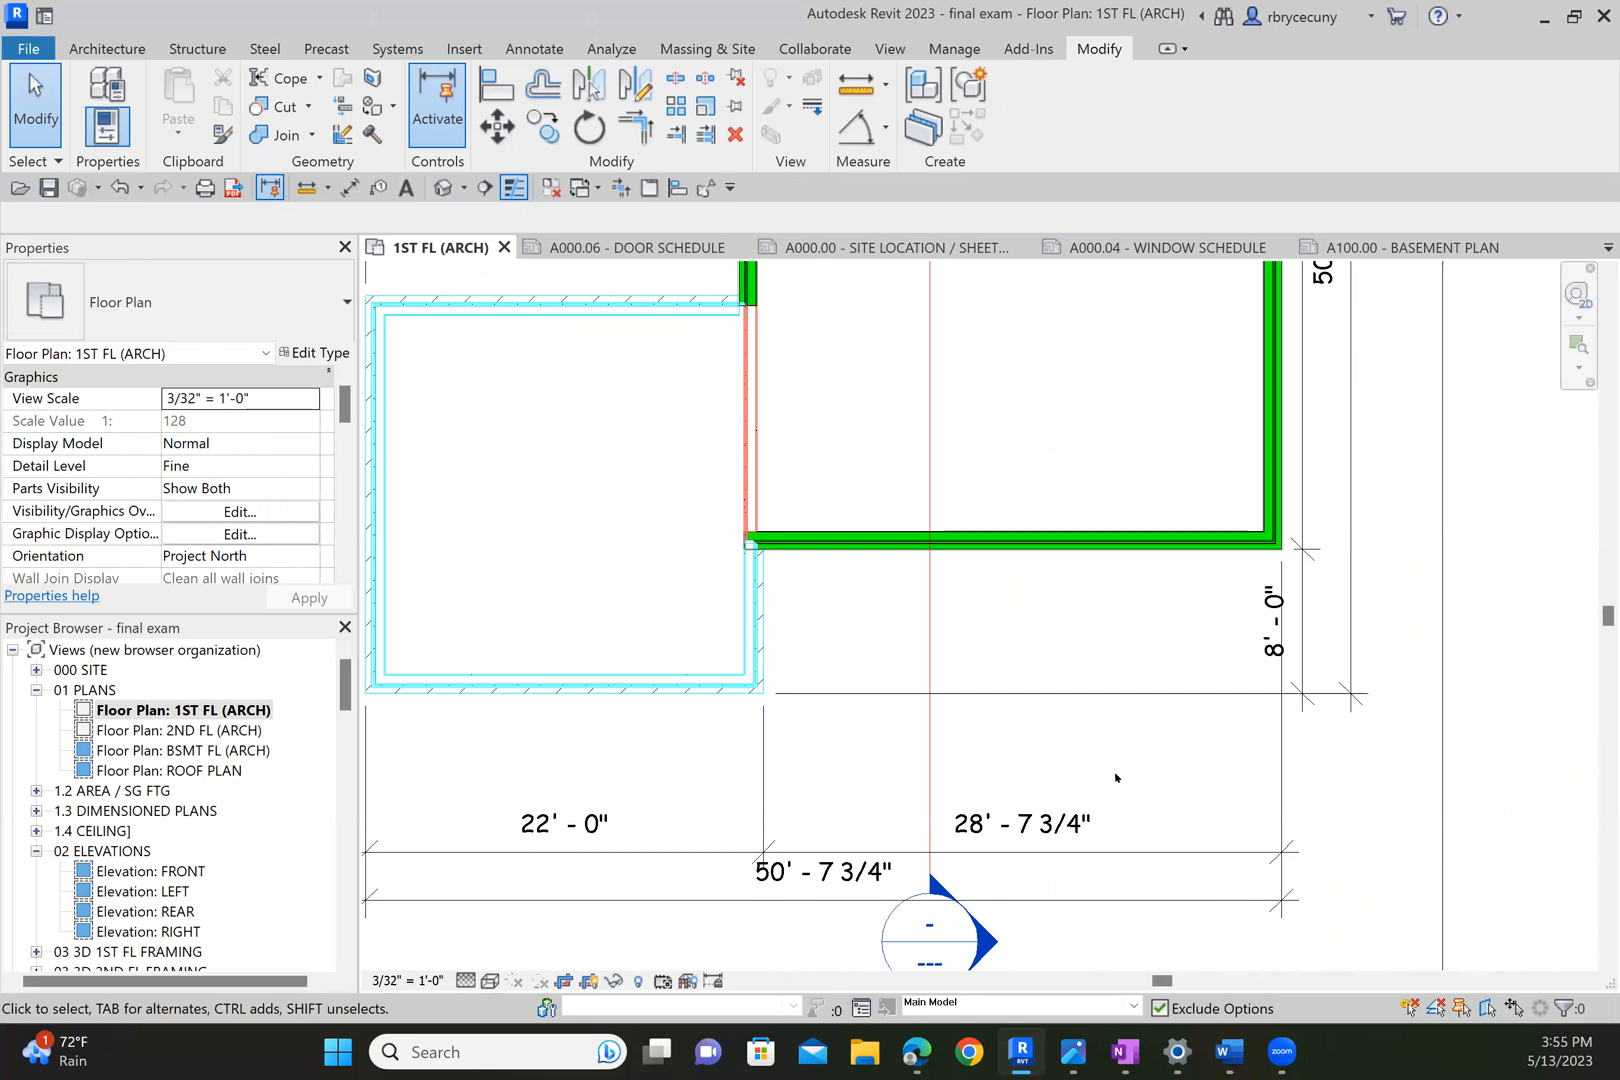
scroll(1116, 777, down, 2)
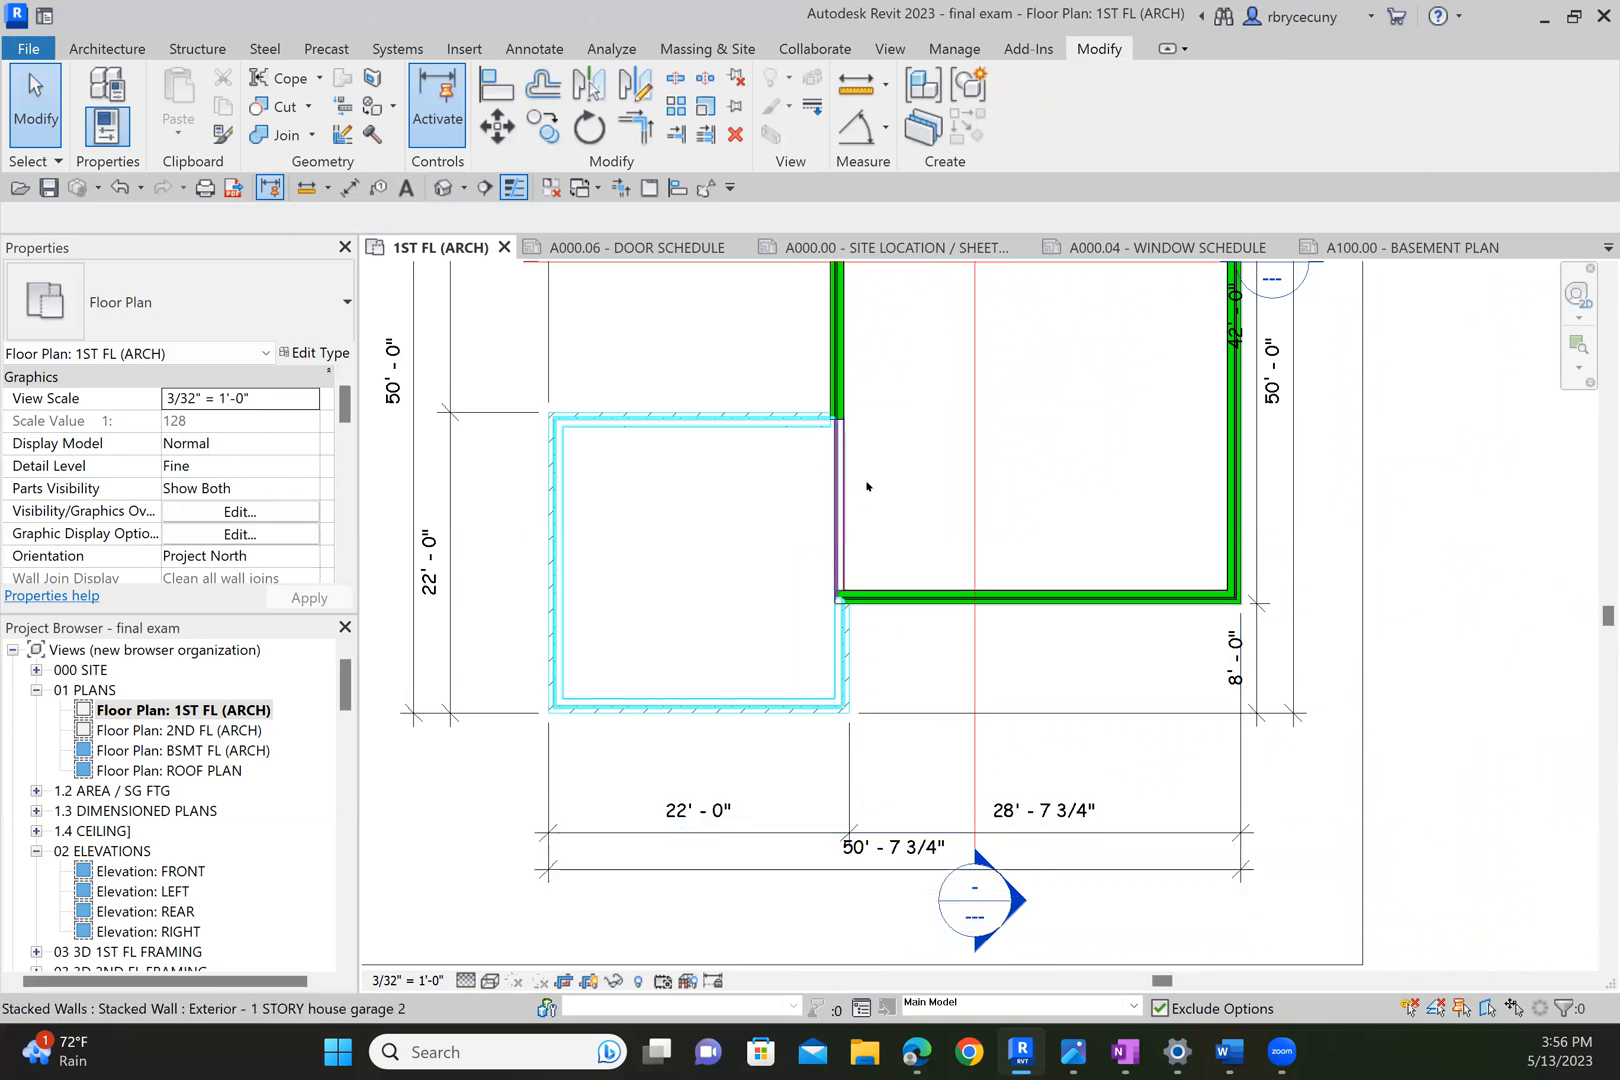
scroll(997, 796, down, 4)
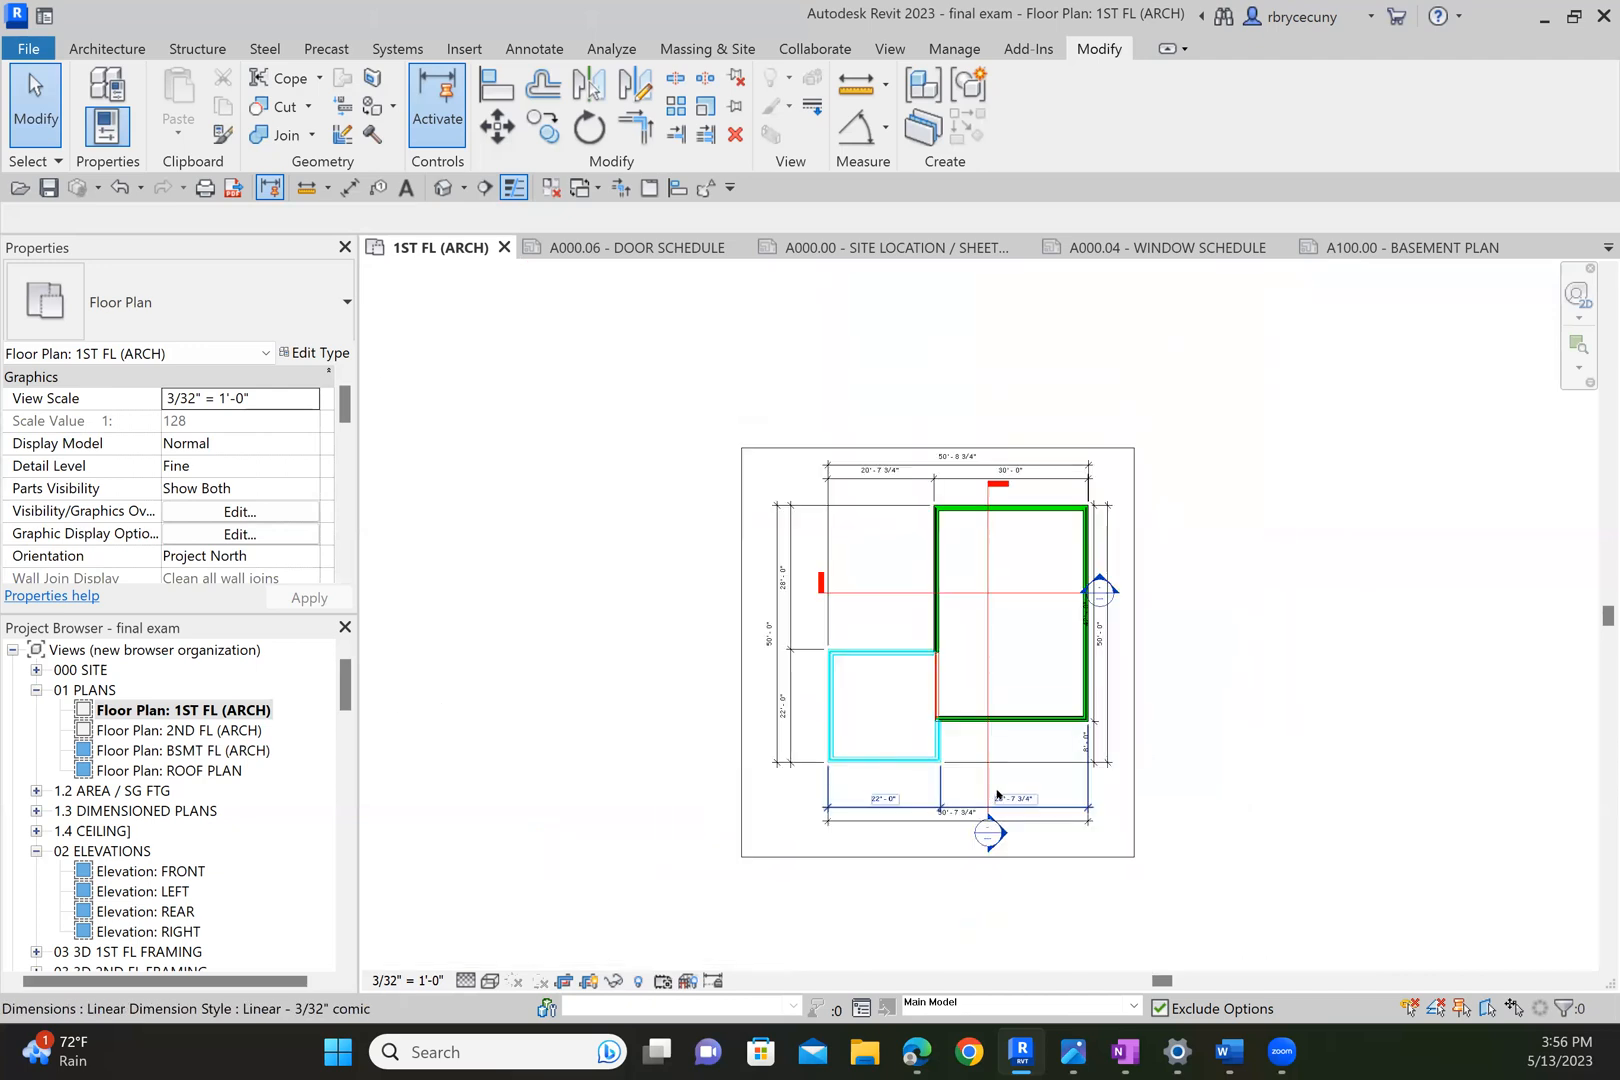
scroll(997, 599, up, 4)
scroll(964, 684, up, 1)
middle_drag(964, 684, 976, 629)
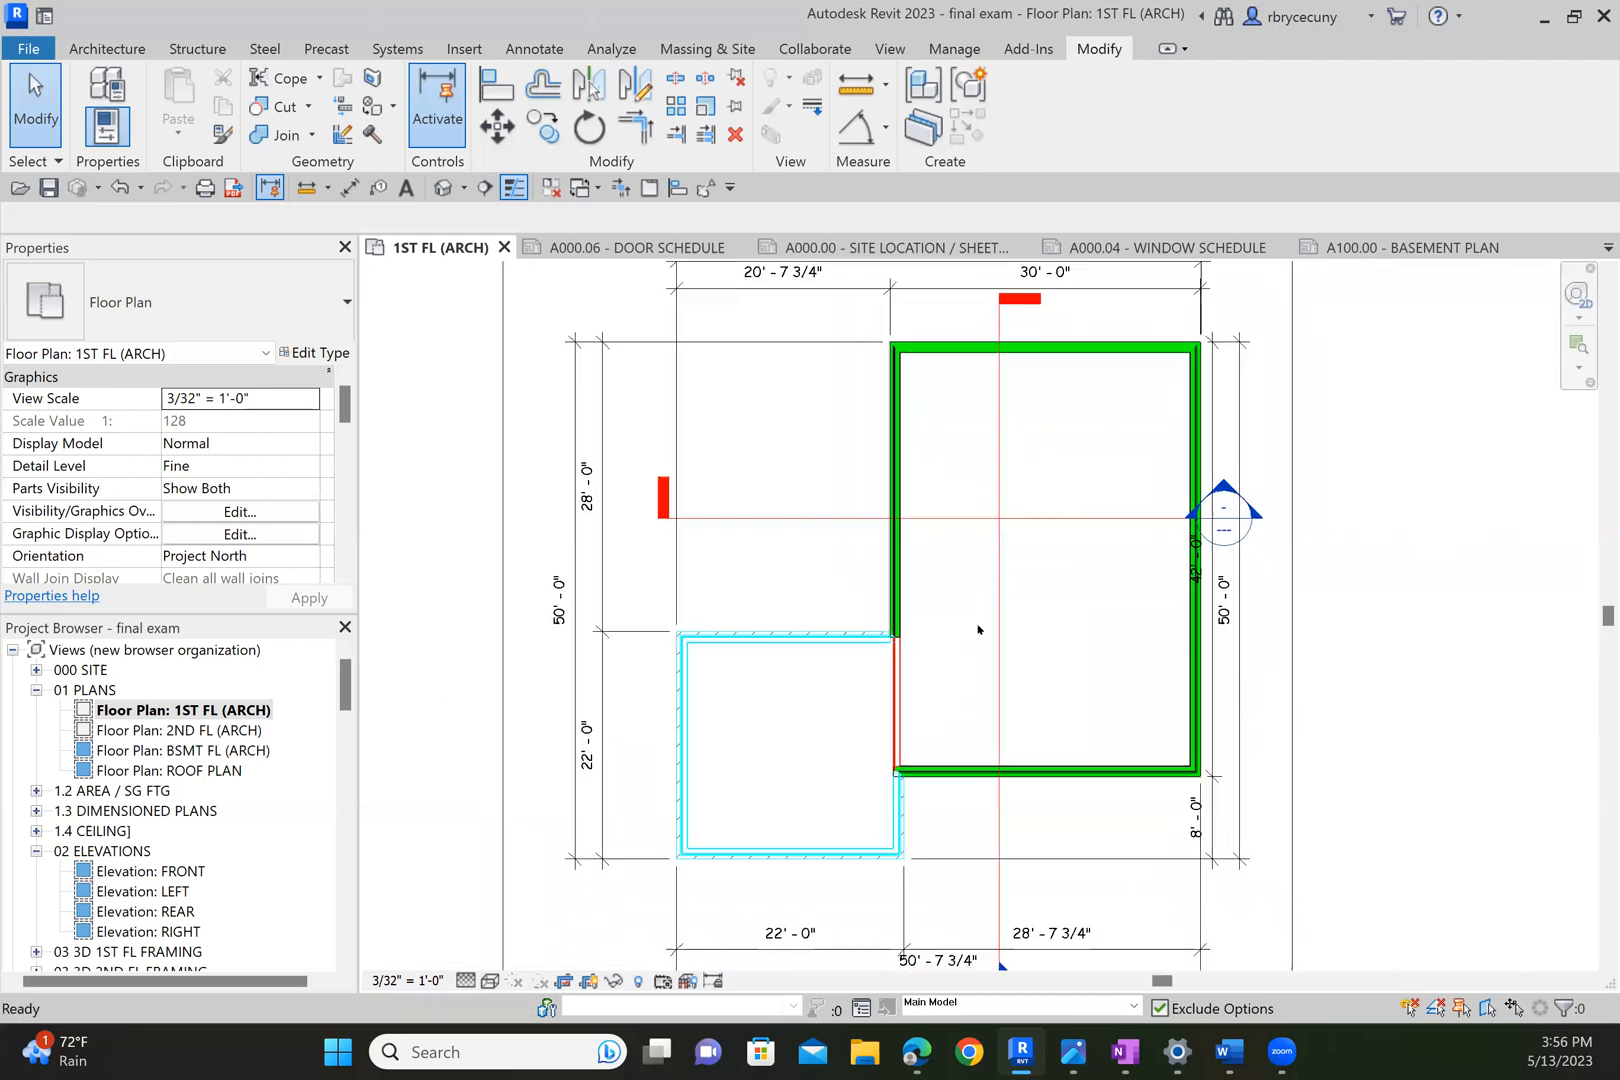
scroll(978, 622, down, 3)
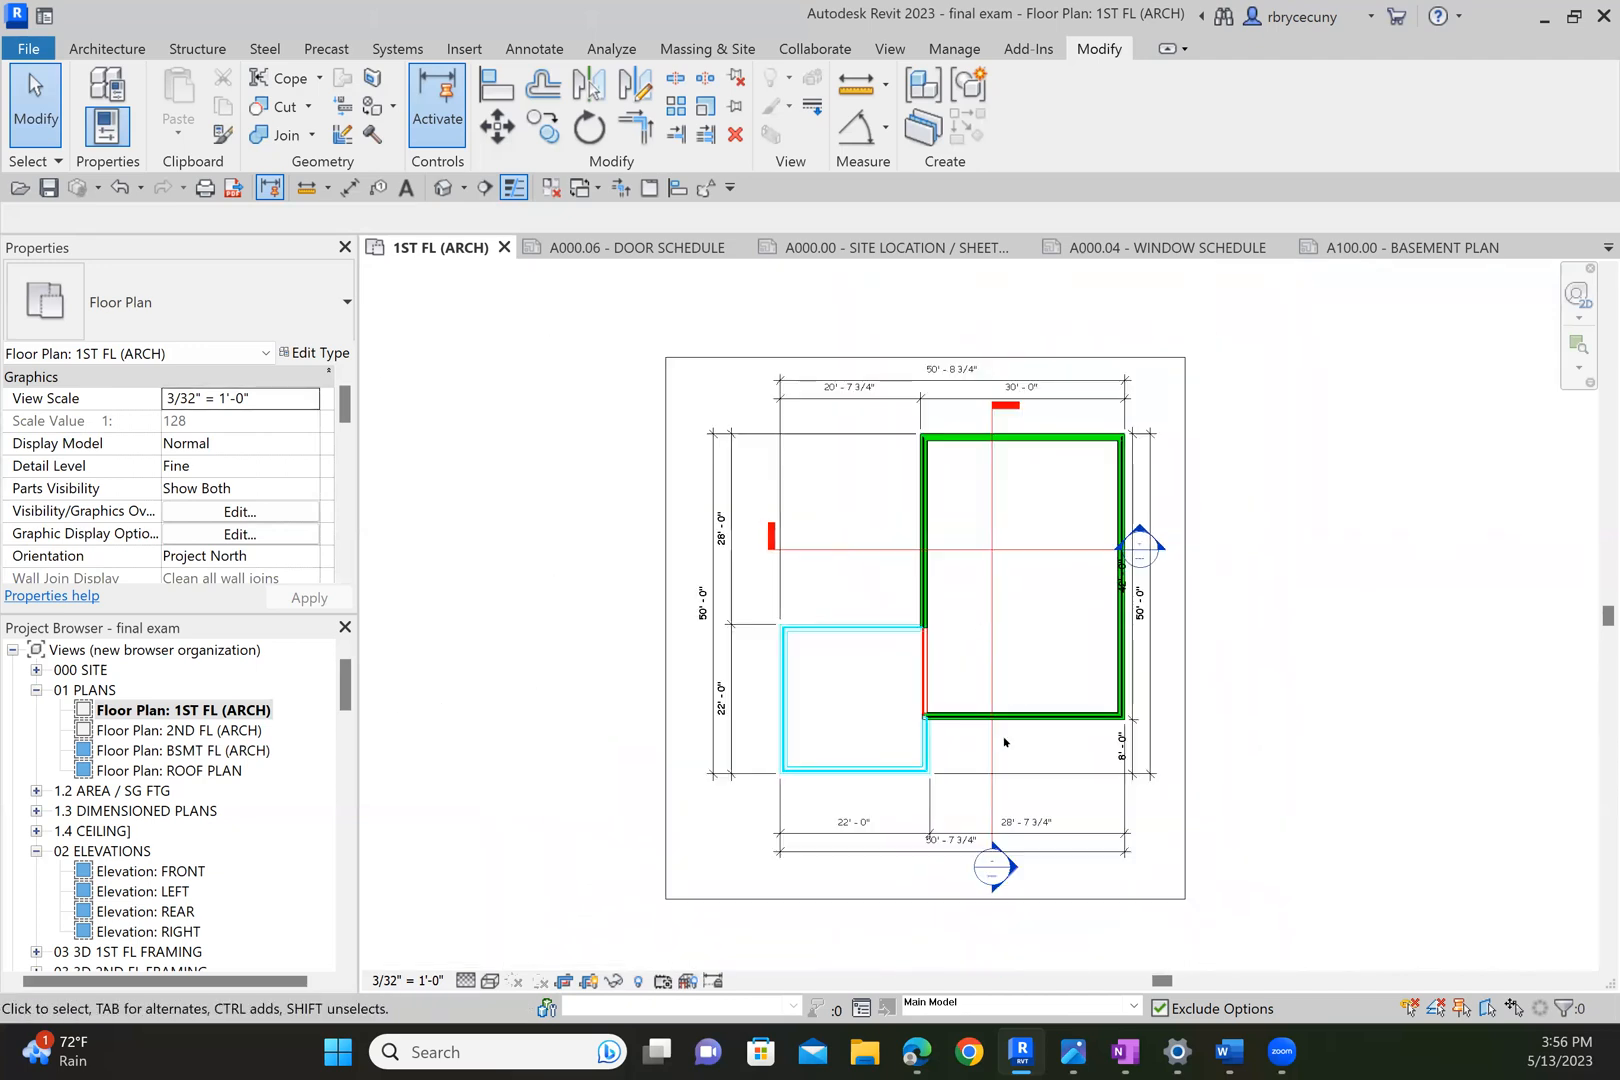
Open building section A from the horizontal section line and examine the level heads from BO BSMT WALL up to 2ND FL.
click(848, 549)
right_click(918, 543)
key(Escape)
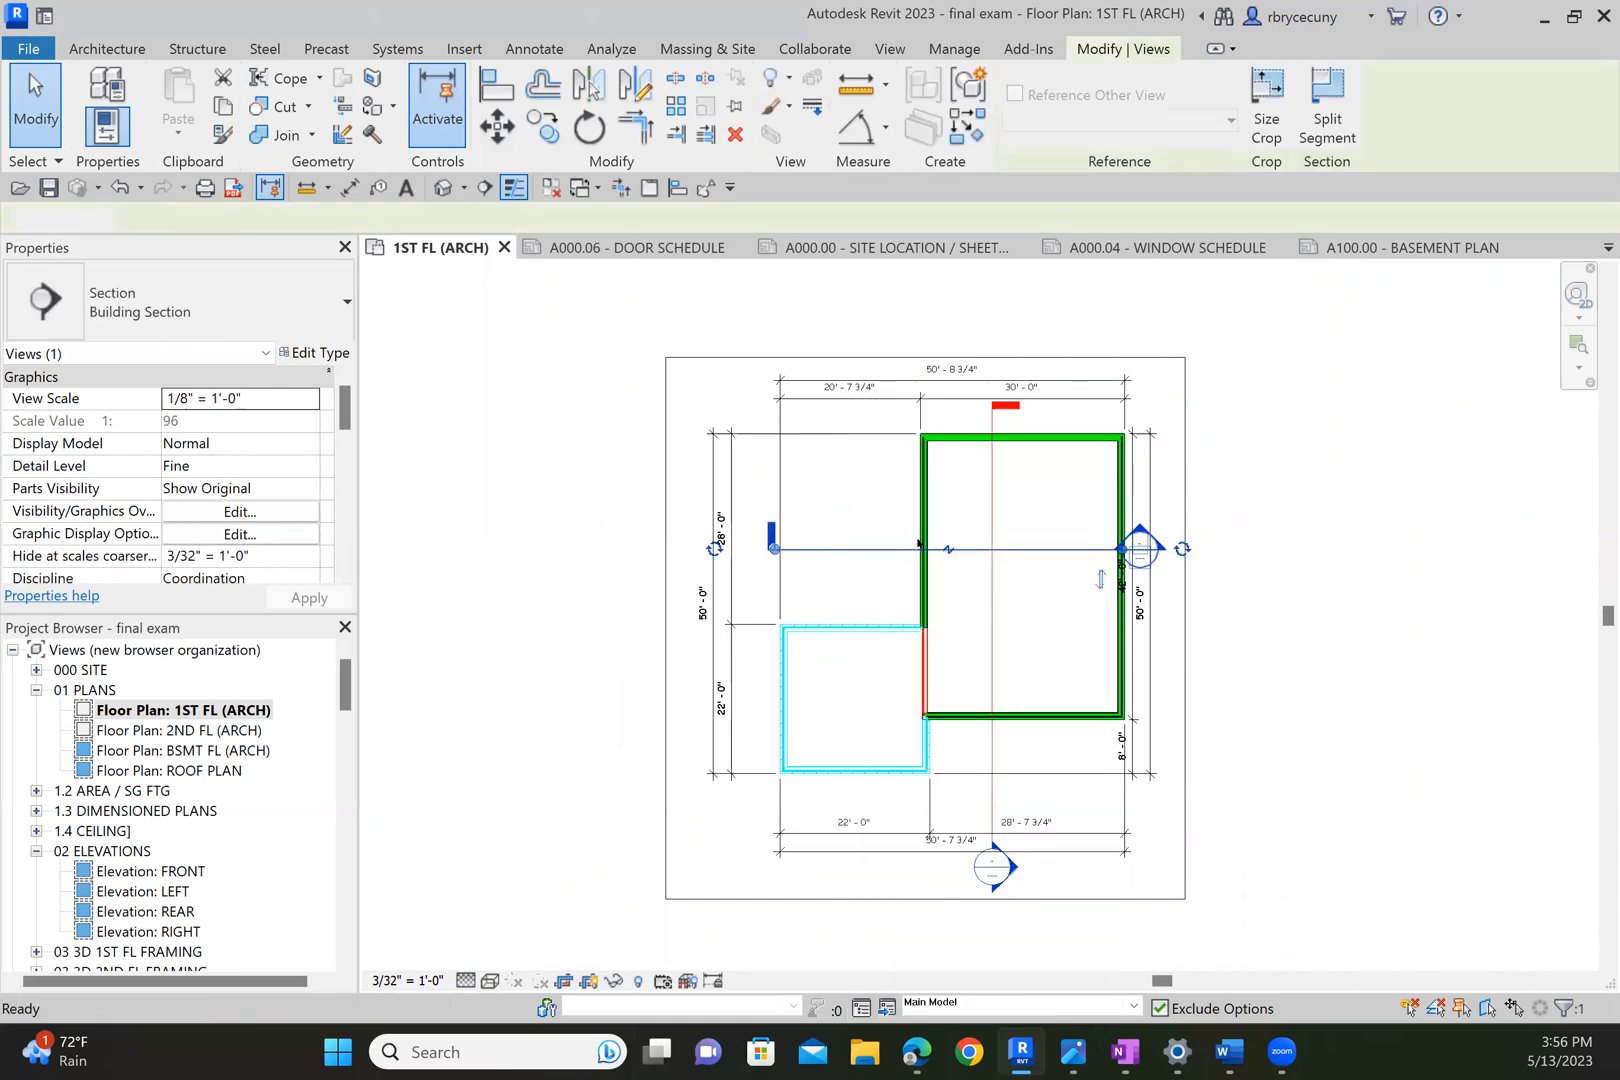
double_click(918, 543)
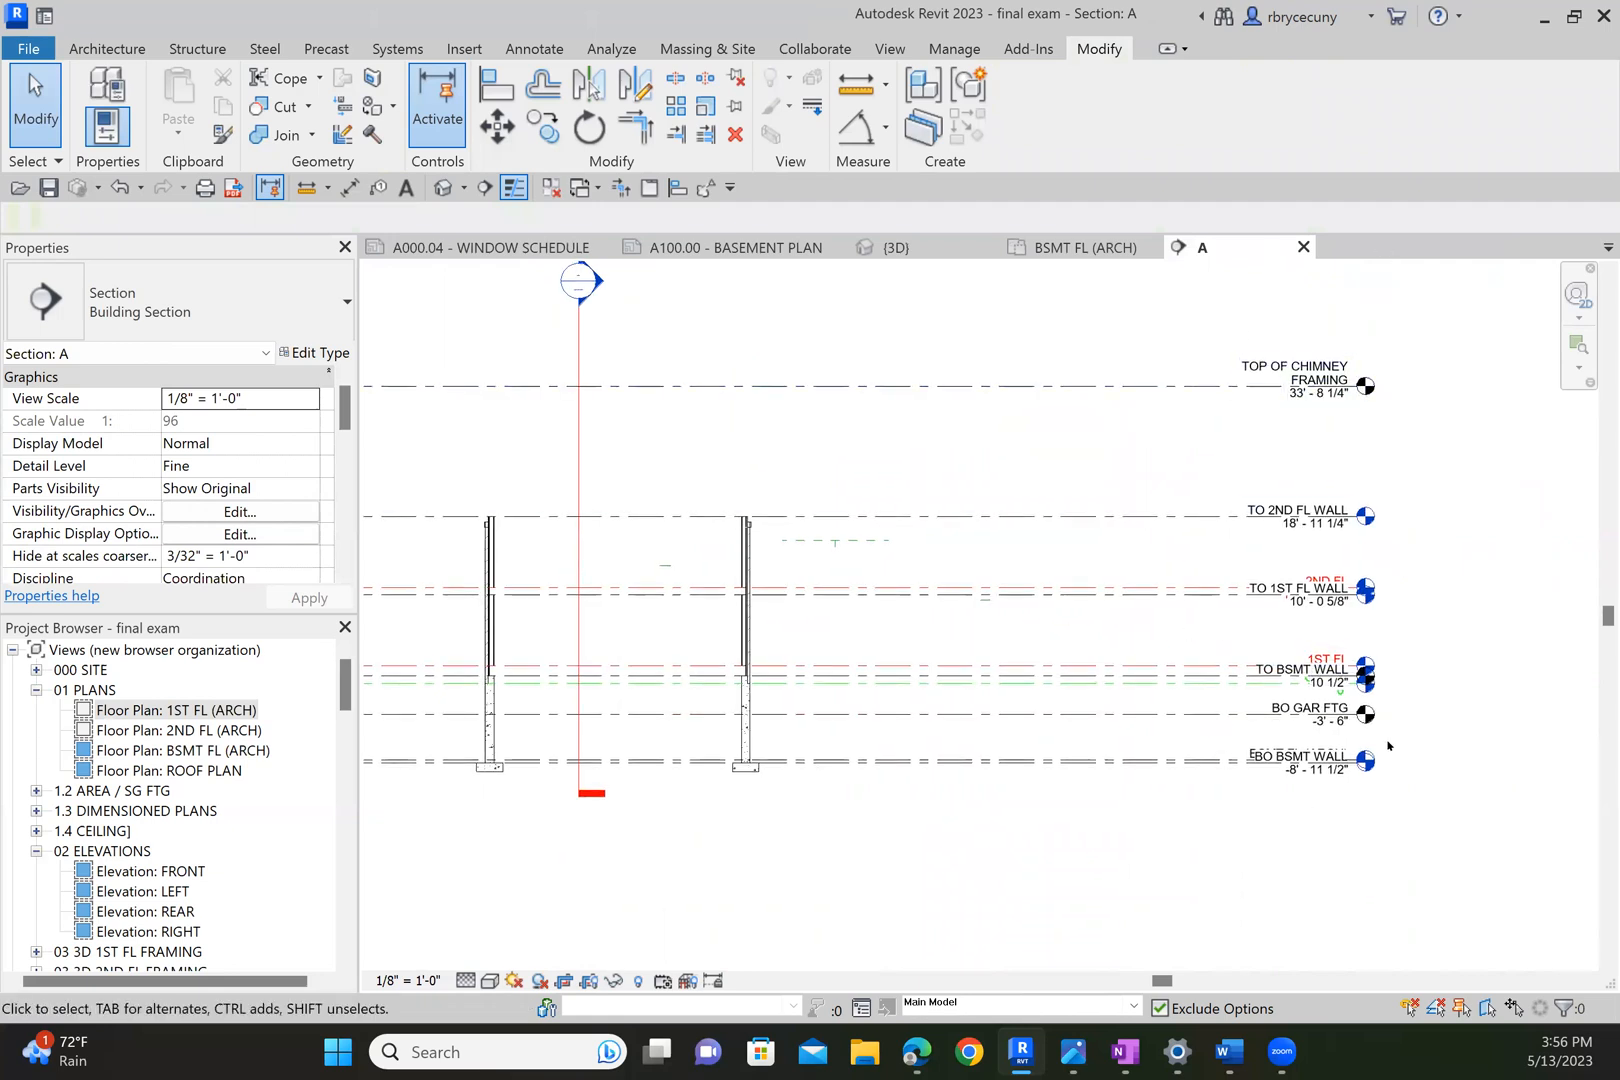
scroll(1388, 745, up, 5)
middle_drag(856, 510, 703, 484)
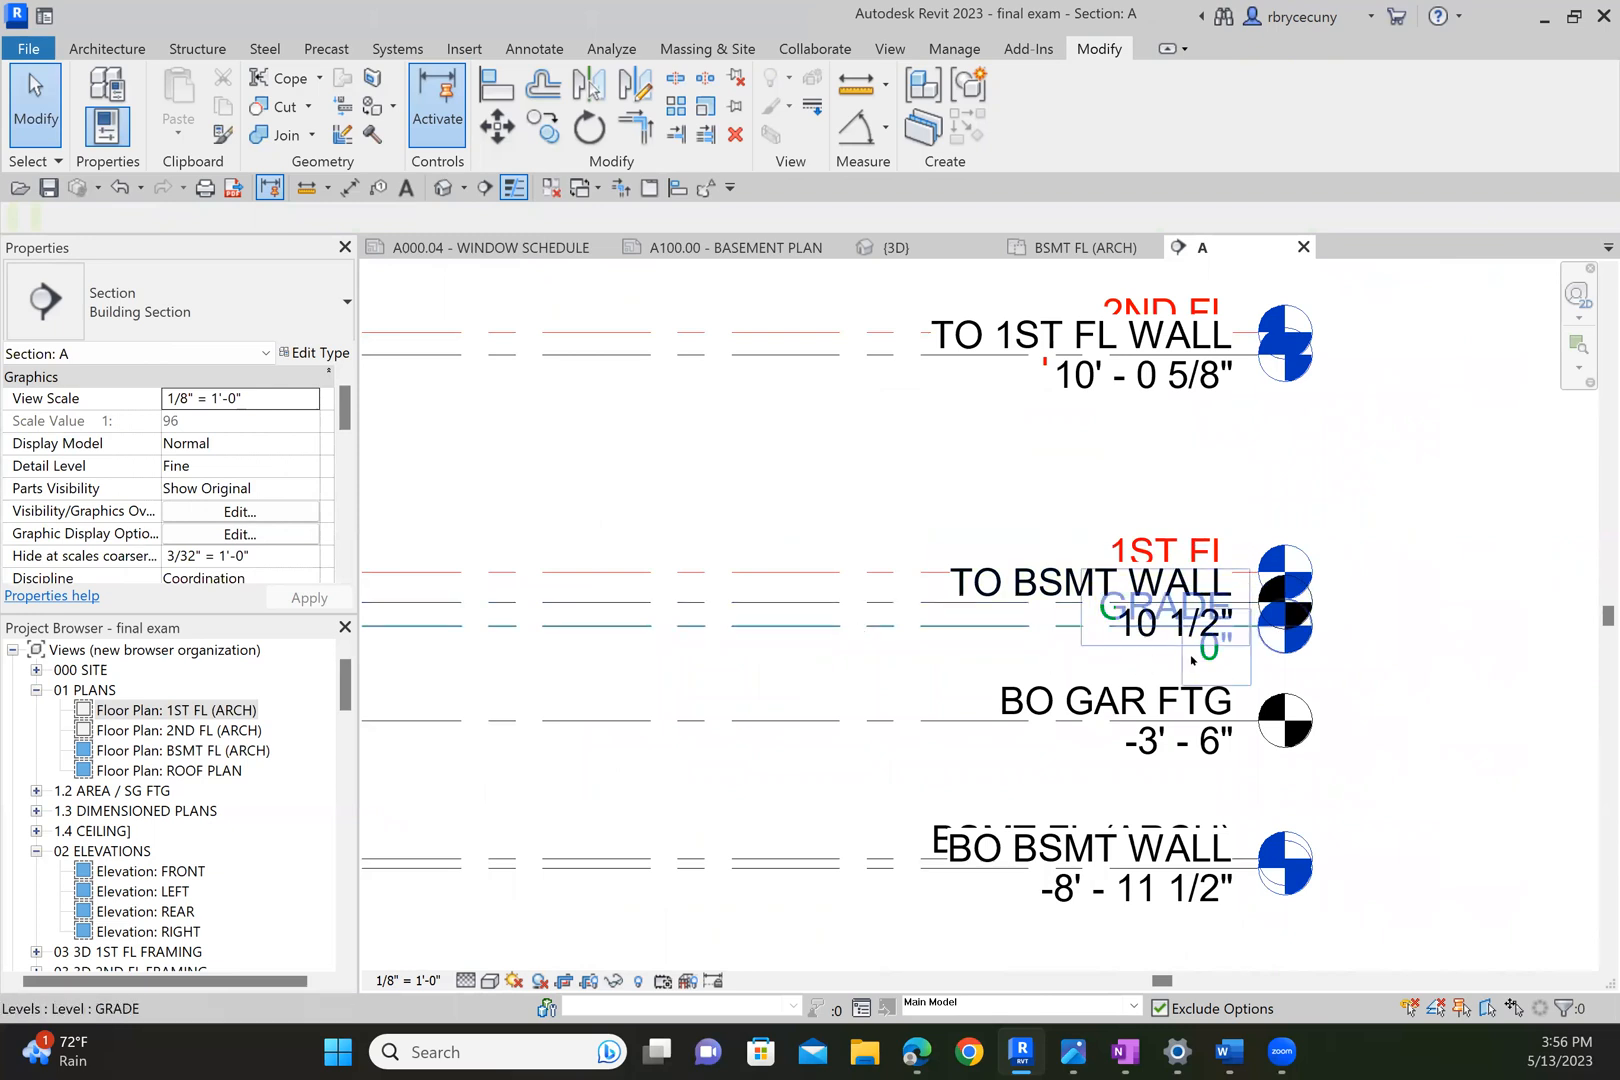
Add an elbow to the GRADE level line in section A, offsetting its head below the TO BSMT WALL label.
scroll(1191, 660, up, 3)
click(752, 601)
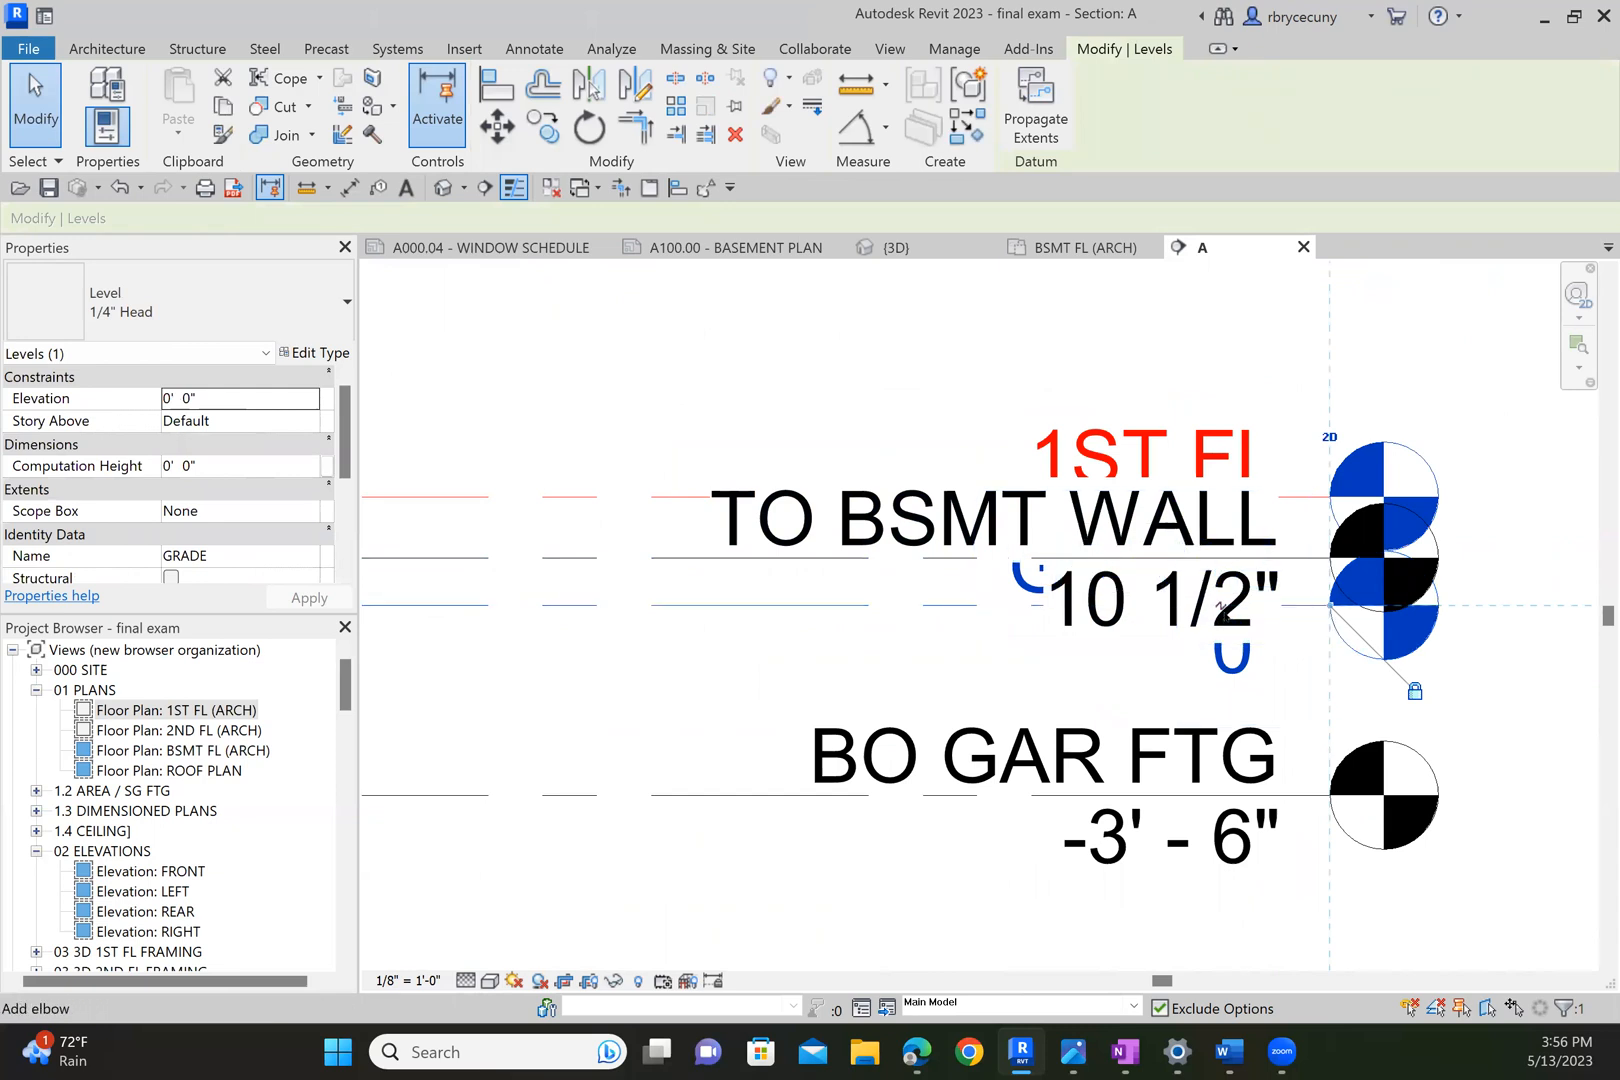
click(1221, 607)
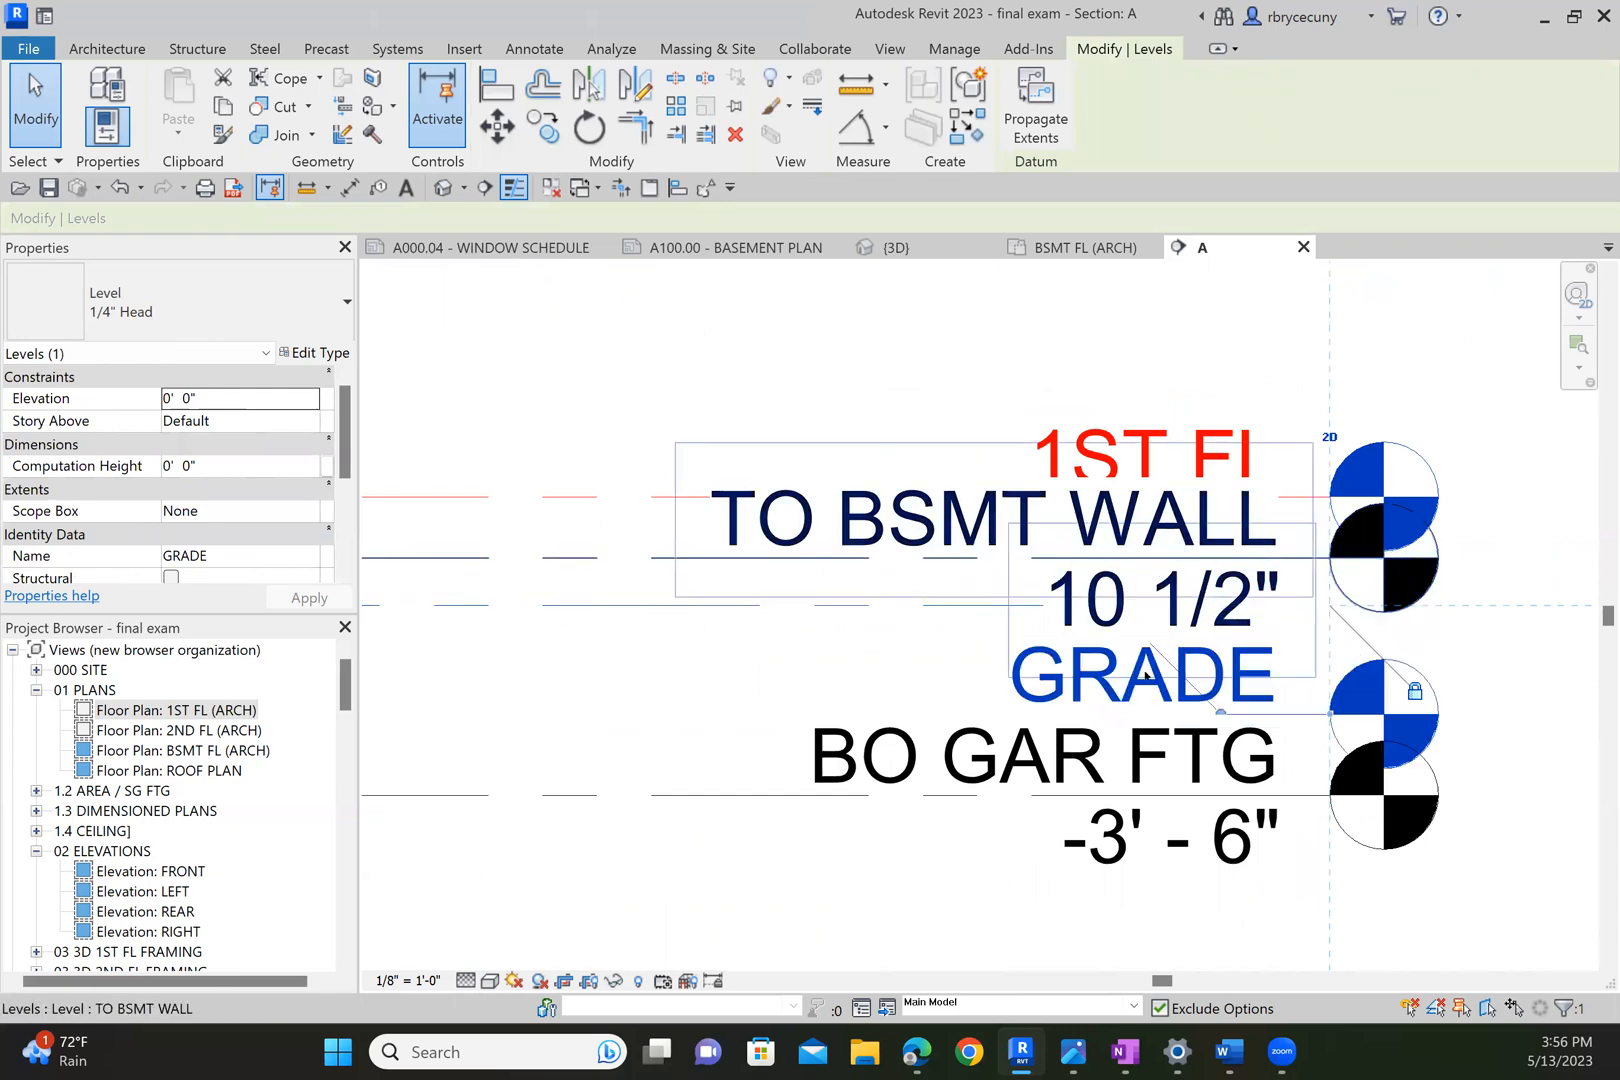
click(1512, 760)
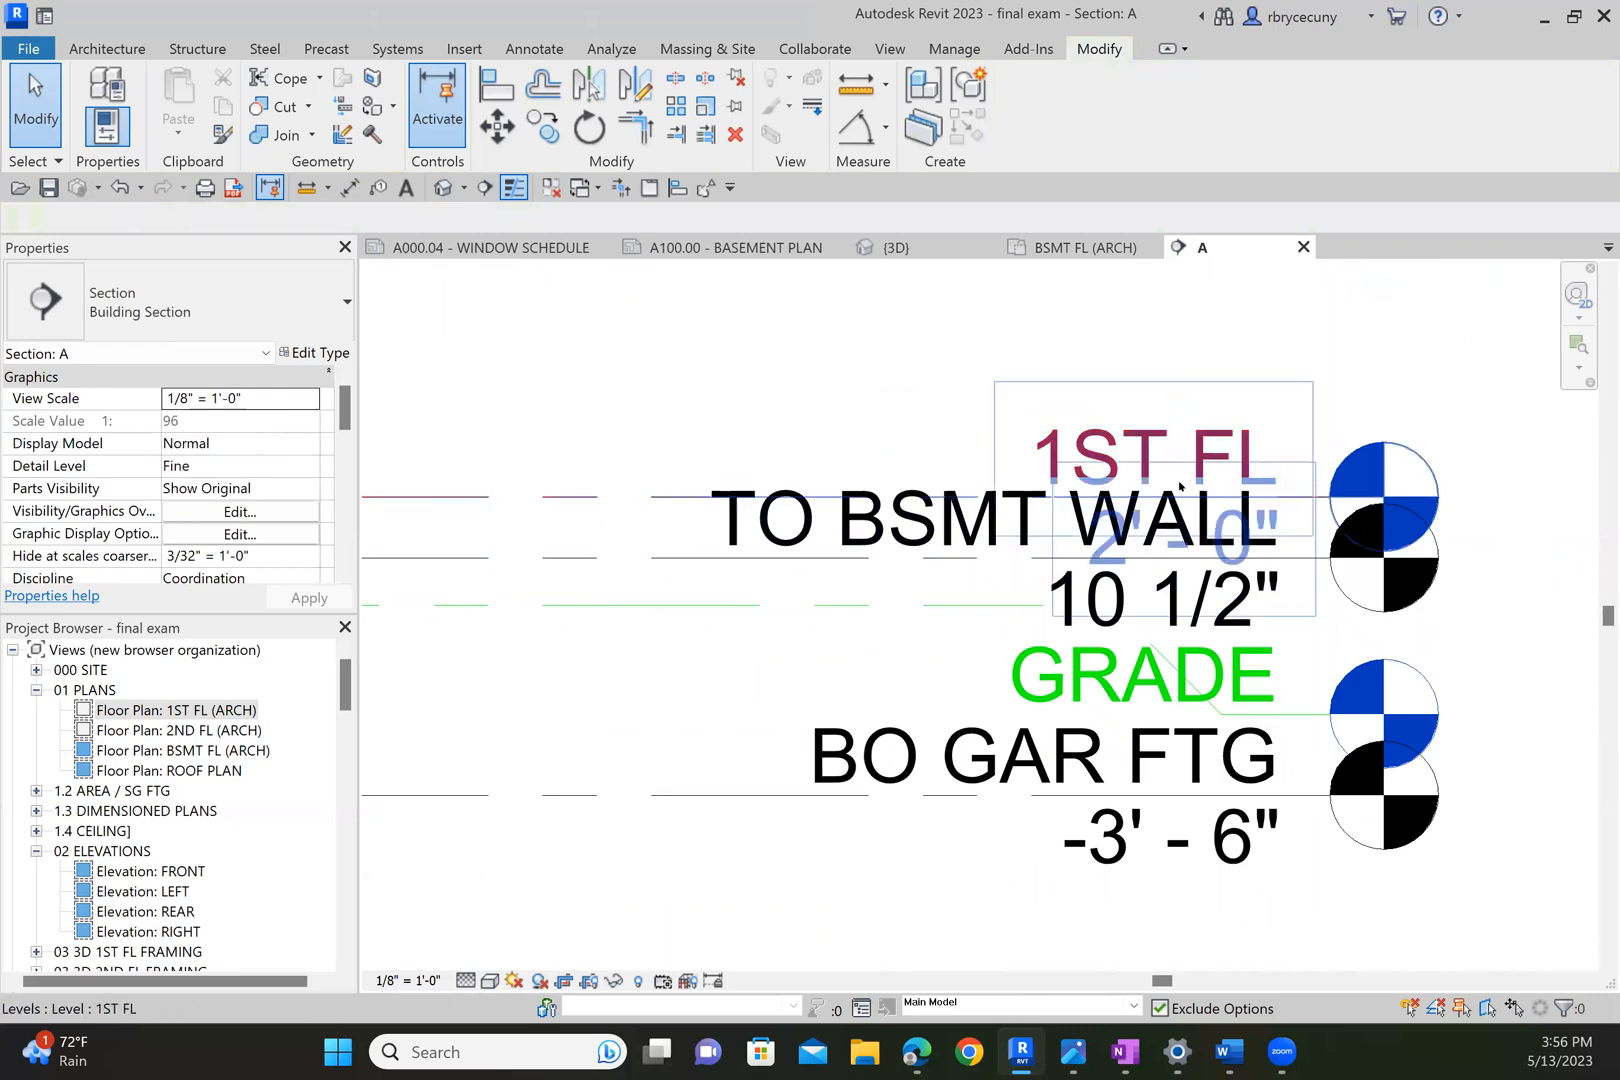
Add an elbow to the 1ST FL level line and move its head up clear of the TO BSMT WALL label.
click(1180, 487)
scroll(945, 508, up, 3)
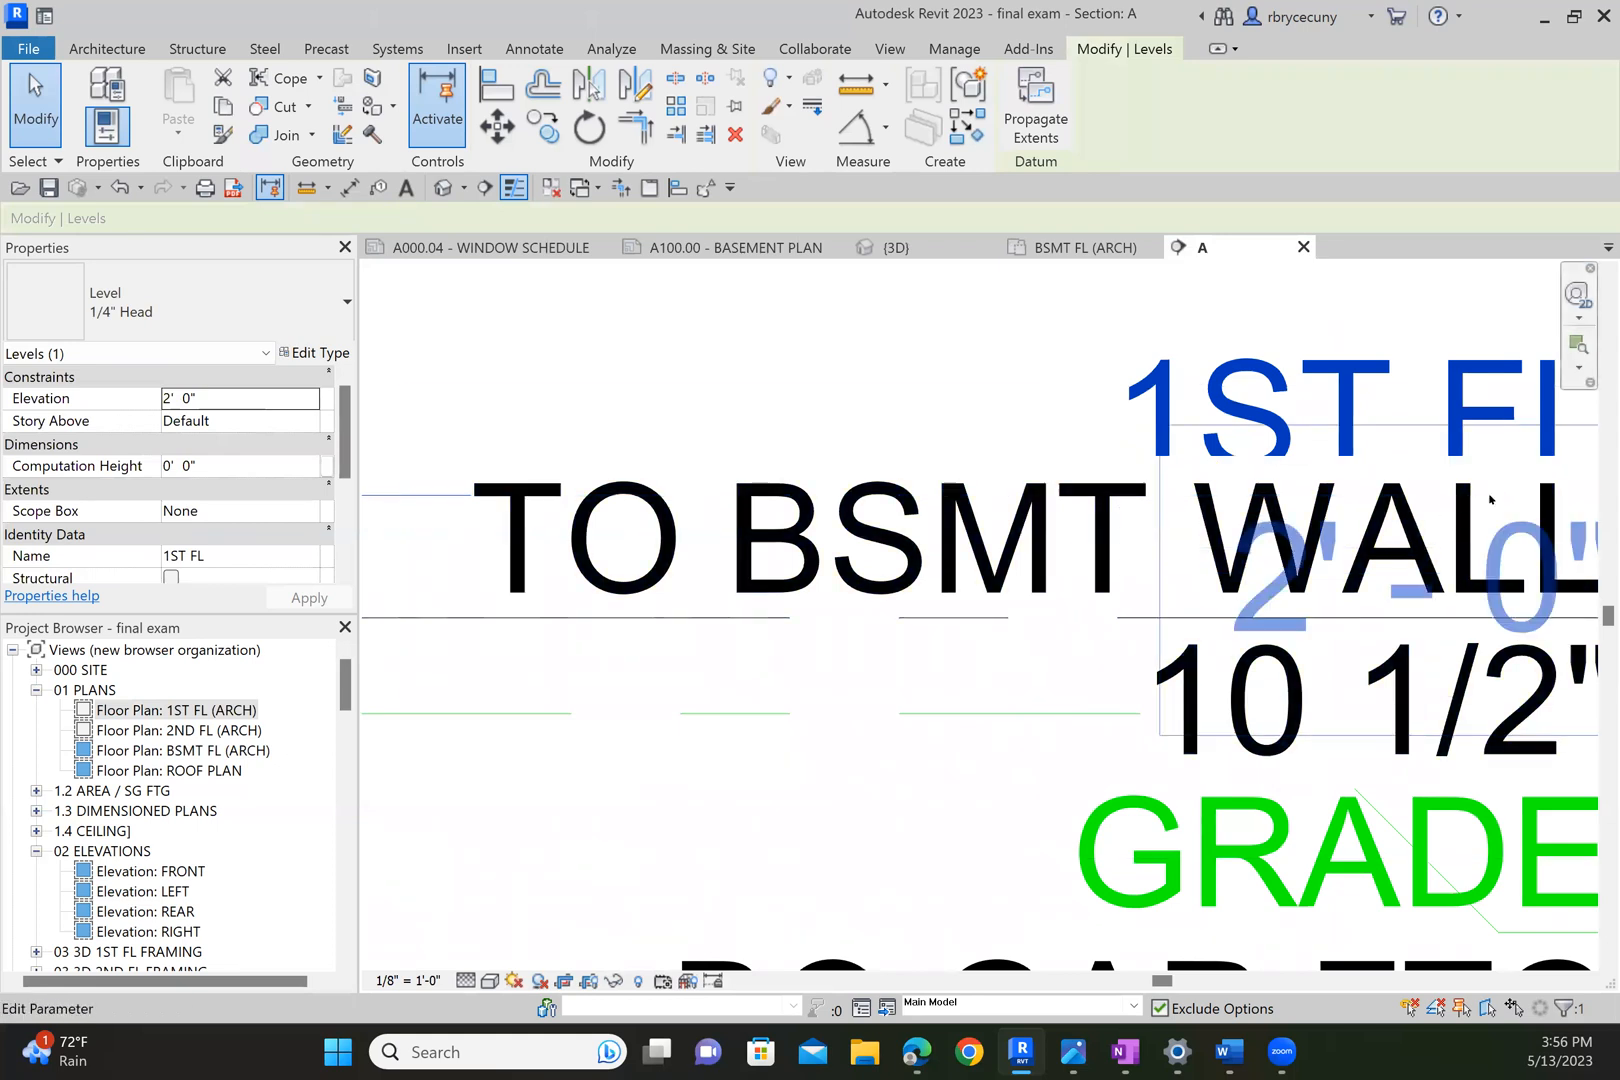
scroll(1400, 550, down, 2)
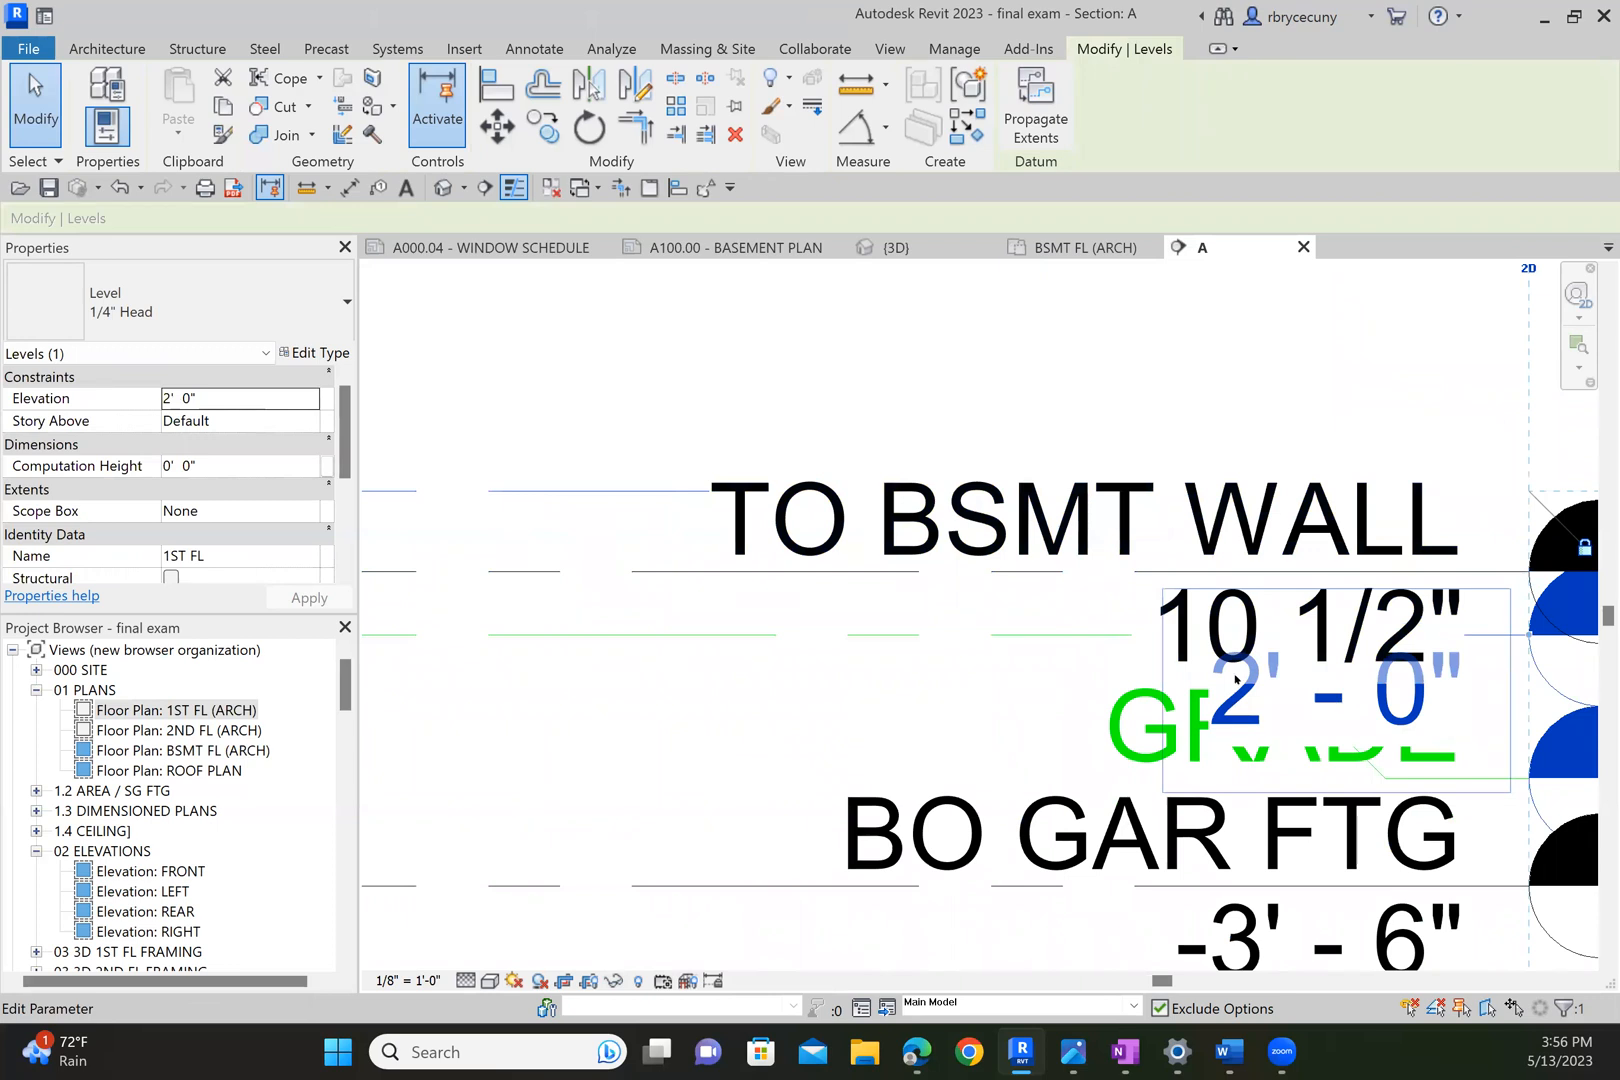
middle_drag(1236, 680, 839, 586)
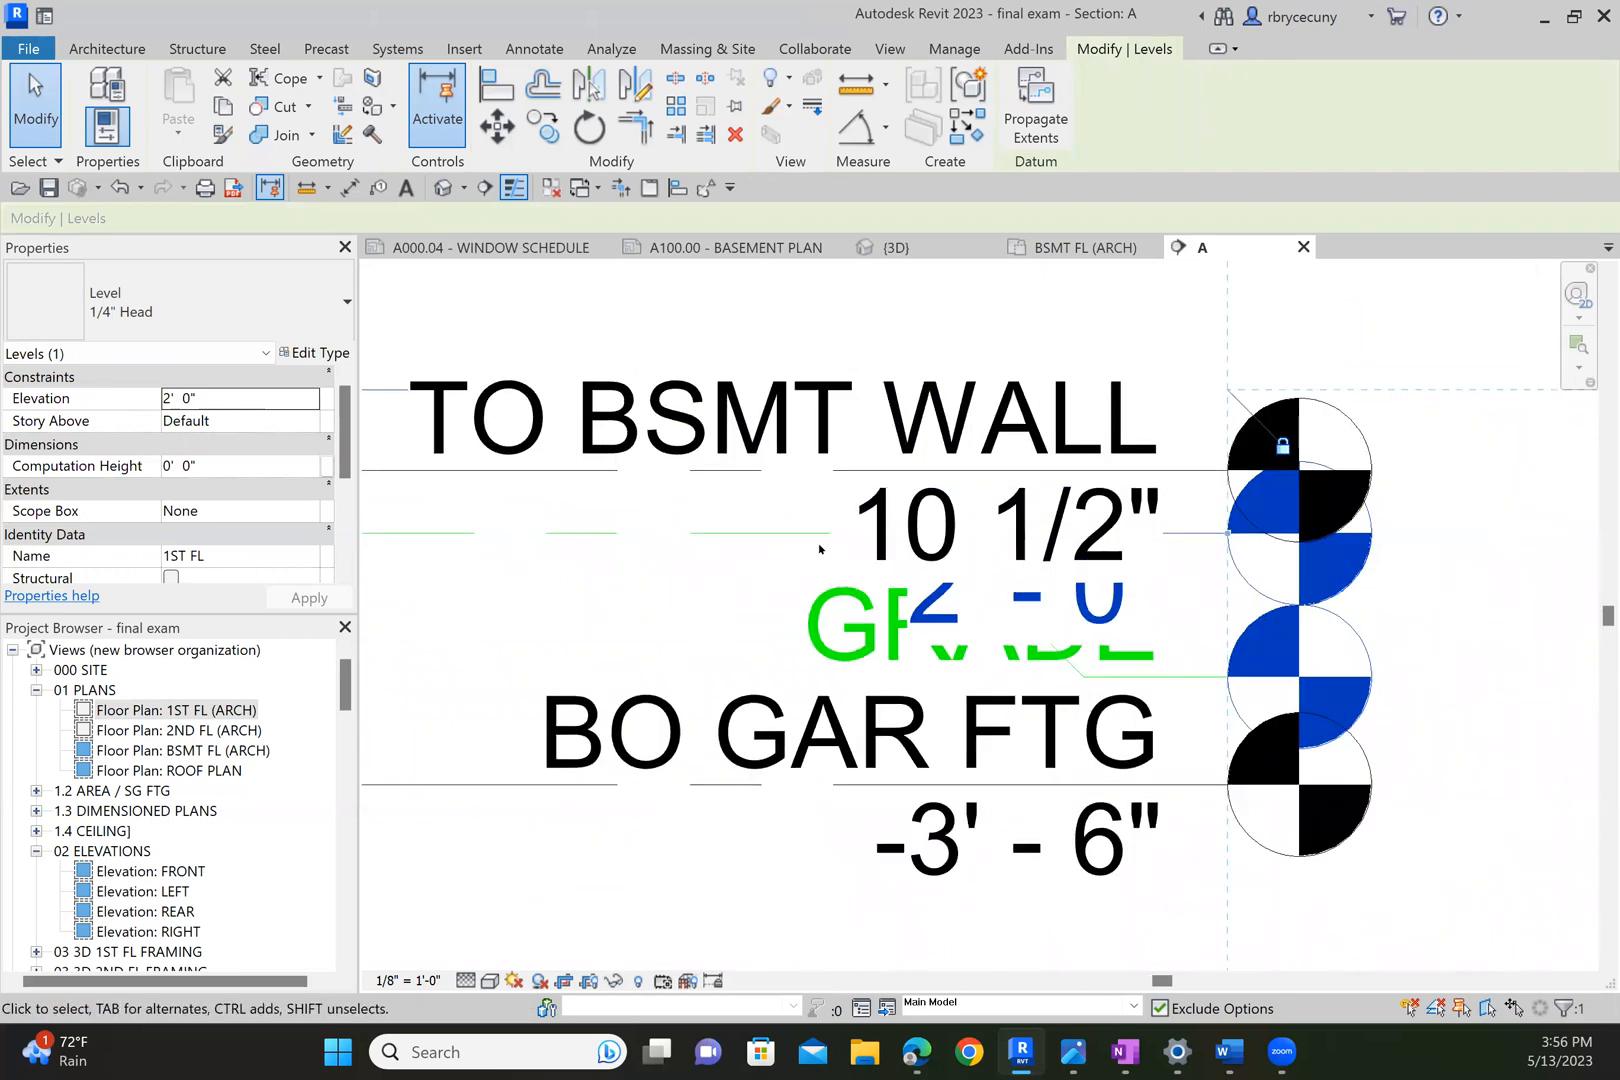
drag(633, 466, 608, 399)
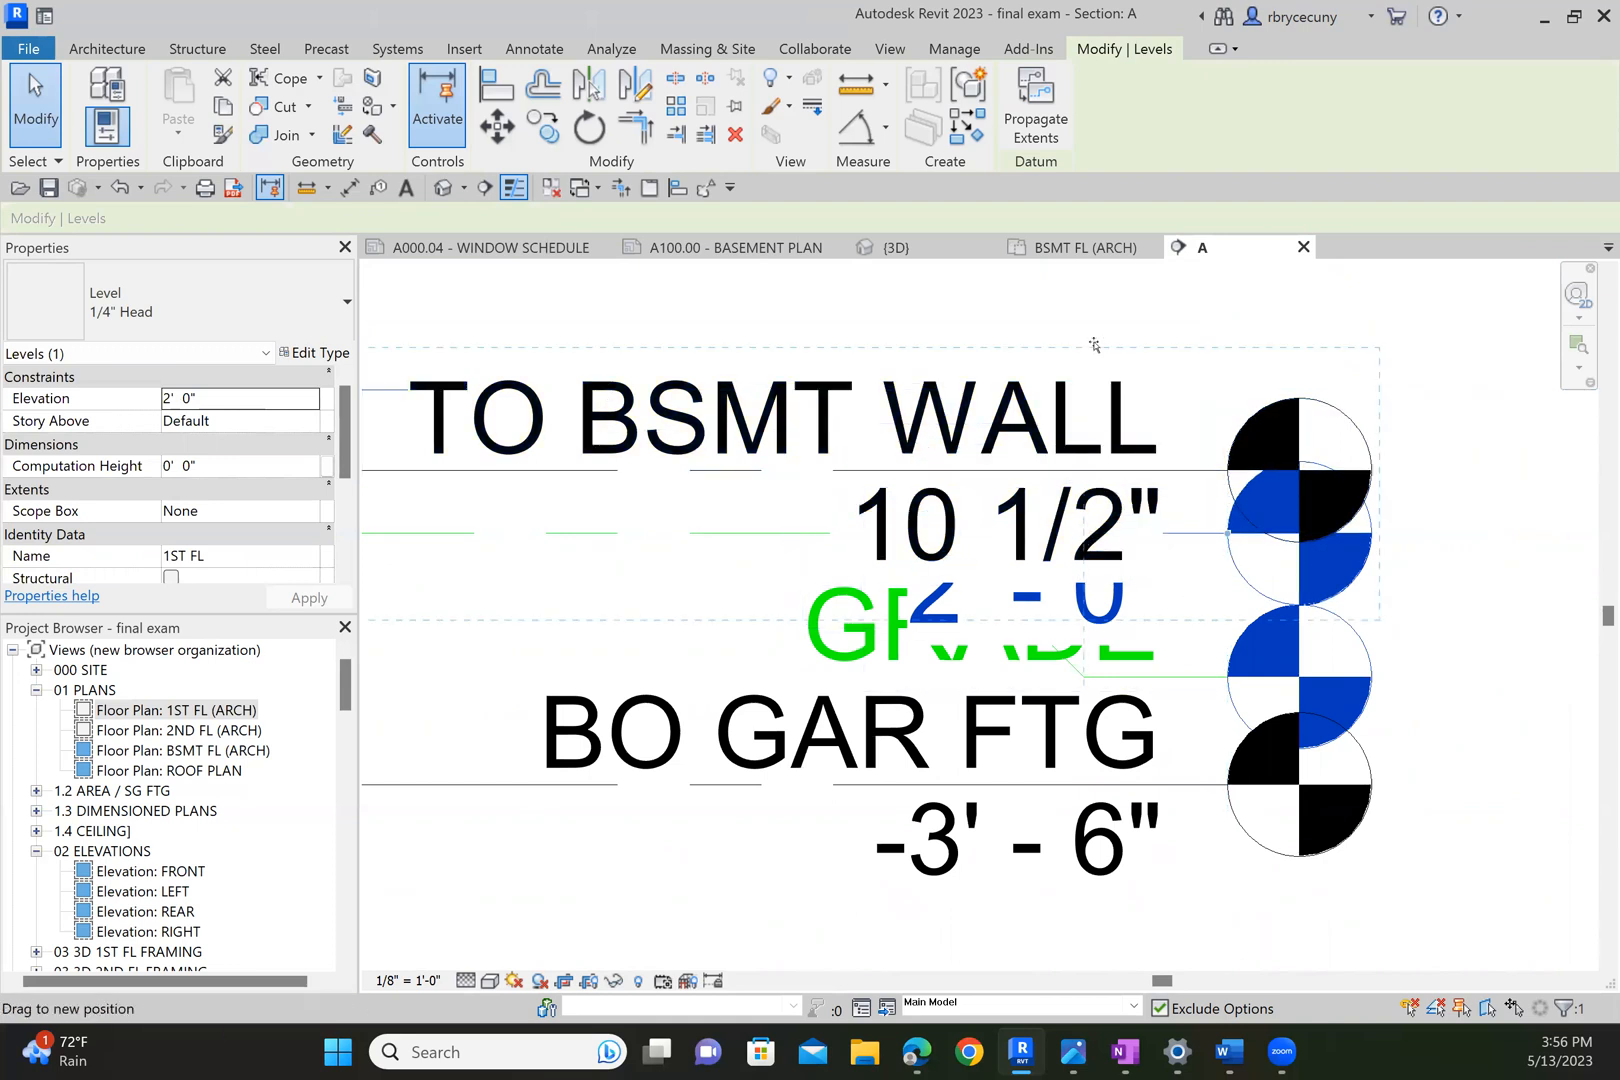
drag(1094, 345, 1095, 321)
middle_drag(1112, 631, 1109, 652)
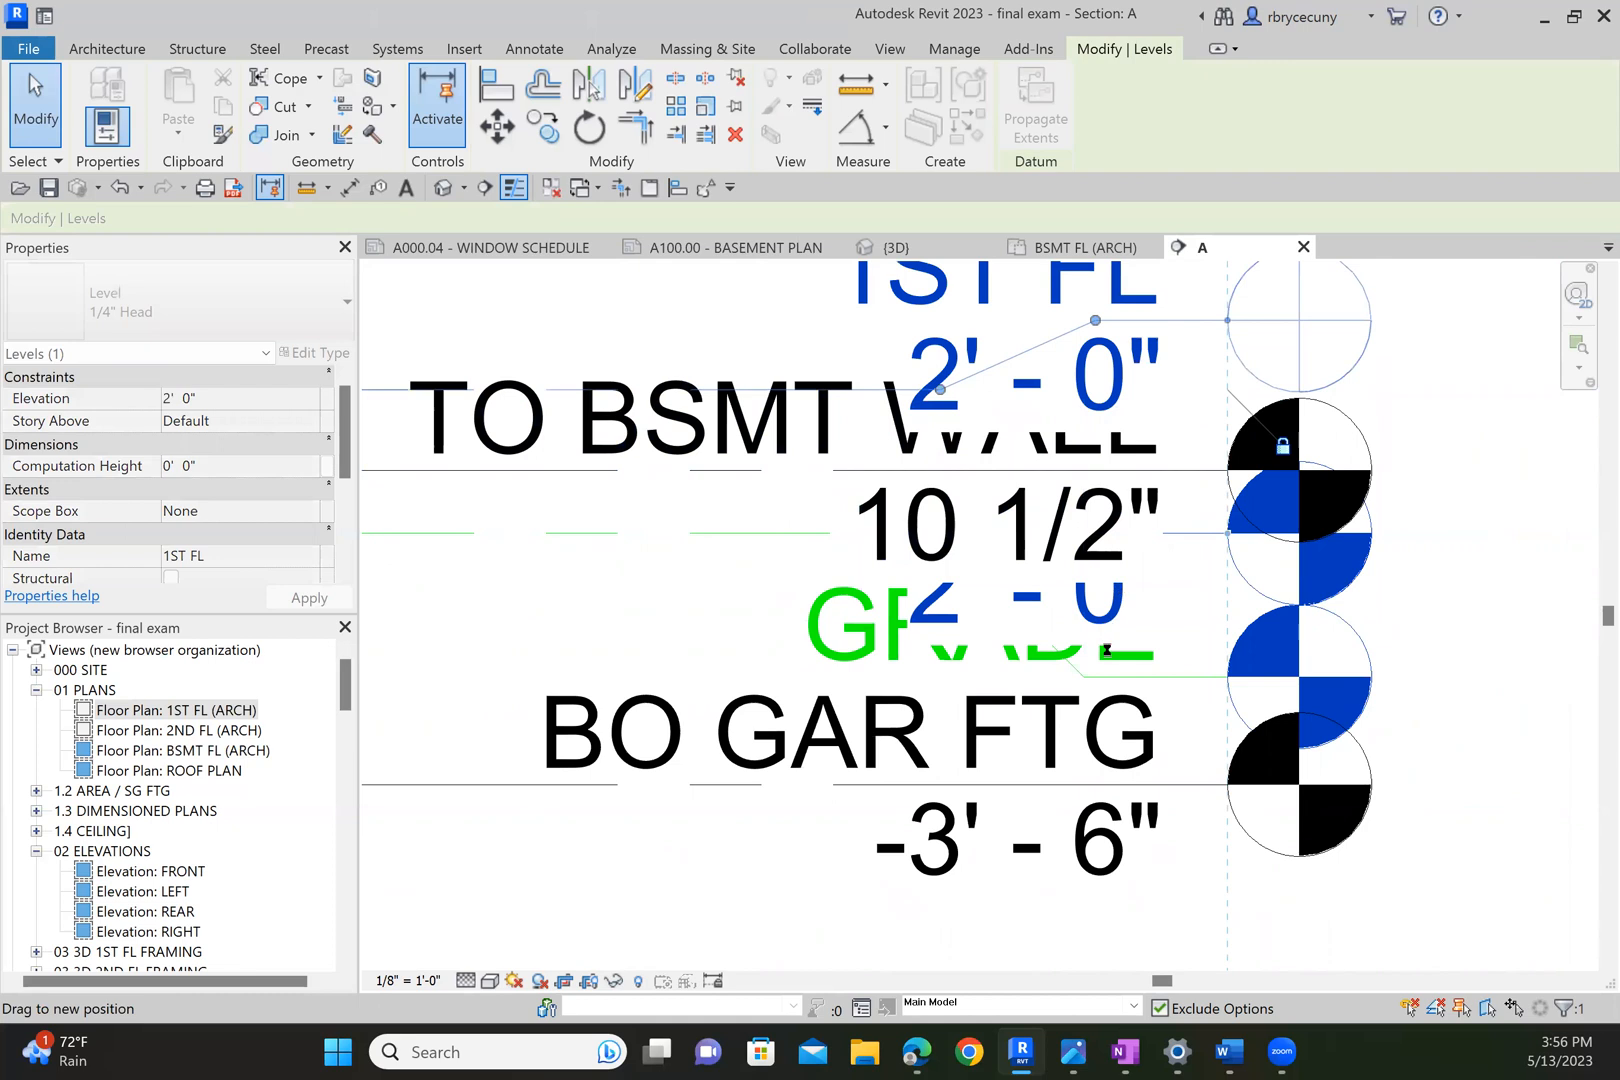
scroll(1109, 652, up, 1)
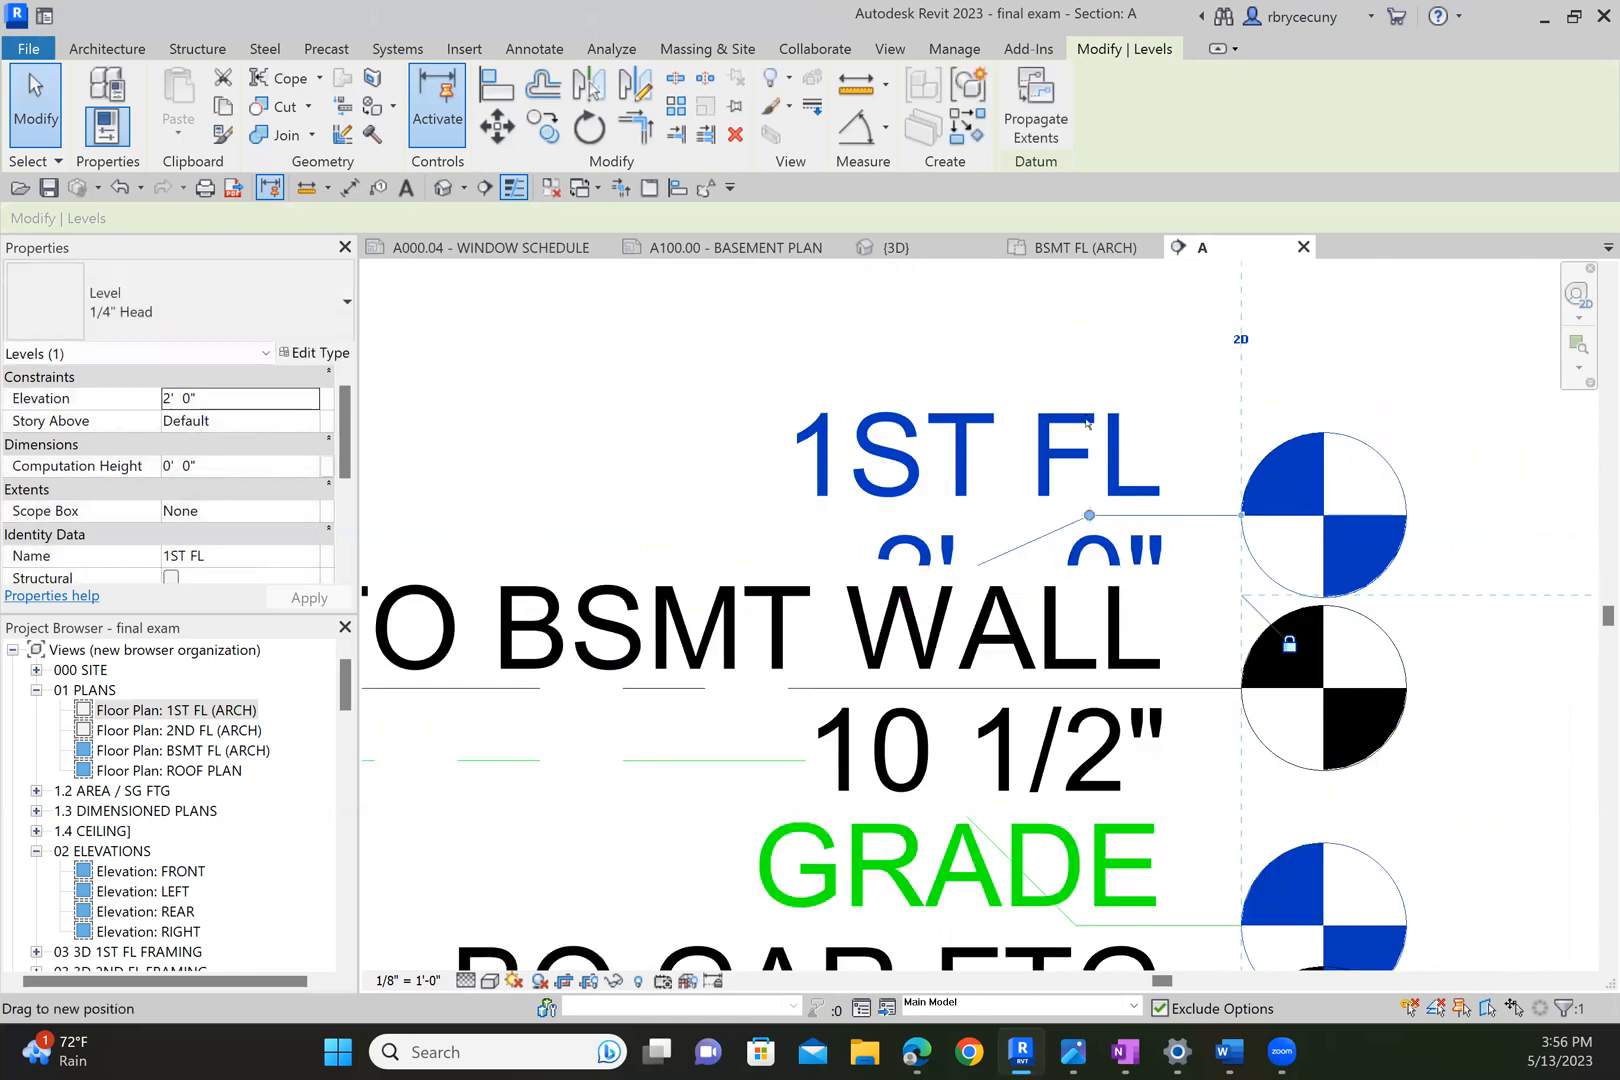
drag(1084, 409, 1090, 466)
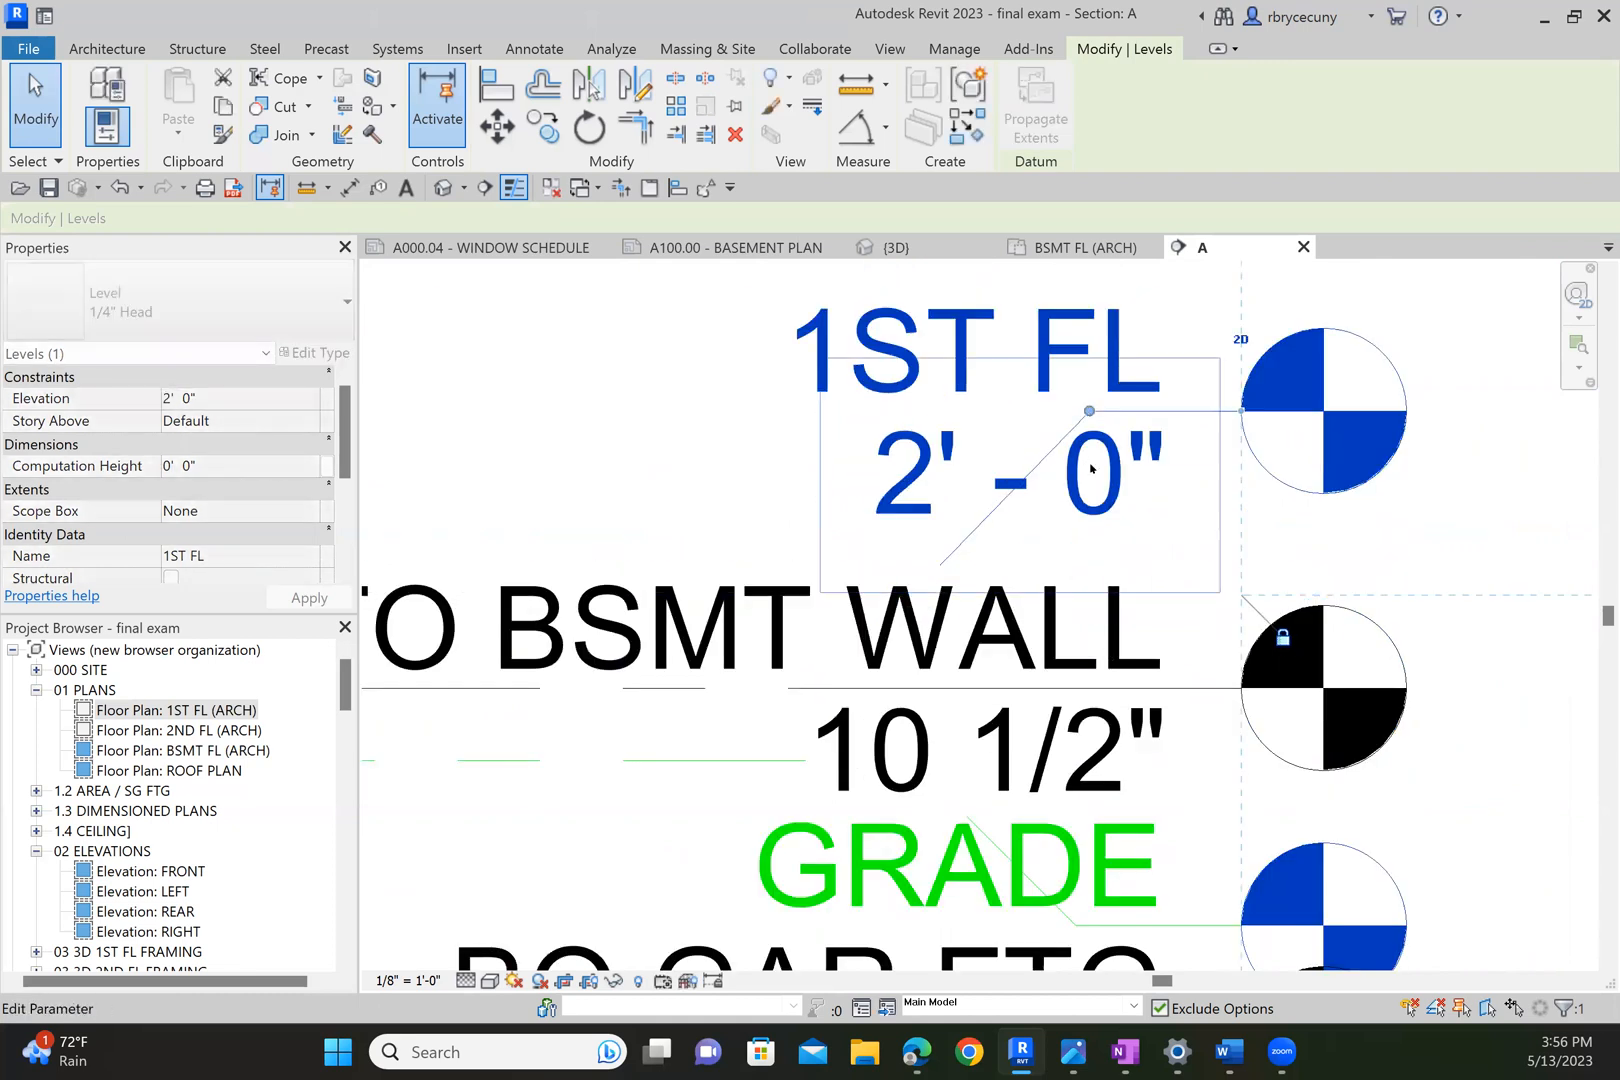
scroll(1090, 466, down, 4)
scroll(1256, 730, down, 2)
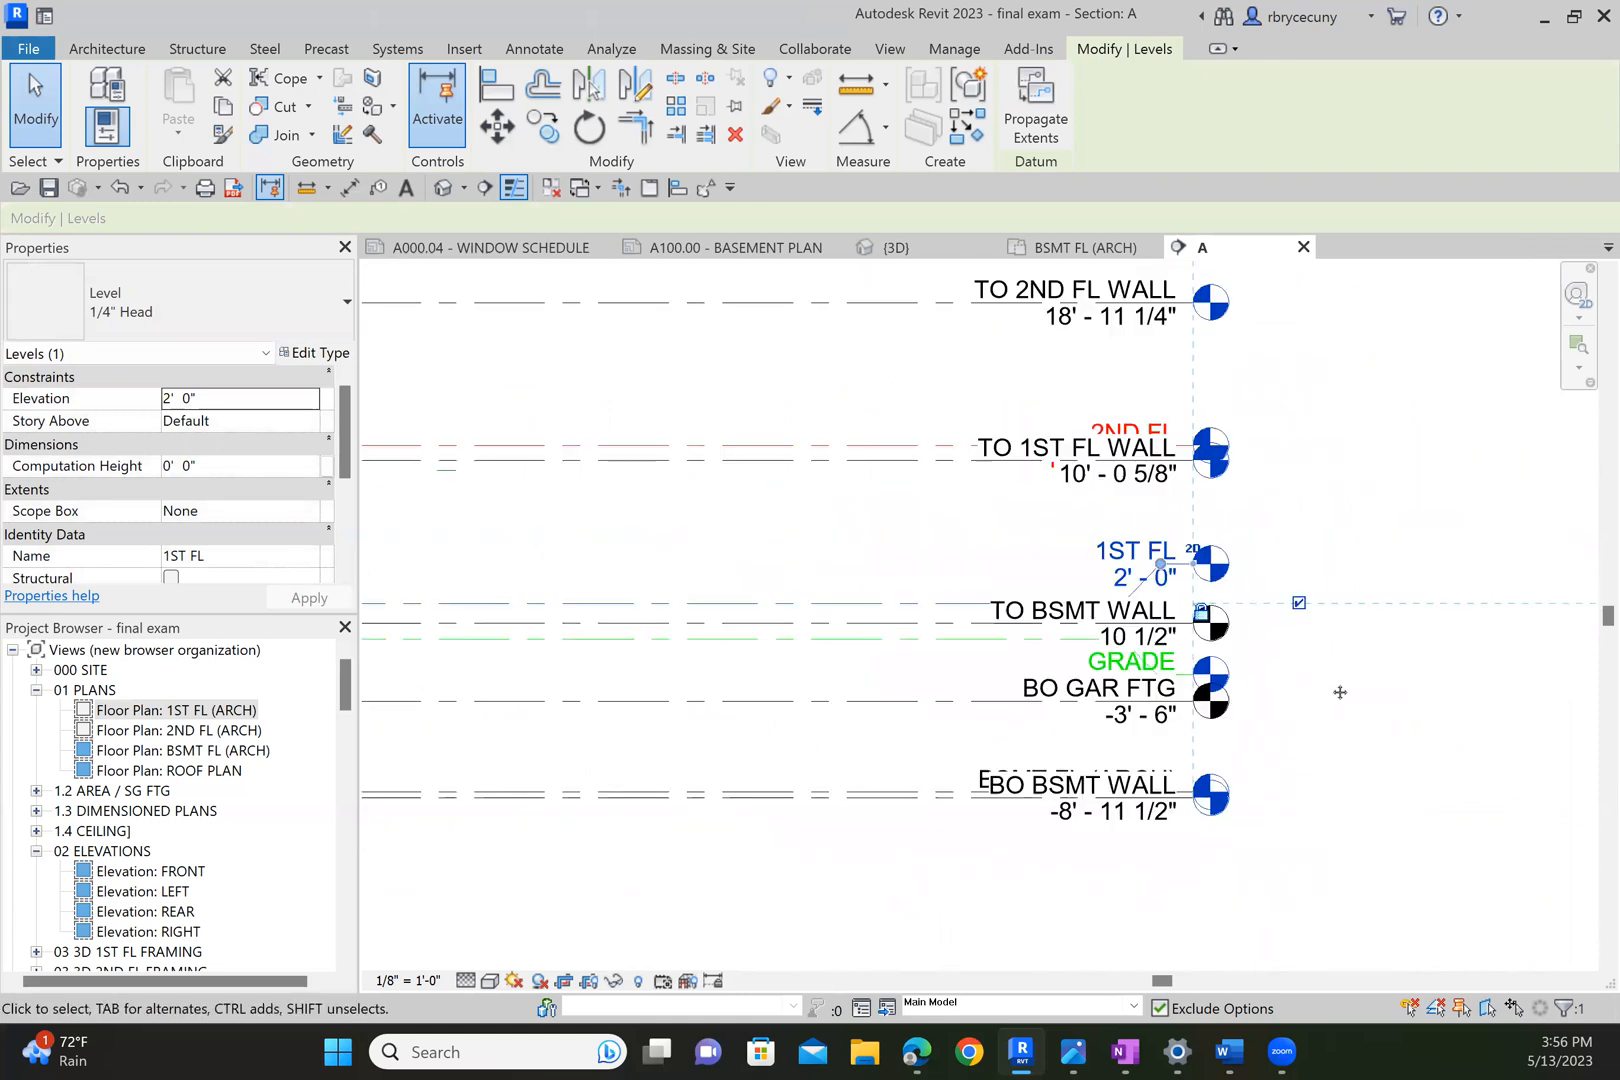
Add an elbow to the 2ND FL level line and move its head up clear of the TO 1ST FL WALL label.
scroll(1029, 556, up, 5)
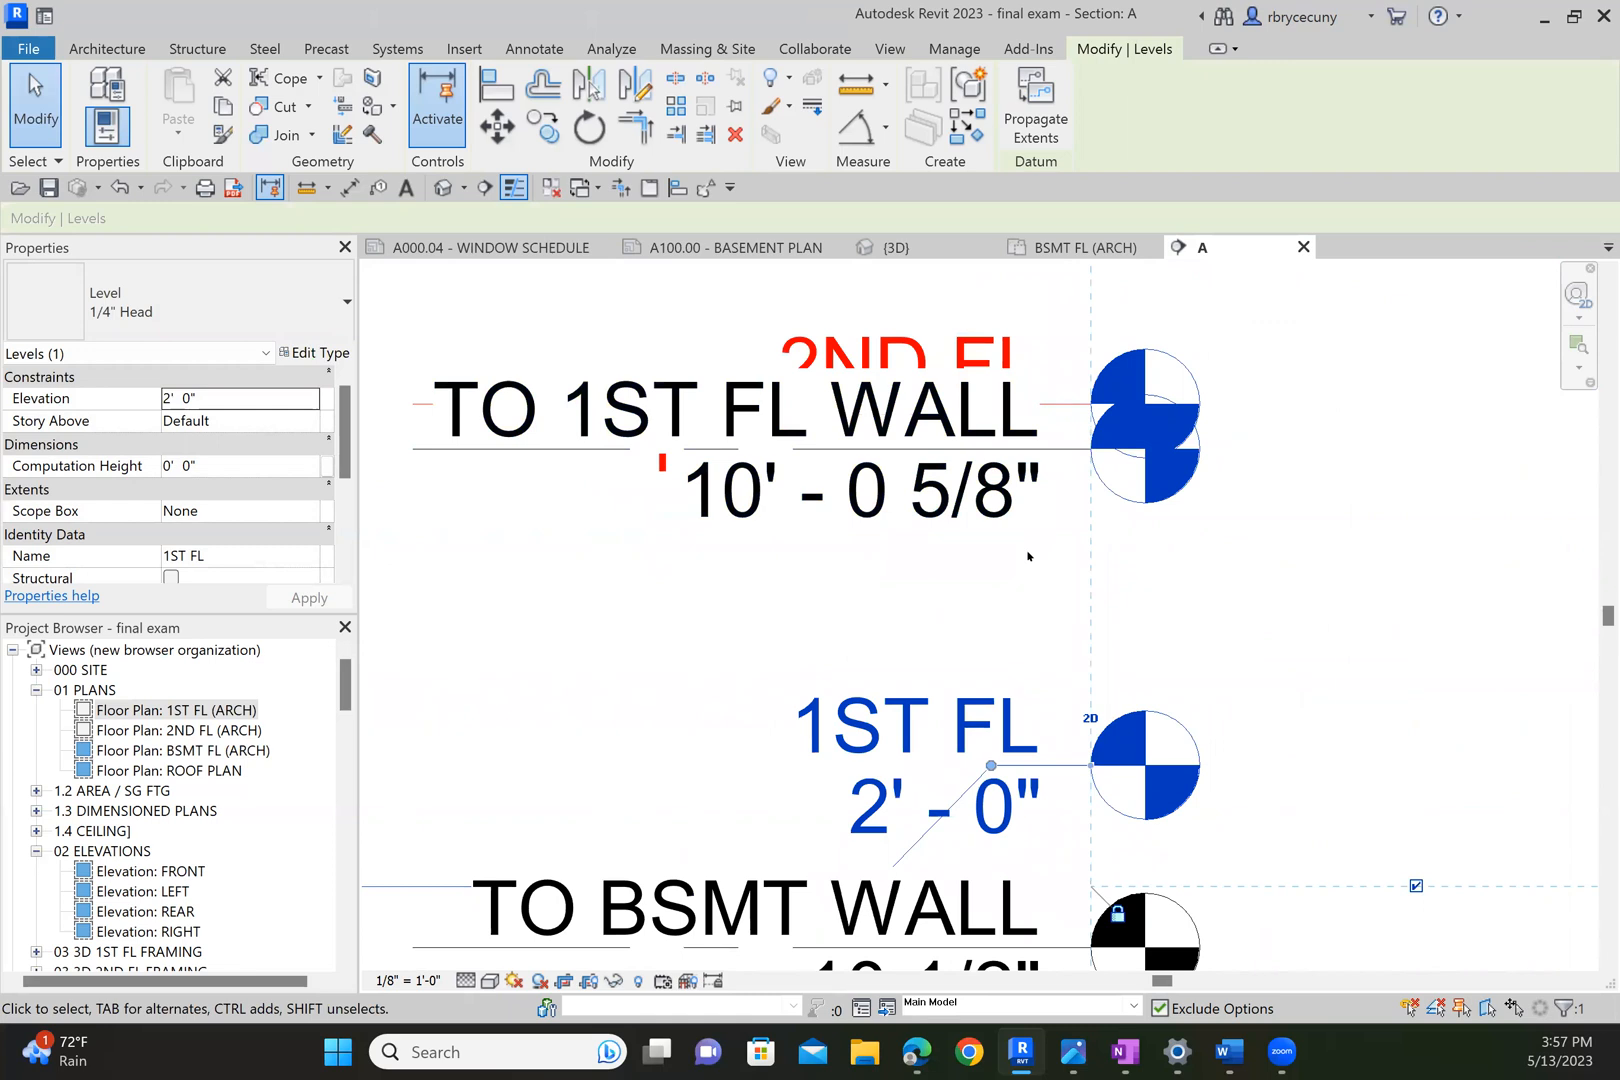
middle_drag(549, 452, 946, 430)
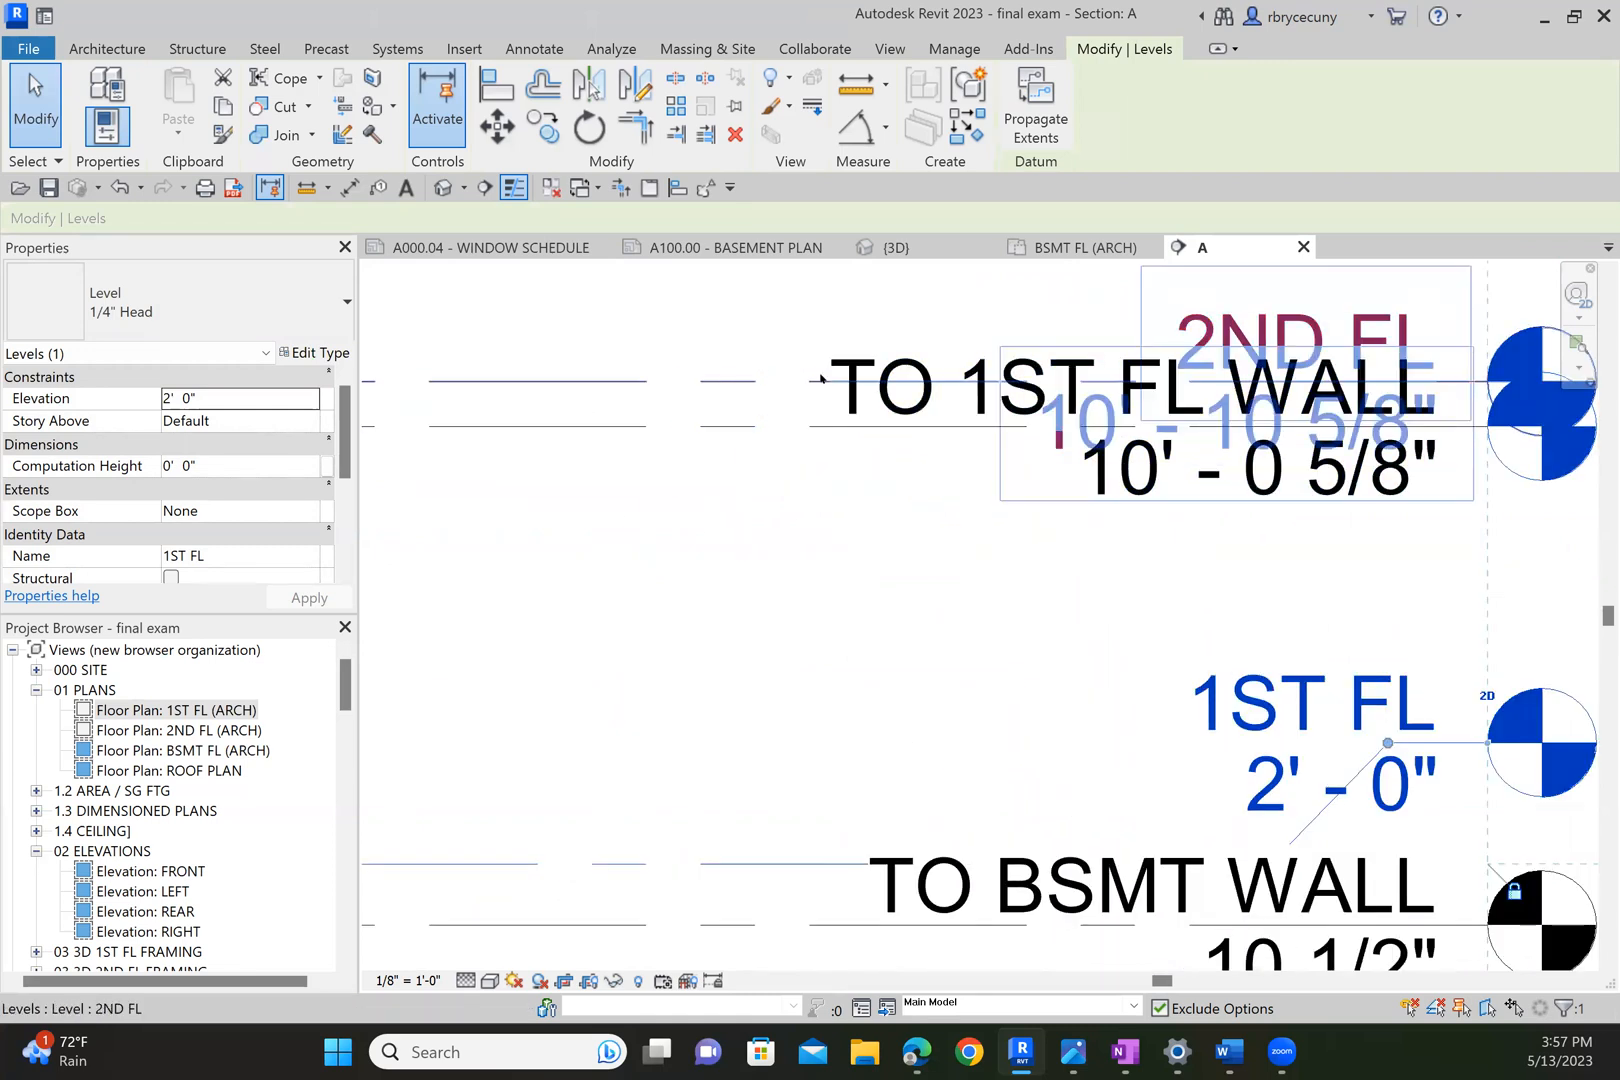
scroll(1328, 416, up, 3)
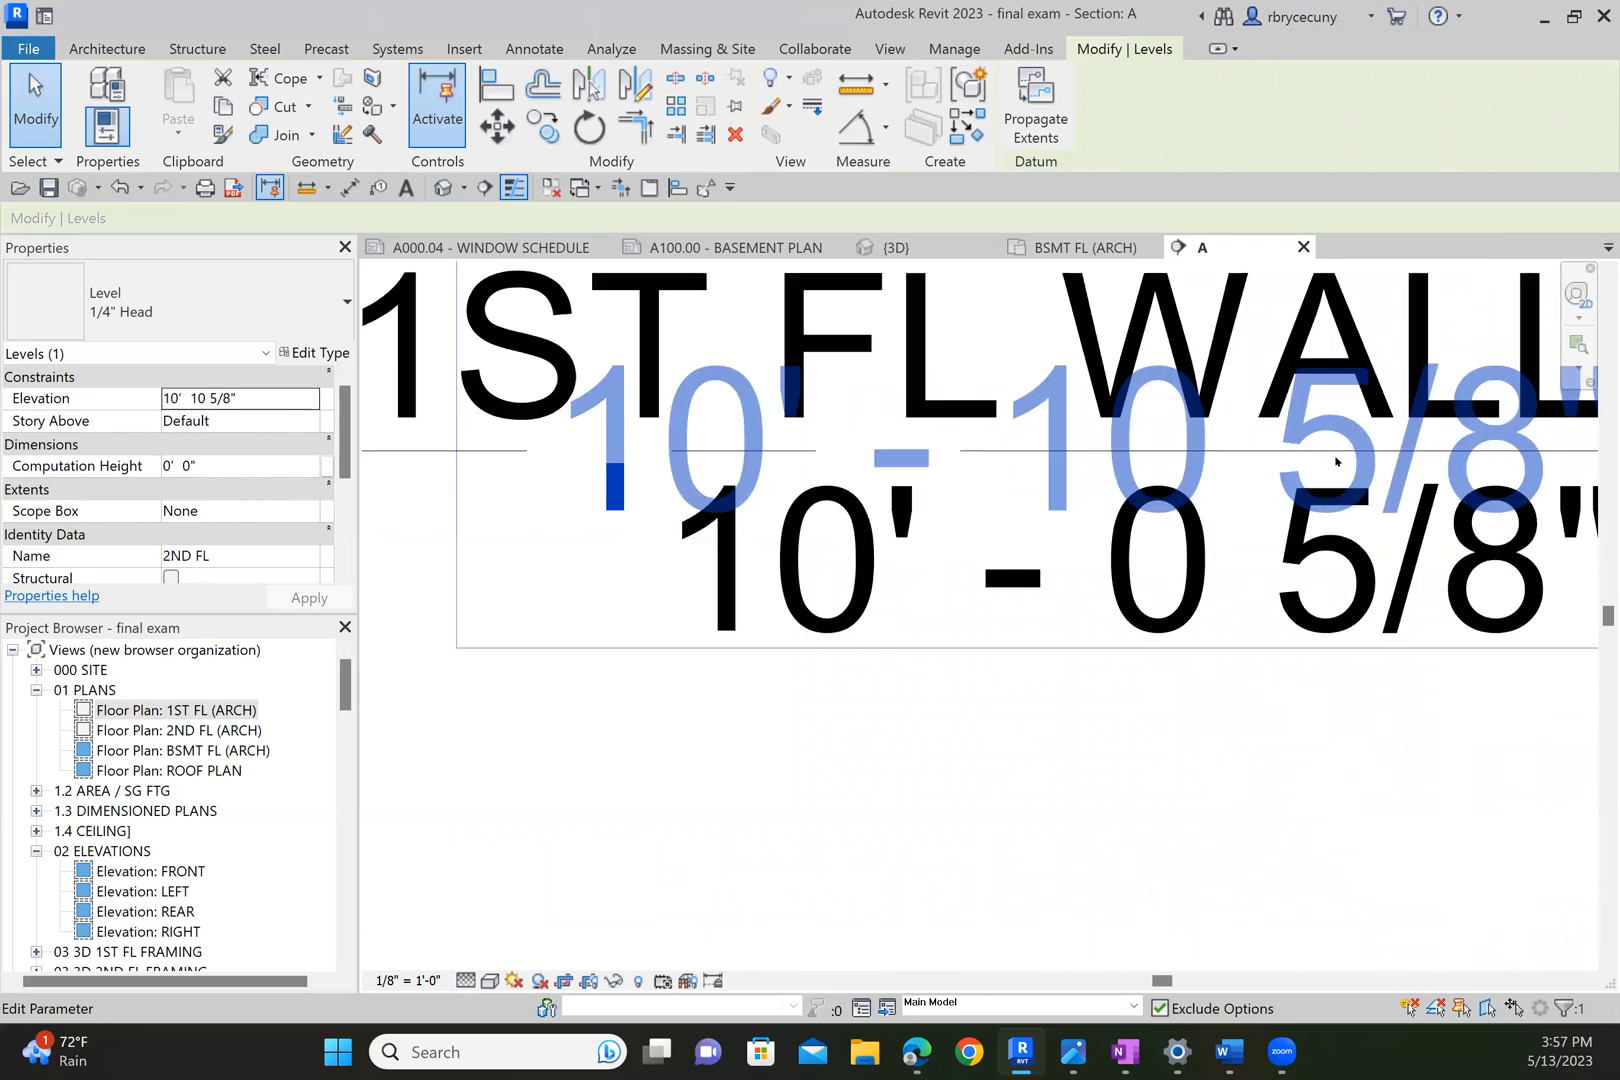
scroll(1336, 462, down, 3)
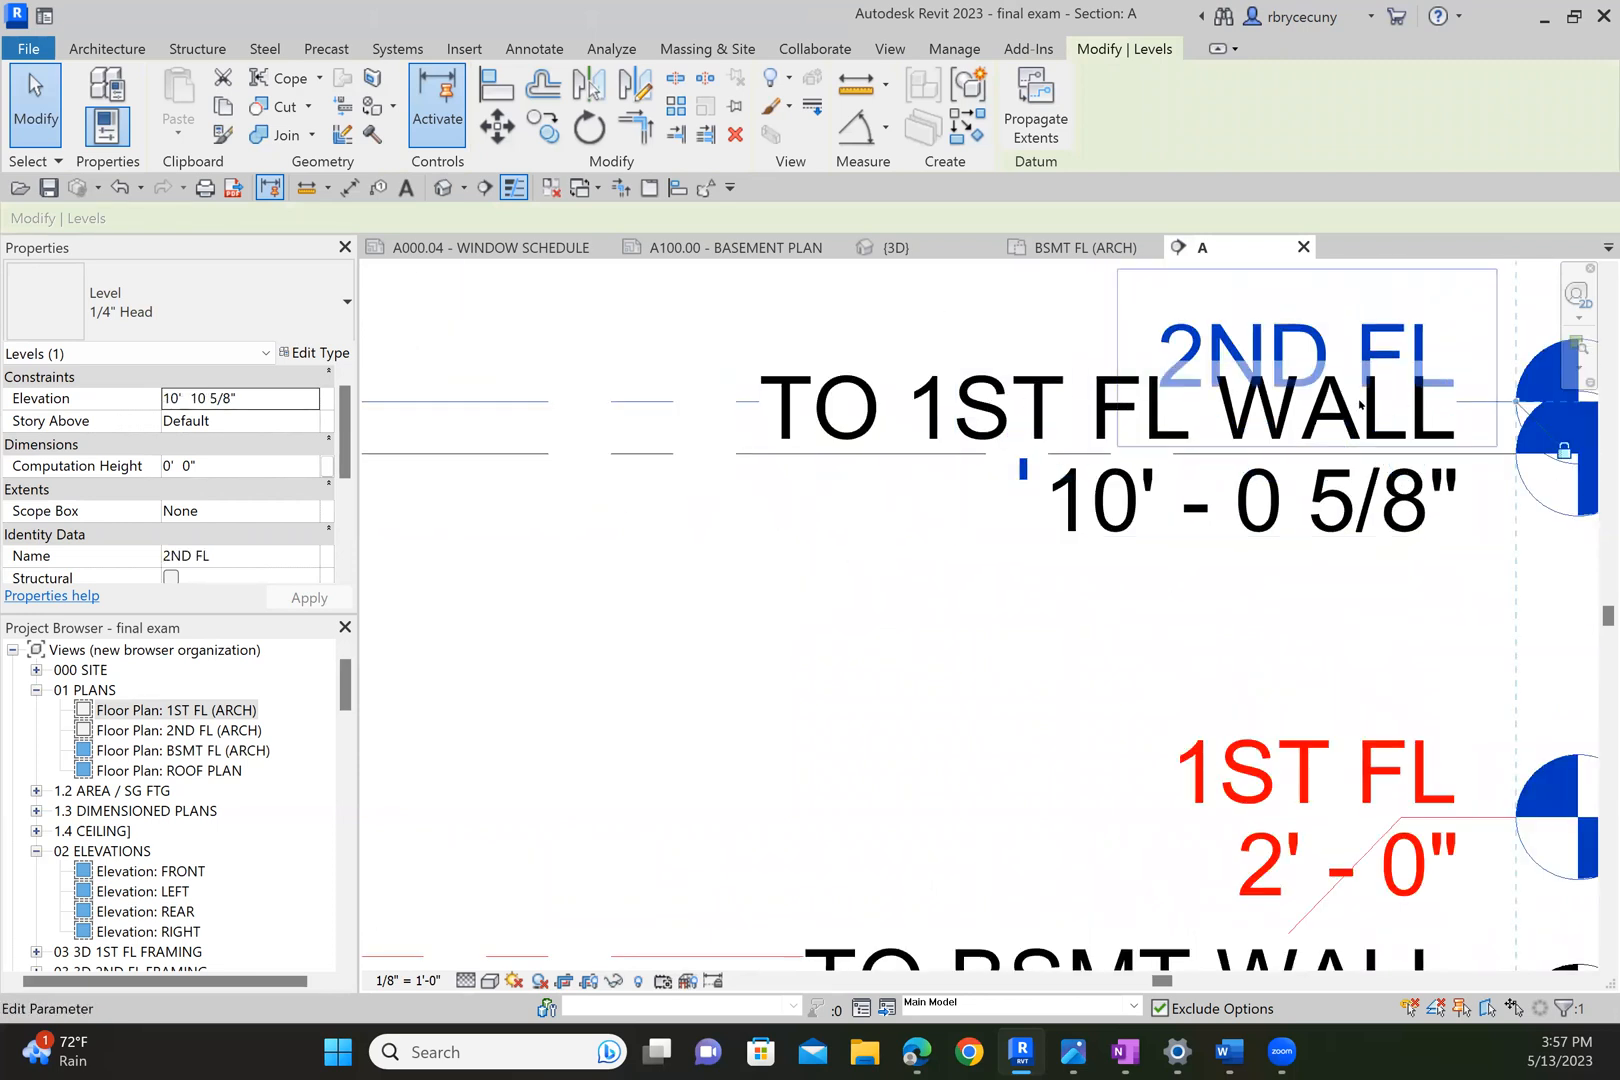
click(1391, 402)
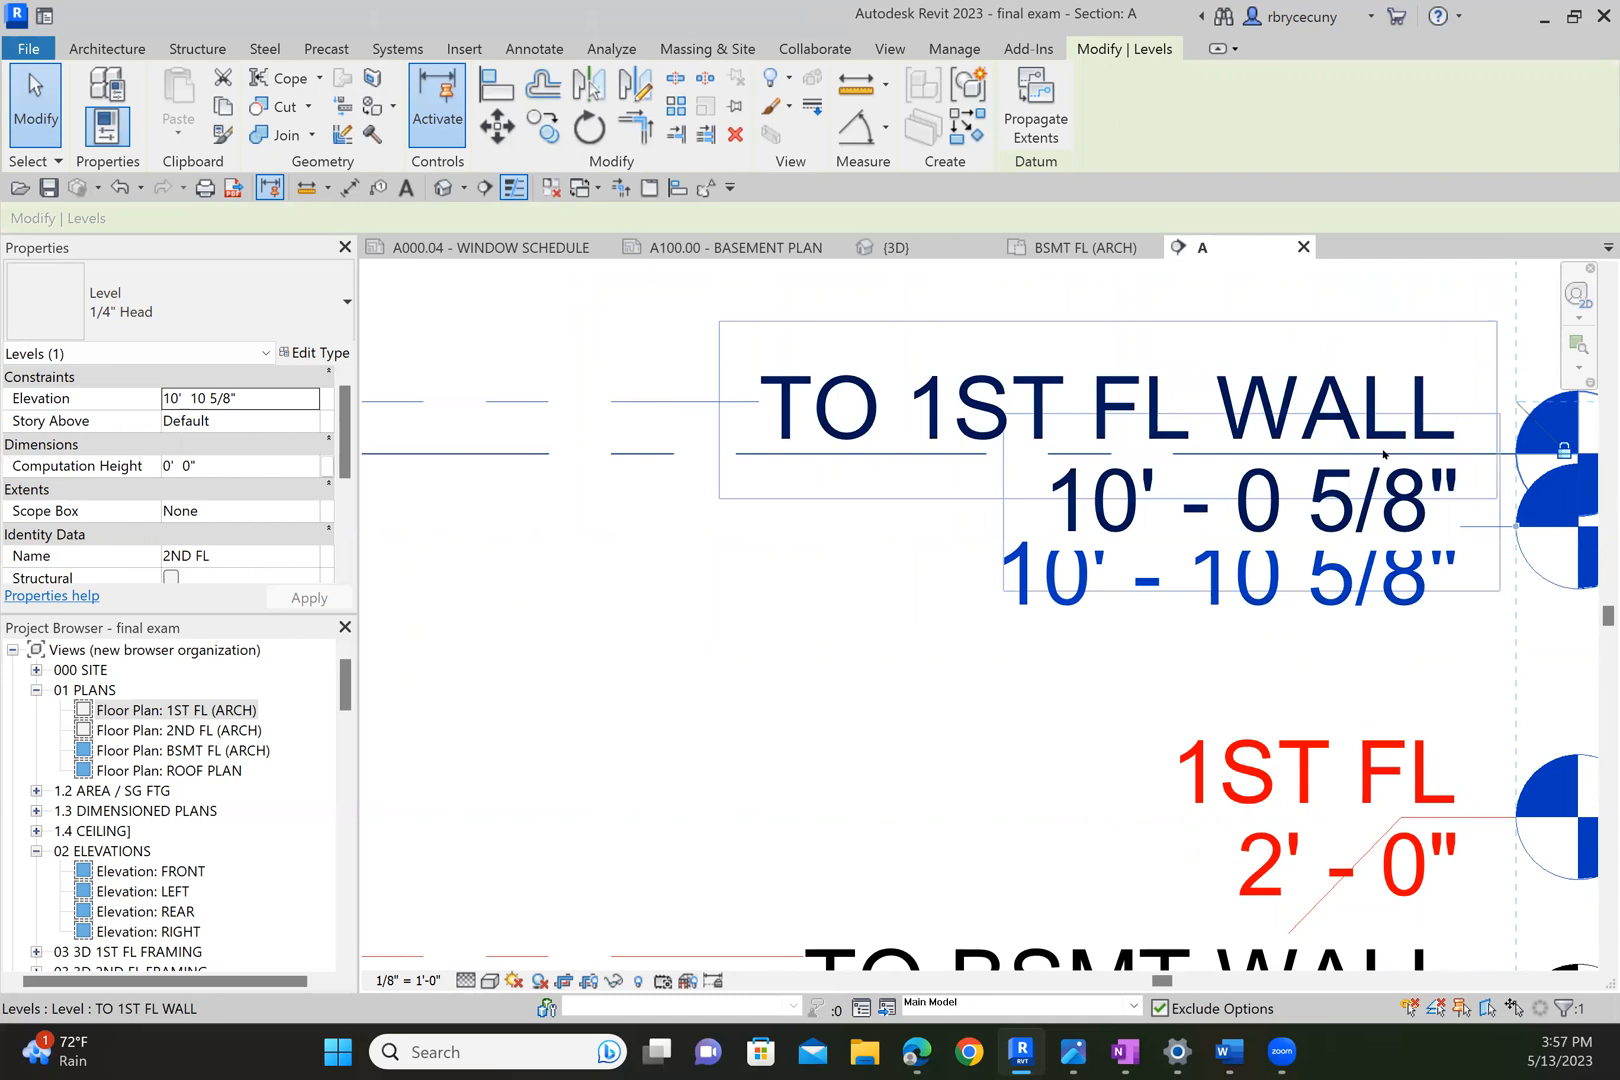
scroll(1362, 549, up, 1)
middle_drag(1365, 548, 1151, 601)
scroll(1127, 600, down, 1)
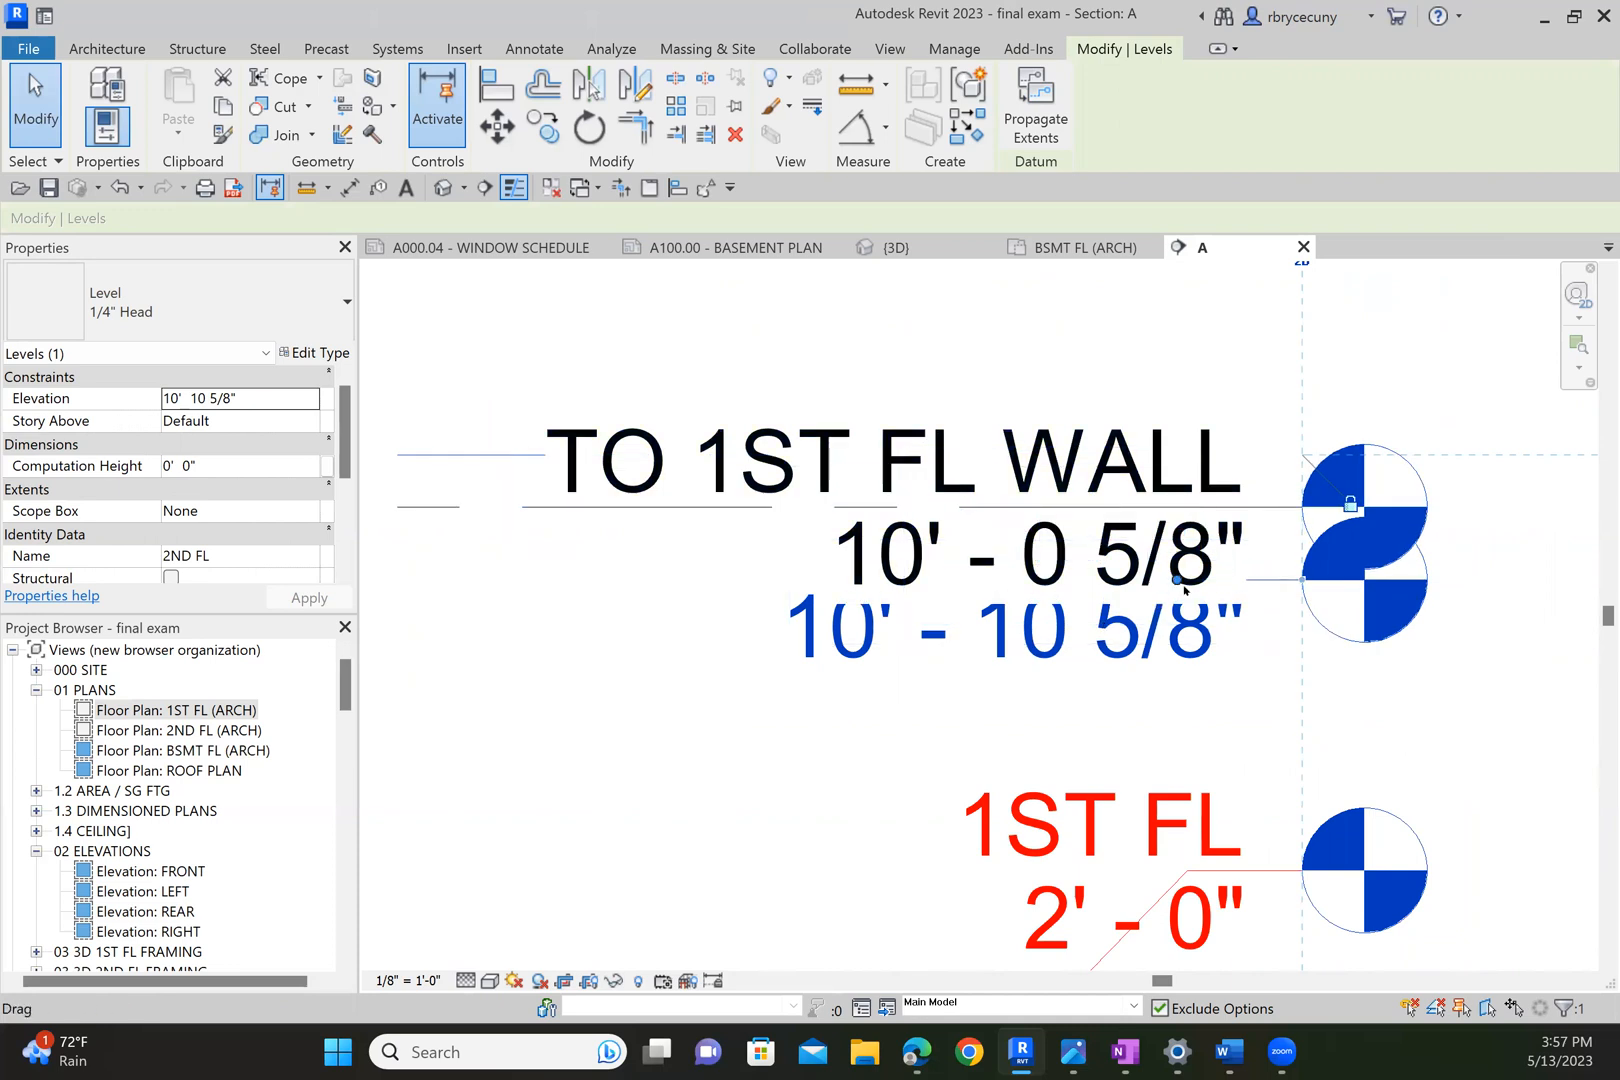
drag(1178, 583, 1160, 310)
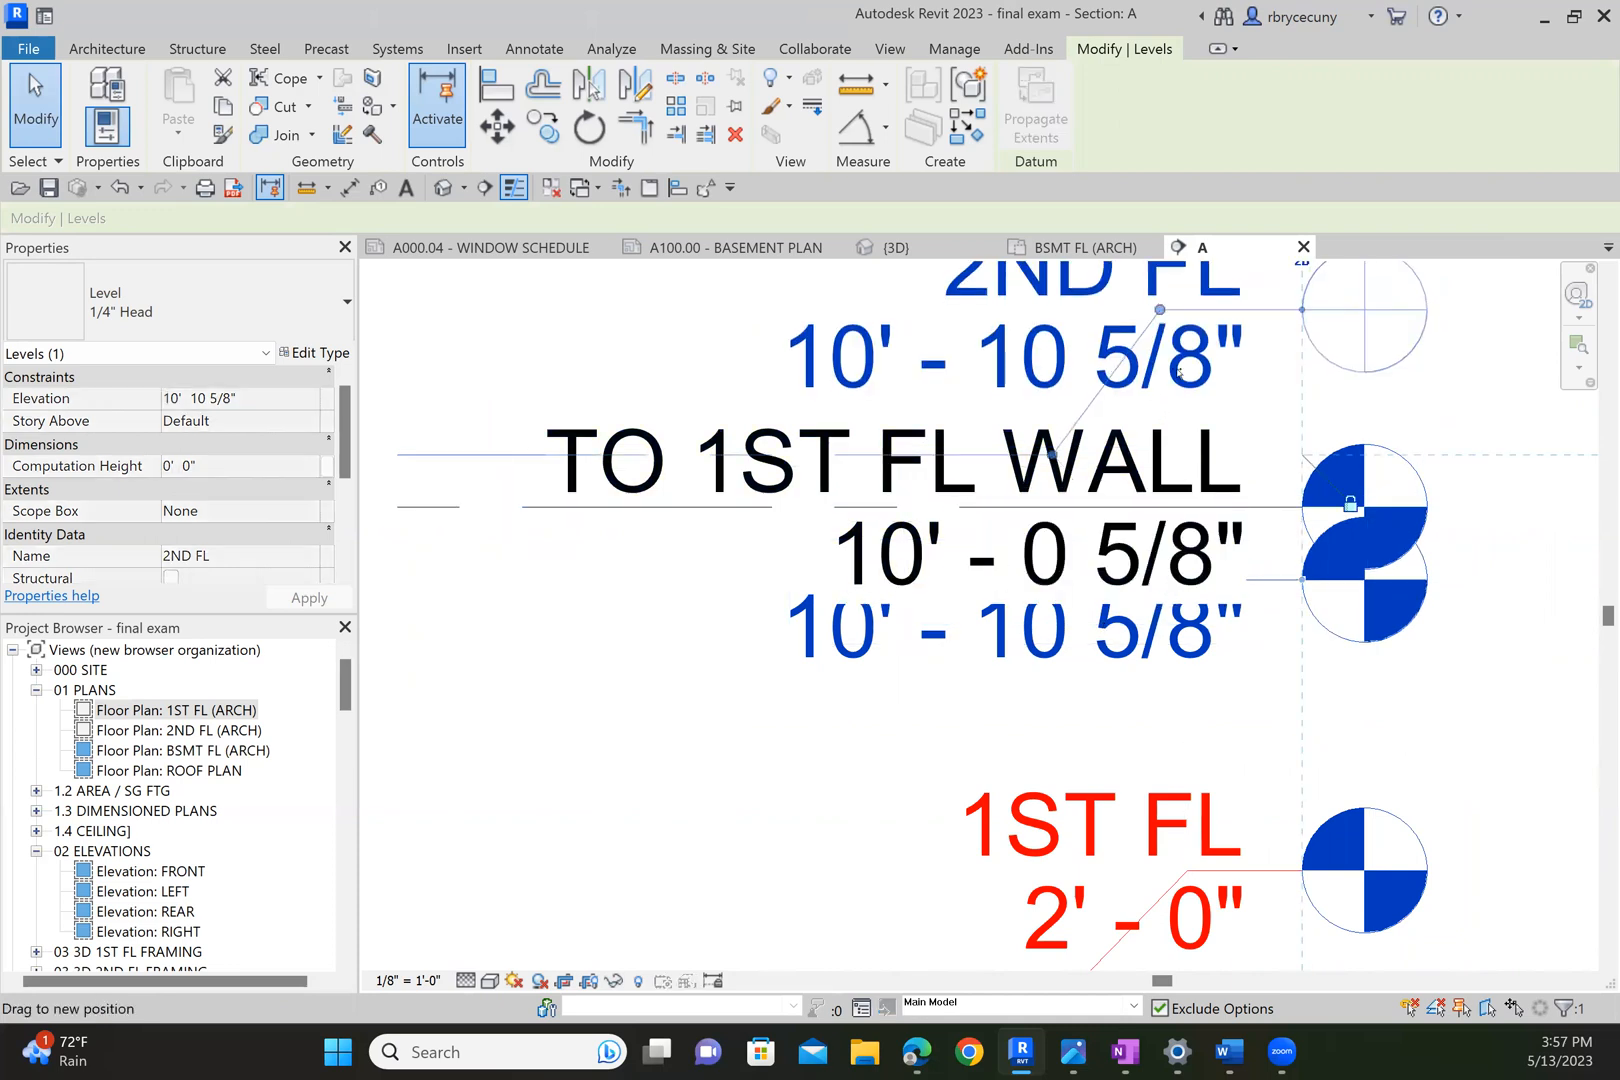
scroll(1094, 541, down, 2)
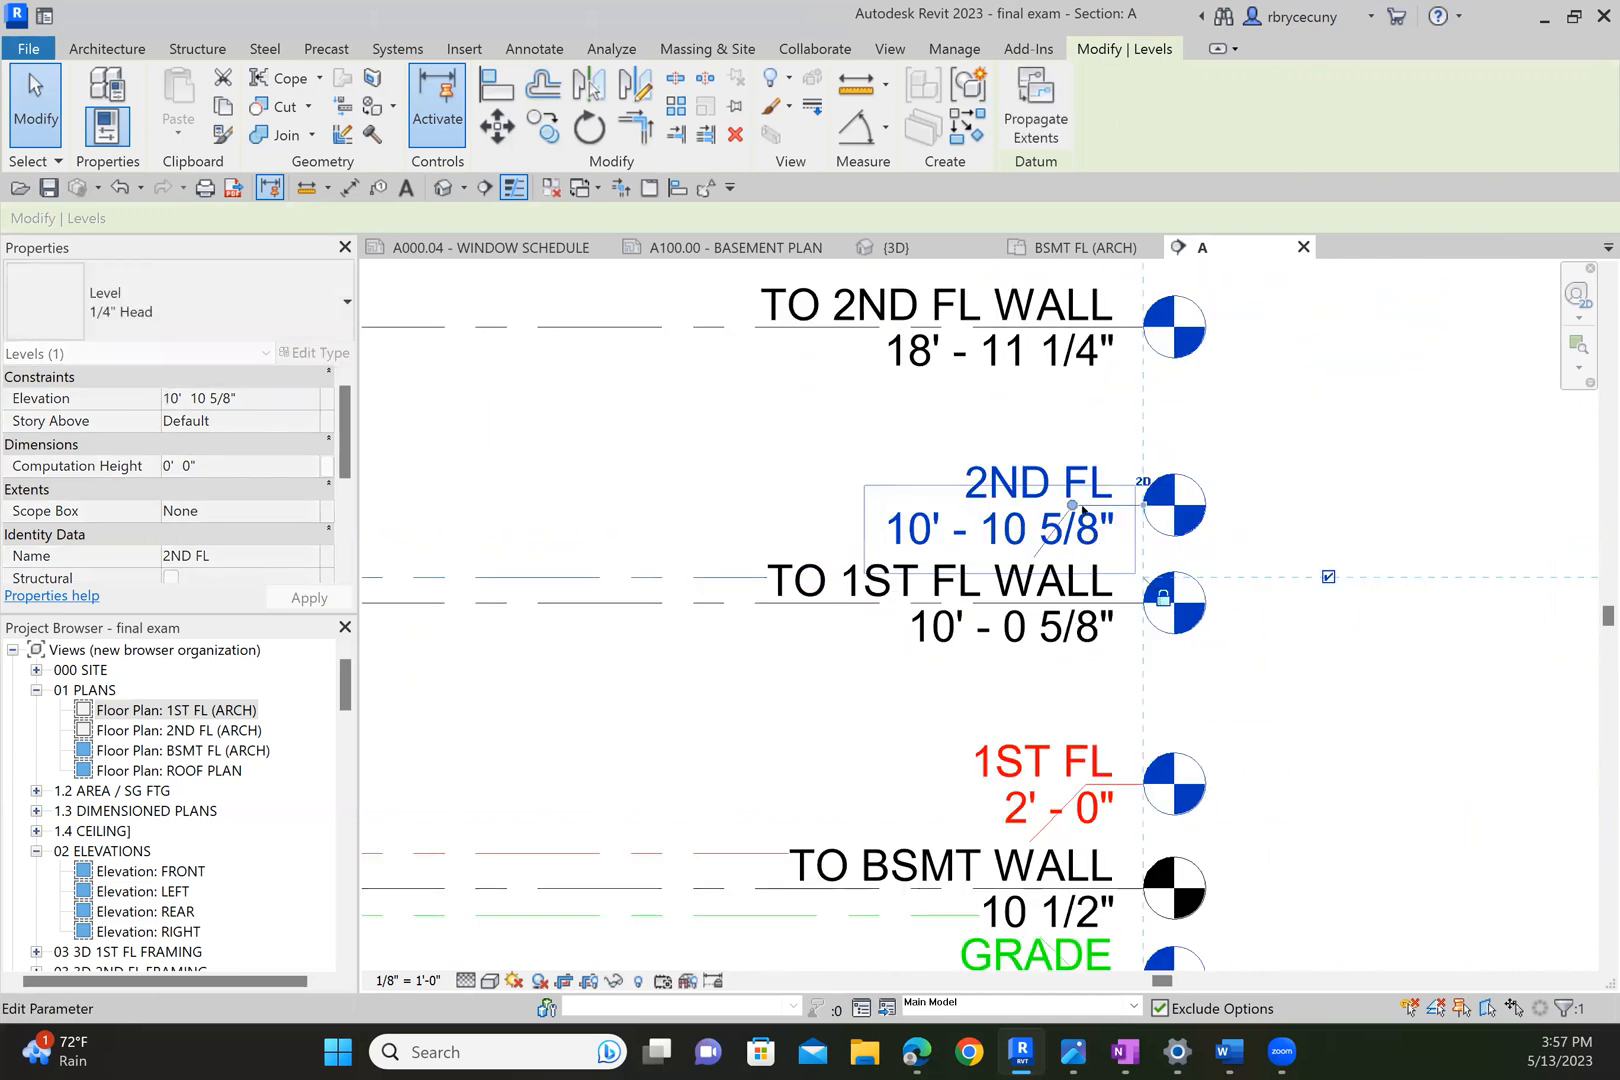
scroll(1071, 437, up, 2)
drag(1071, 437, 1068, 436)
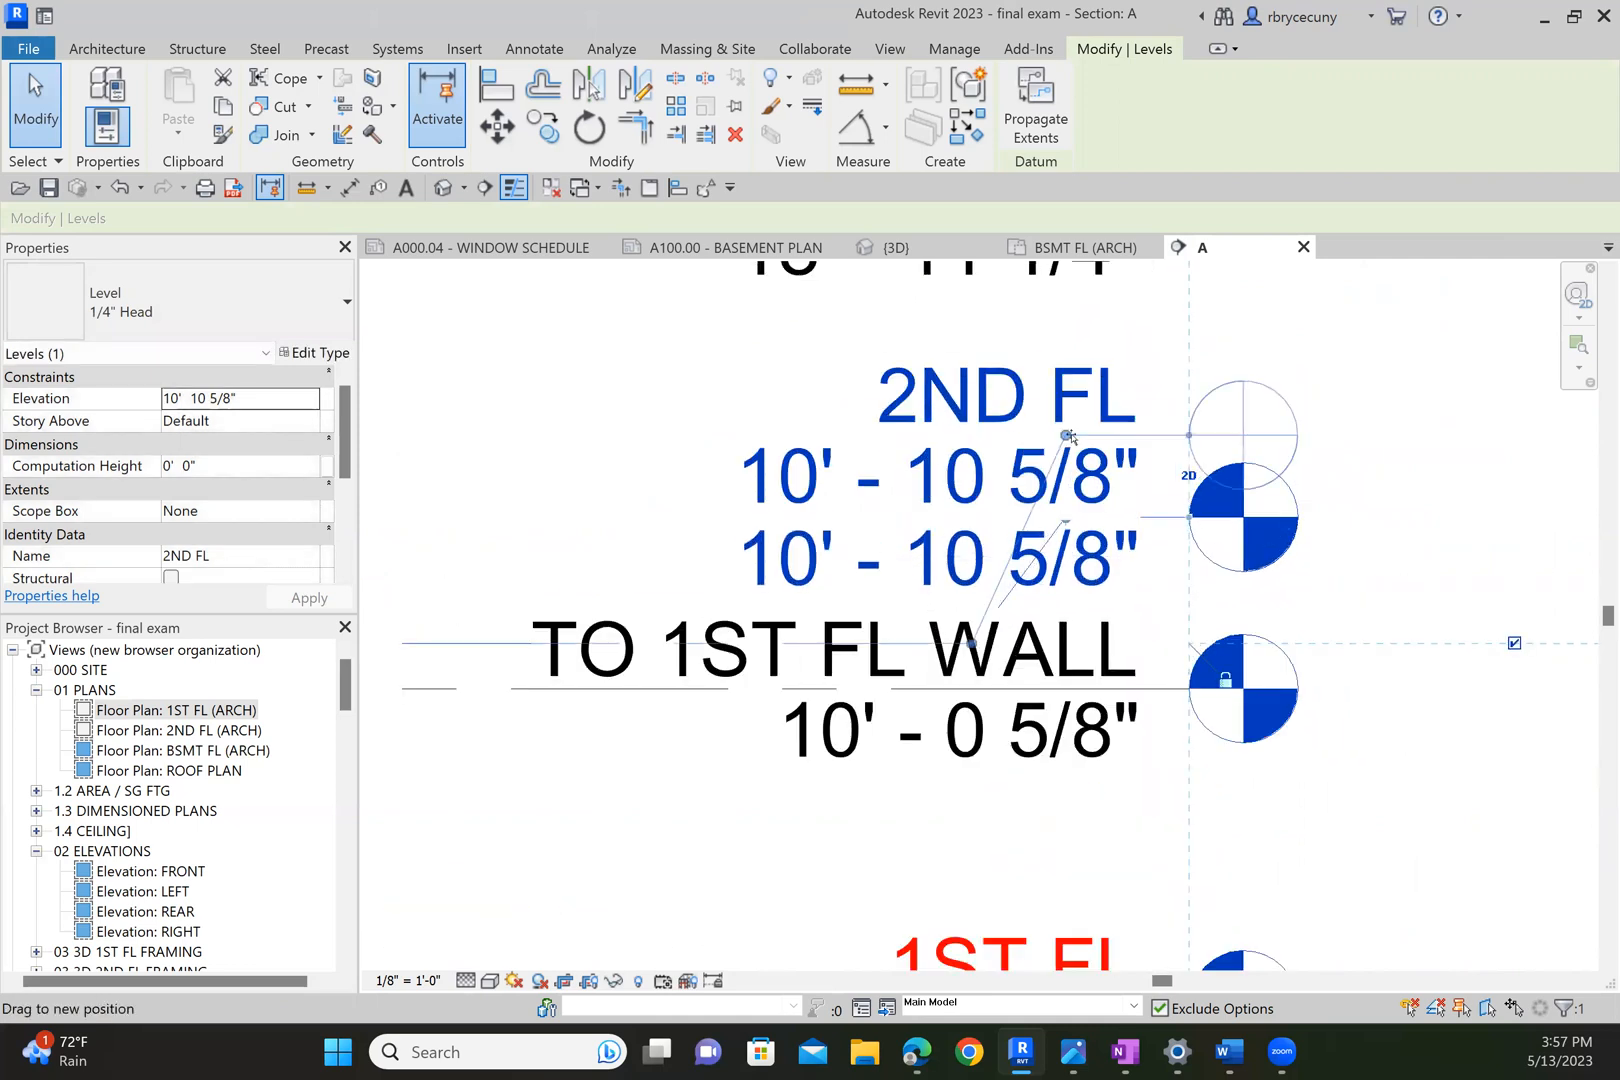
scroll(1069, 474, down, 2)
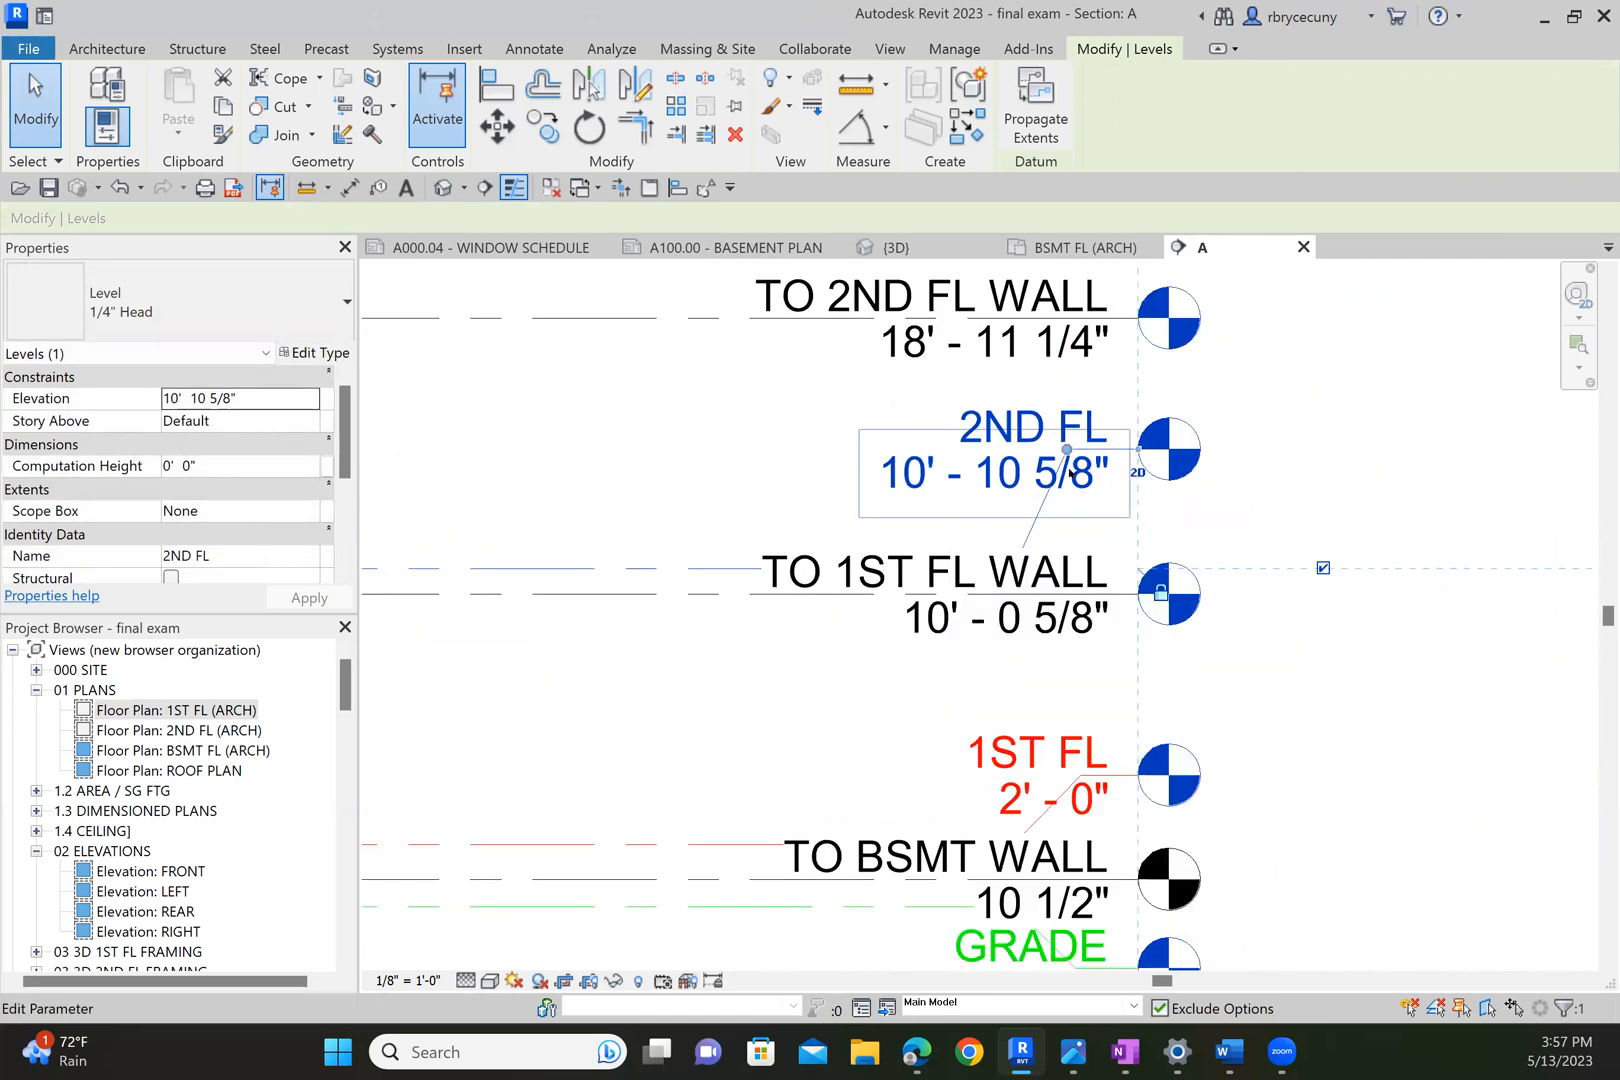
Add an elbow to the BO BSMT WALL level line so its head sits below the BSMT FL (ARCH) head.
middle_drag(1305, 652, 1362, 539)
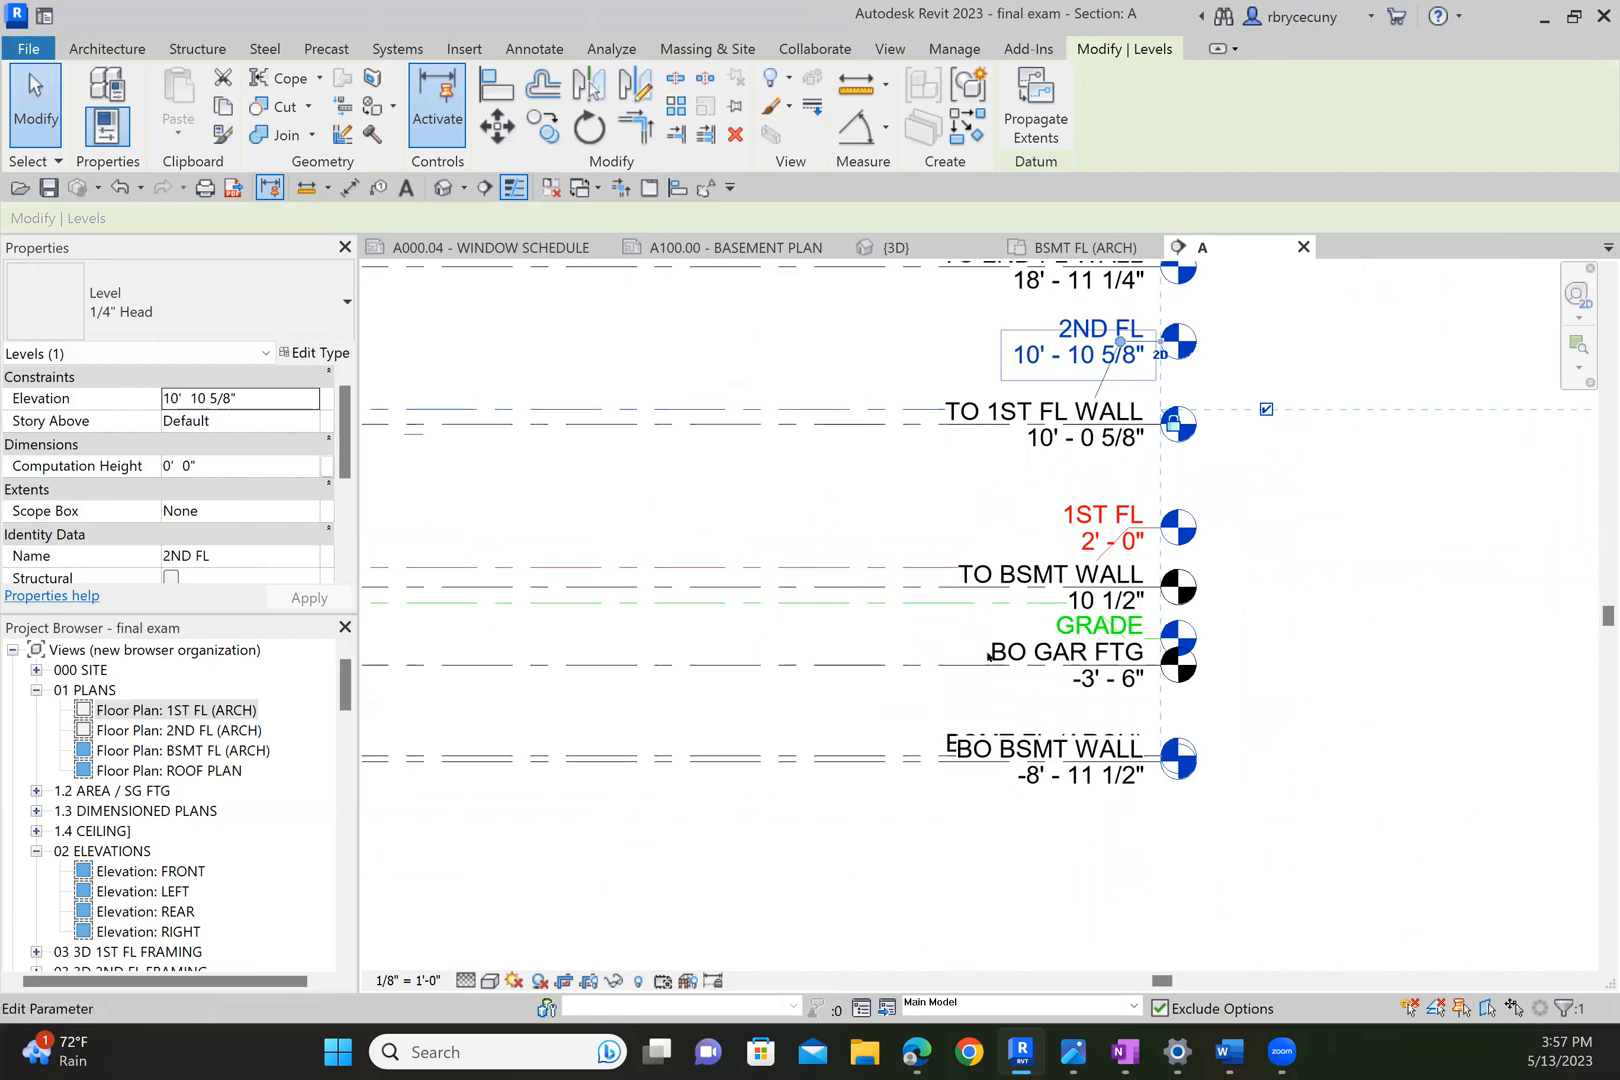
scroll(880, 772, up, 2)
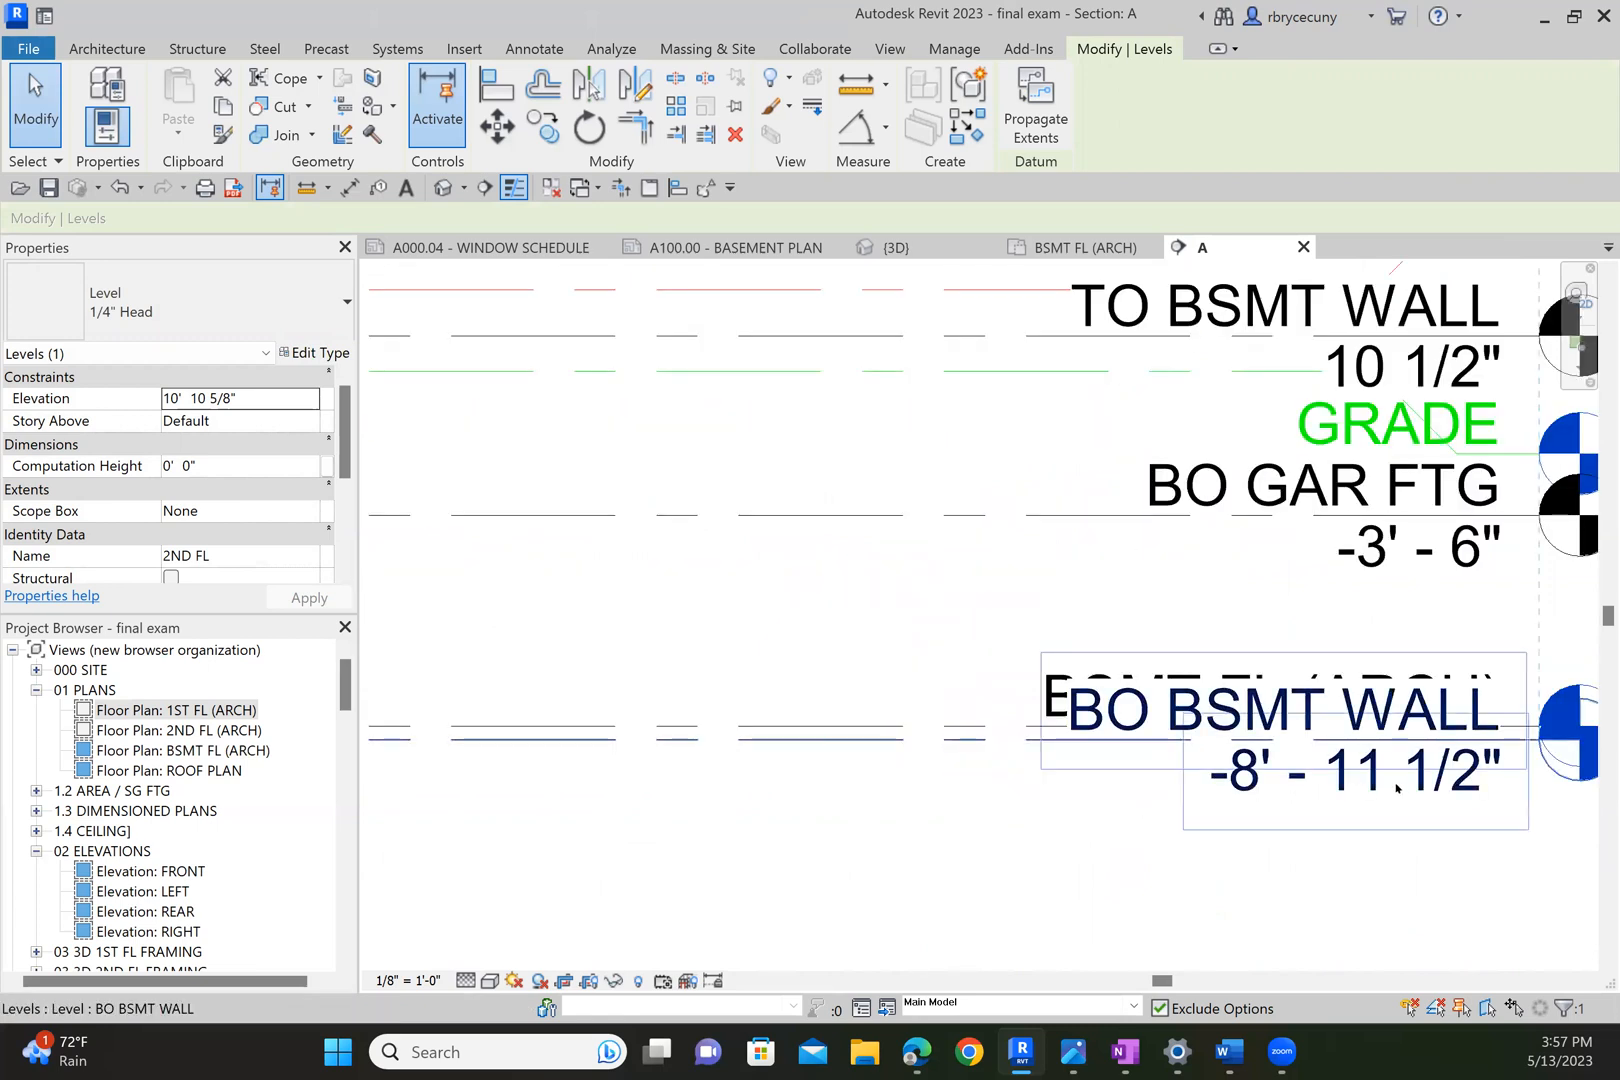
click(1459, 741)
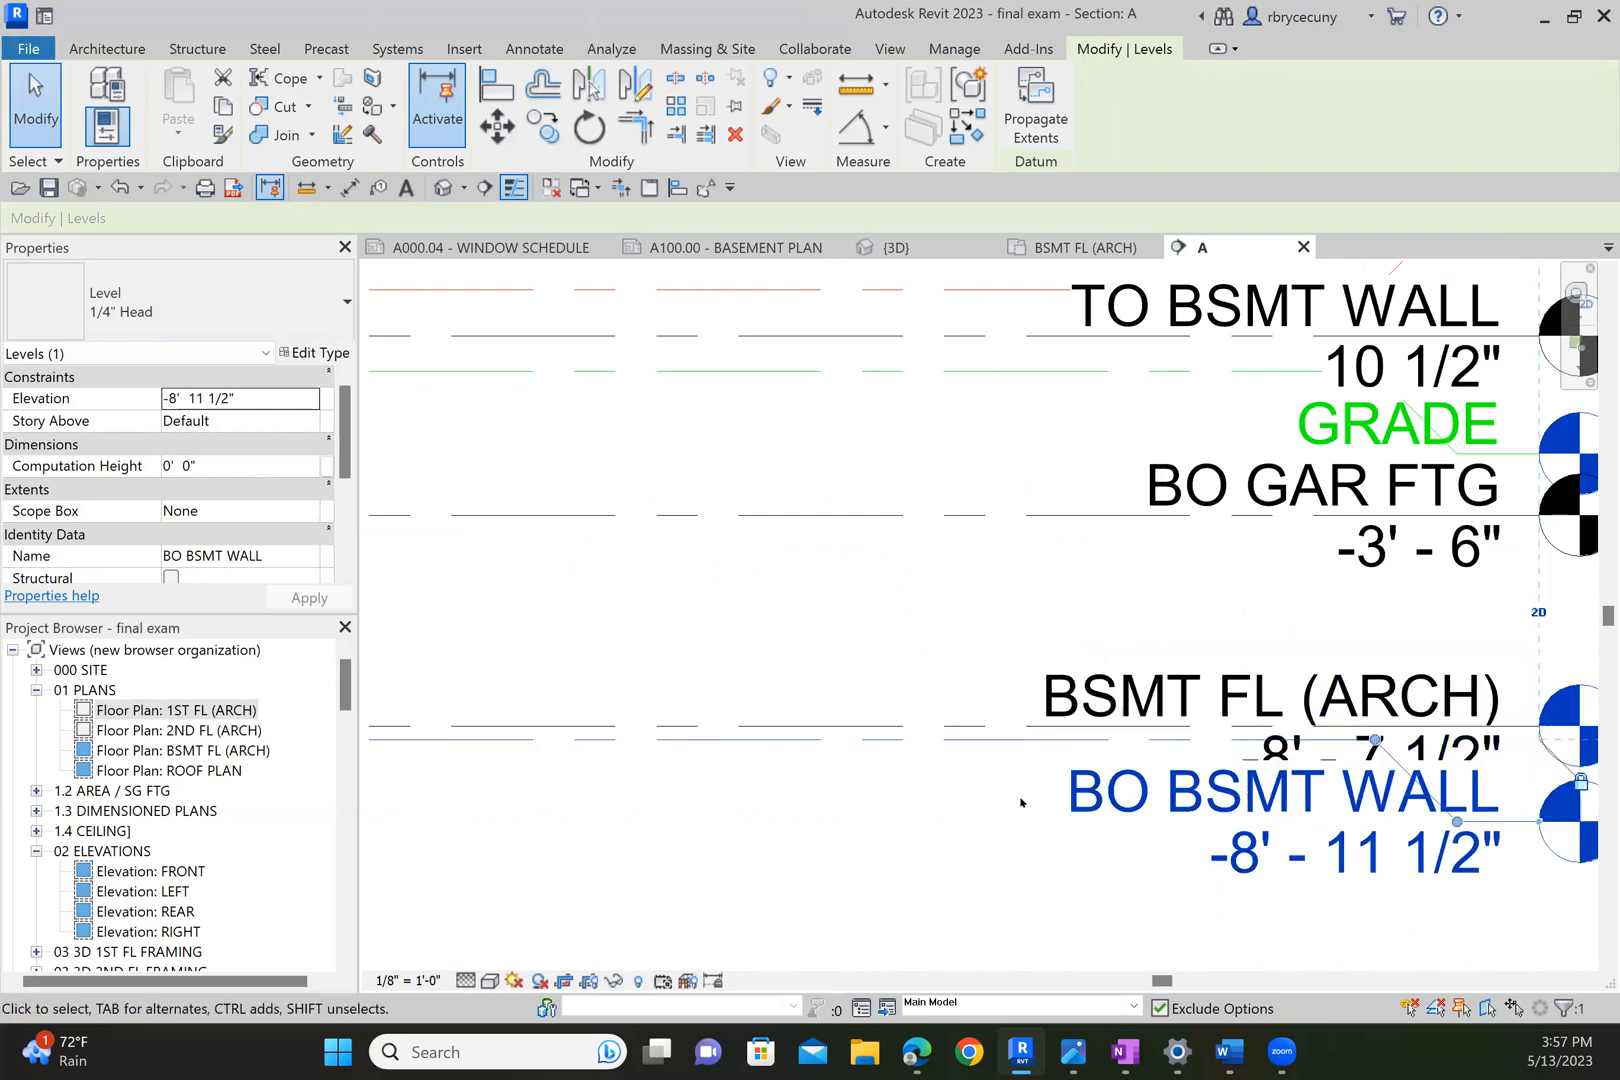
scroll(1020, 803, down, 5)
scroll(1092, 832, up, 4)
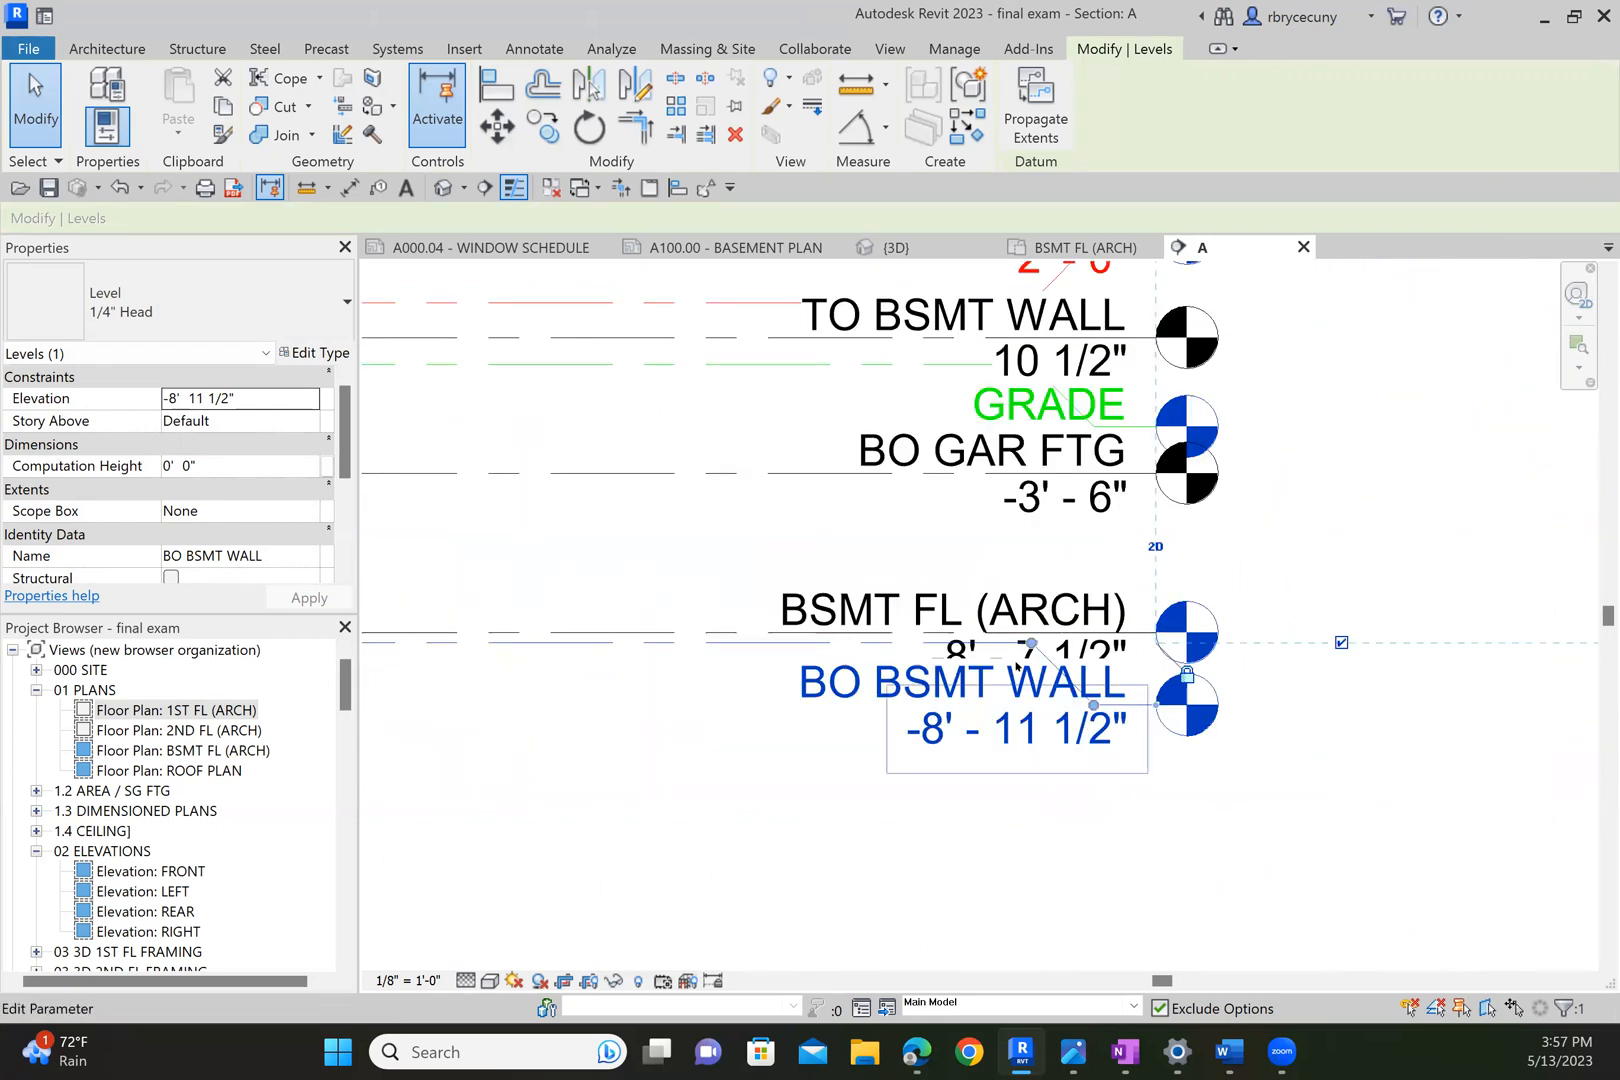
Add an elbow to the BSMT FL (ARCH) level line and raise its head clear of the BO BSMT WALL label.
click(721, 632)
click(1093, 632)
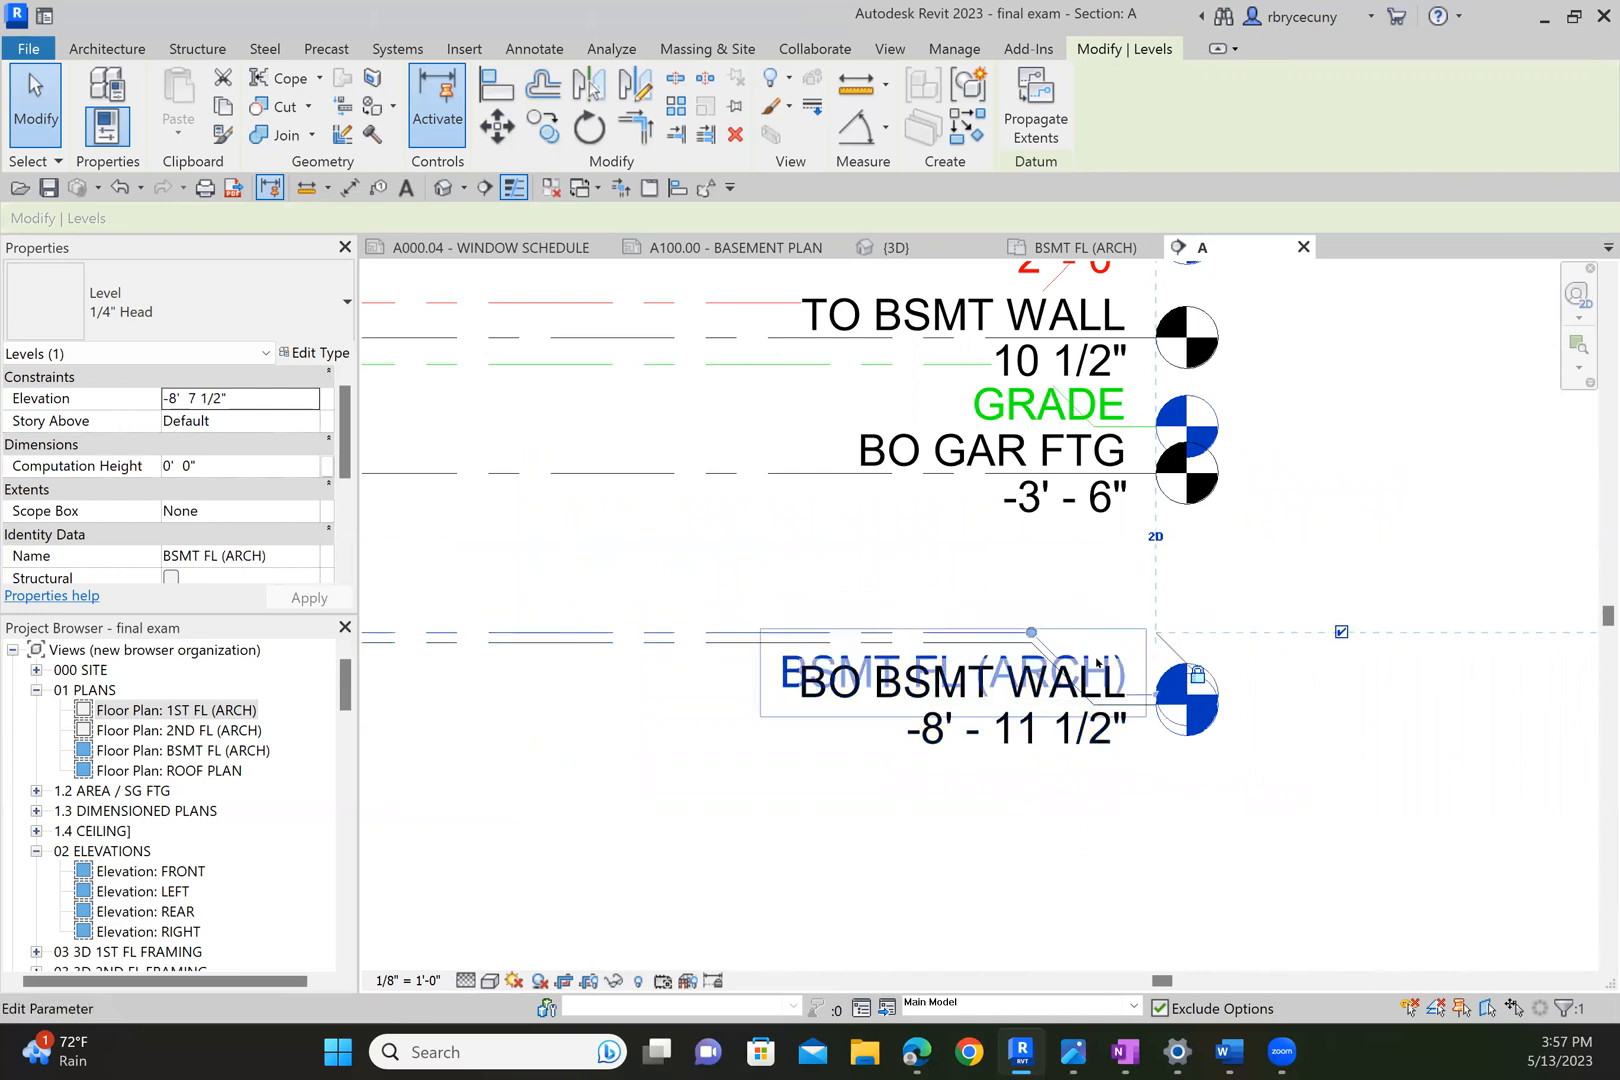
drag(1096, 580, 1094, 577)
click(1424, 815)
scroll(1424, 815, down, 3)
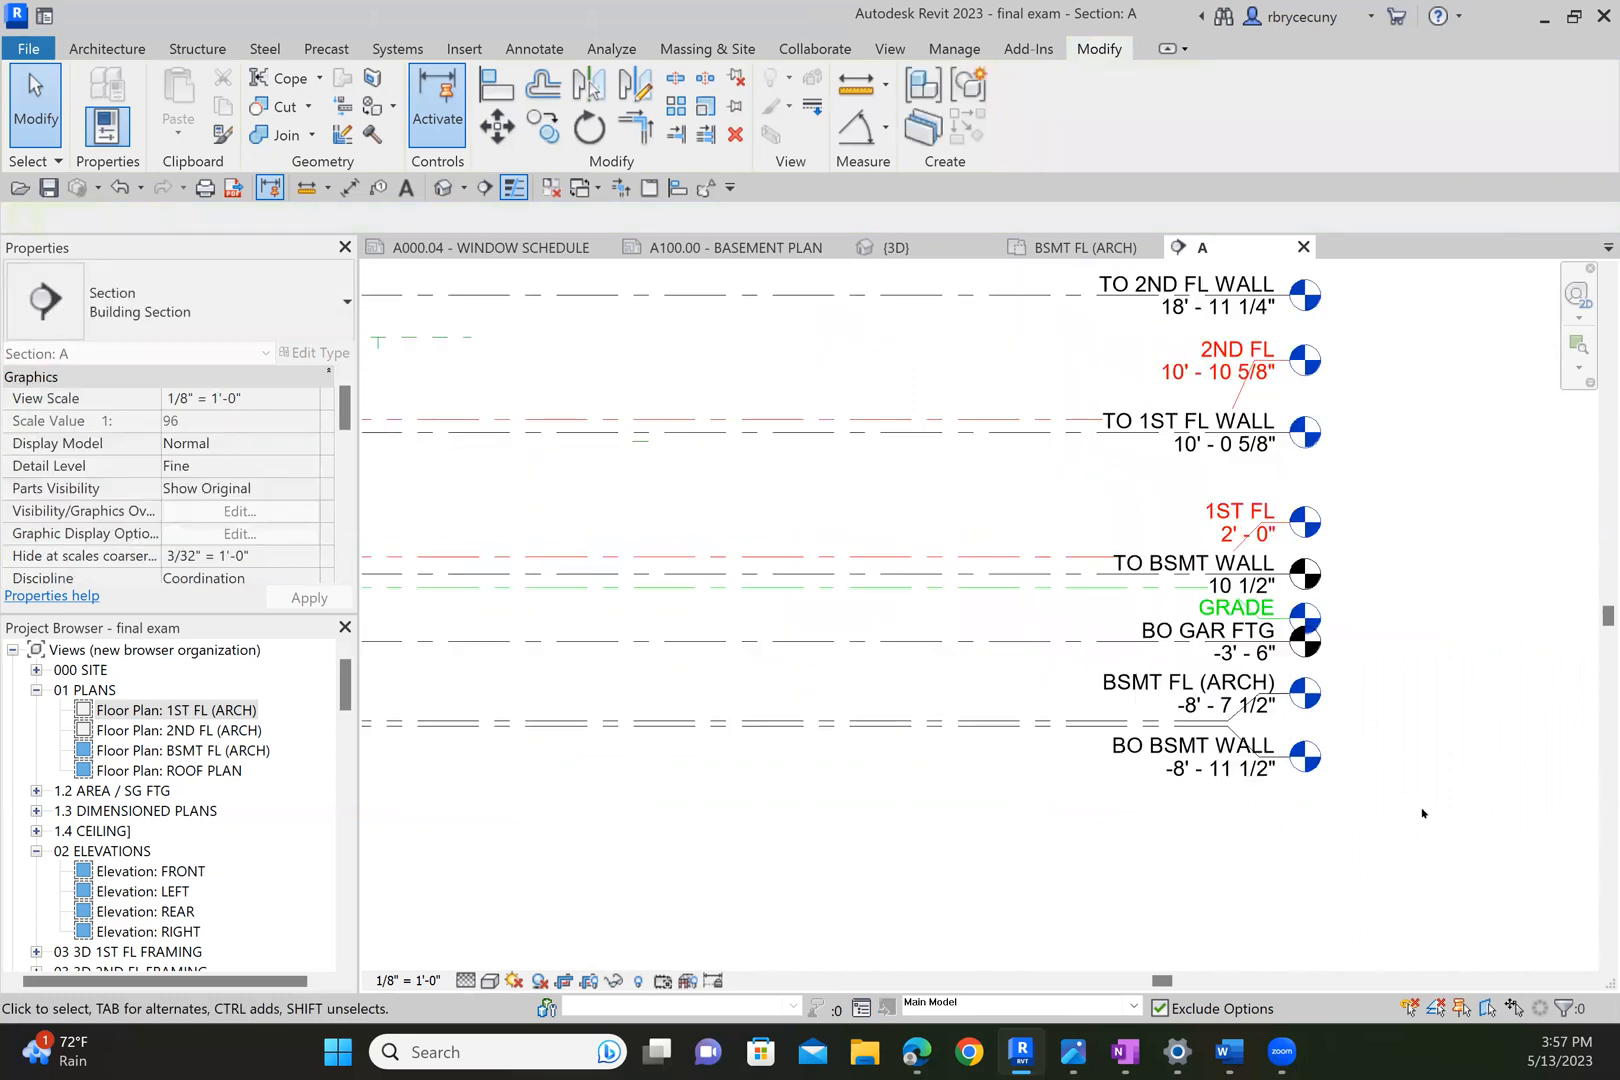
mouse_move(1274, 820)
middle_down()
mouse_move(1148, 853)
mouse_move(1276, 835)
middle_up()
scroll(1148, 853, down, 1)
scroll(1269, 832, down, 2)
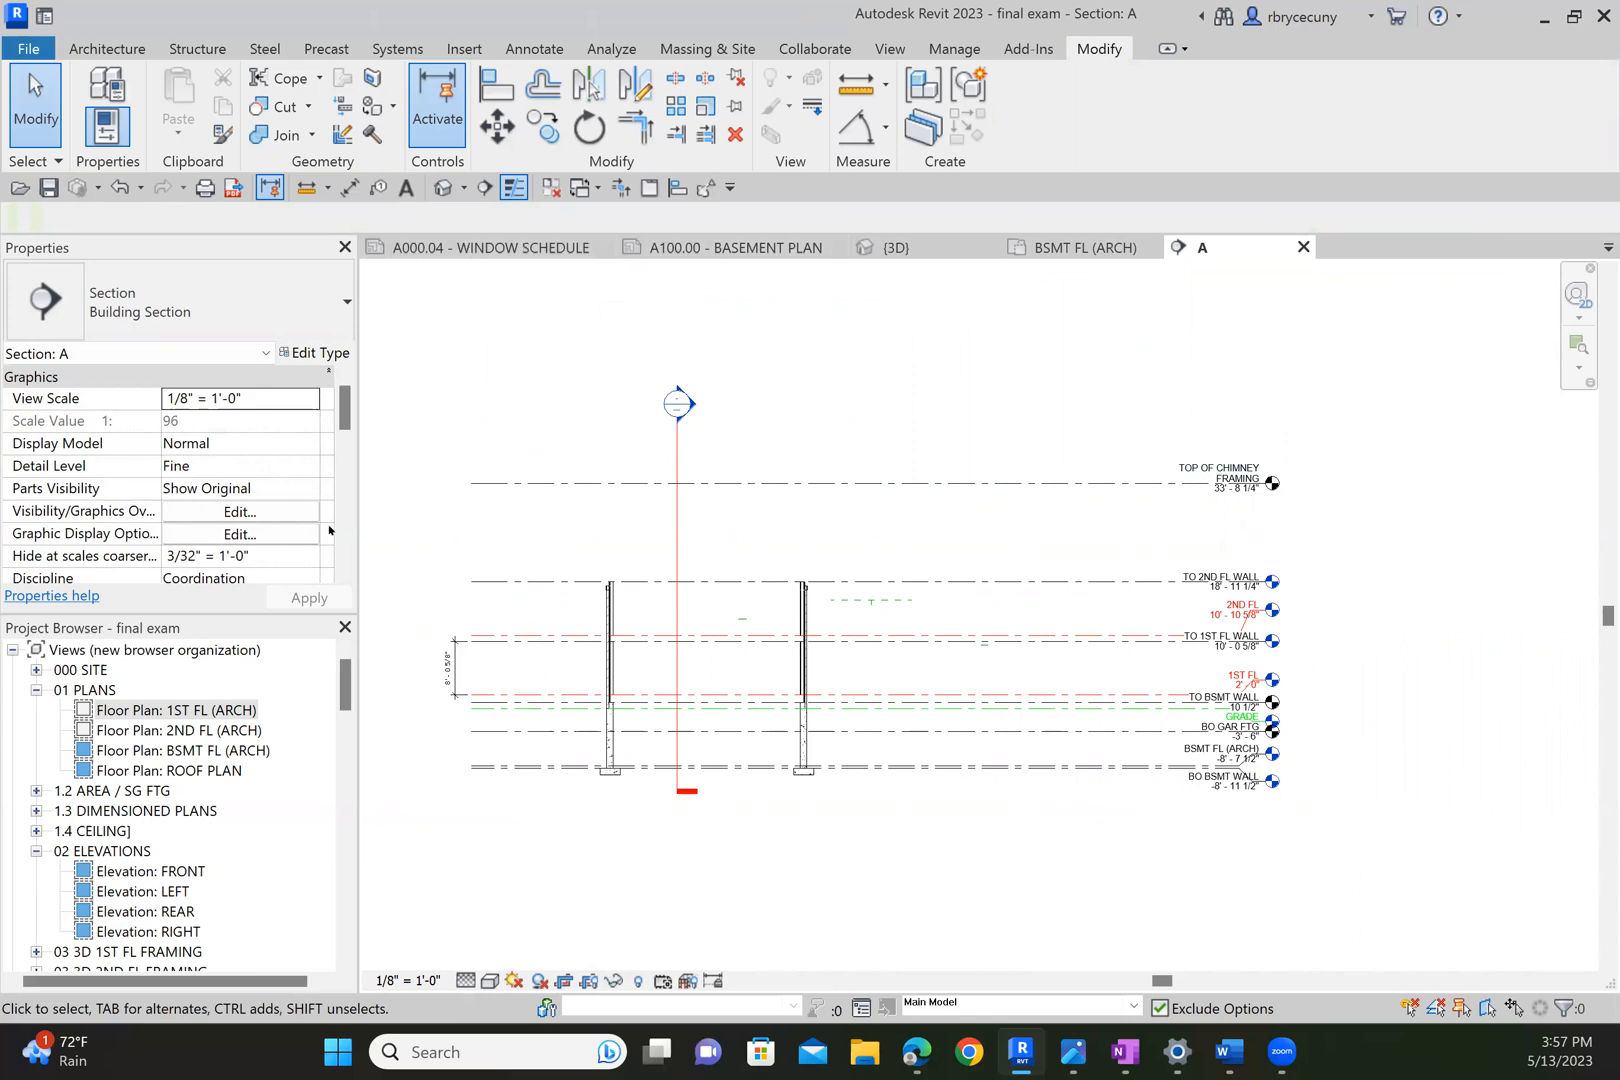
Examine the level heads in section 1, reached from the vertical section line on the 1ST FL (ARCH) plan, and return to section A.
double_click(203, 709)
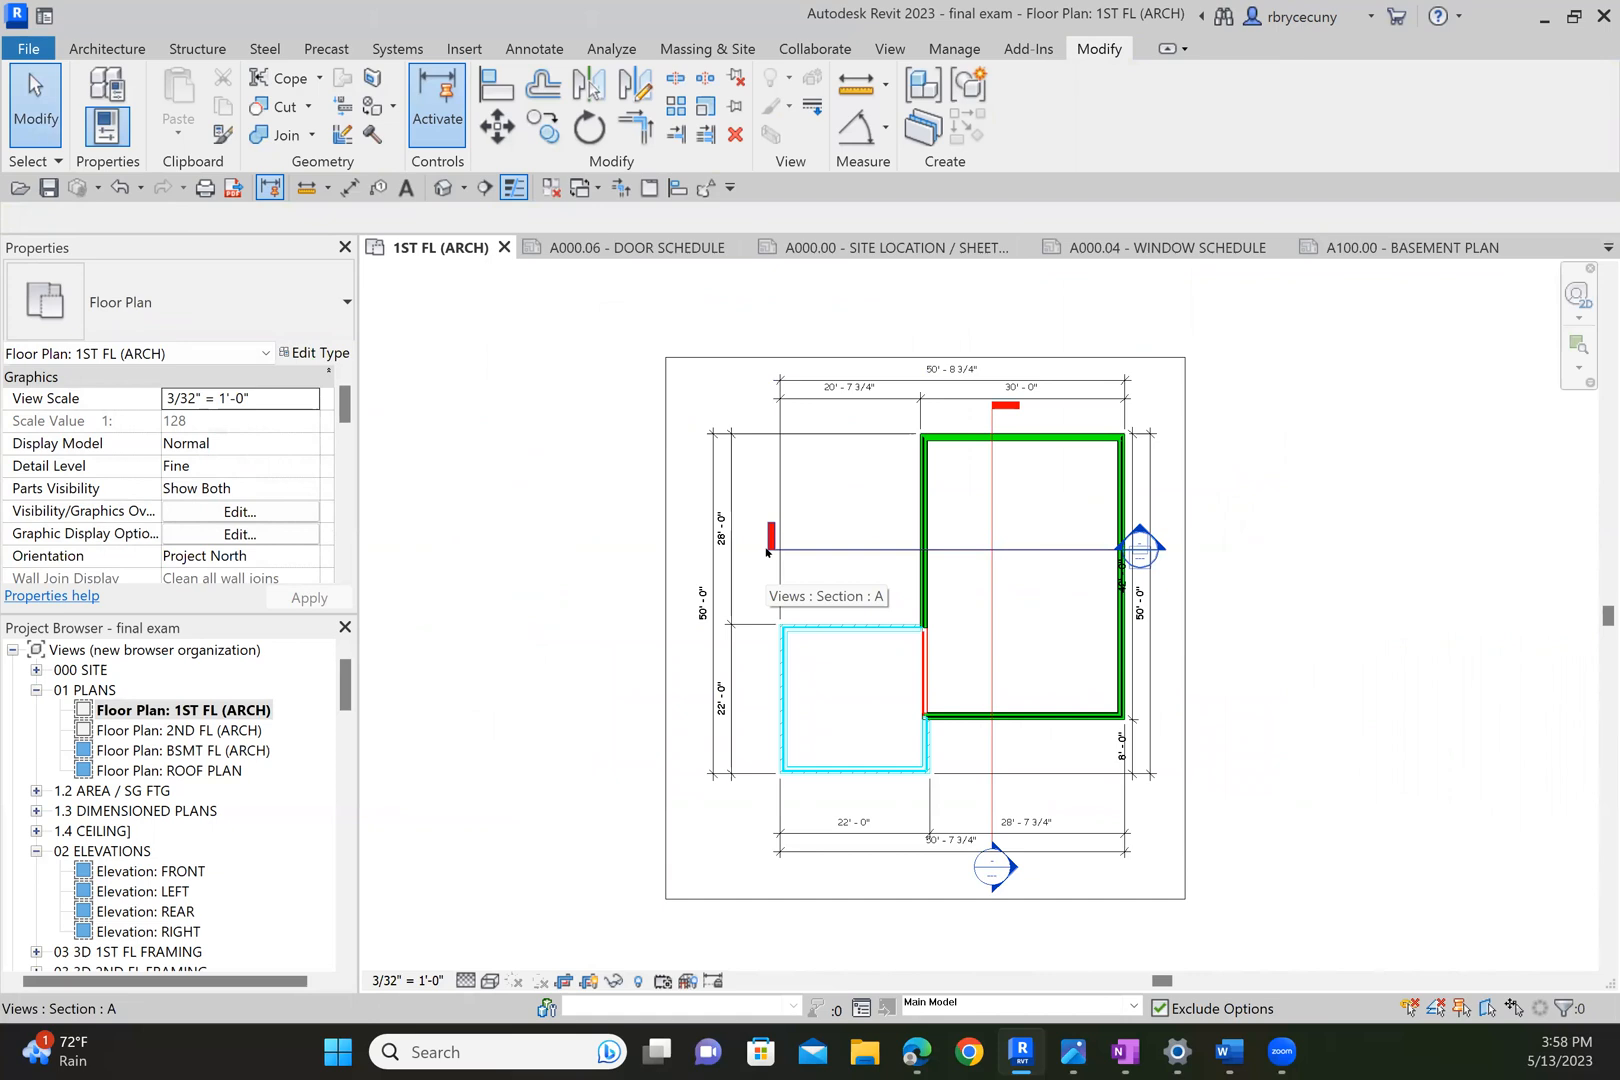
right_click(991, 622)
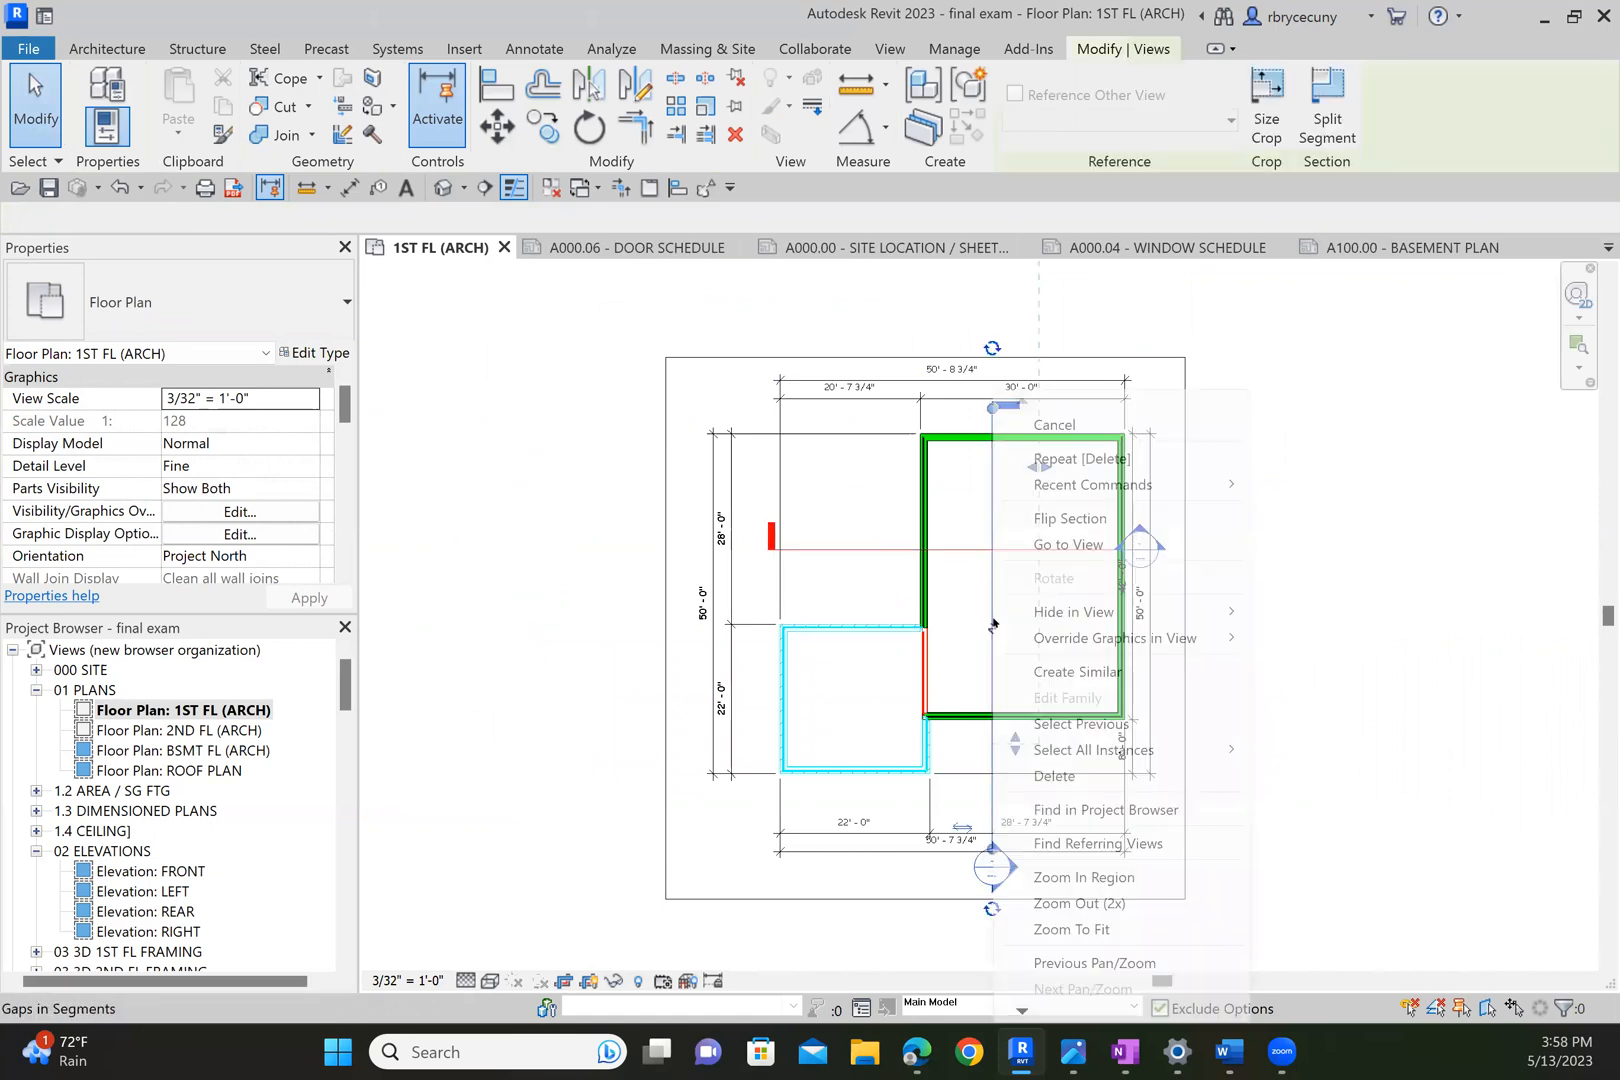
click(1068, 545)
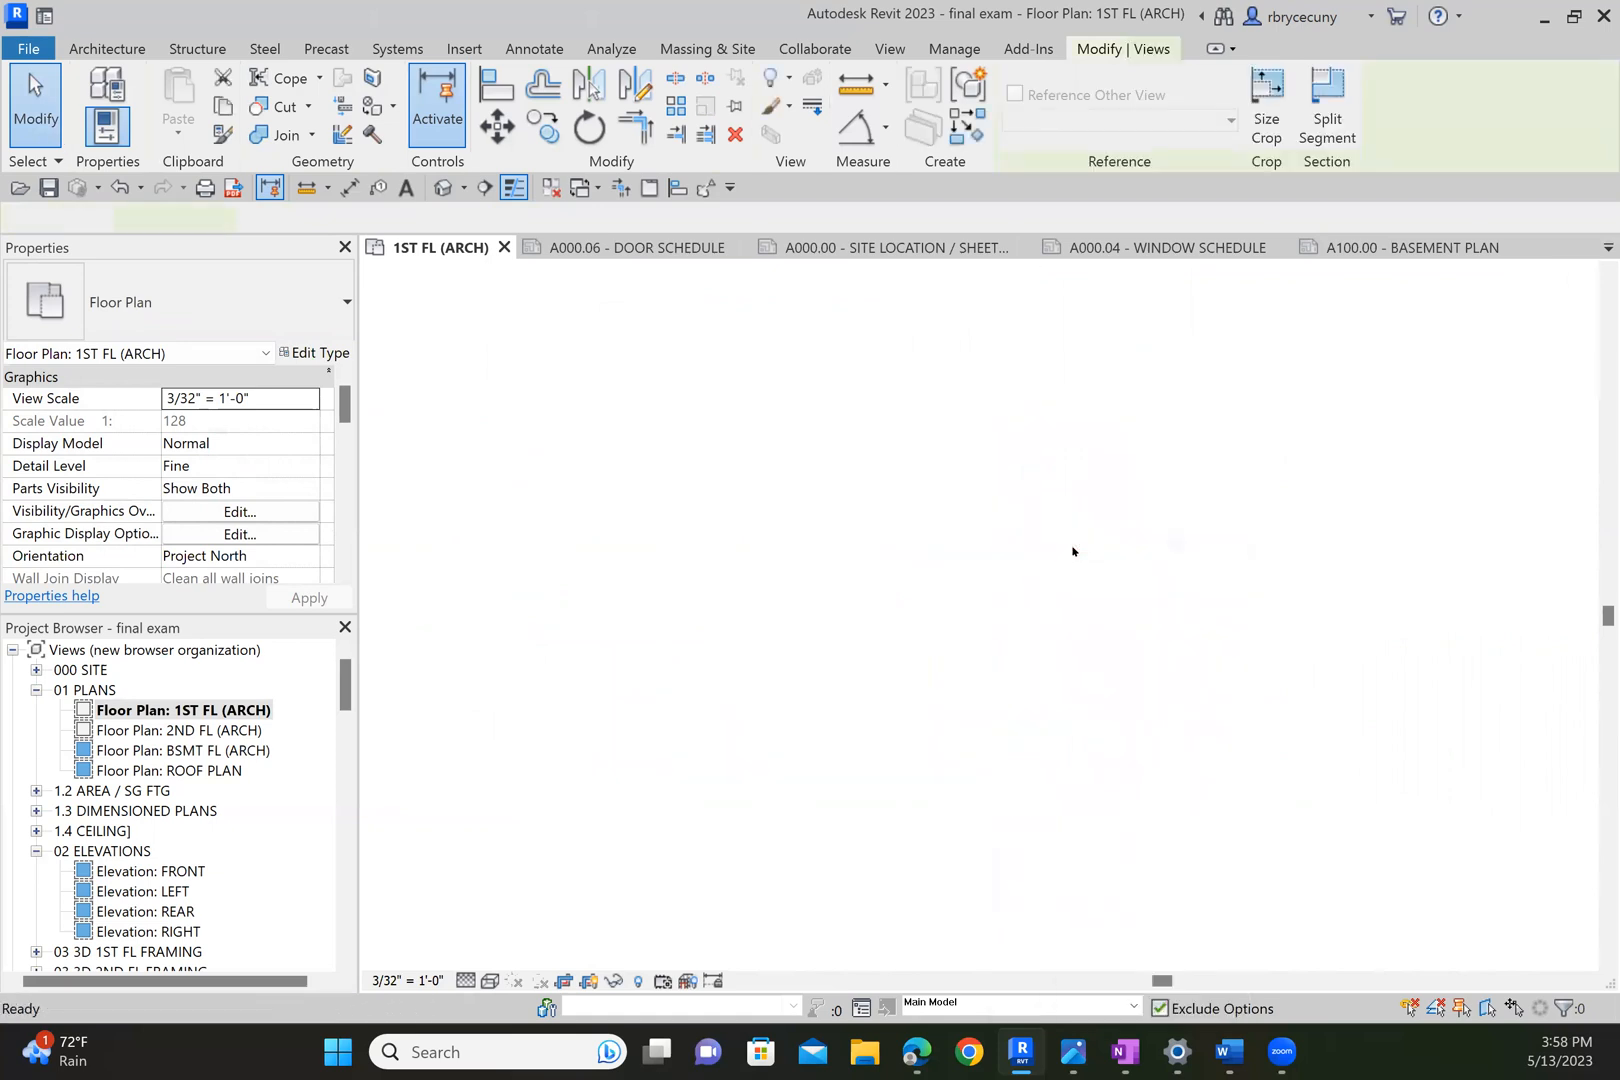
scroll(1333, 761, up, 5)
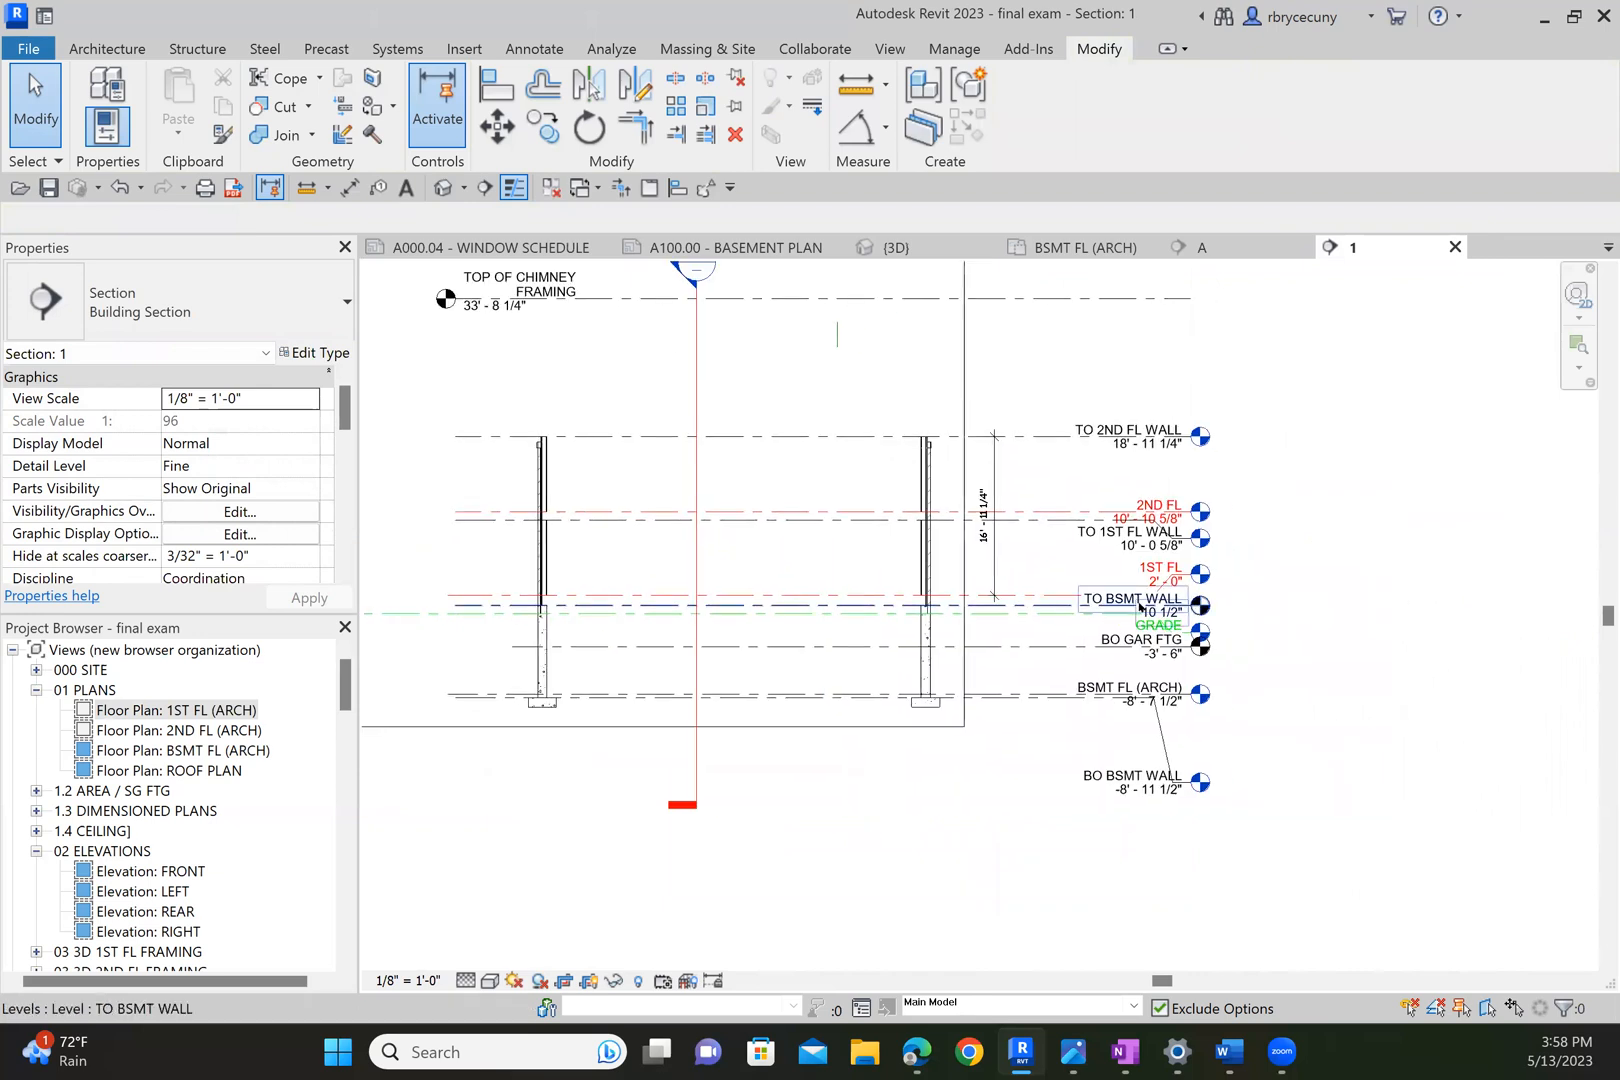
middle_drag(1318, 905, 1196, 821)
scroll(1220, 836, down, 3)
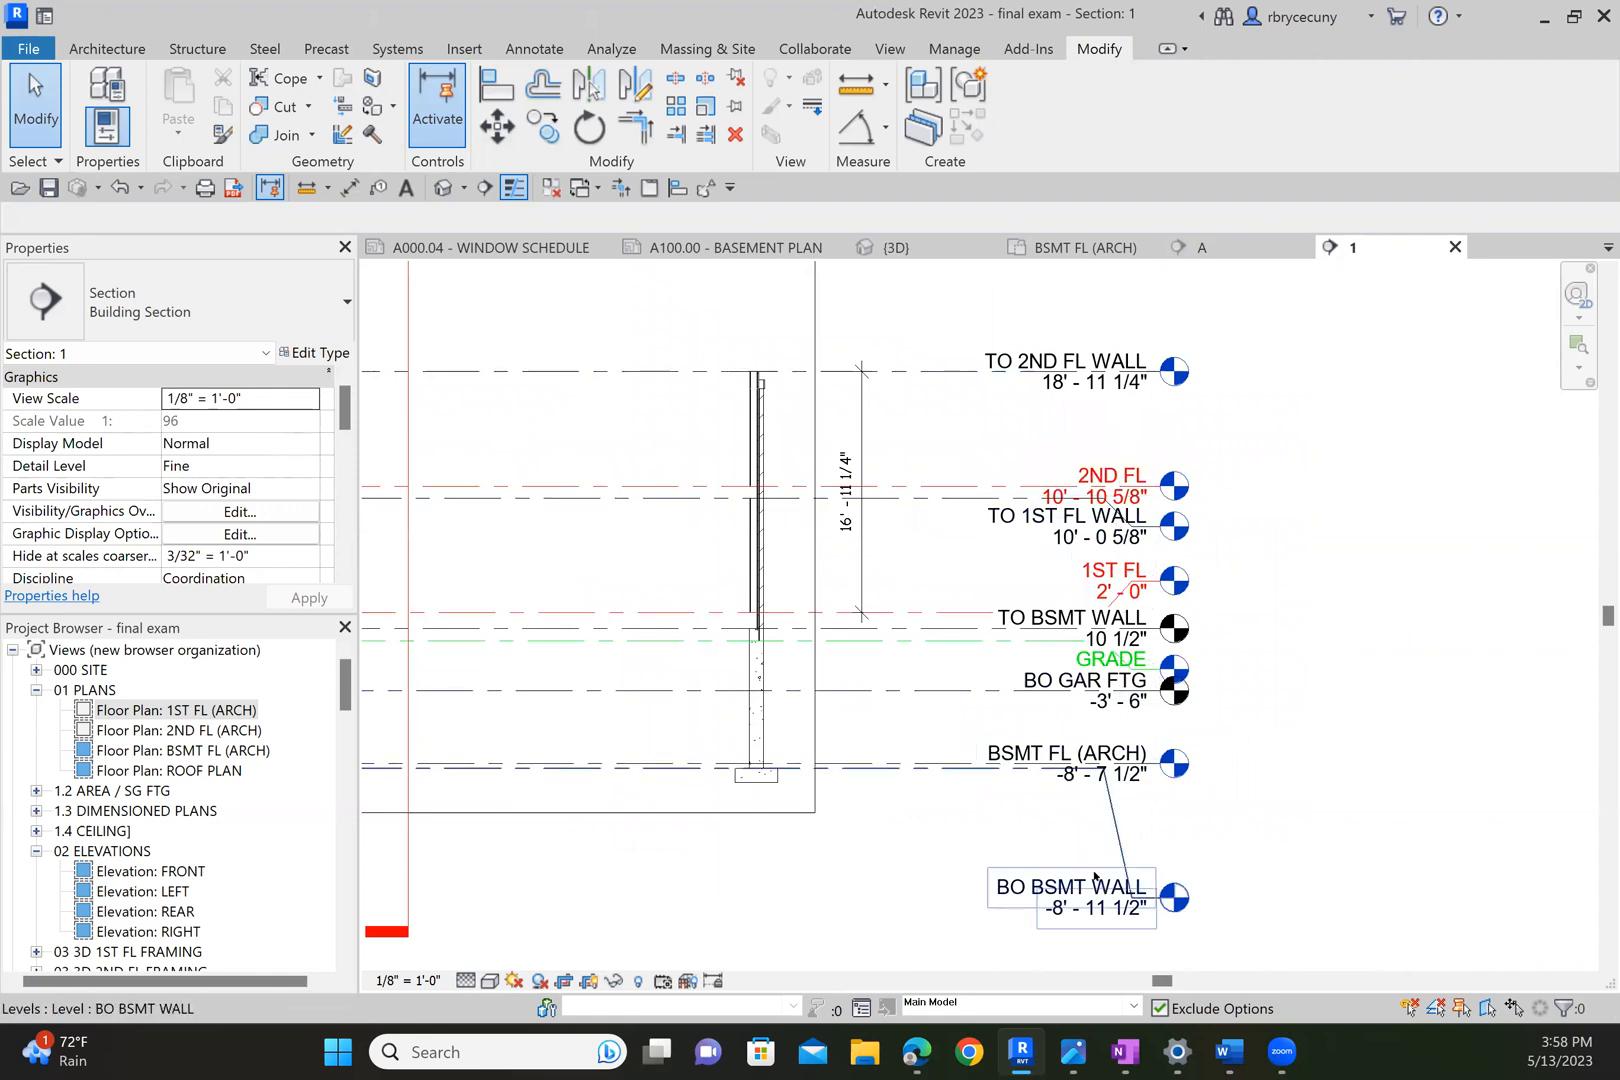
click(1203, 249)
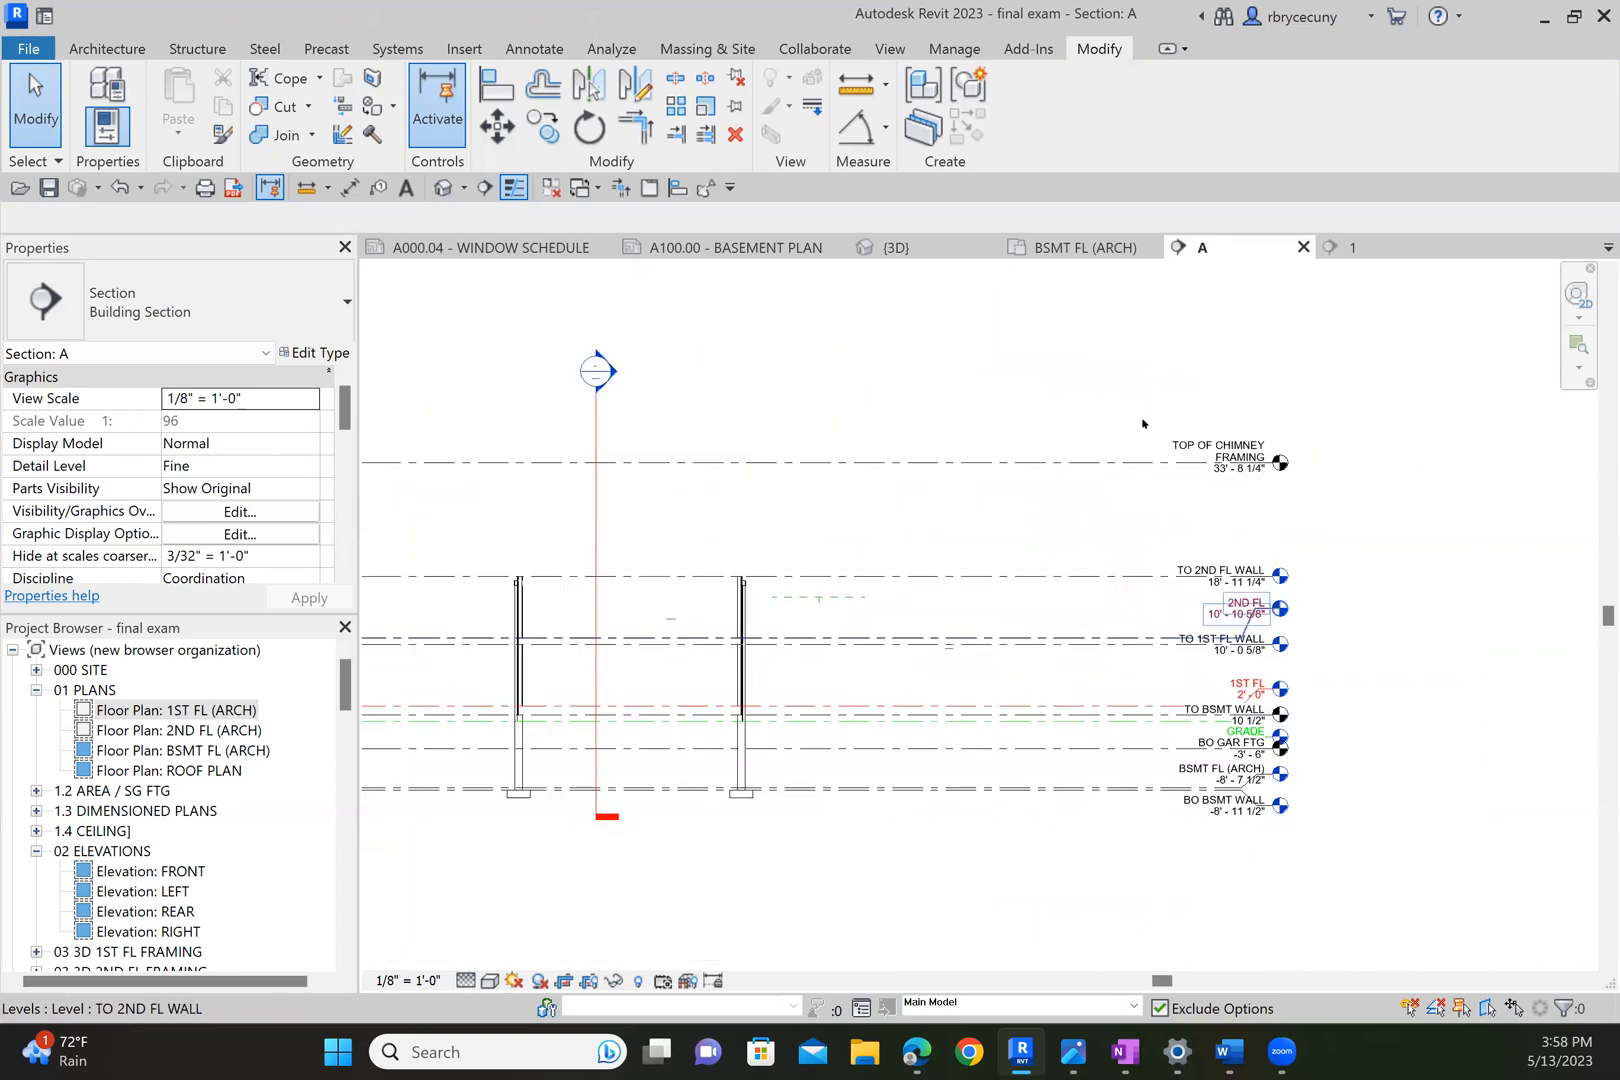
scroll(1215, 390, down, 3)
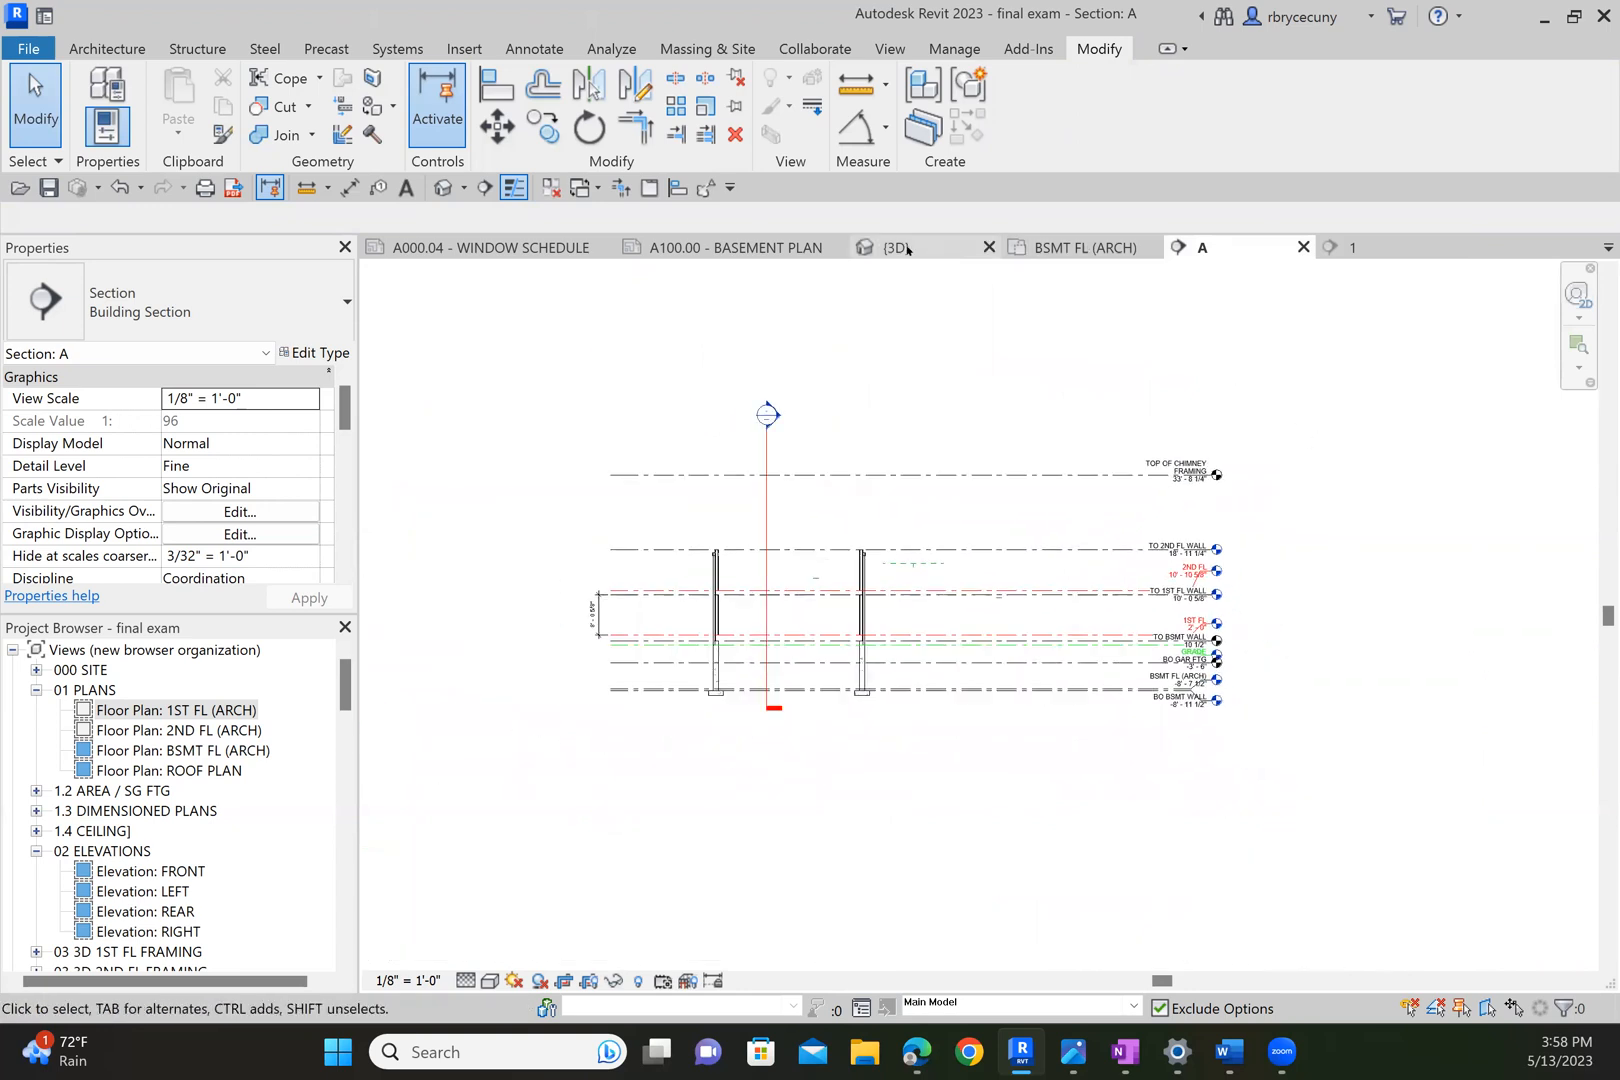
Examine the walls on the 1ST FL (ARCH) plan and open section A from its horizontal section line.
double_click(182, 709)
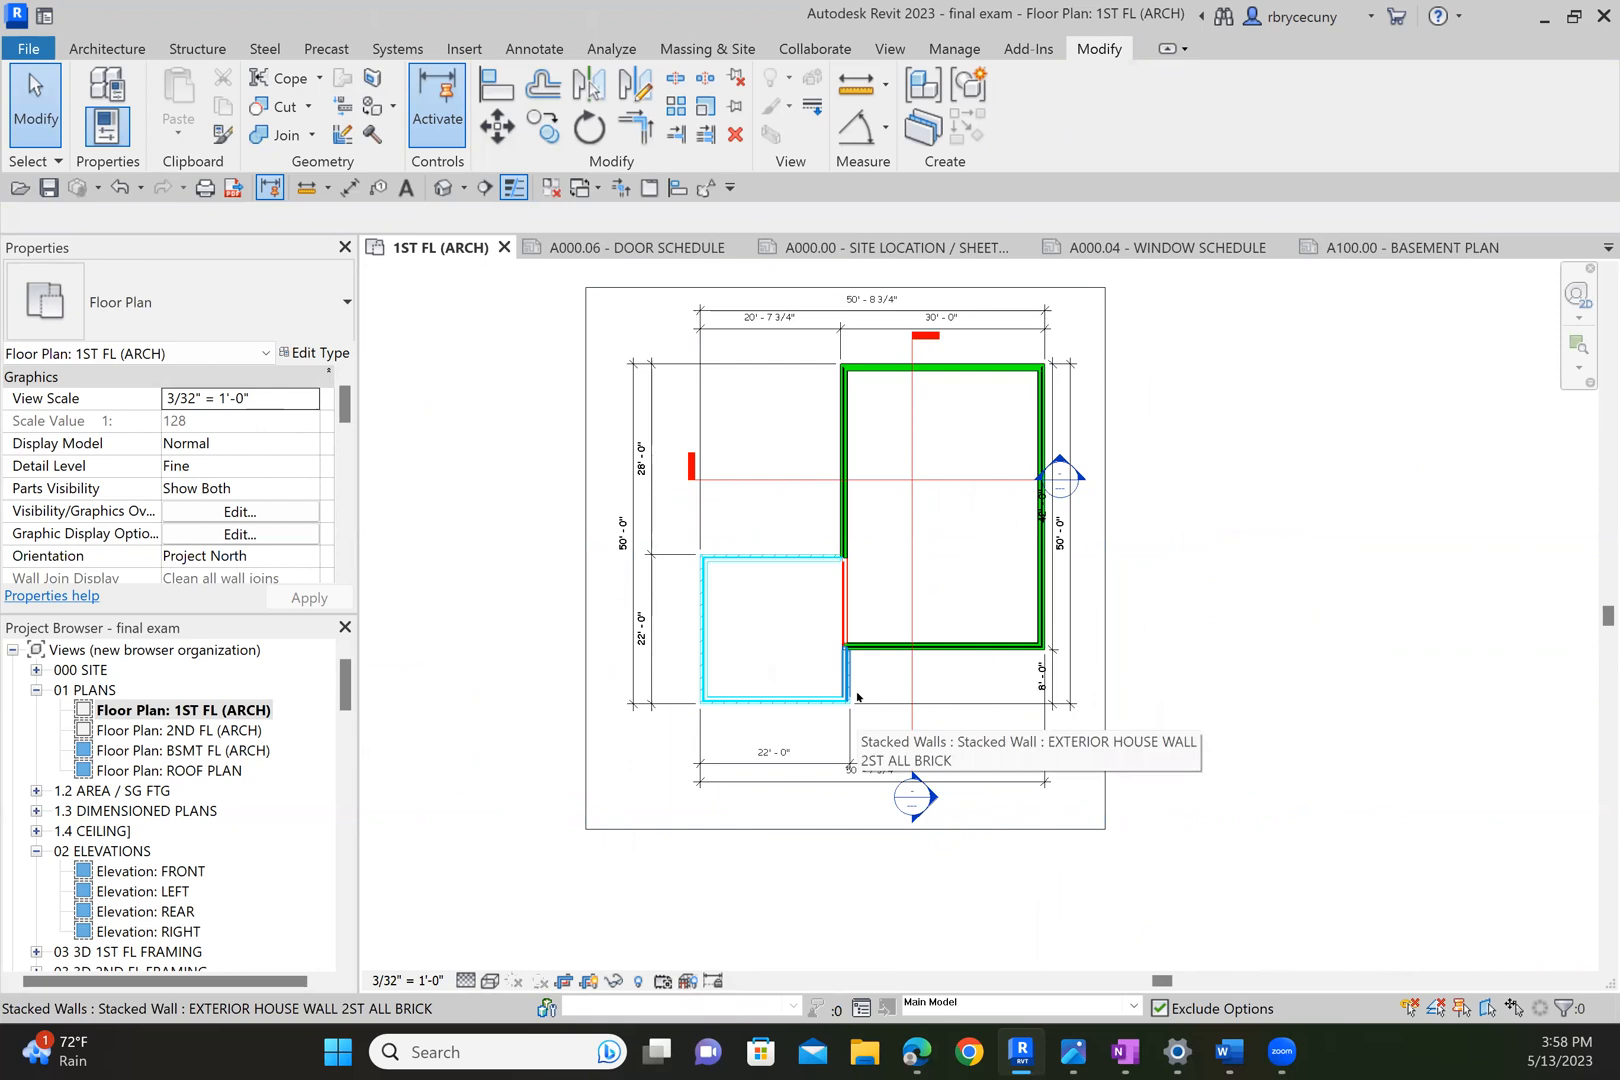
scroll(892, 666, up, 1)
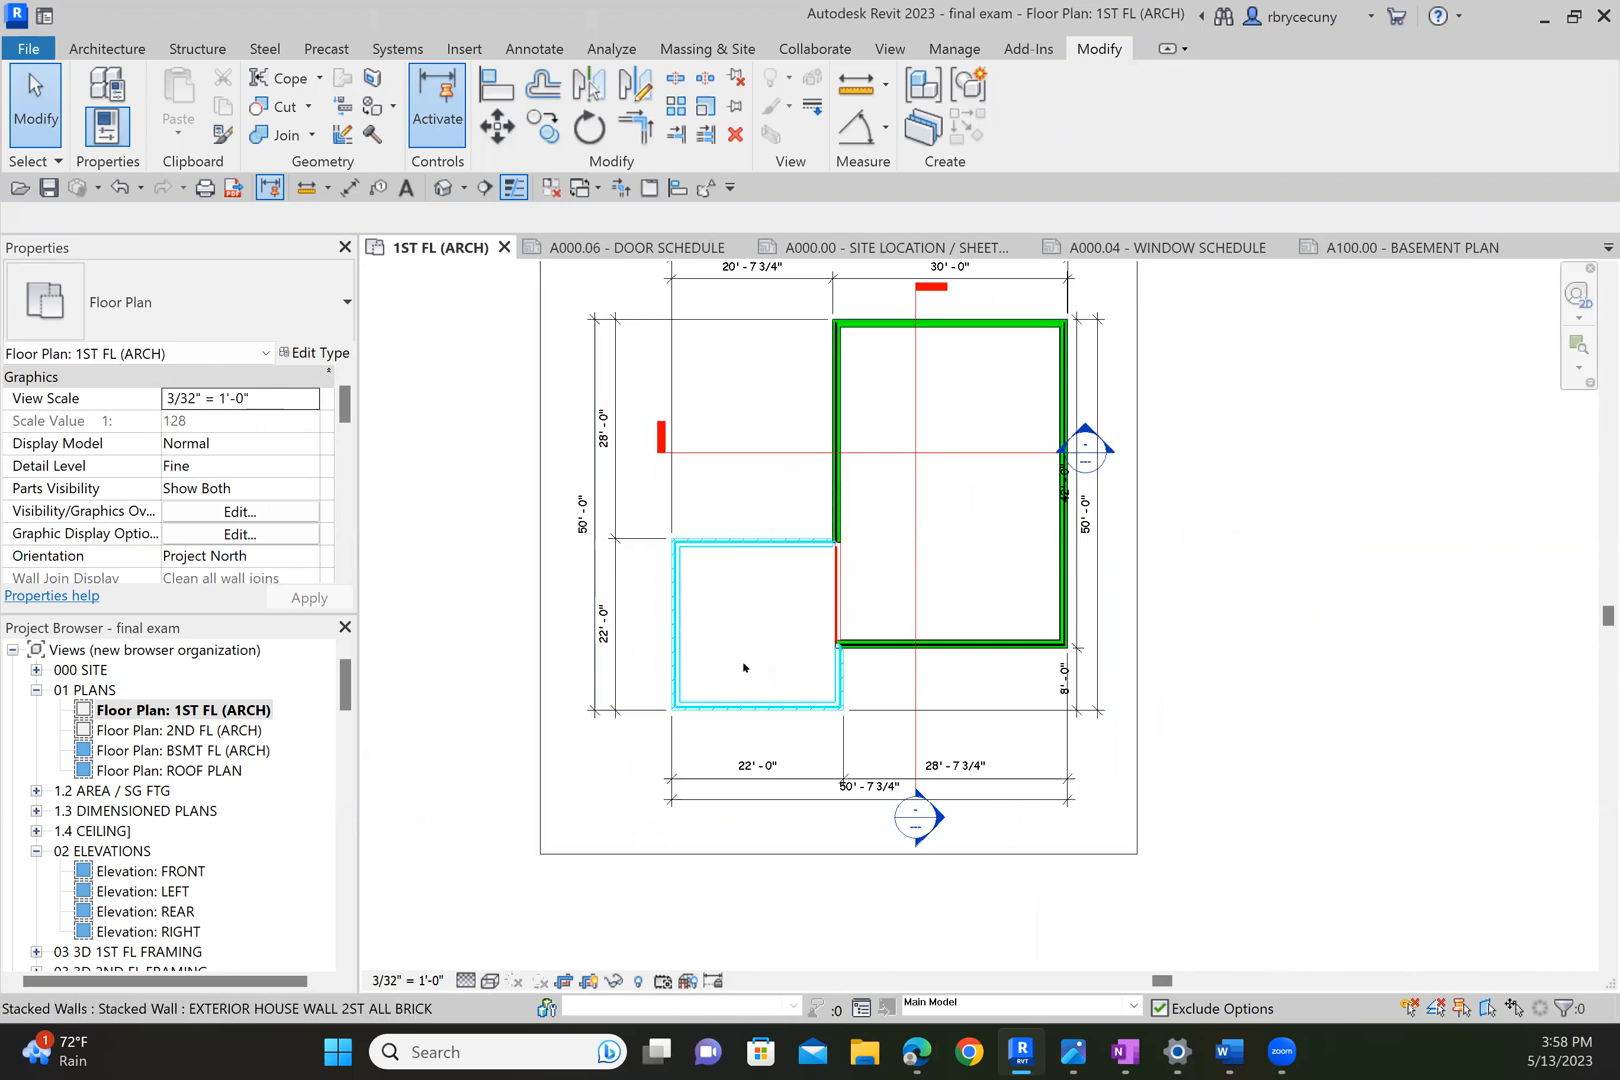
scroll(775, 548, down, 1)
scroll(900, 470, down, 2)
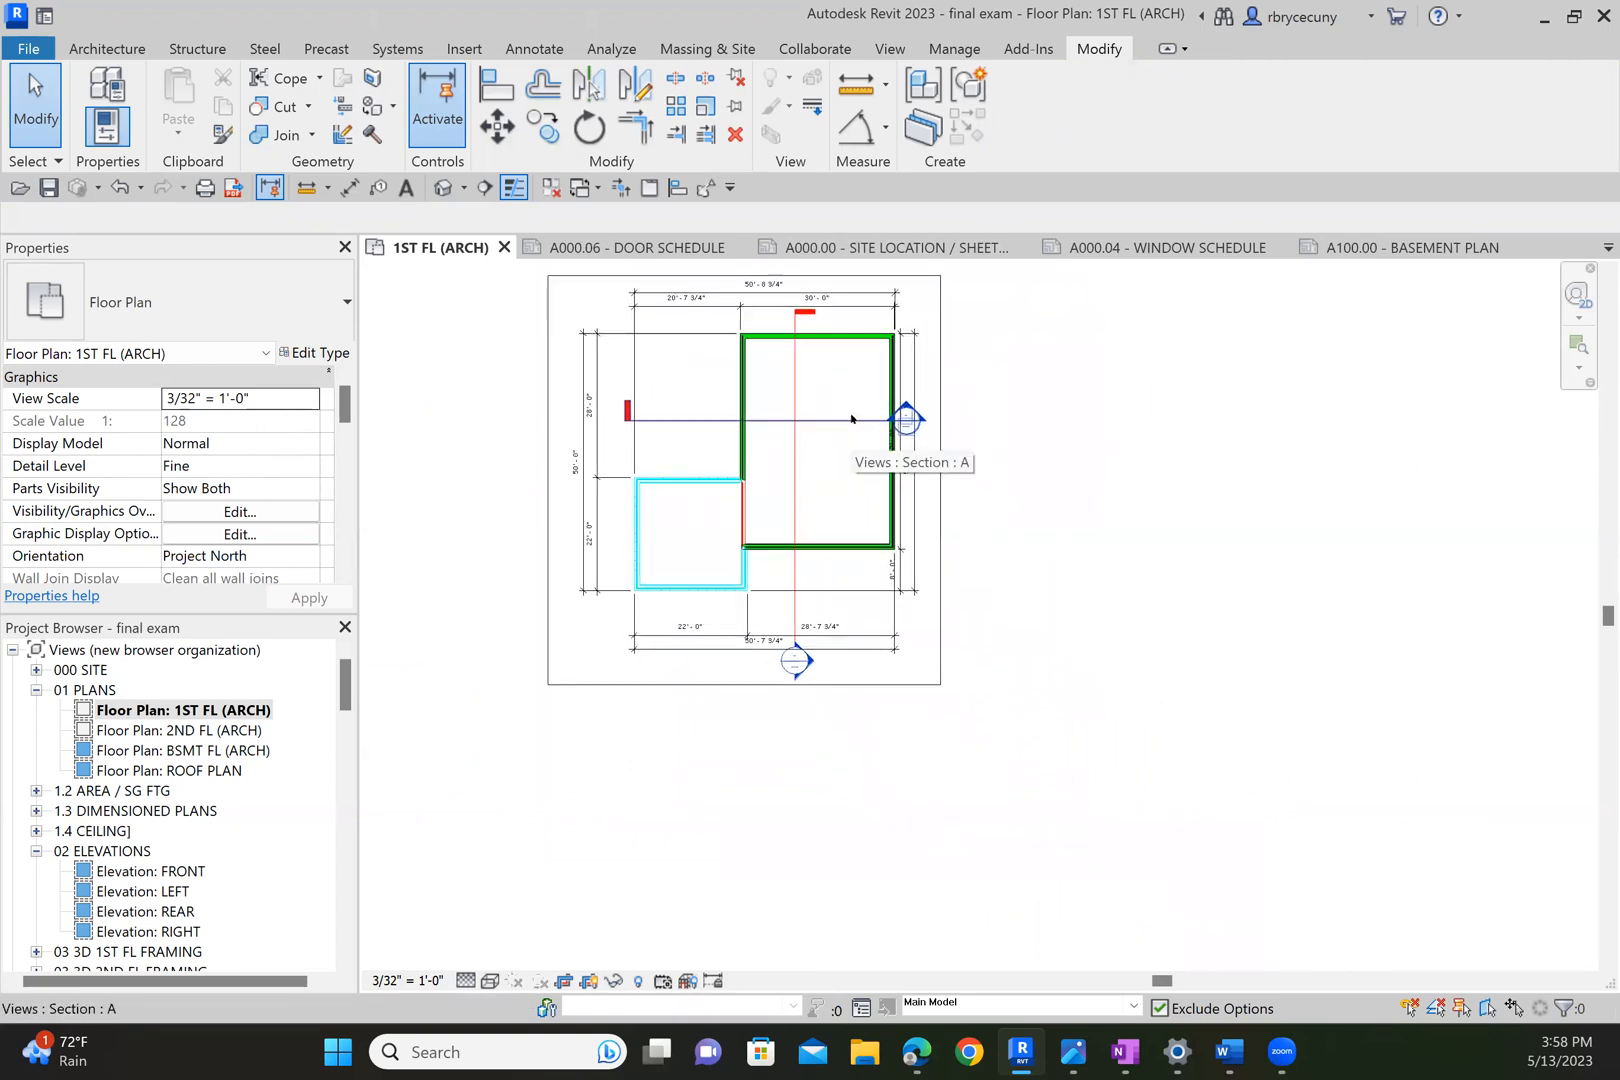
right_click(851, 418)
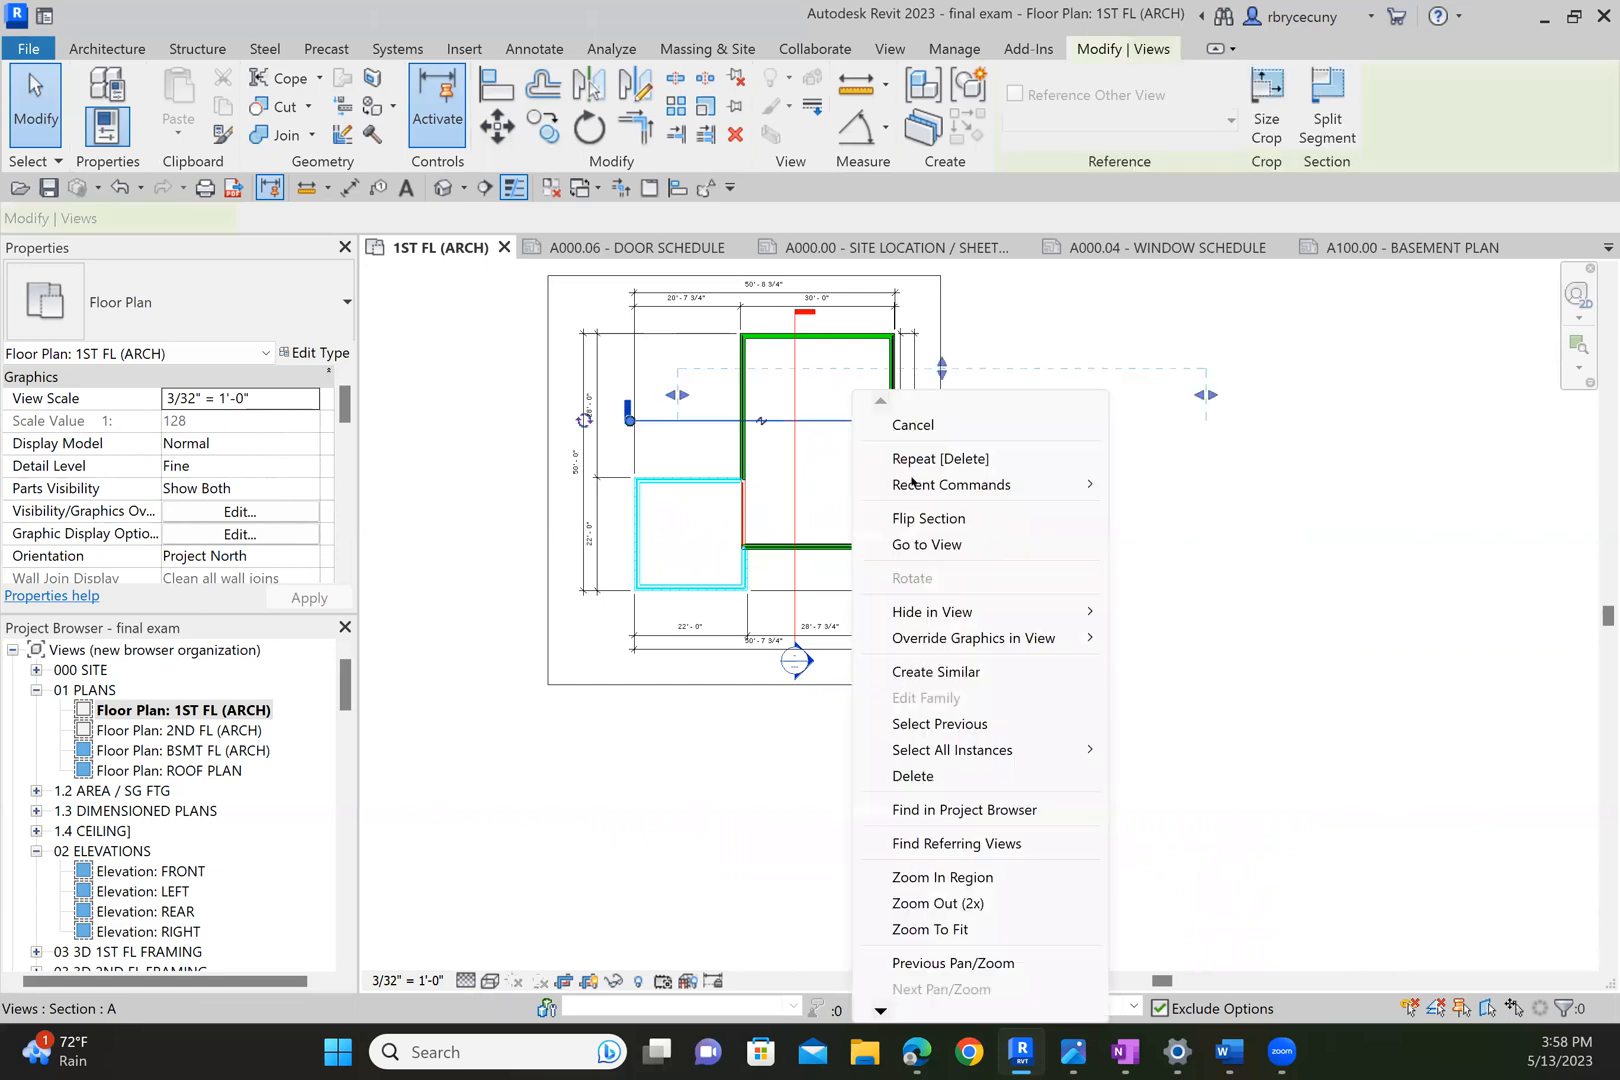
click(935, 544)
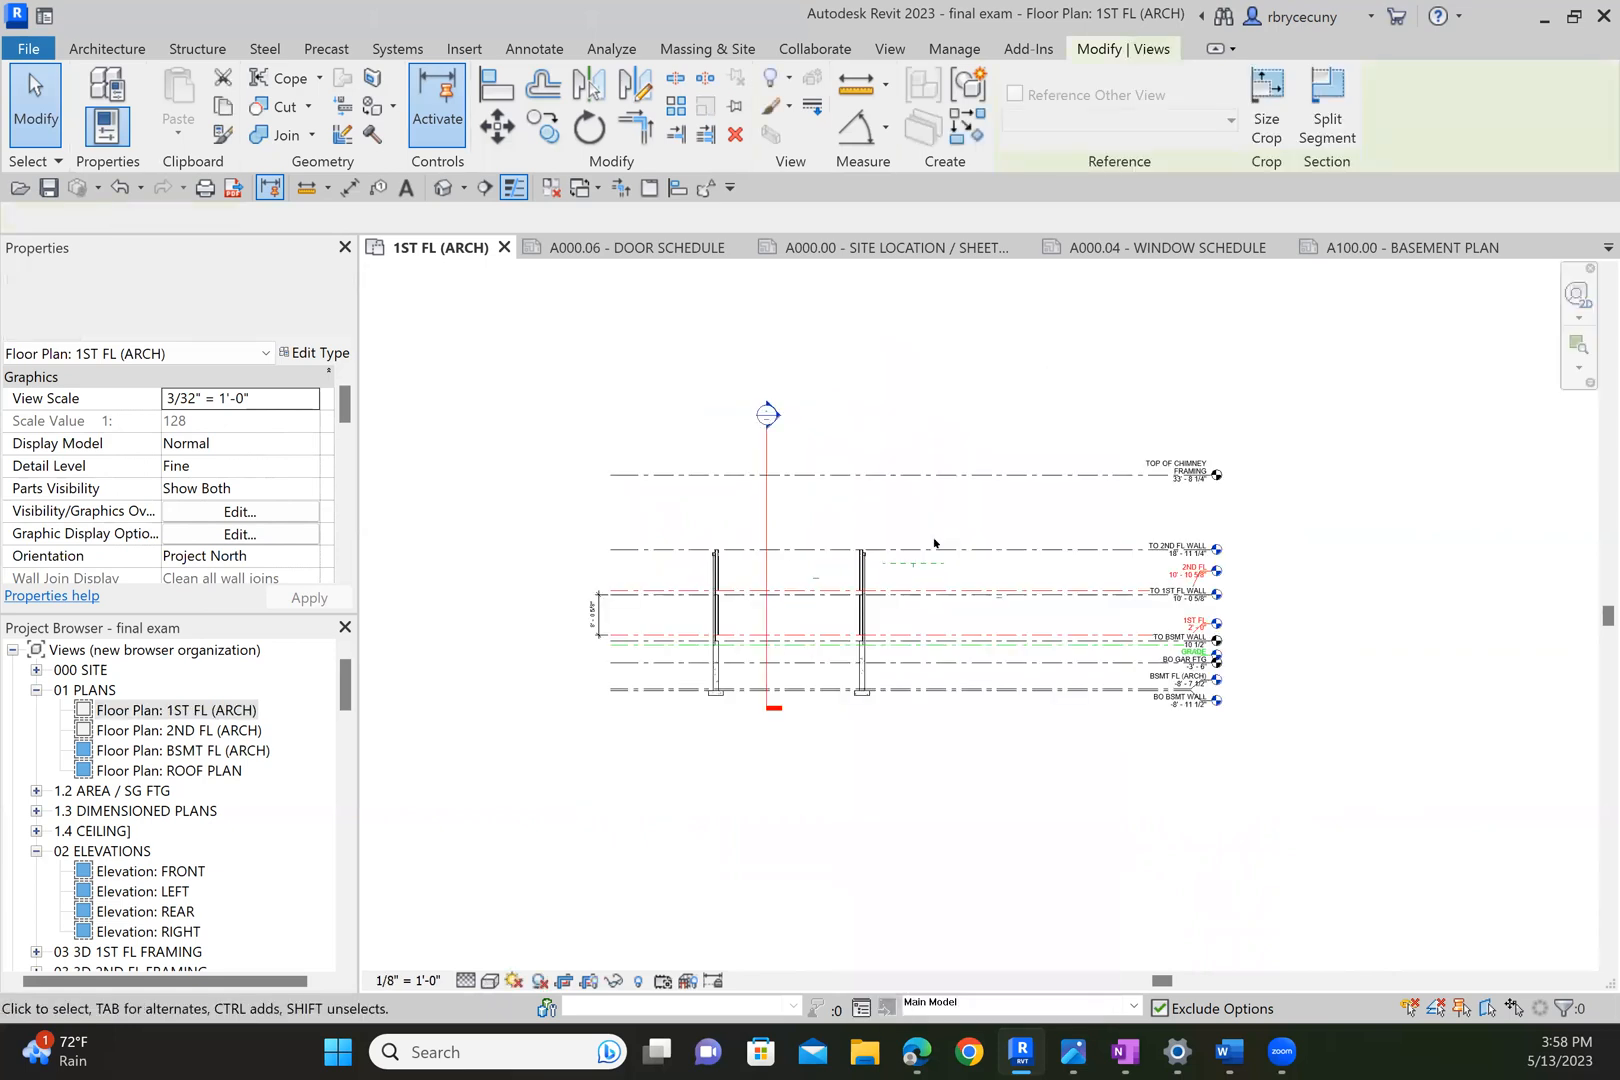
Look through the project's views, schedules and sheets down to the A107 section sheets.
scroll(207, 795, down, 8)
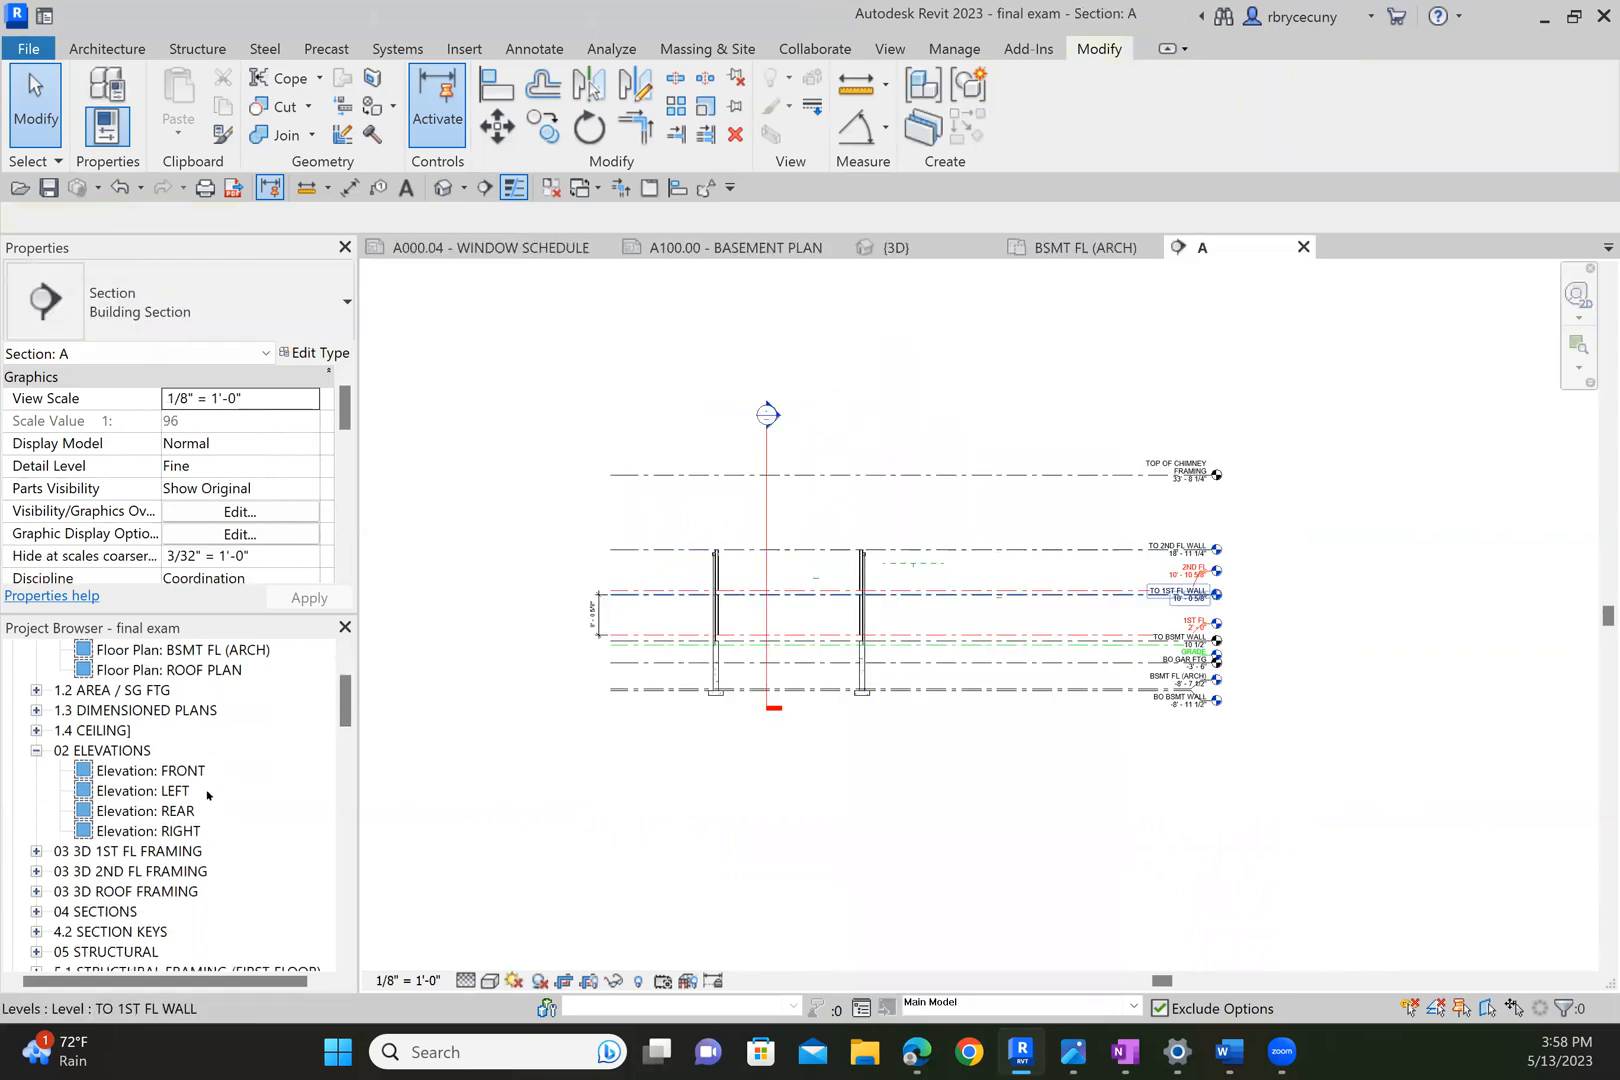
scroll(193, 815, down, 7)
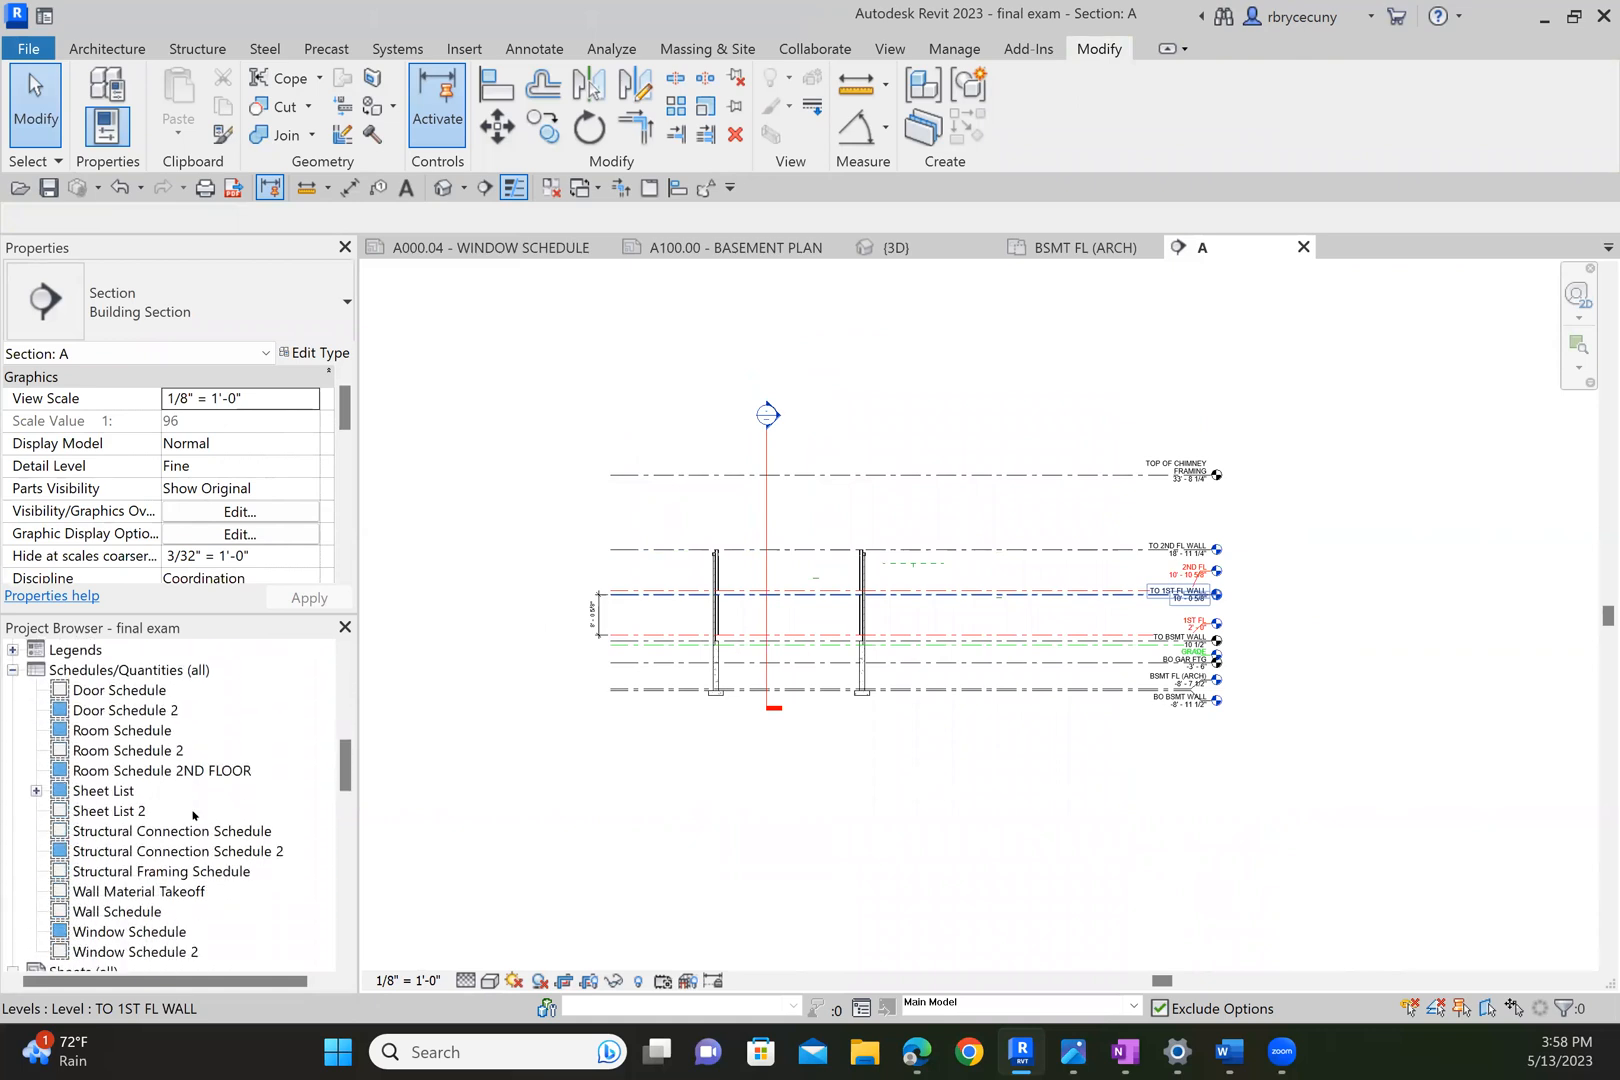
scroll(190, 815, down, 9)
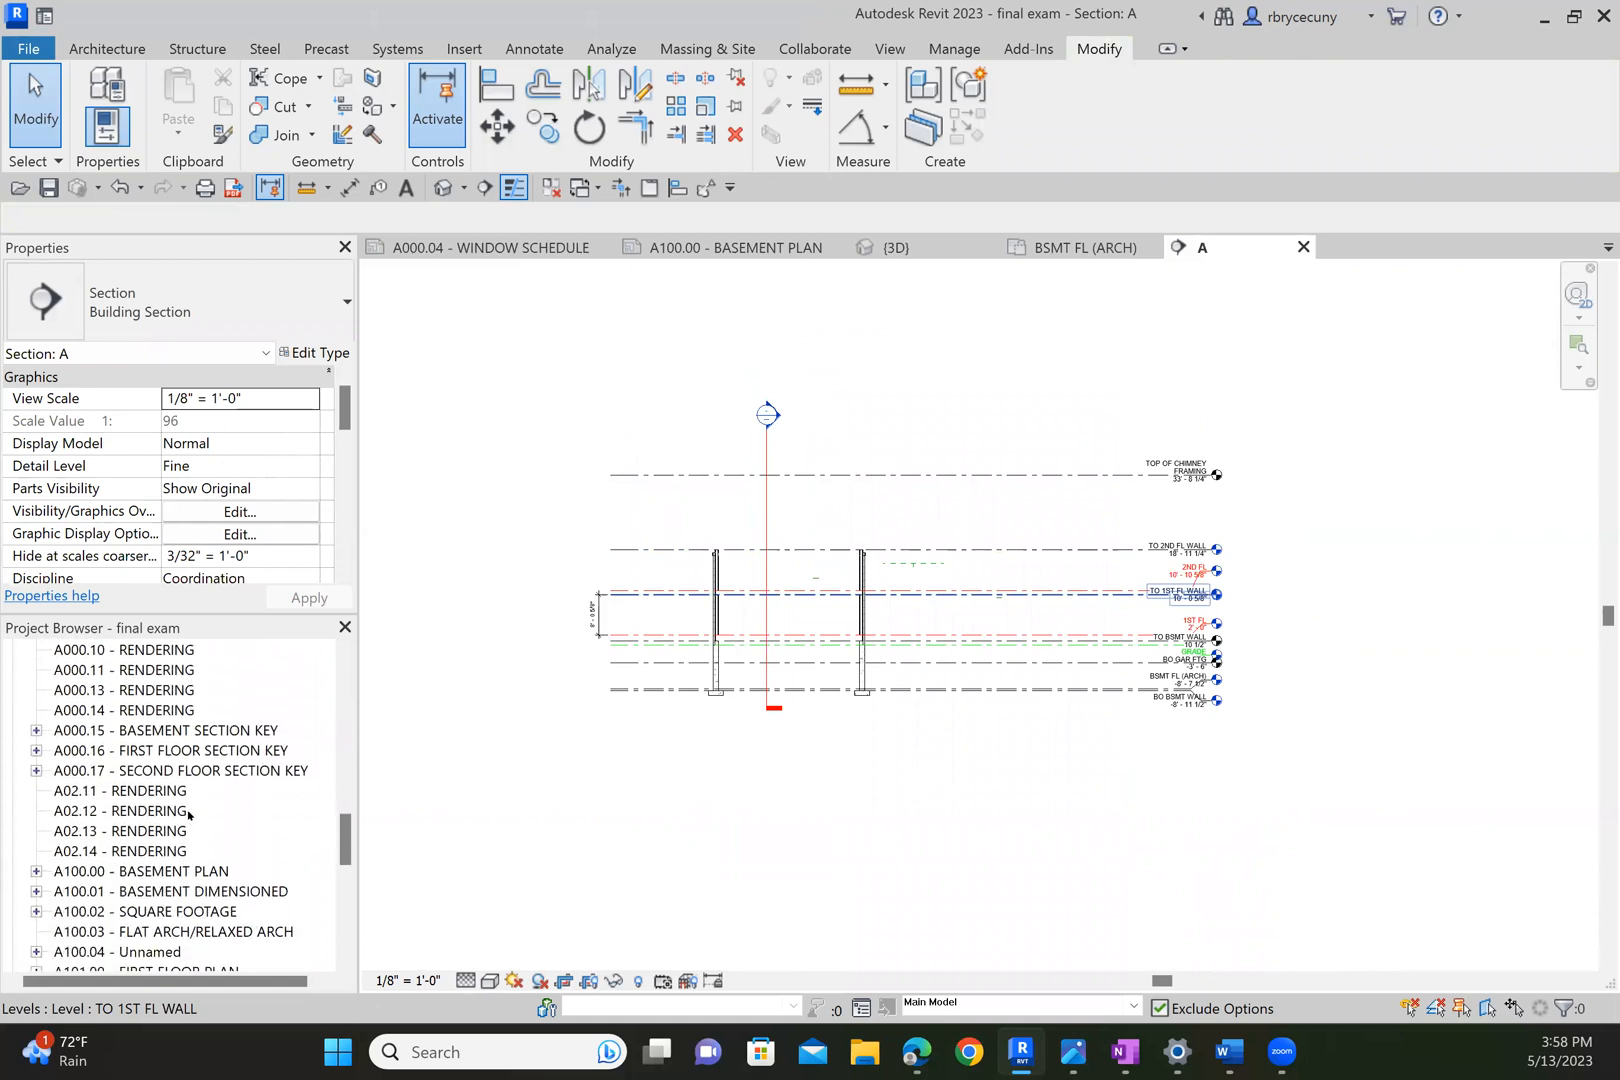
scroll(189, 815, down, 3)
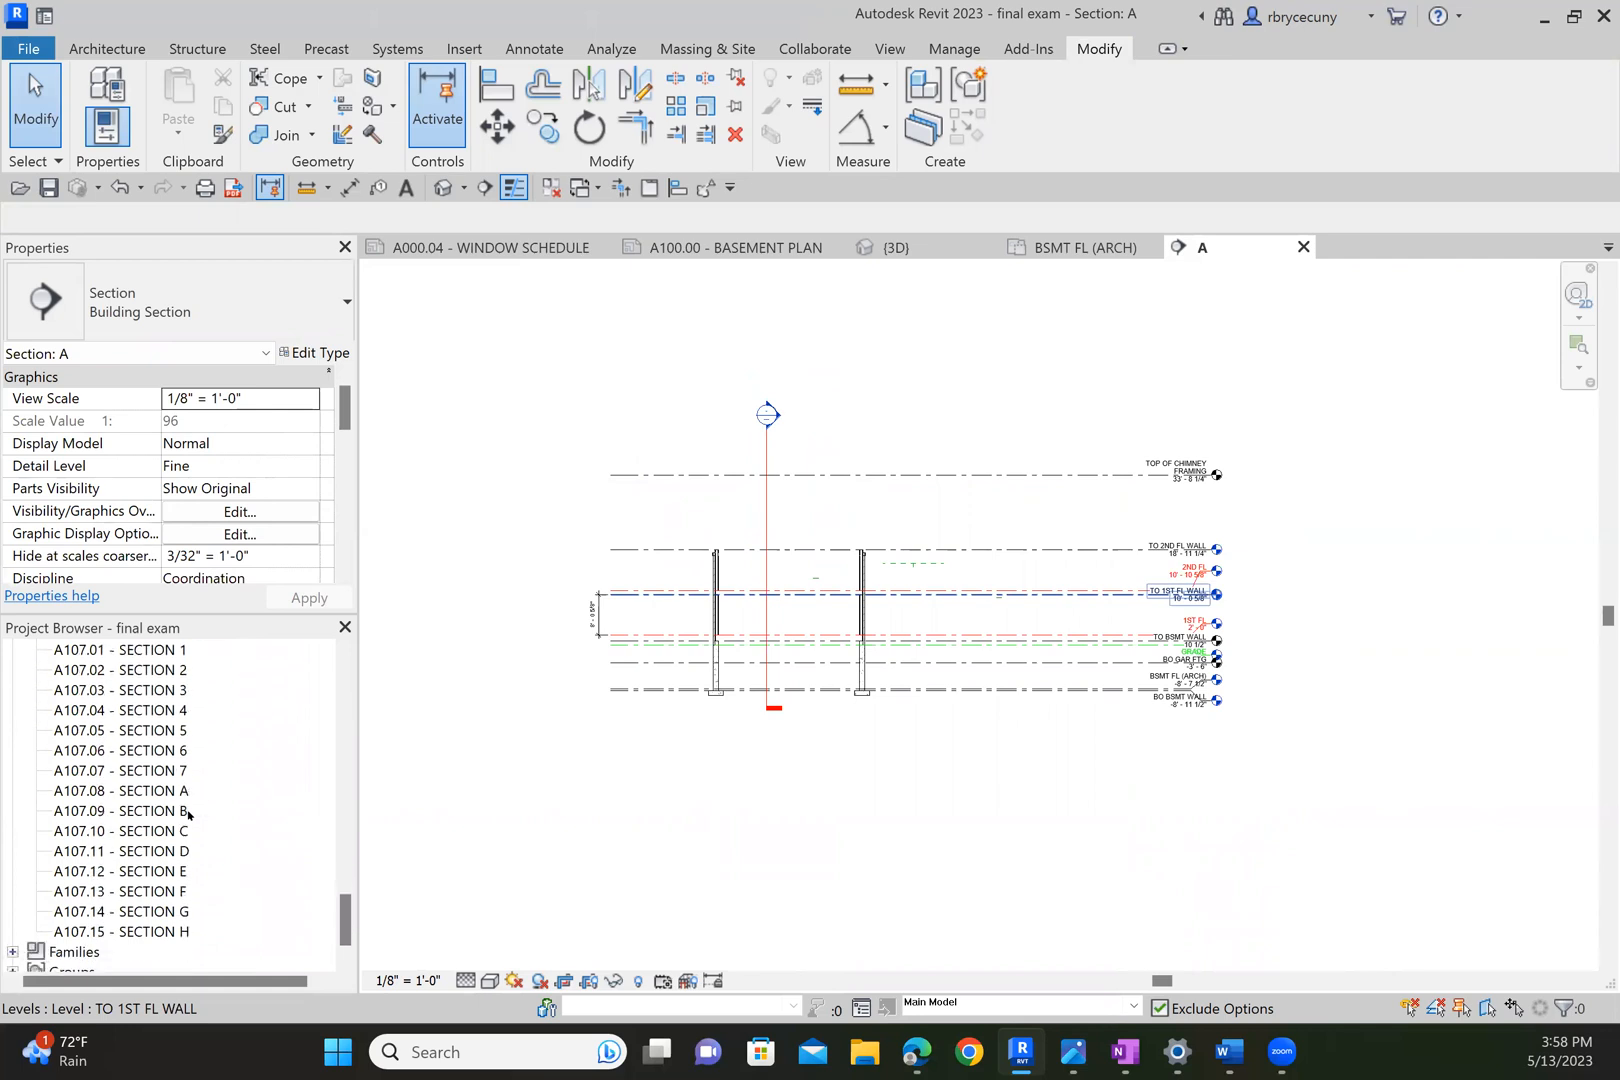
scroll(189, 815, up, 5)
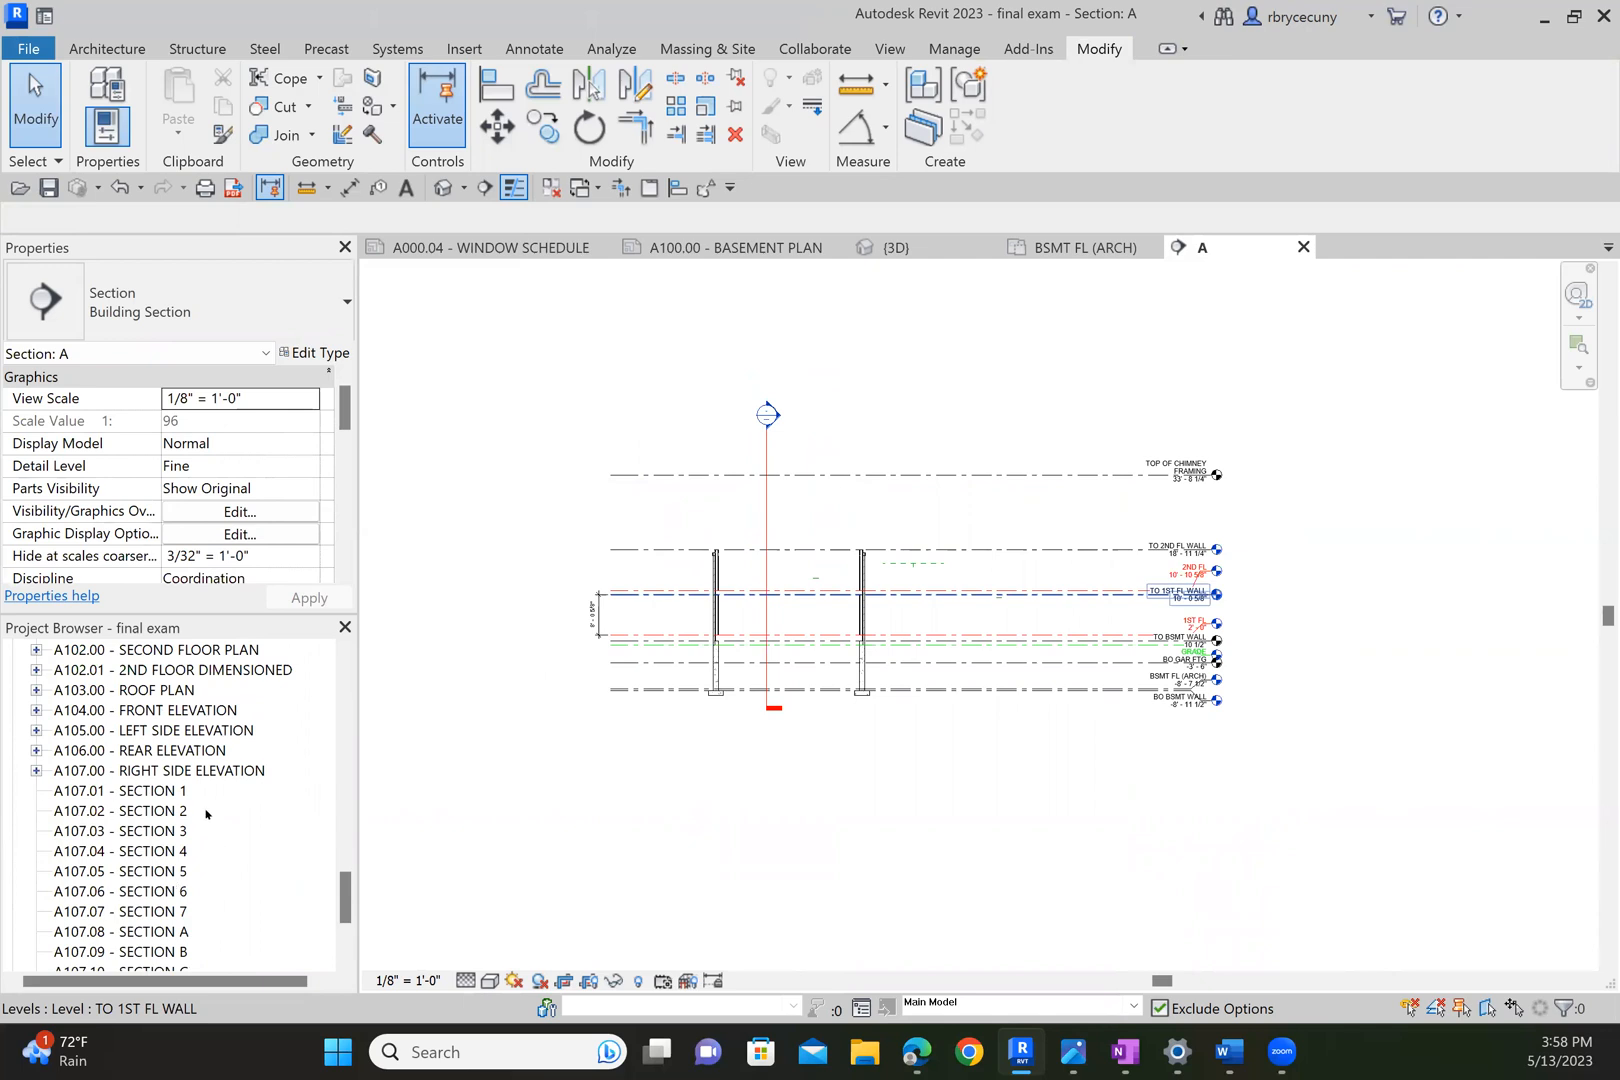
Duplicate section A with its detailing from the 04 SECTIONS group and check the level heads in the copy.
scroll(200, 812, up, 12)
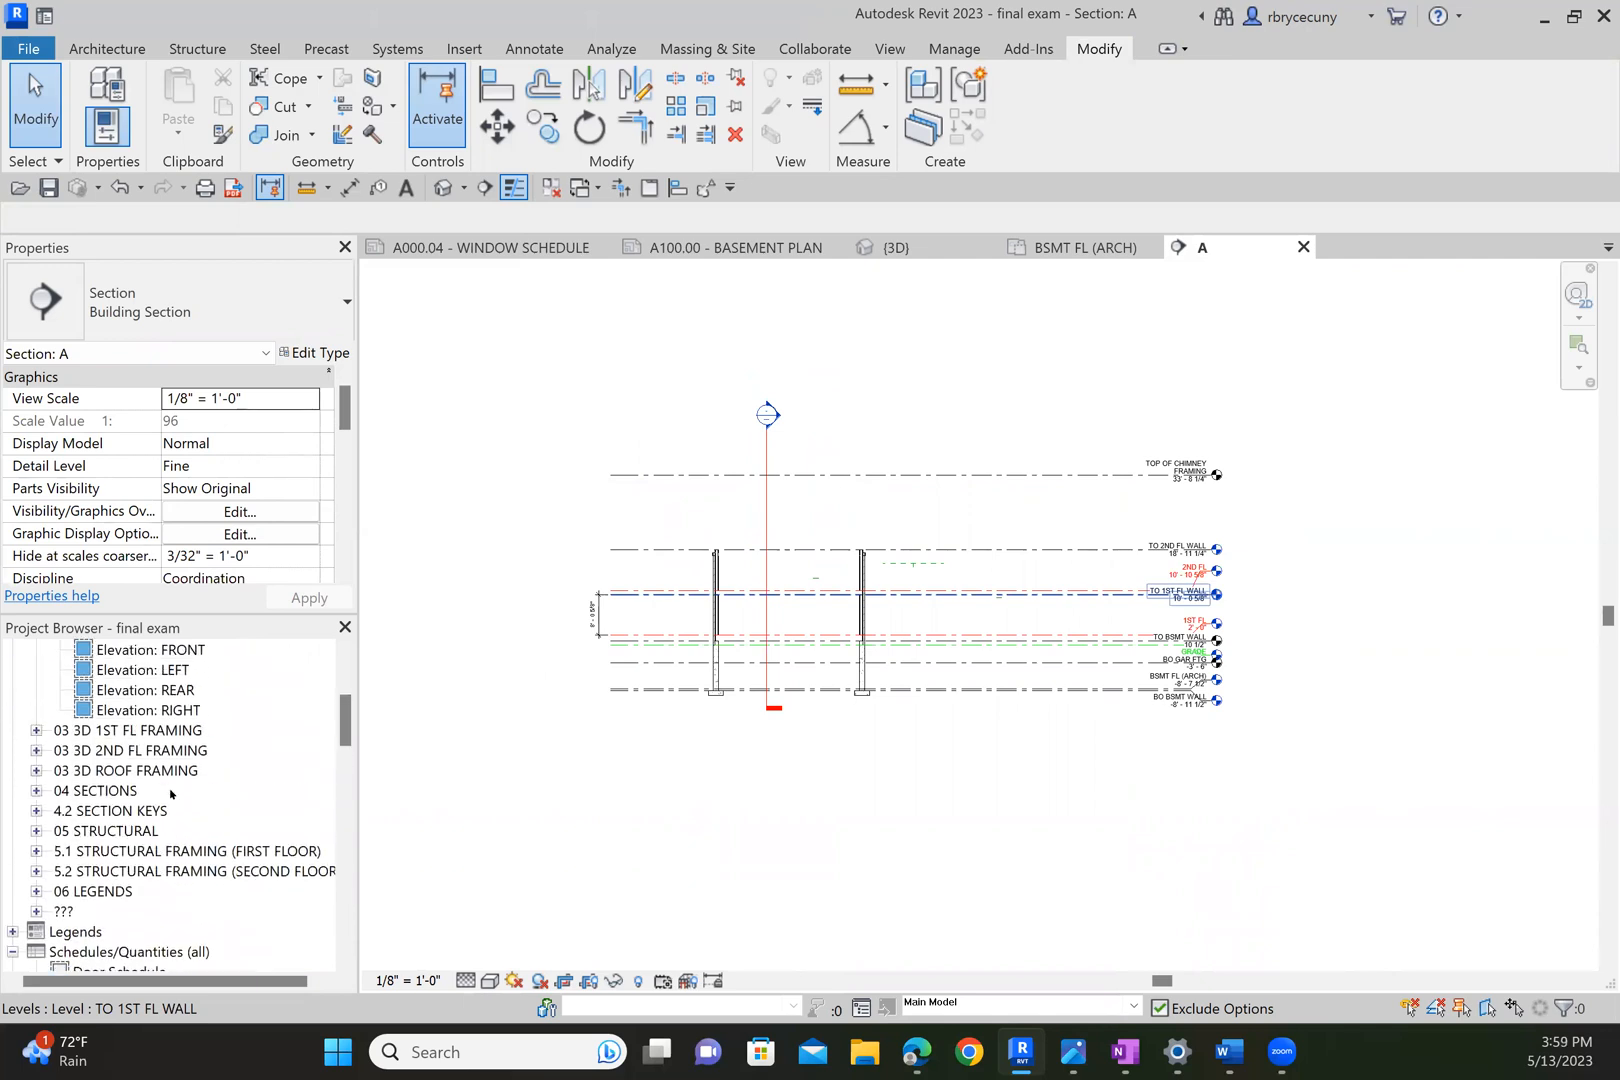
scroll(171, 793, up, 2)
scroll(120, 757, up, 2)
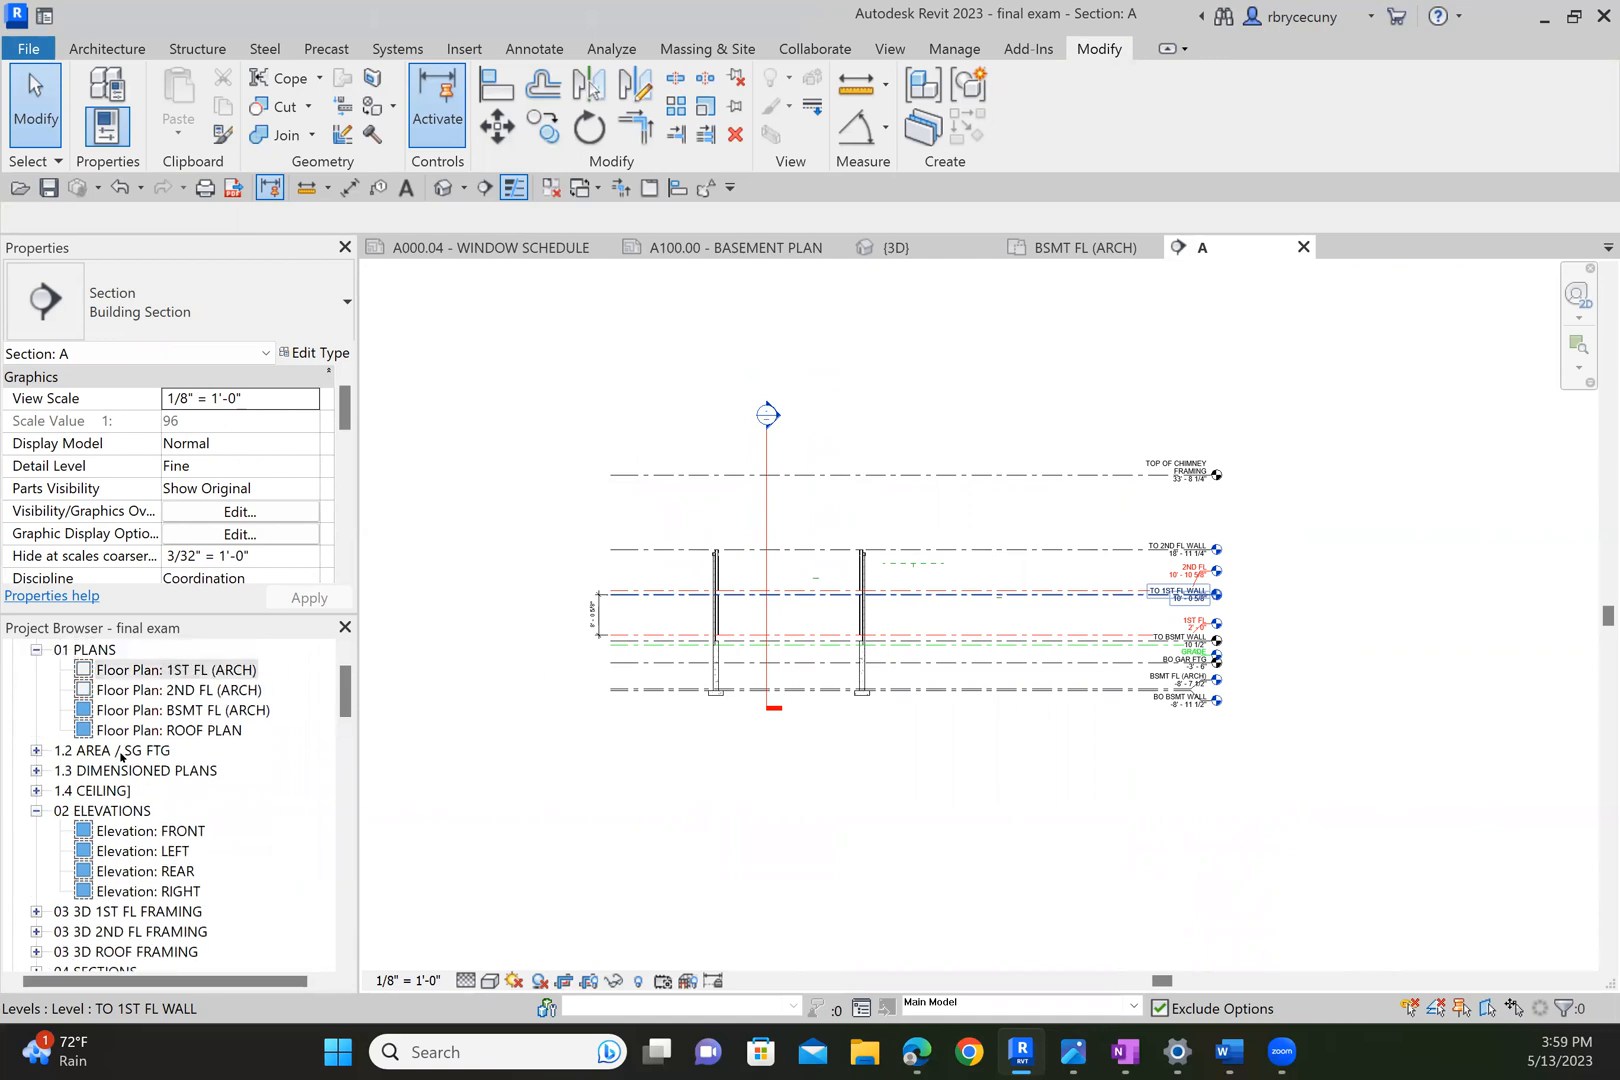
scroll(120, 757, down, 1)
scroll(113, 818, down, 3)
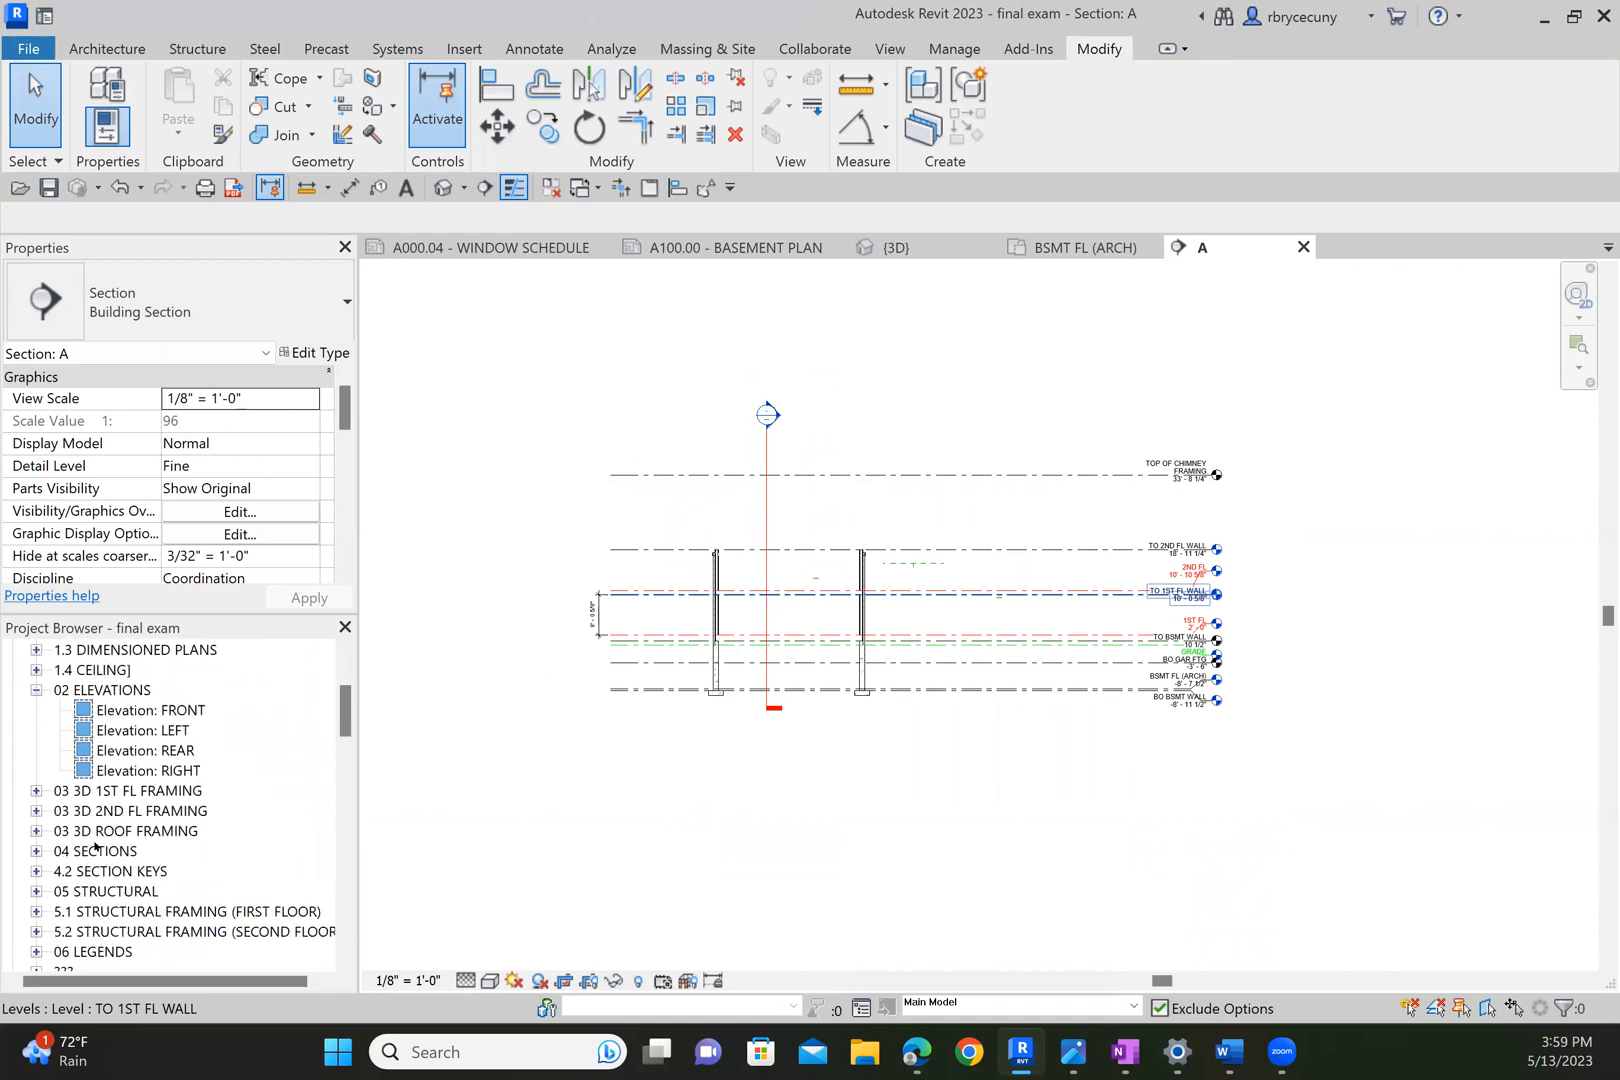
click(35, 851)
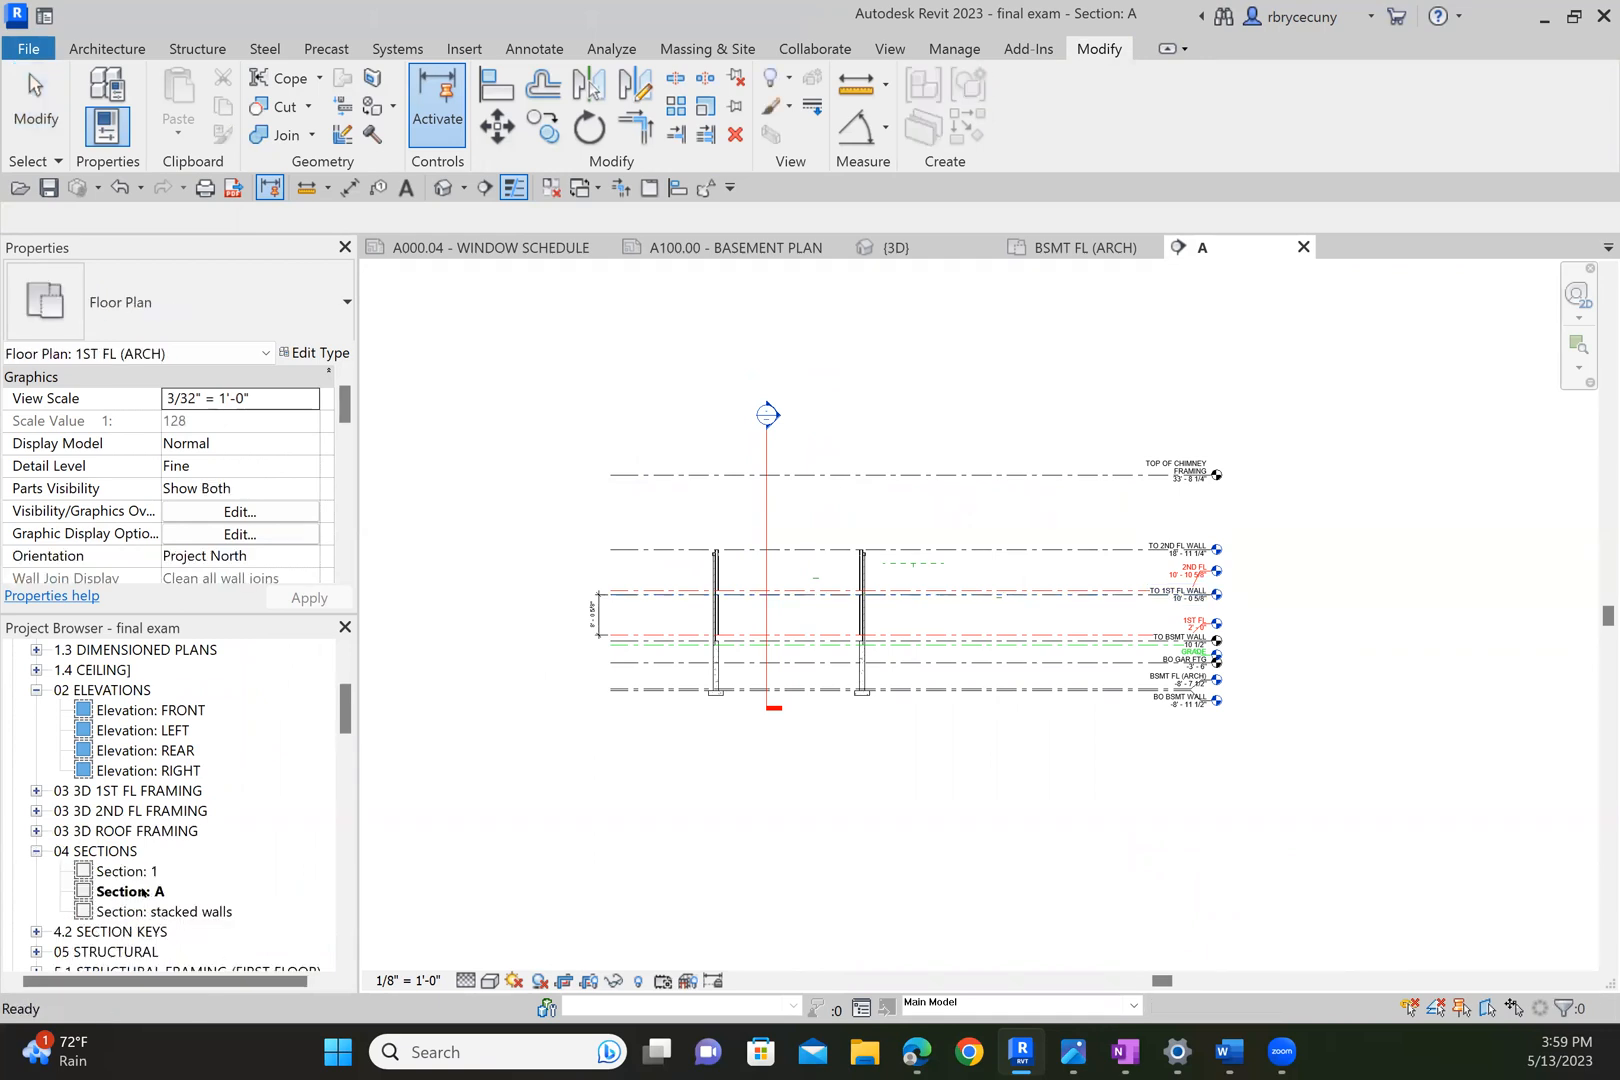
right_click(146, 891)
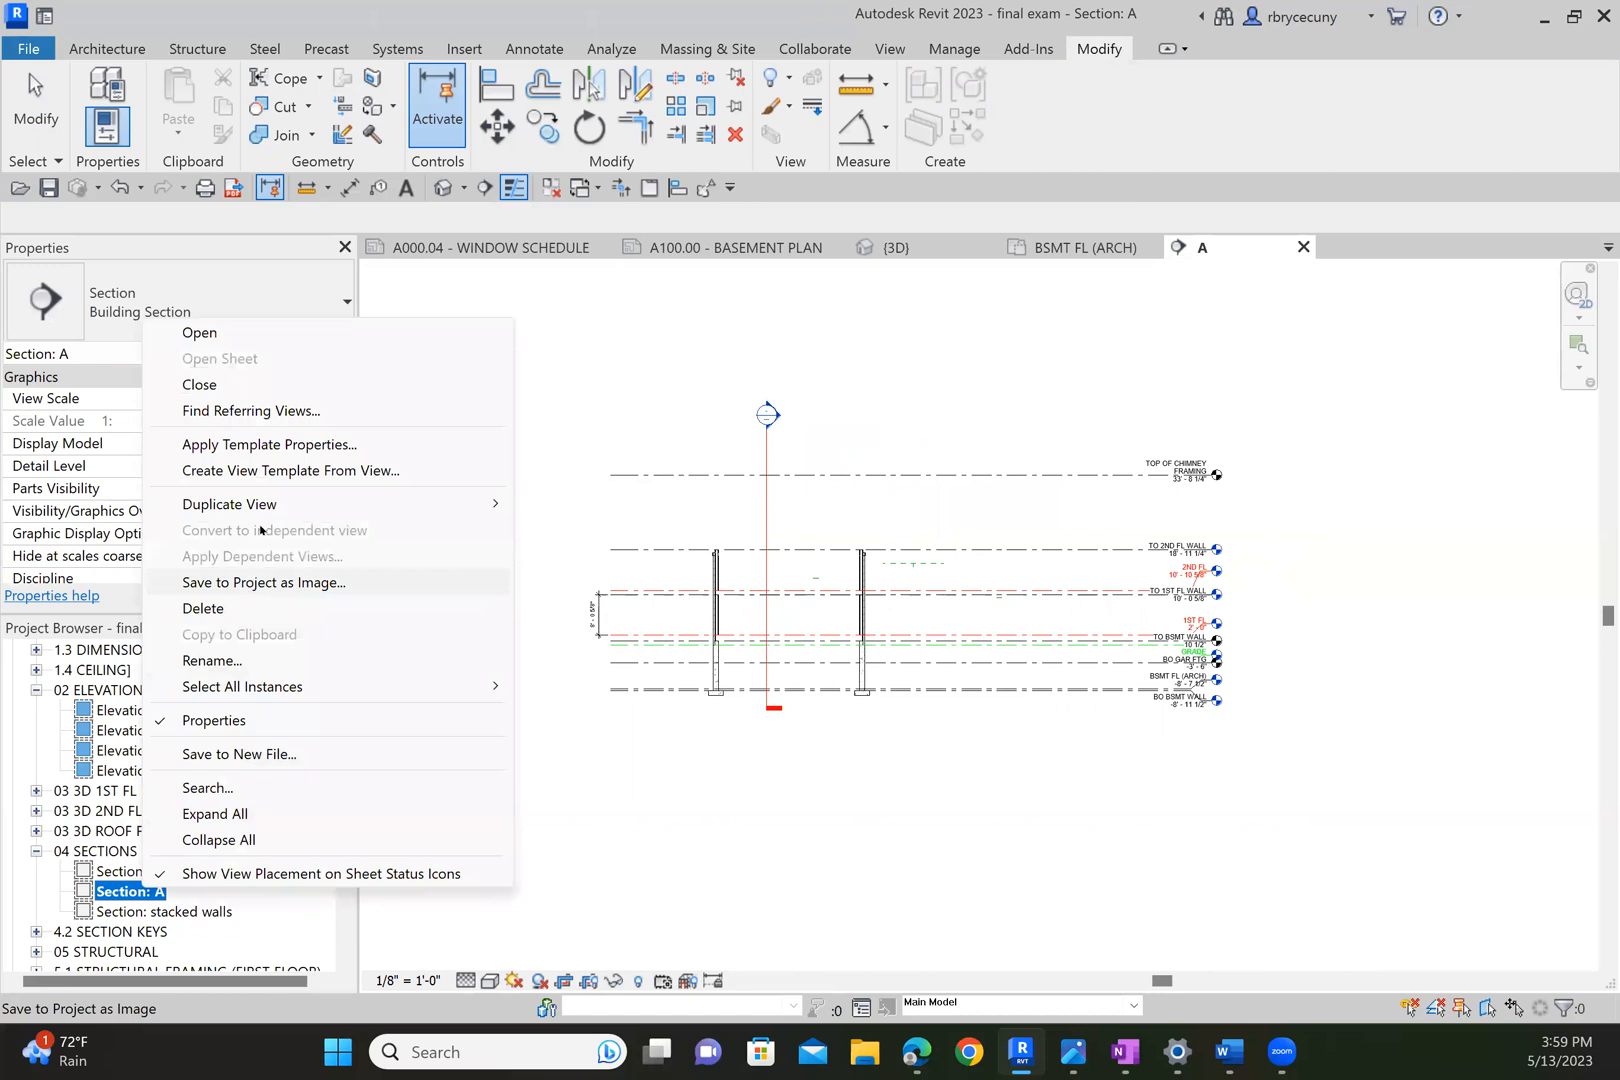
mouse_move(400, 504)
click(590, 529)
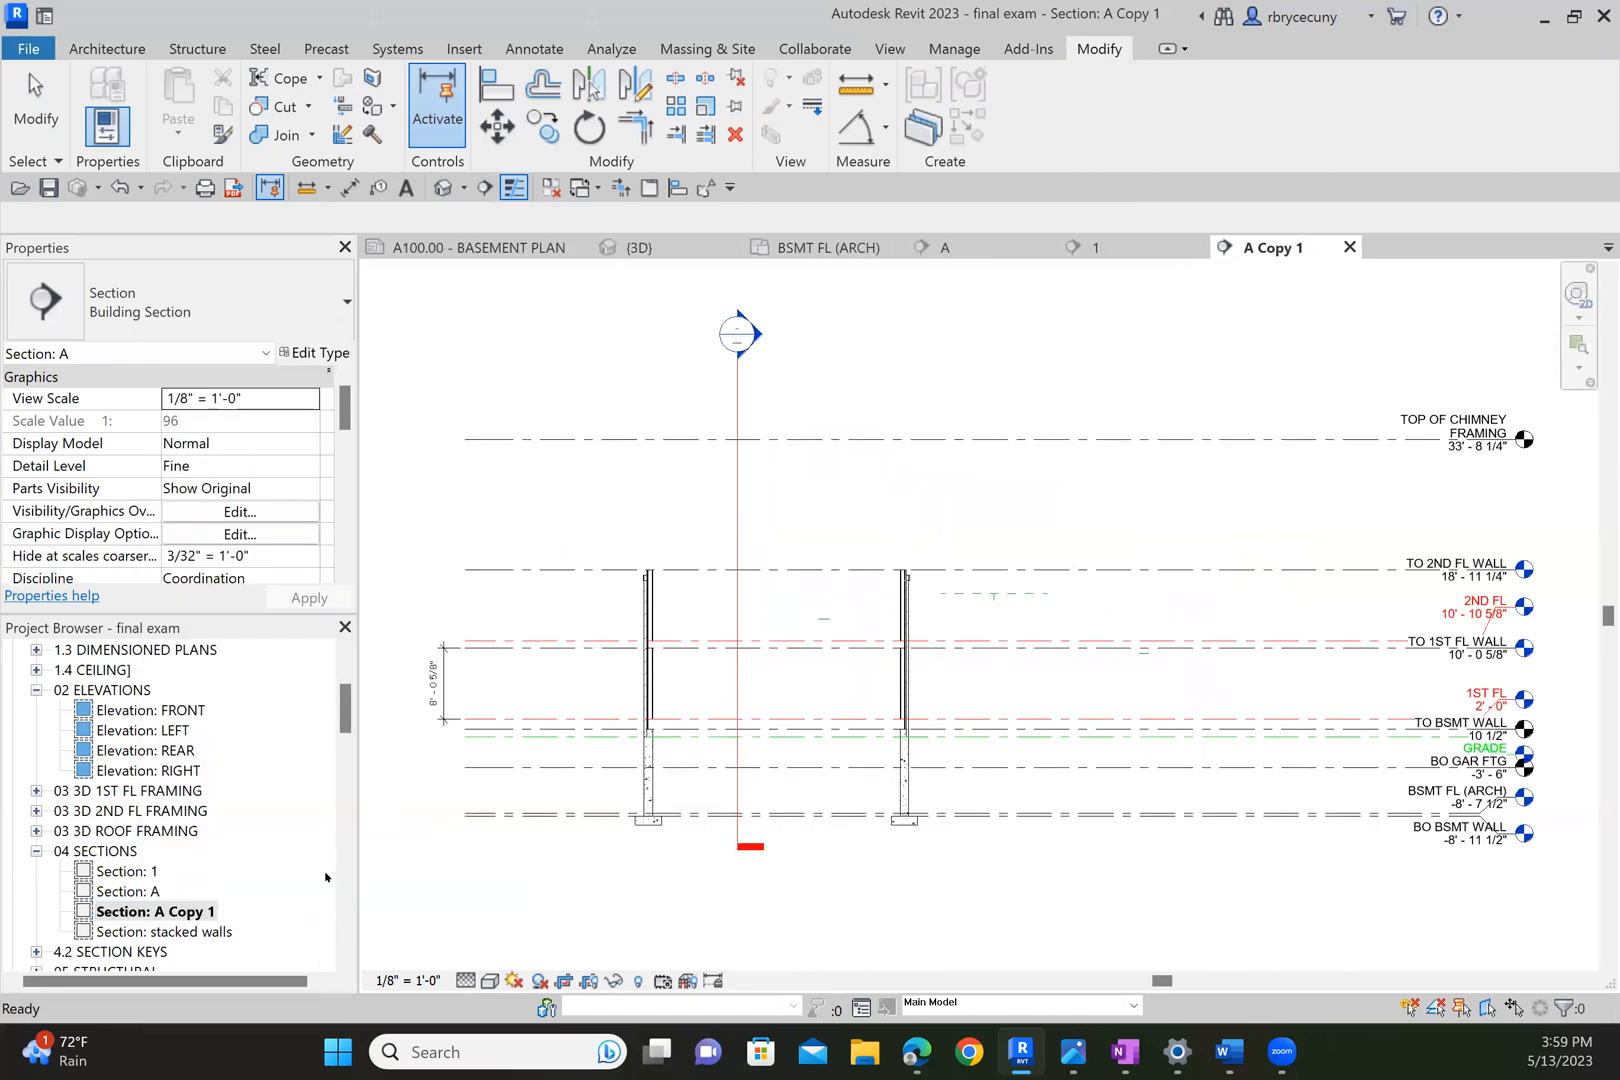
middle_drag(1235, 879, 967, 838)
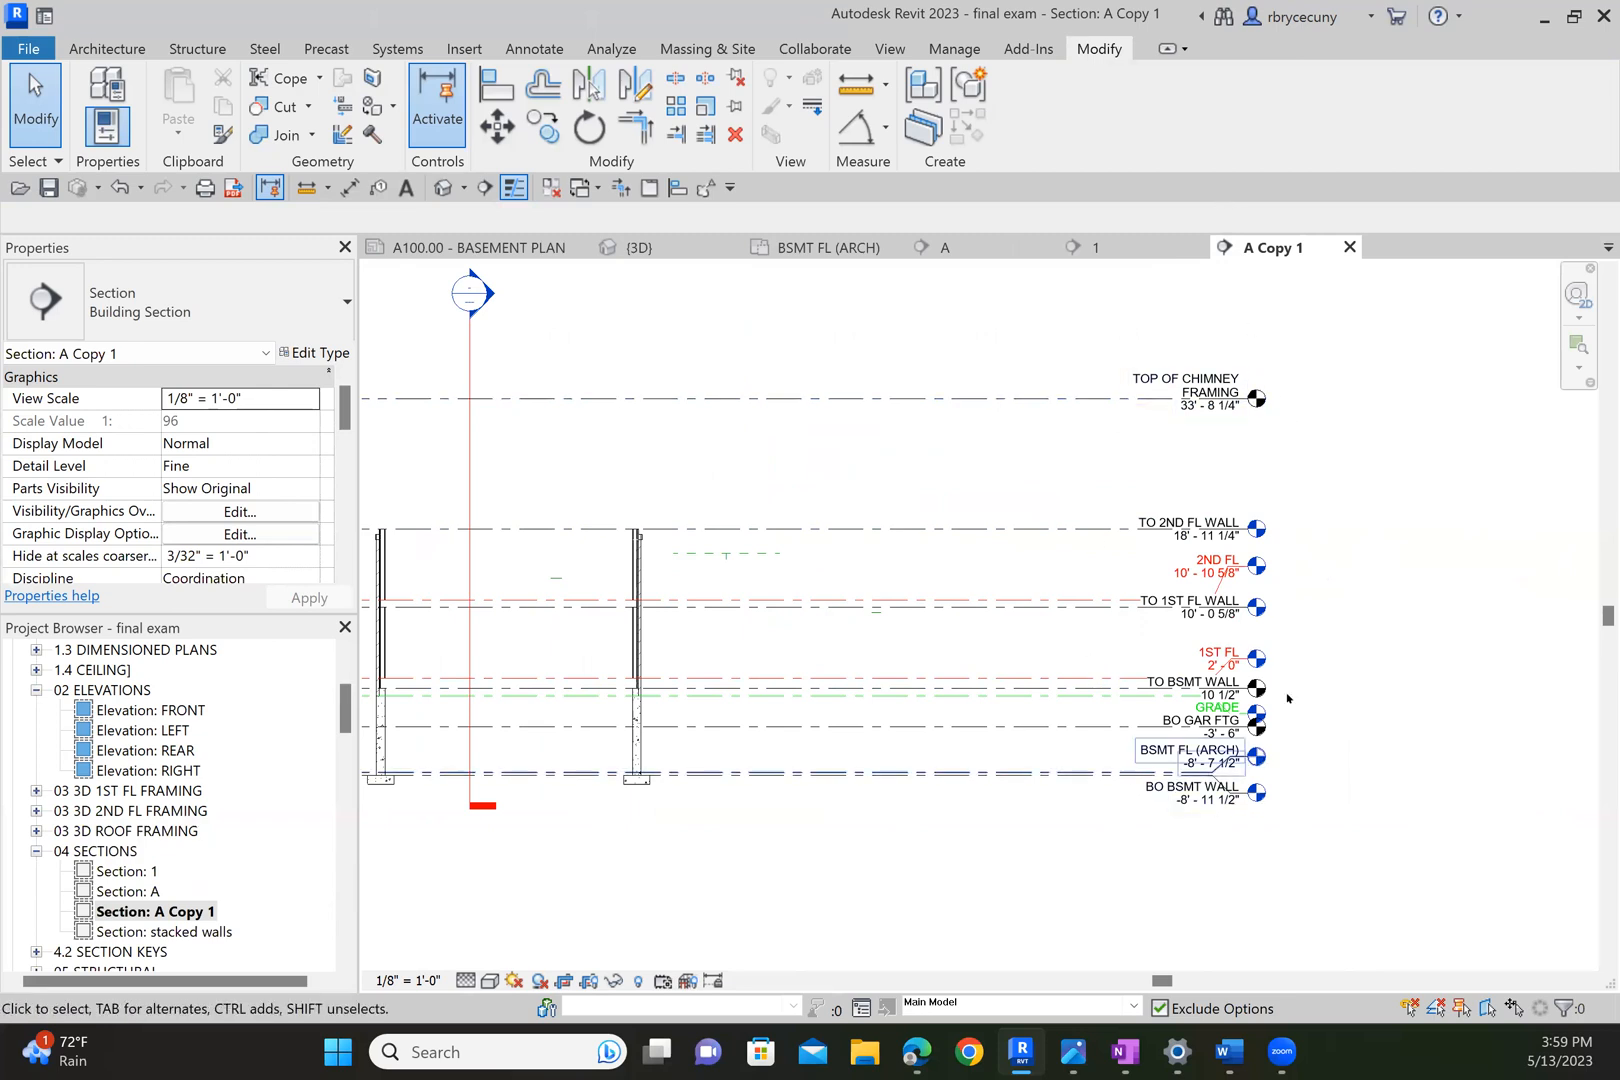
scroll(965, 740, down, 2)
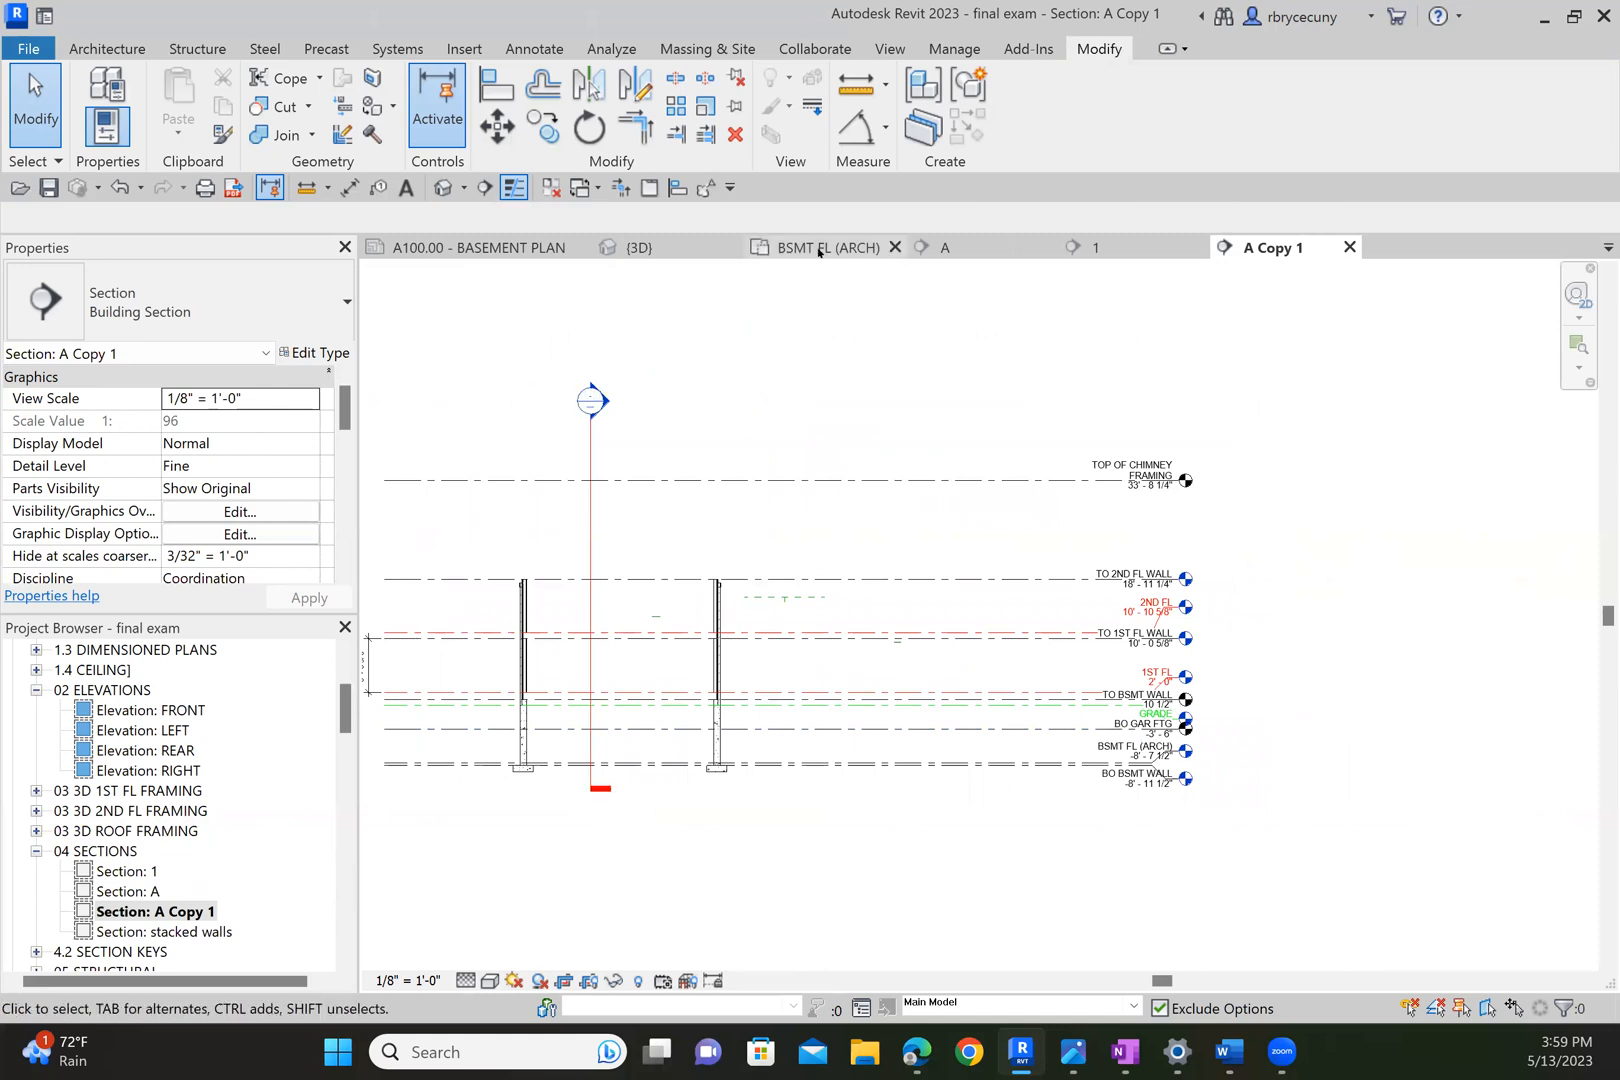
Examine the house and garage stacked walls on the 1ST FL (ARCH) plan.
scroll(147, 720, up, 3)
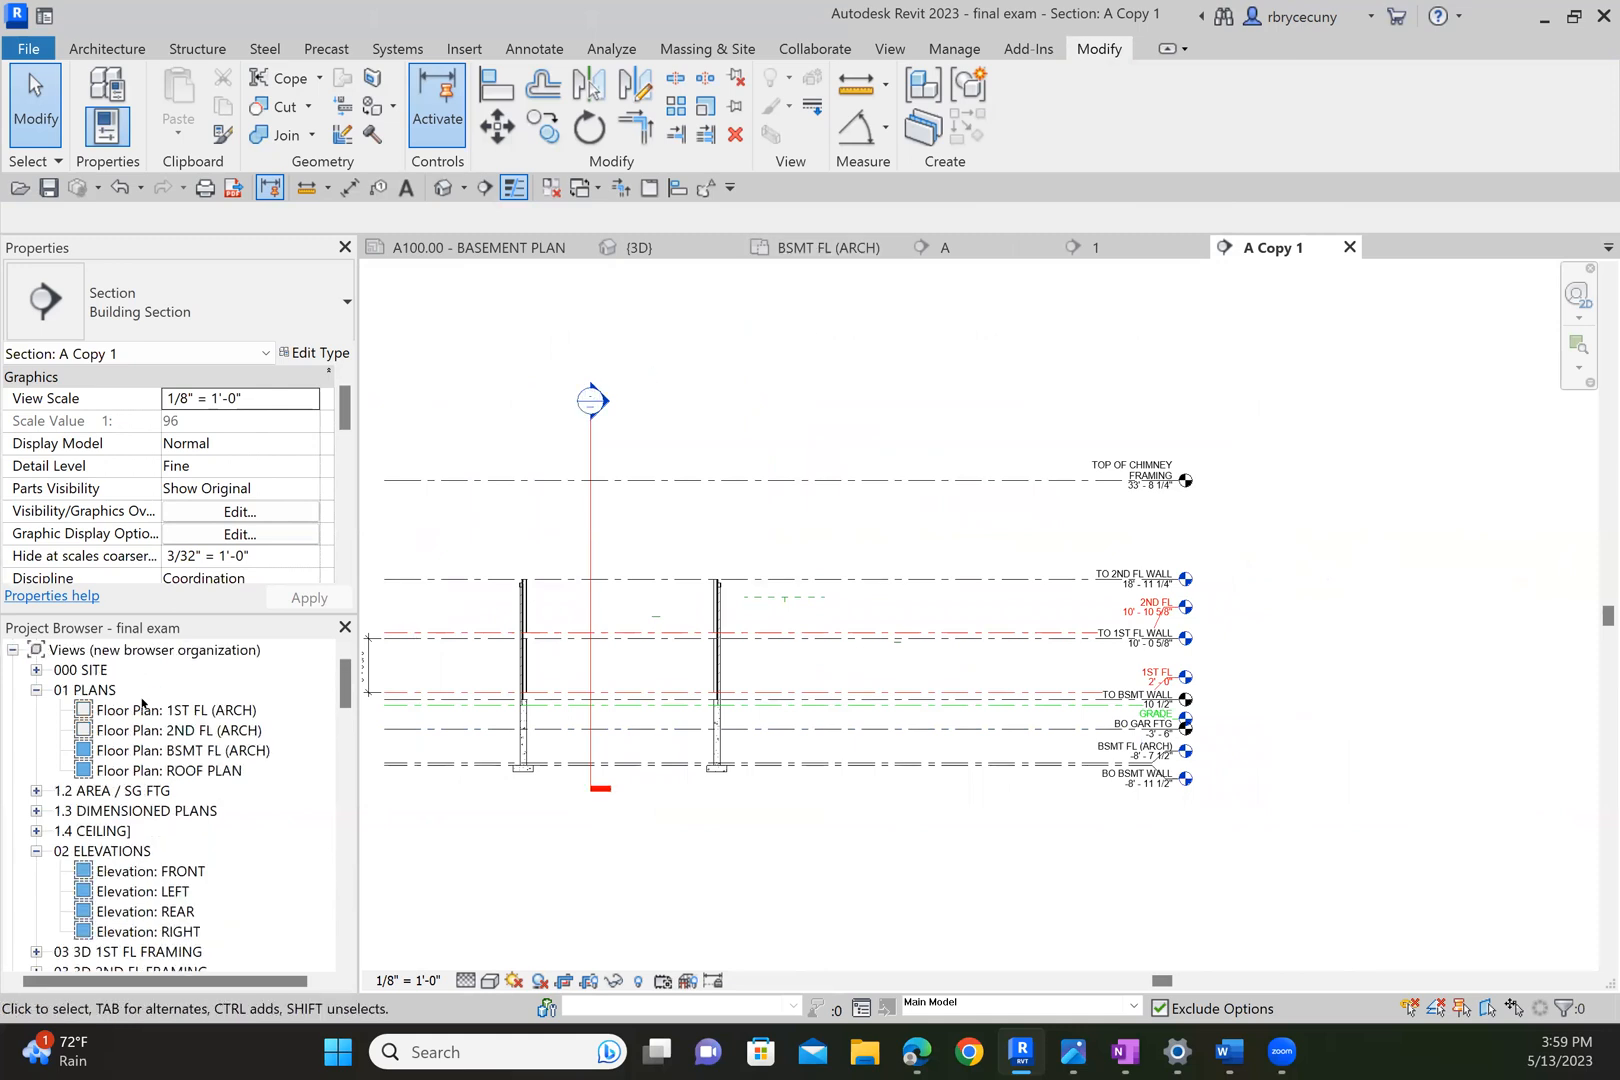
double_click(155, 710)
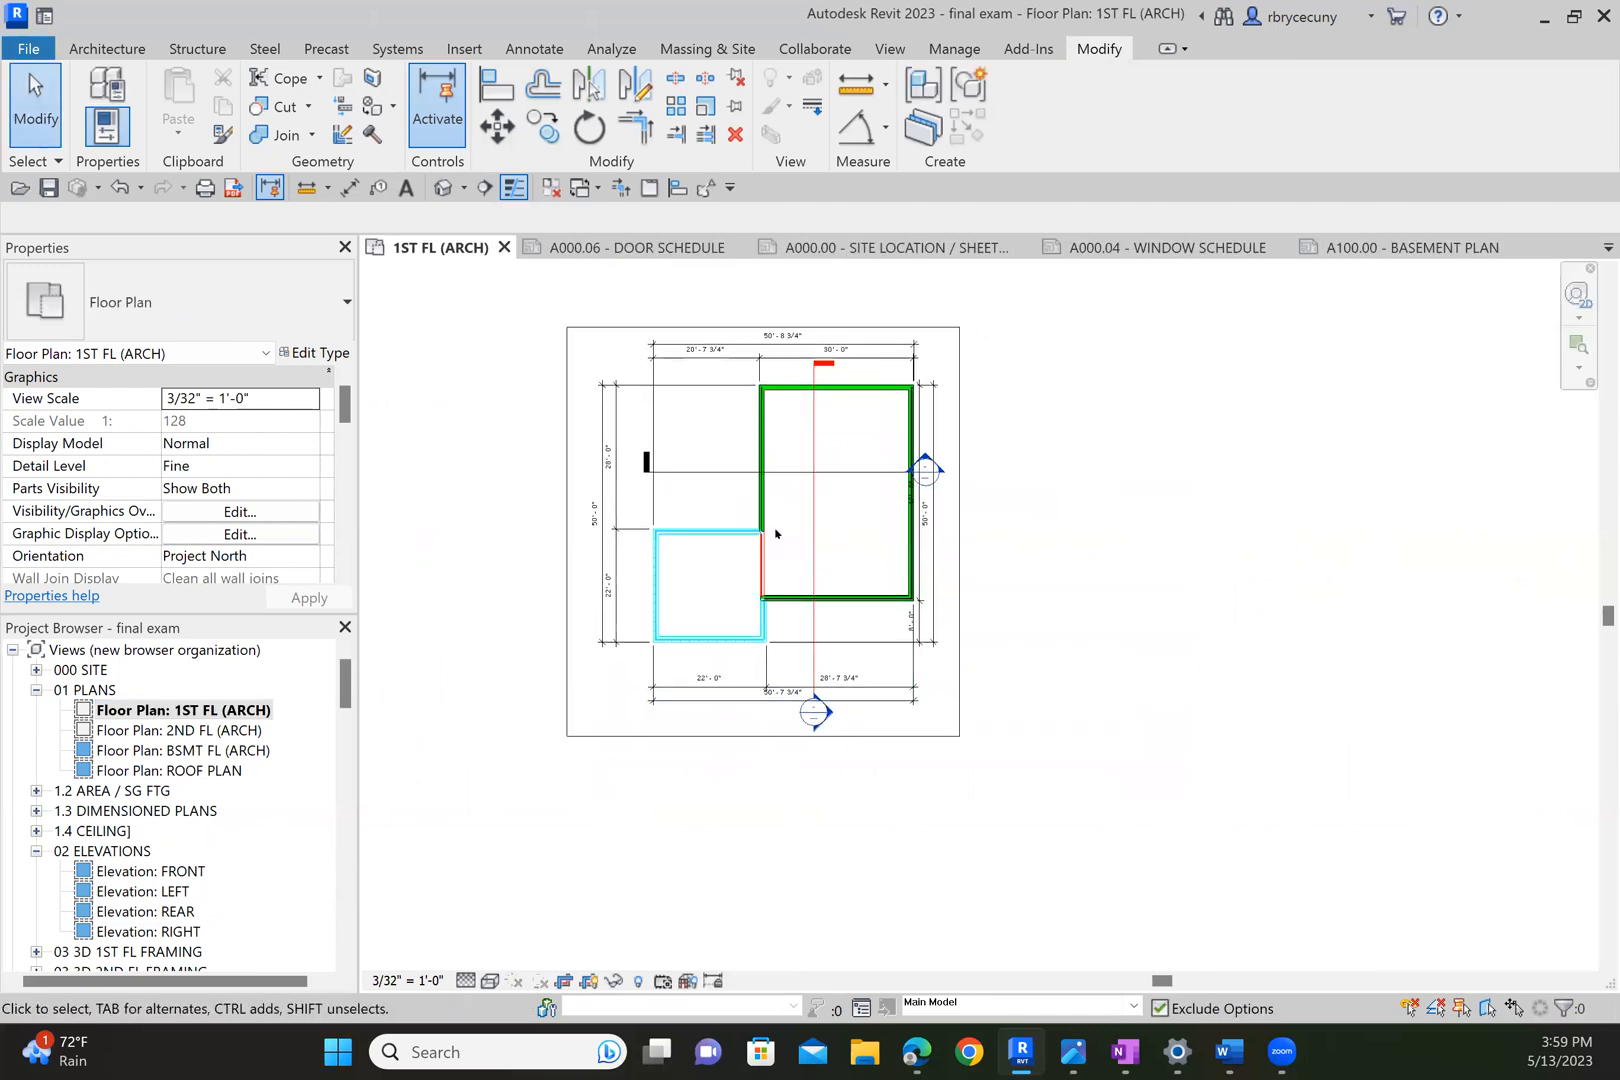
scroll(740, 555, up, 3)
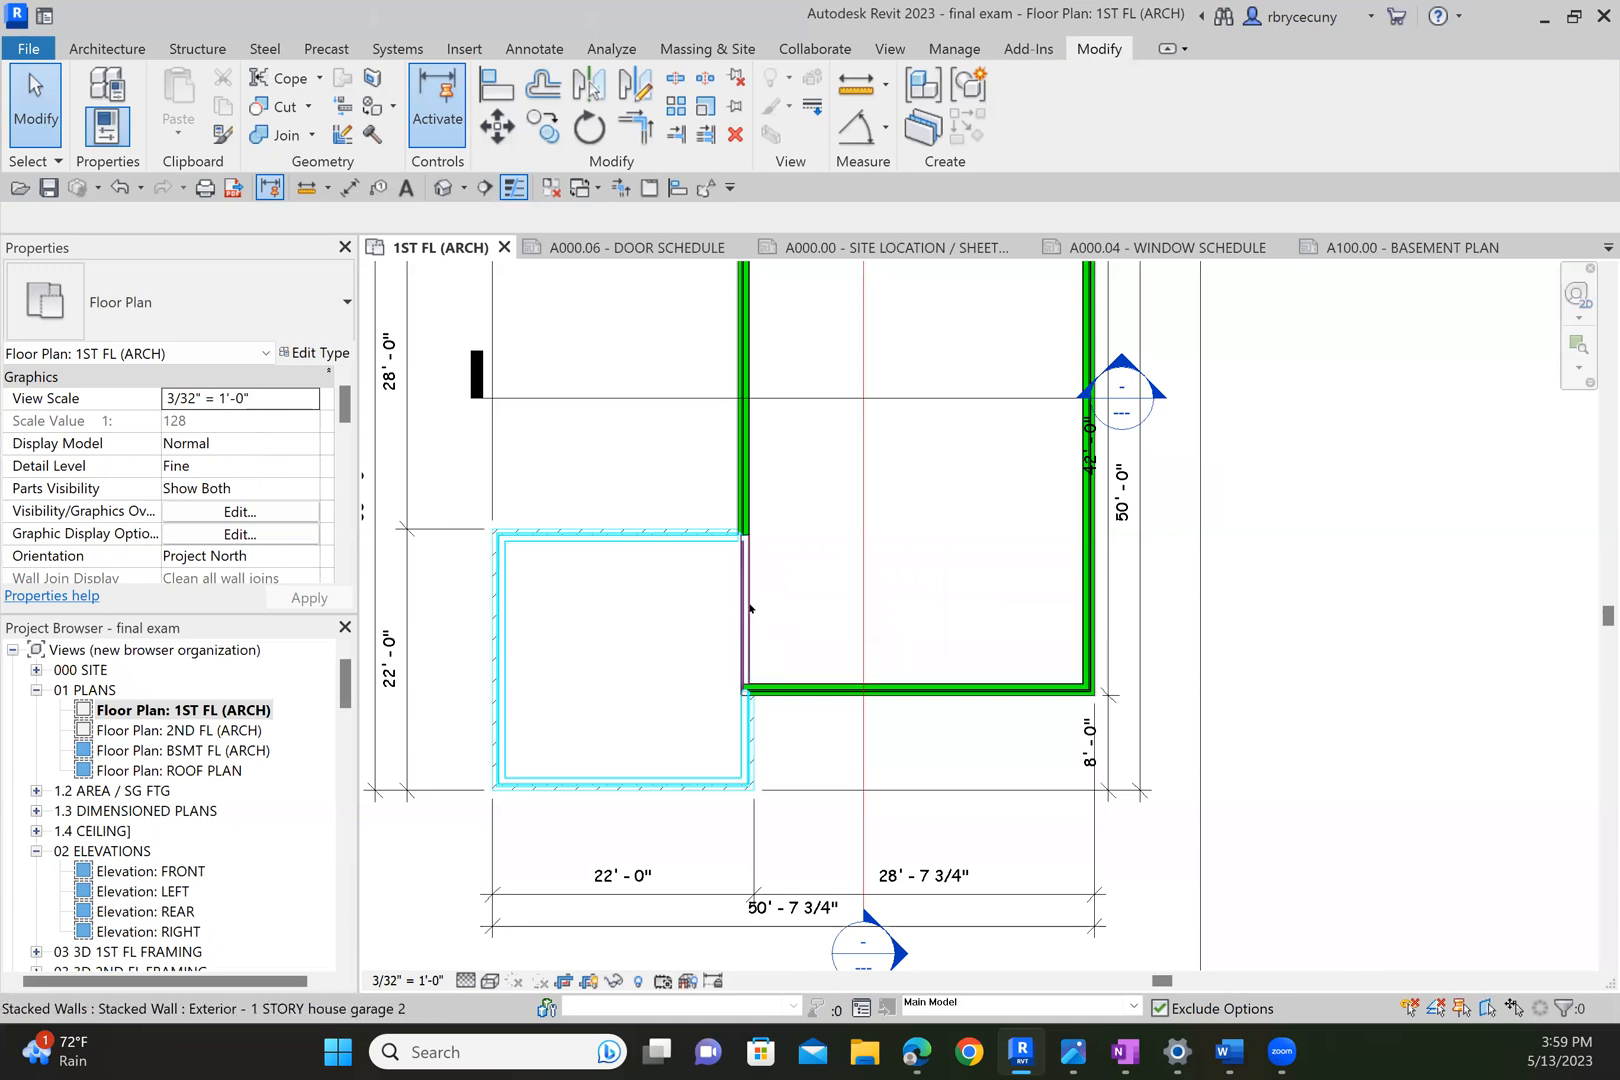
scroll(749, 606, down, 1)
scroll(1052, 594, down, 3)
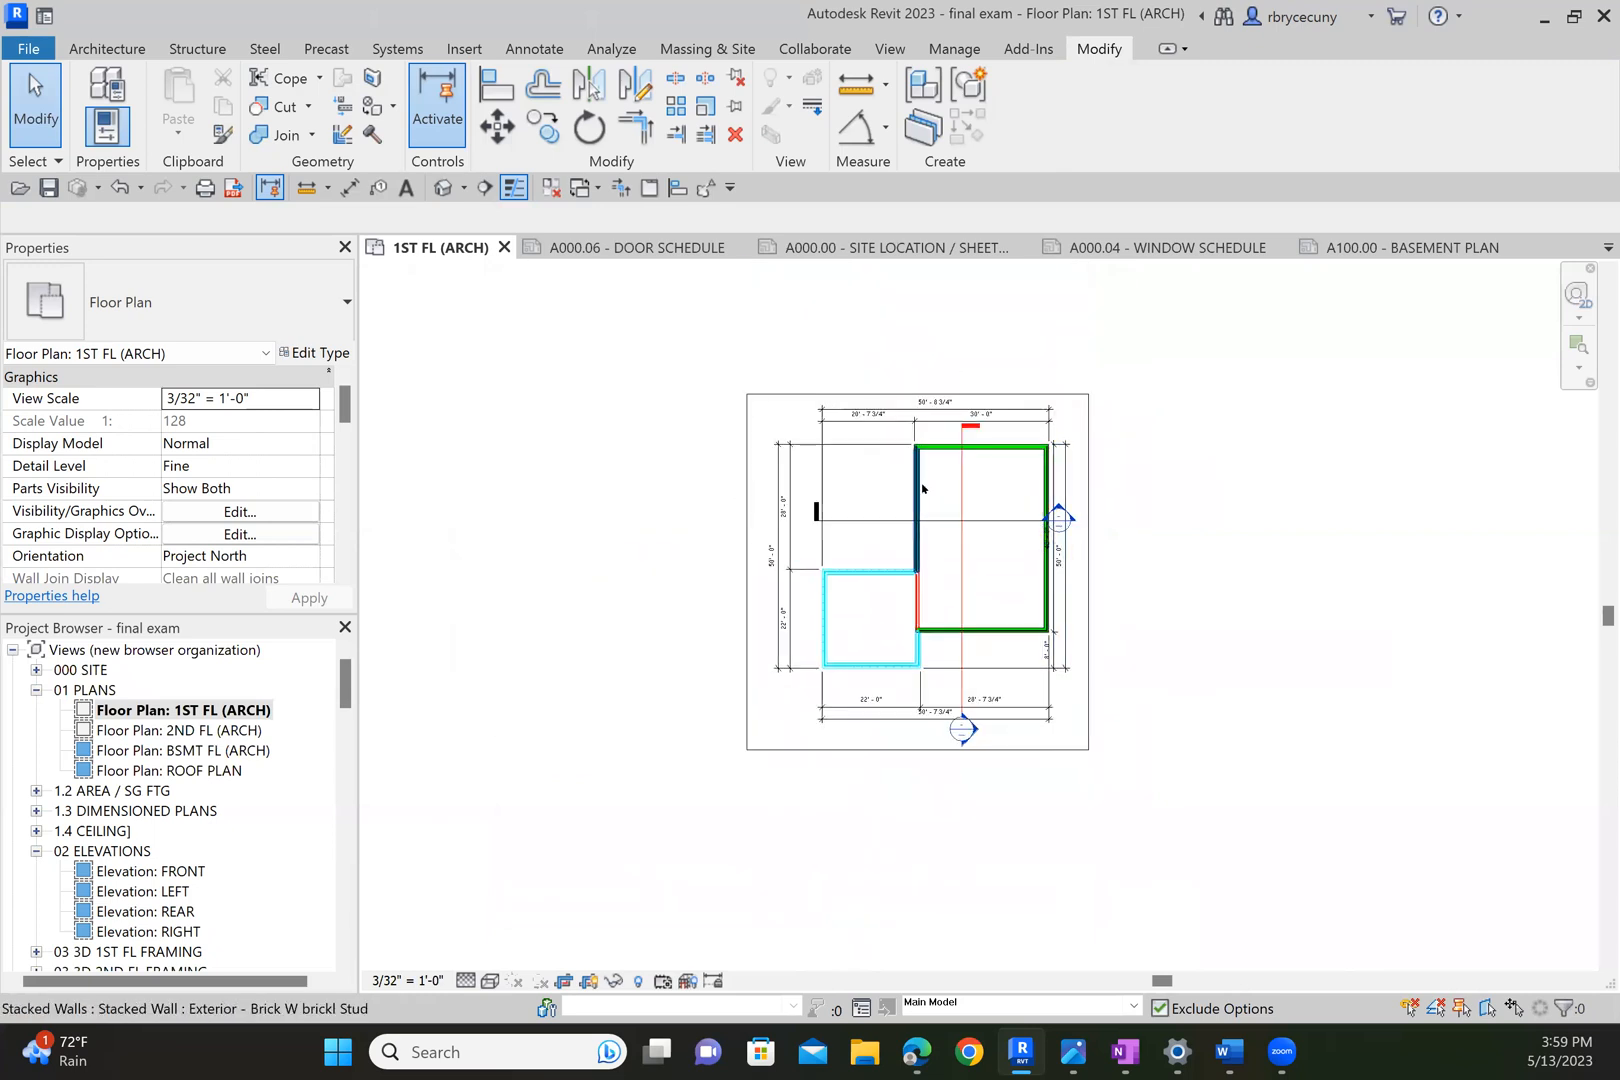
scroll(922, 488, up, 2)
scroll(1035, 506, down, 3)
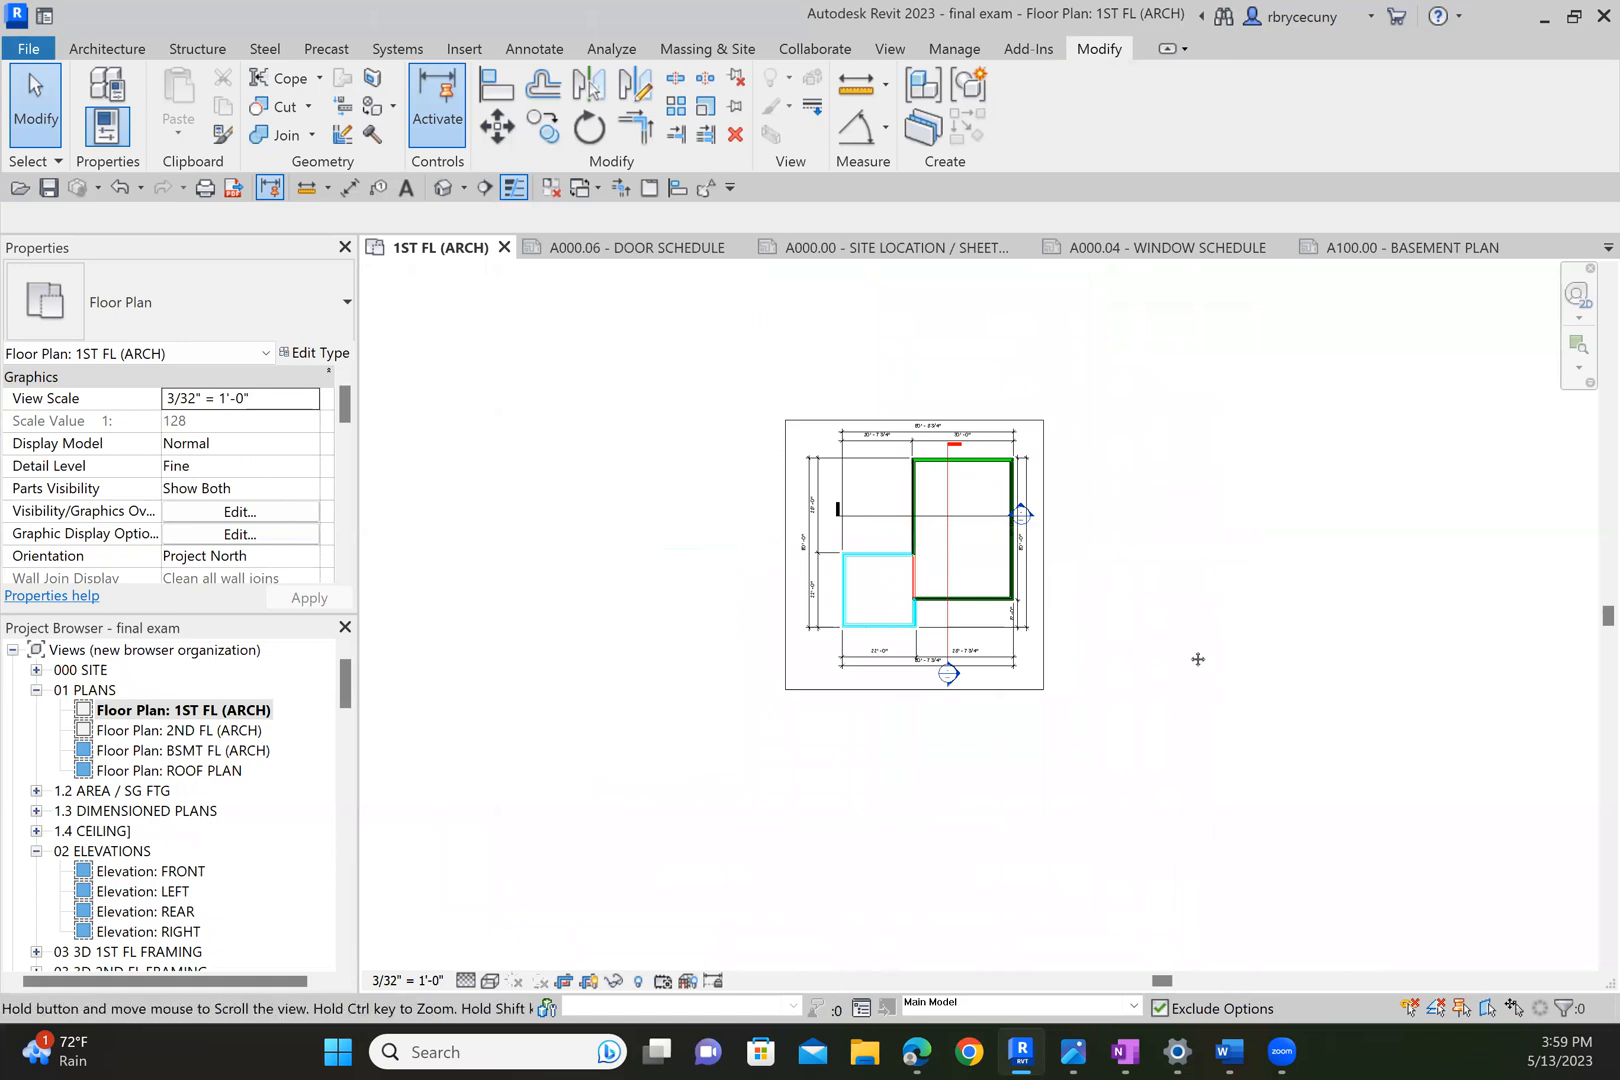
middle_drag(1197, 659, 1045, 655)
scroll(1043, 651, up, 1)
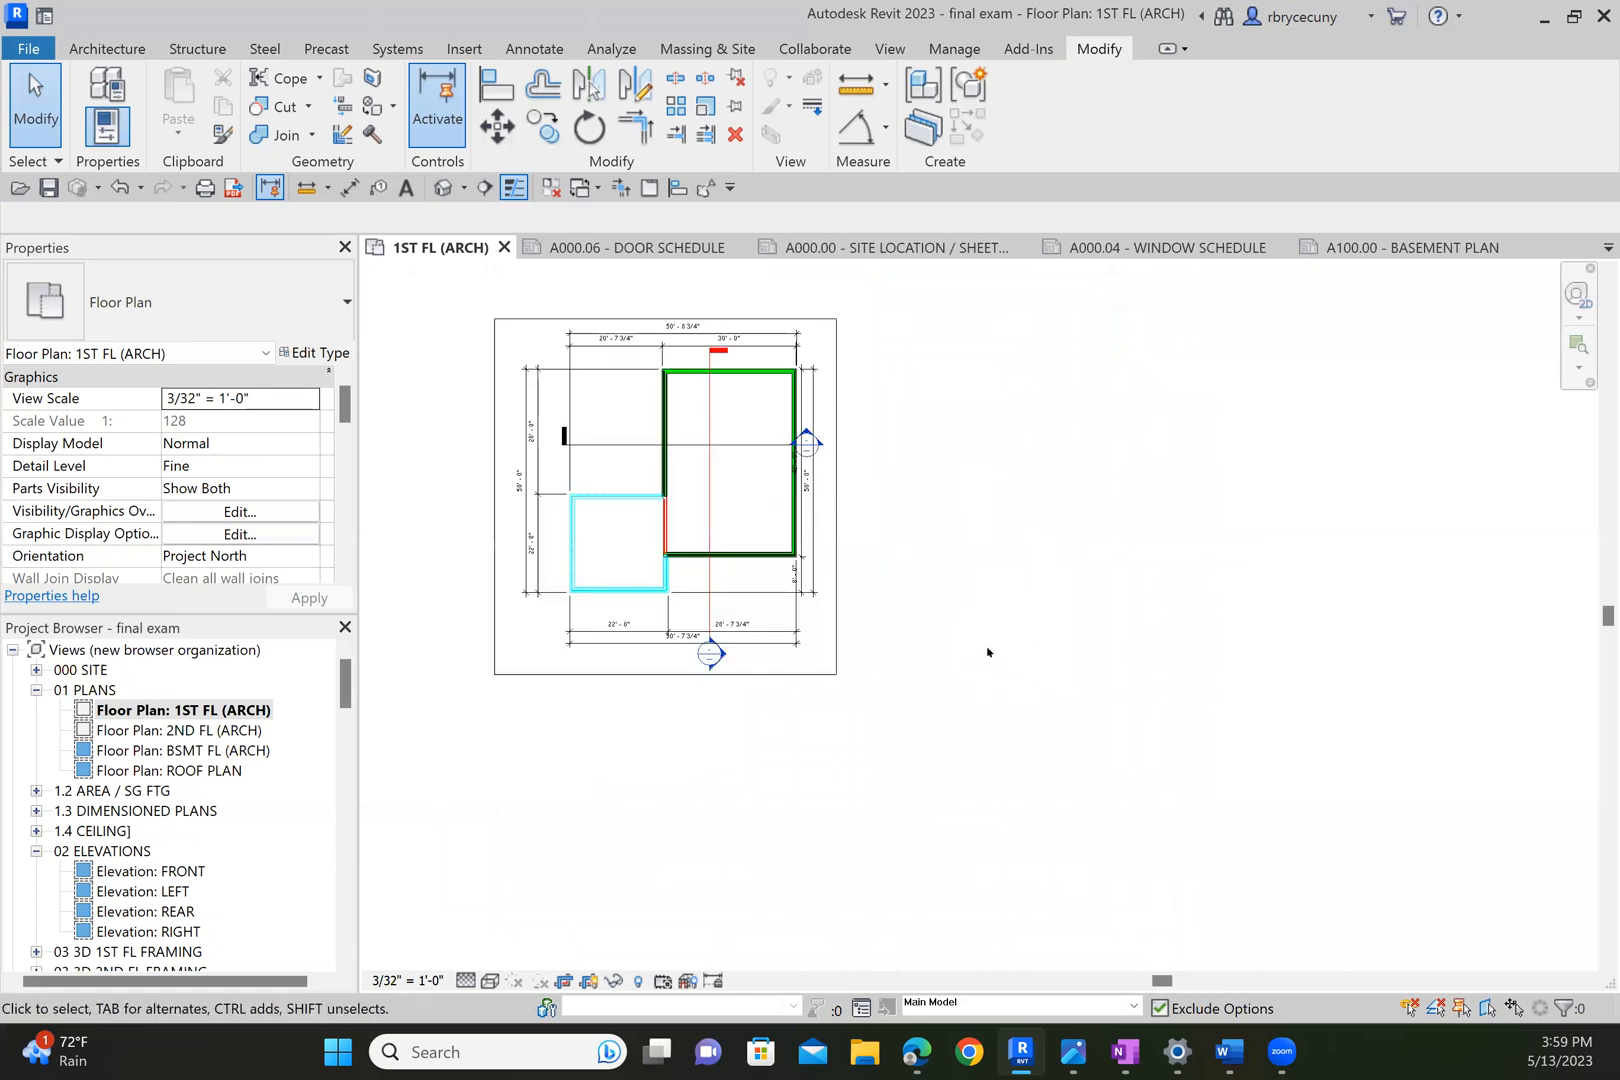
Start a new wall on the 1ST FL (ARCH) plan with the basic wall type Interior - 2X4.
click(107, 48)
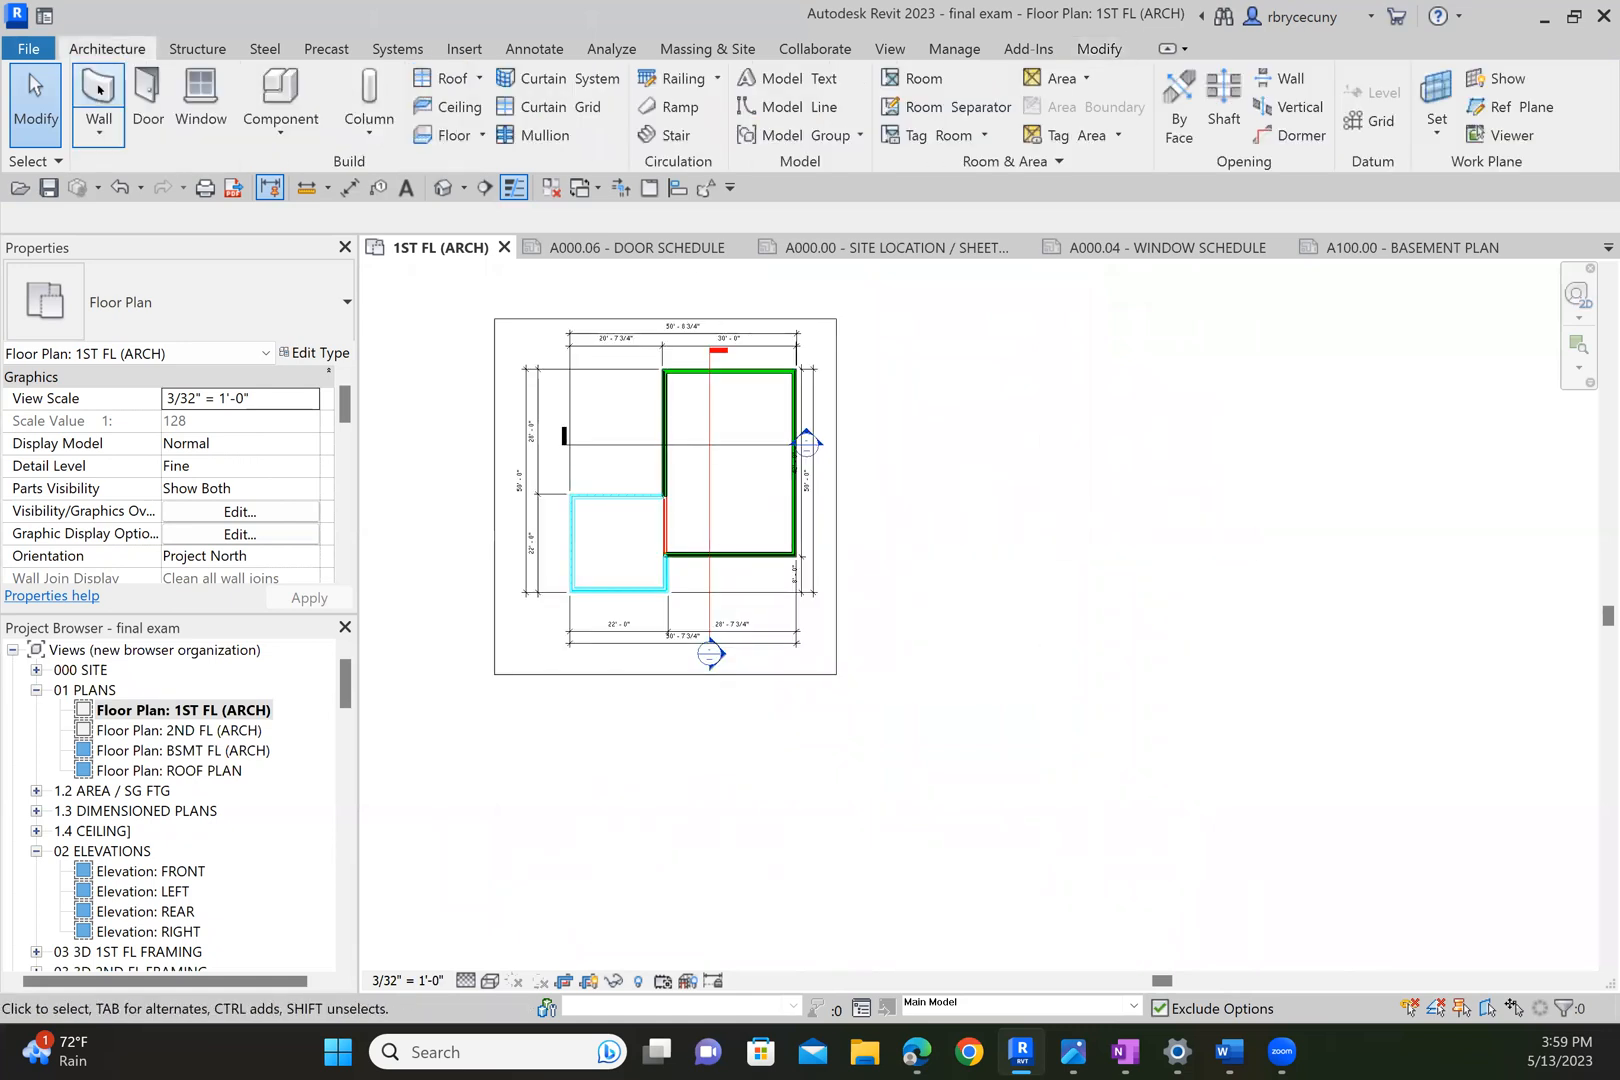
click(98, 89)
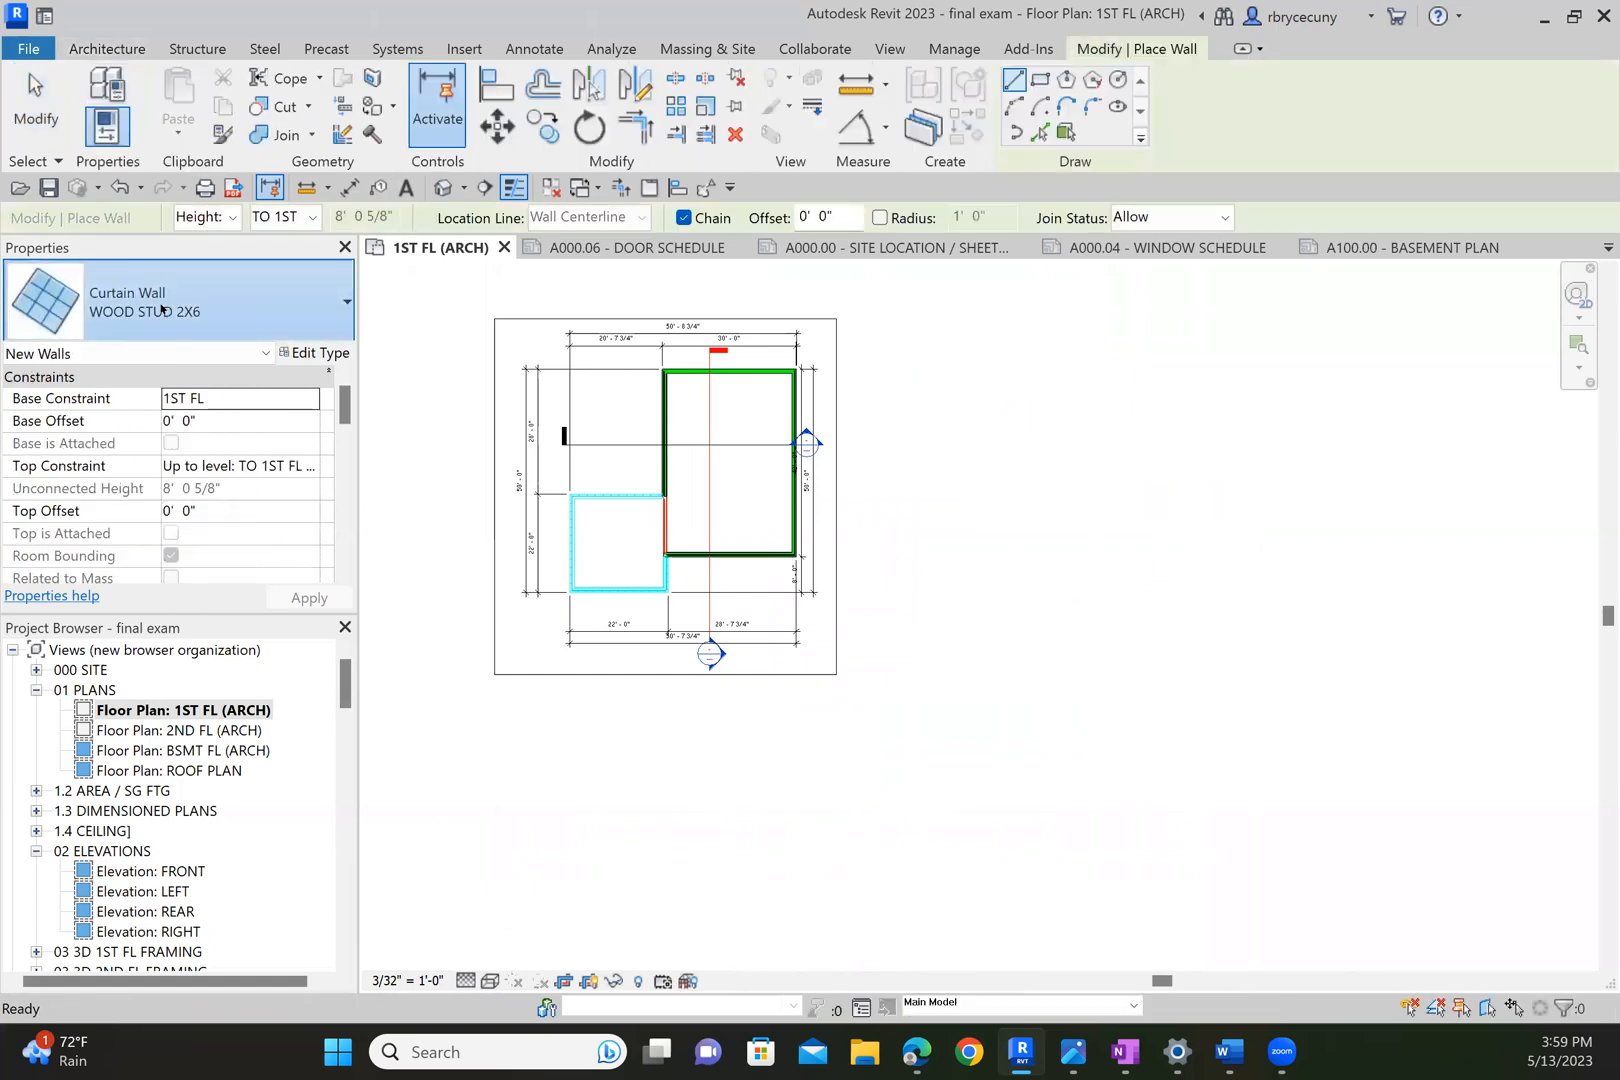
click(161, 310)
scroll(235, 669, up, 10)
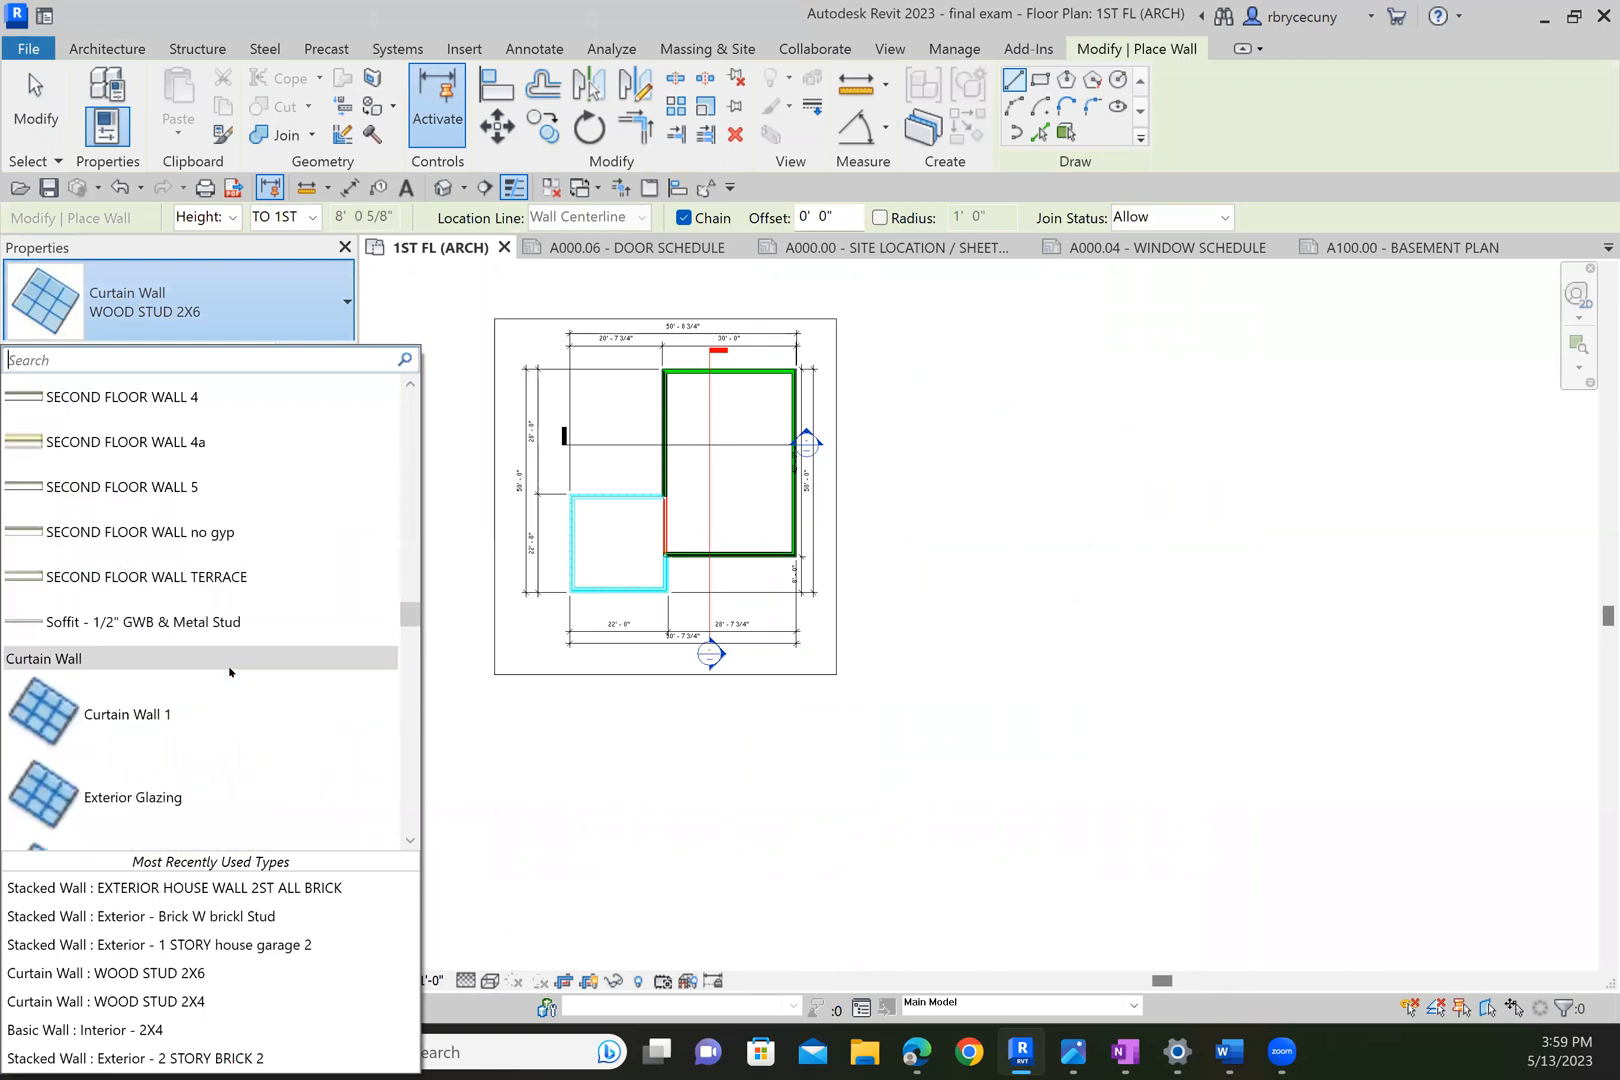
scroll(200, 600, up, 10)
scroll(142, 511, down, 3)
scroll(142, 511, down, 8)
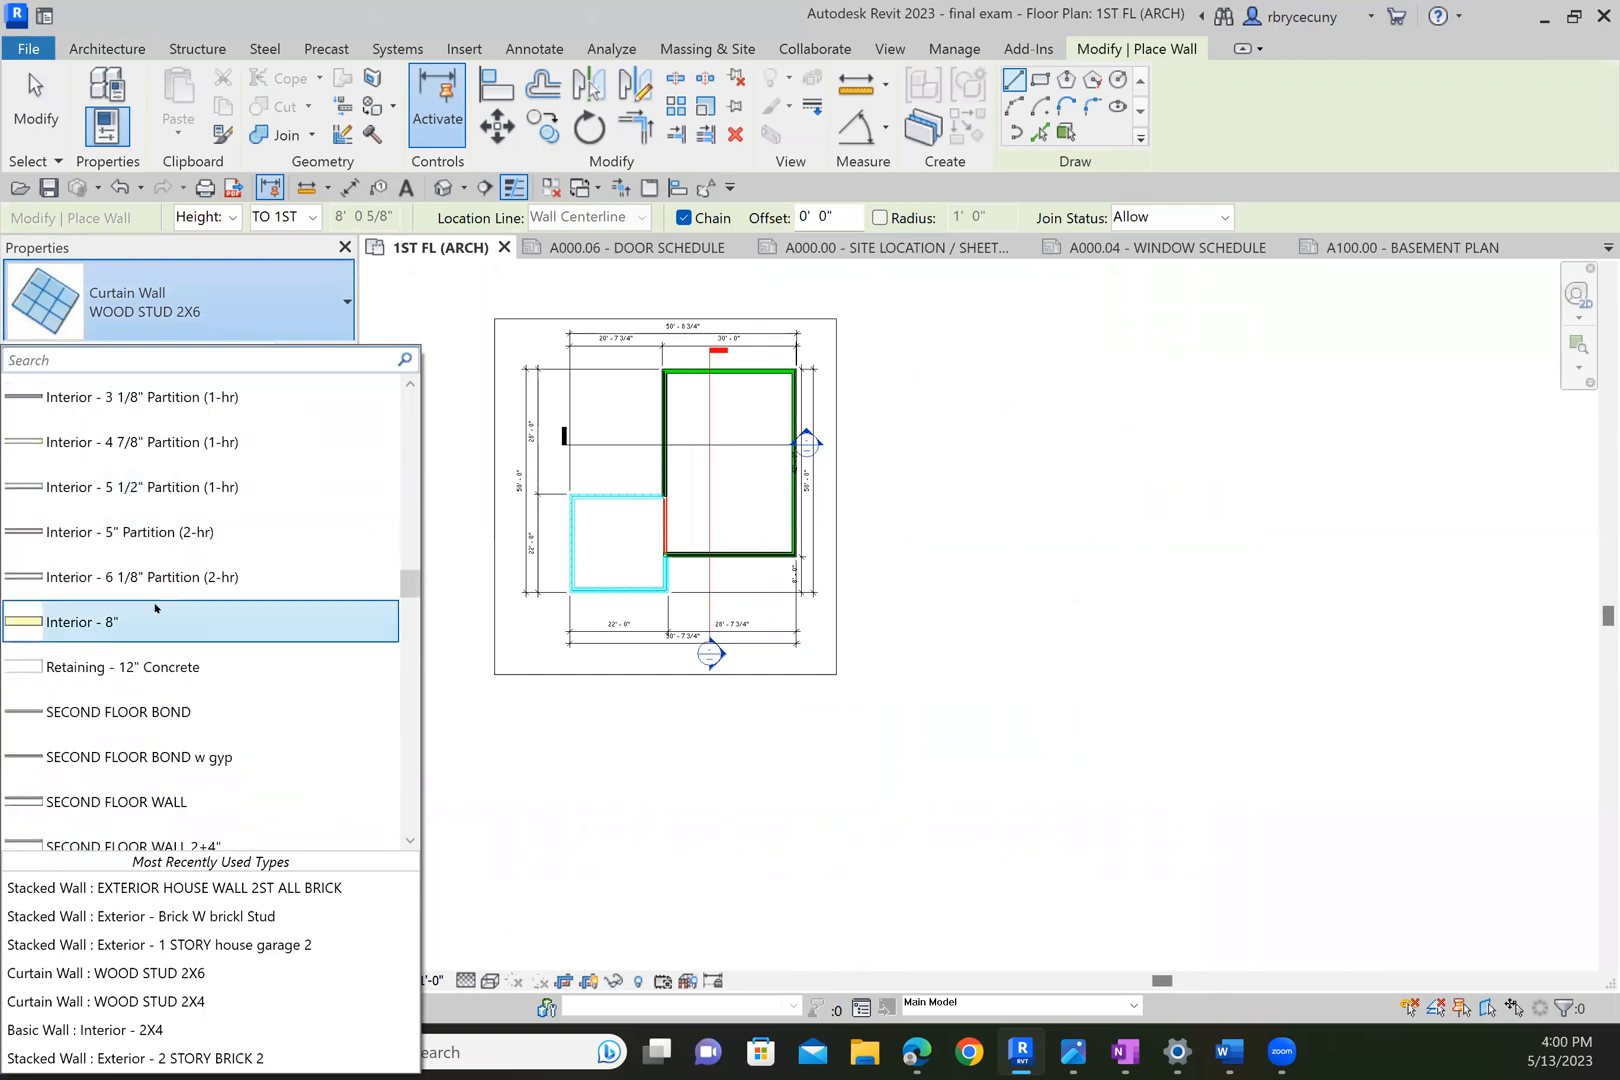
scroll(160, 575, up, 1)
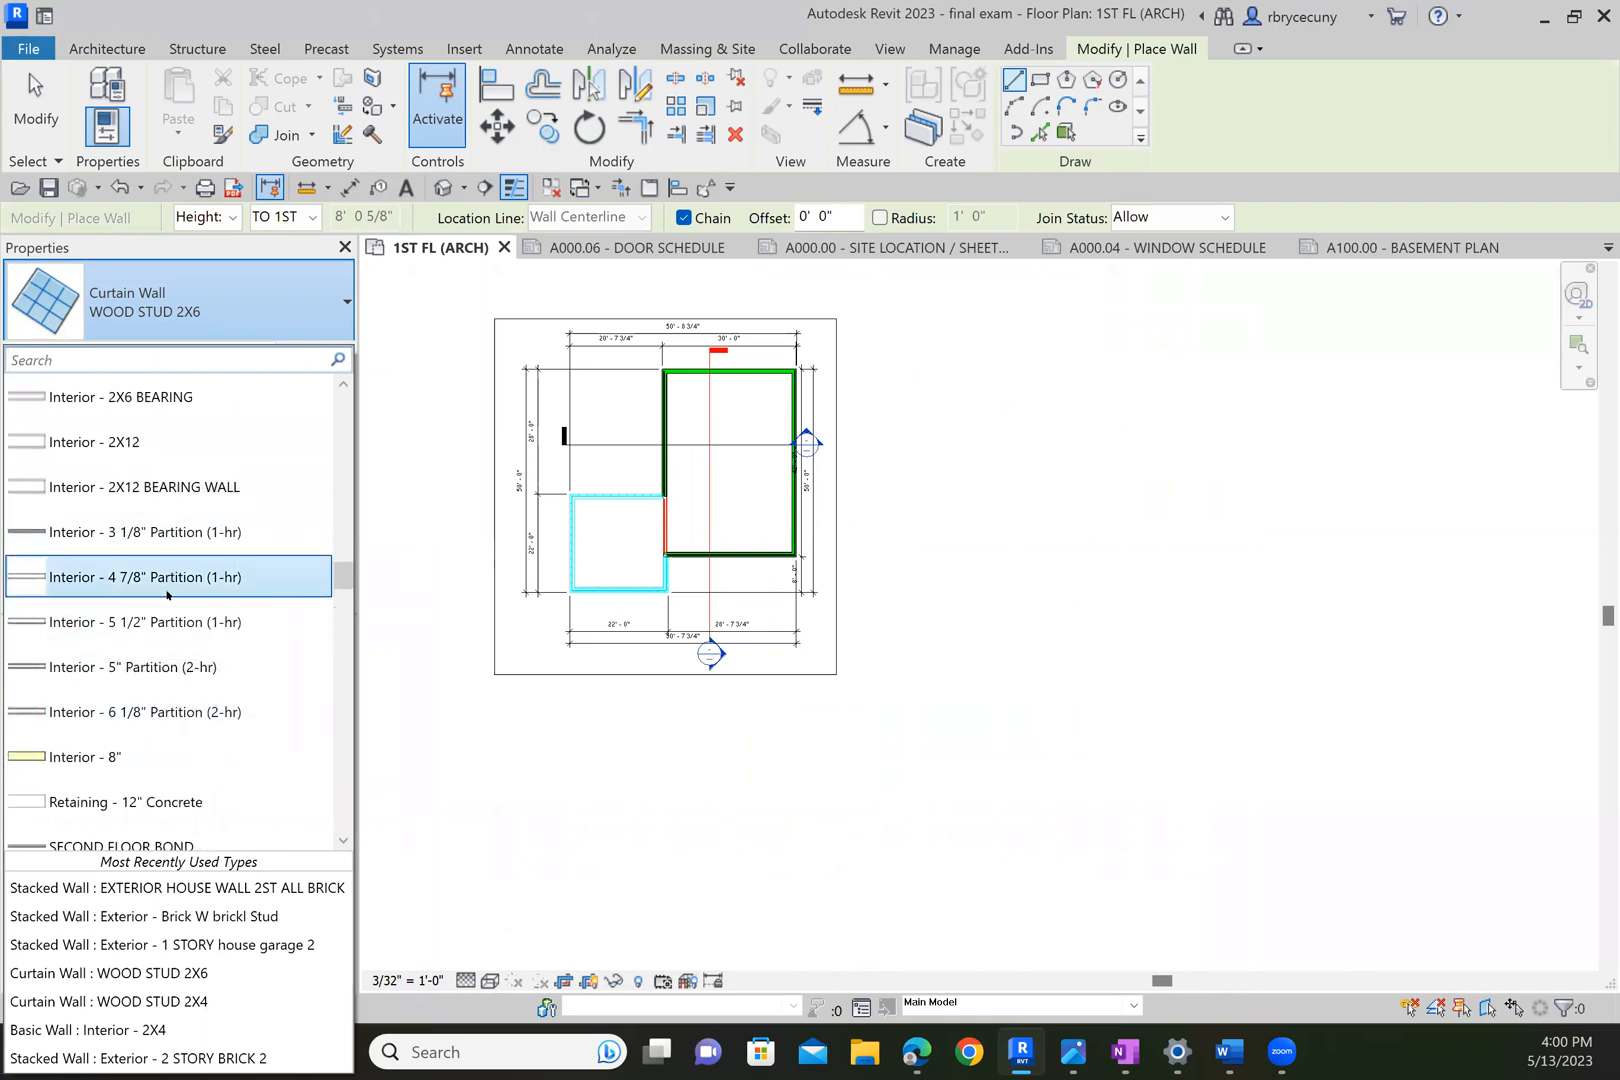
scroll(170, 575, up, 2)
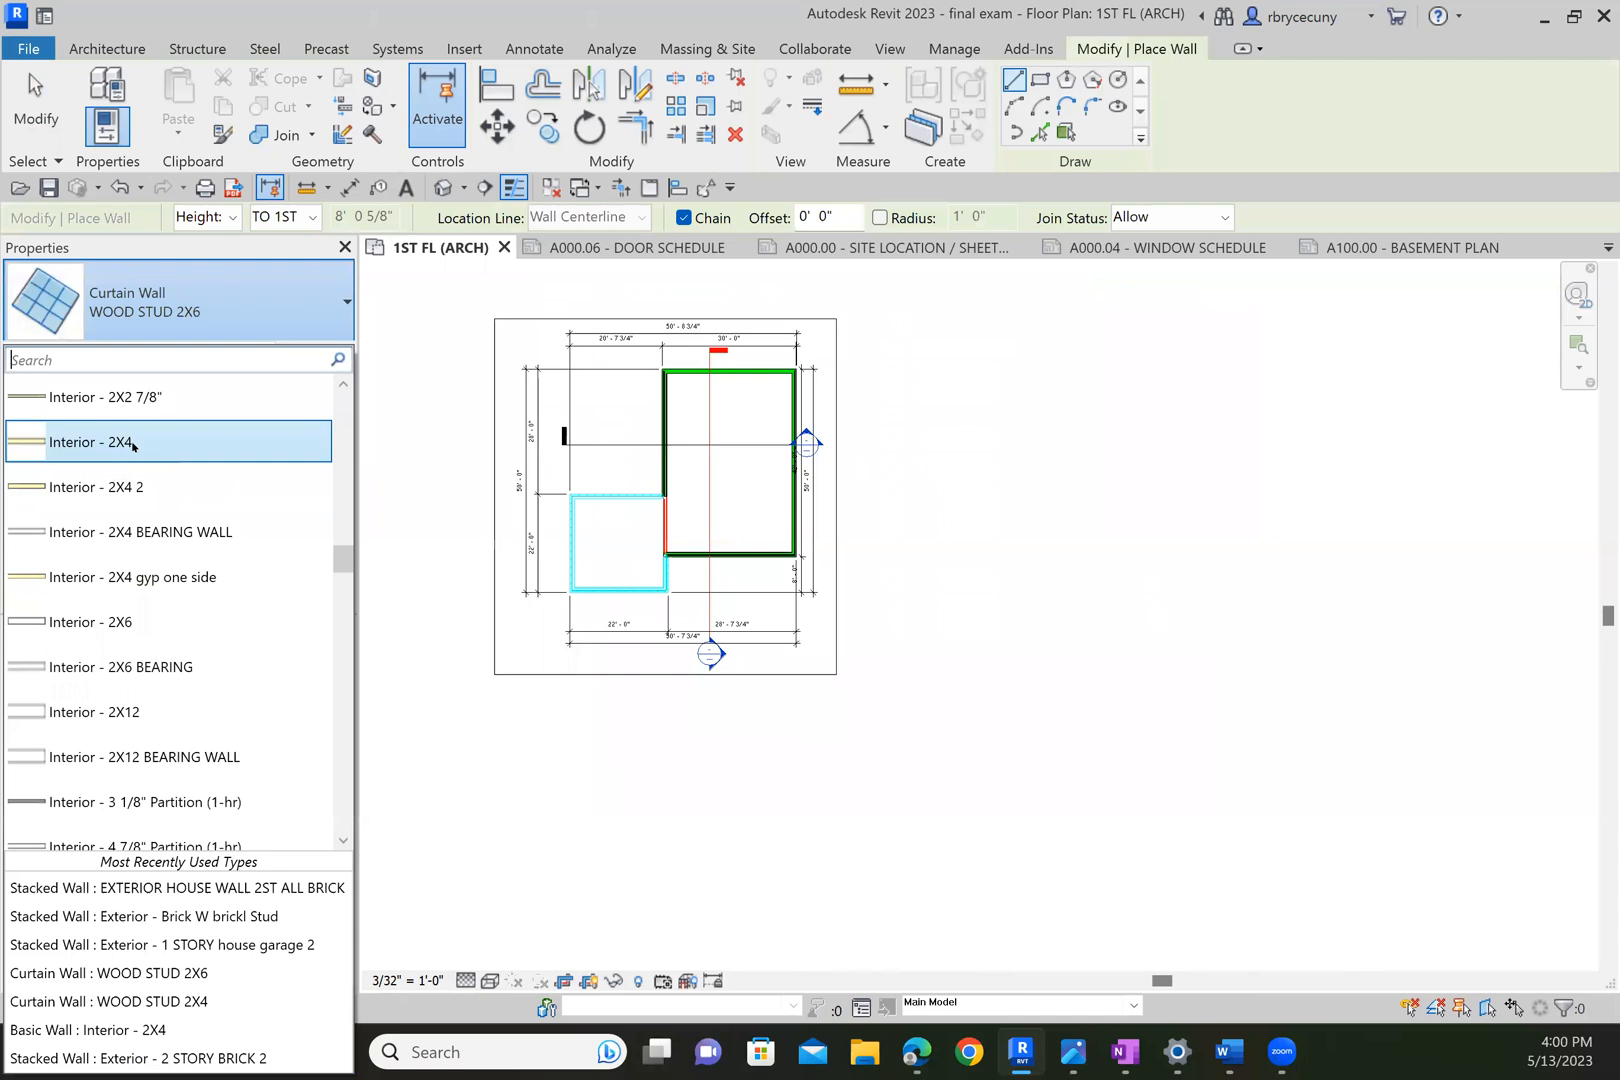
click(133, 442)
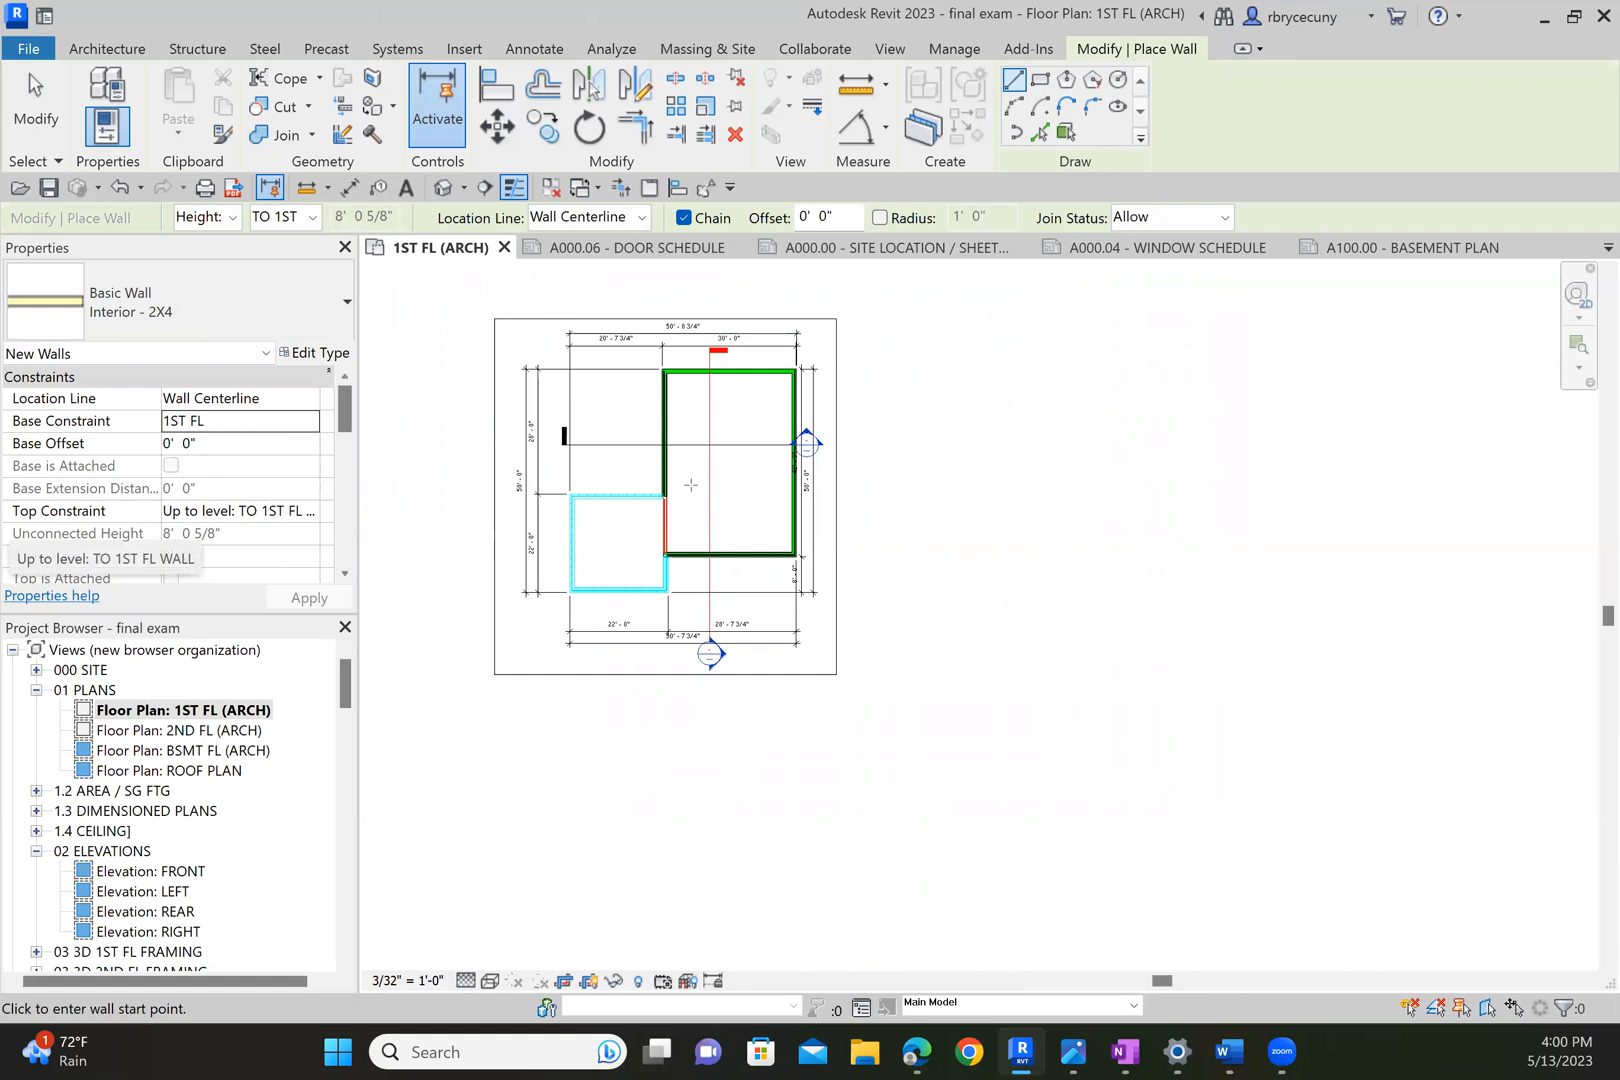
Draw a freestanding vertical interior wall about 9 ft long inside the lower half of the main house, and end the Wall command.
scroll(741, 491, up, 3)
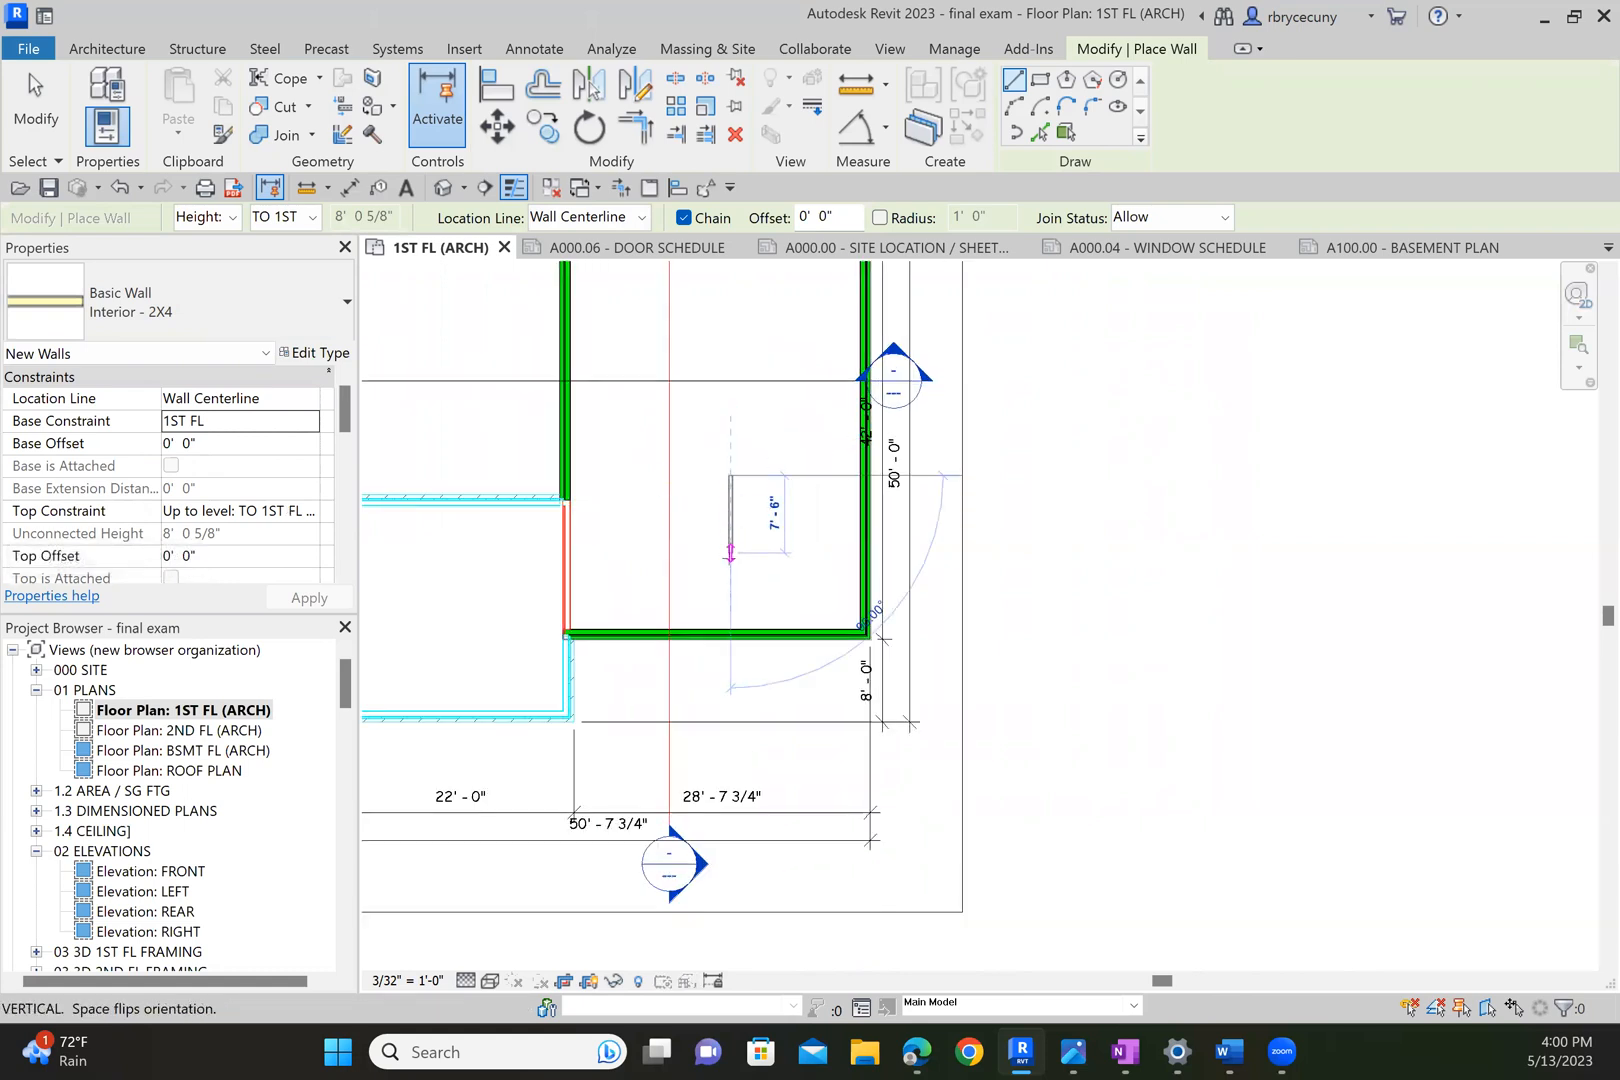
click(730, 476)
click(730, 568)
key(Escape)
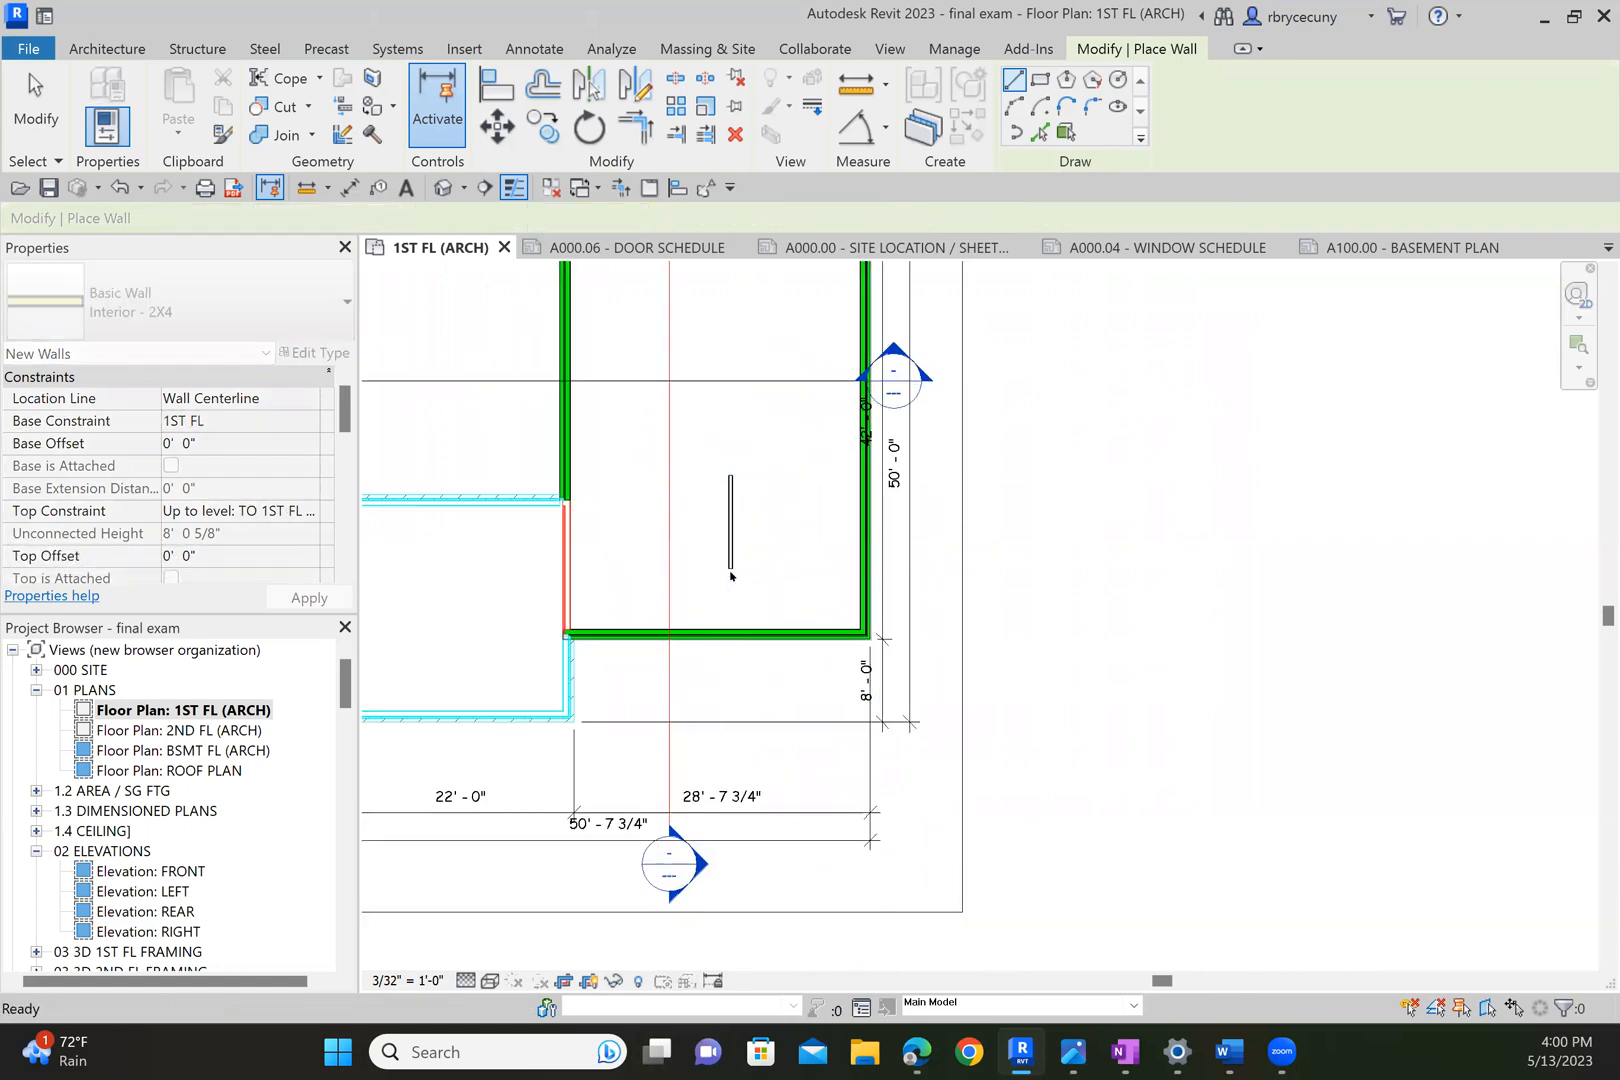
key(Escape)
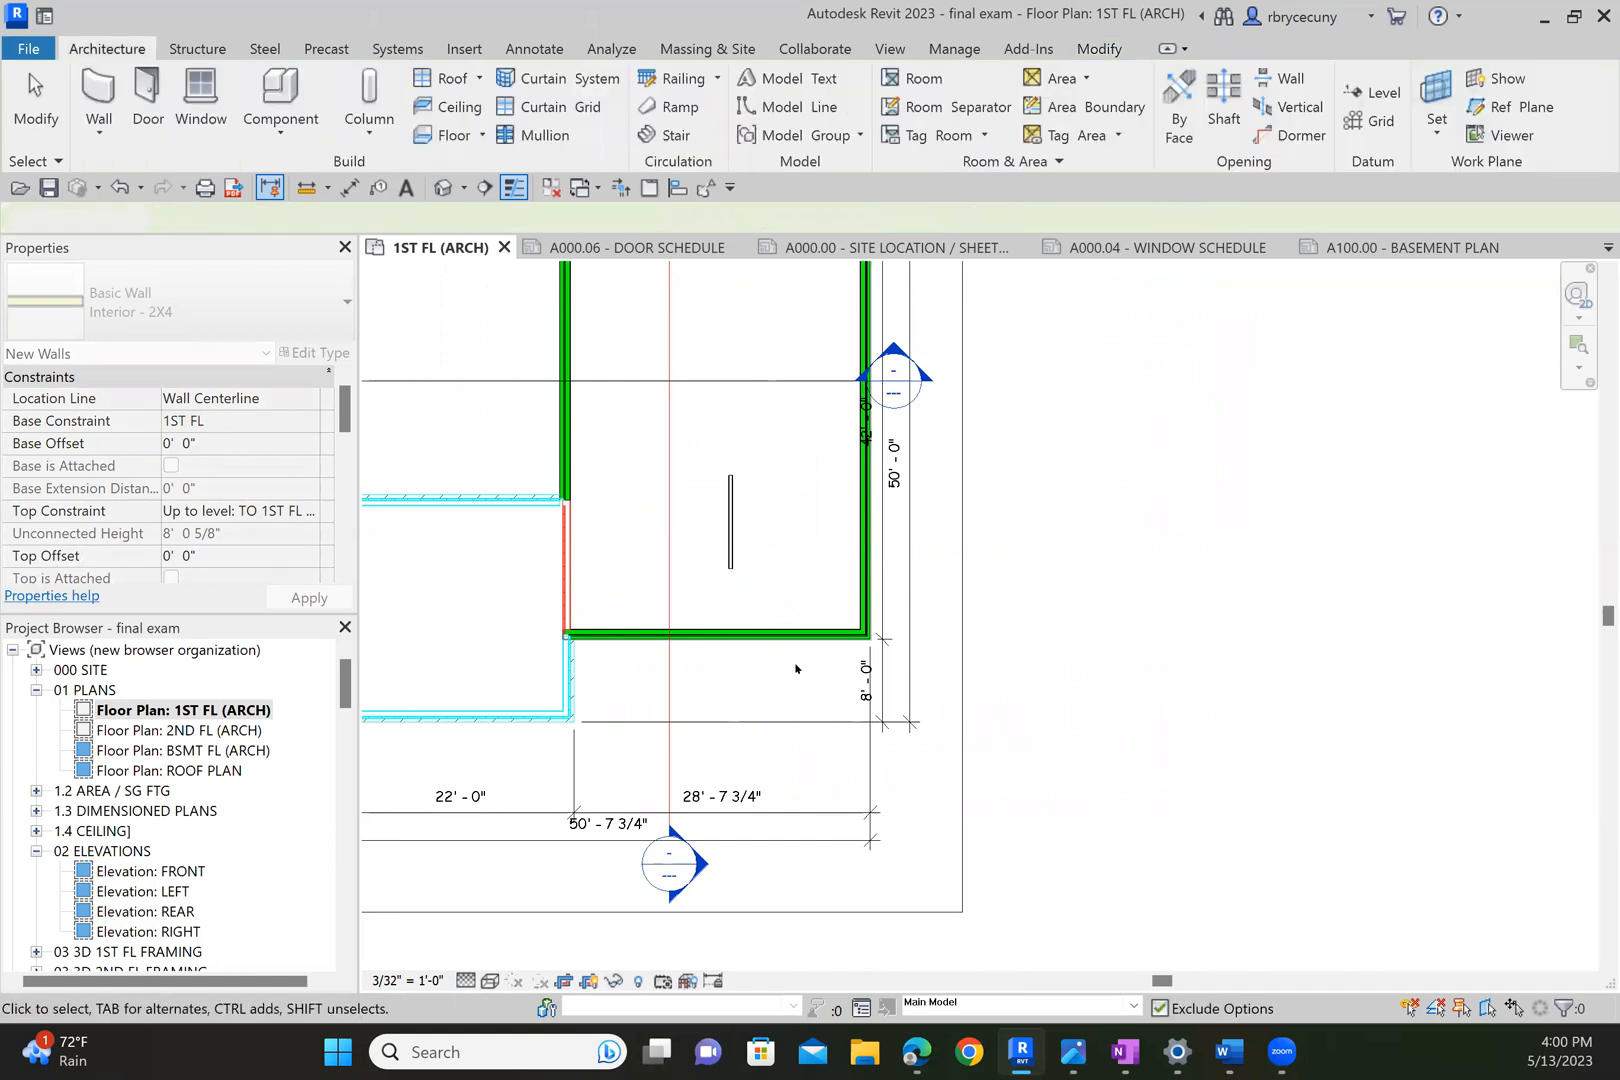
scroll(741, 548, down, 2)
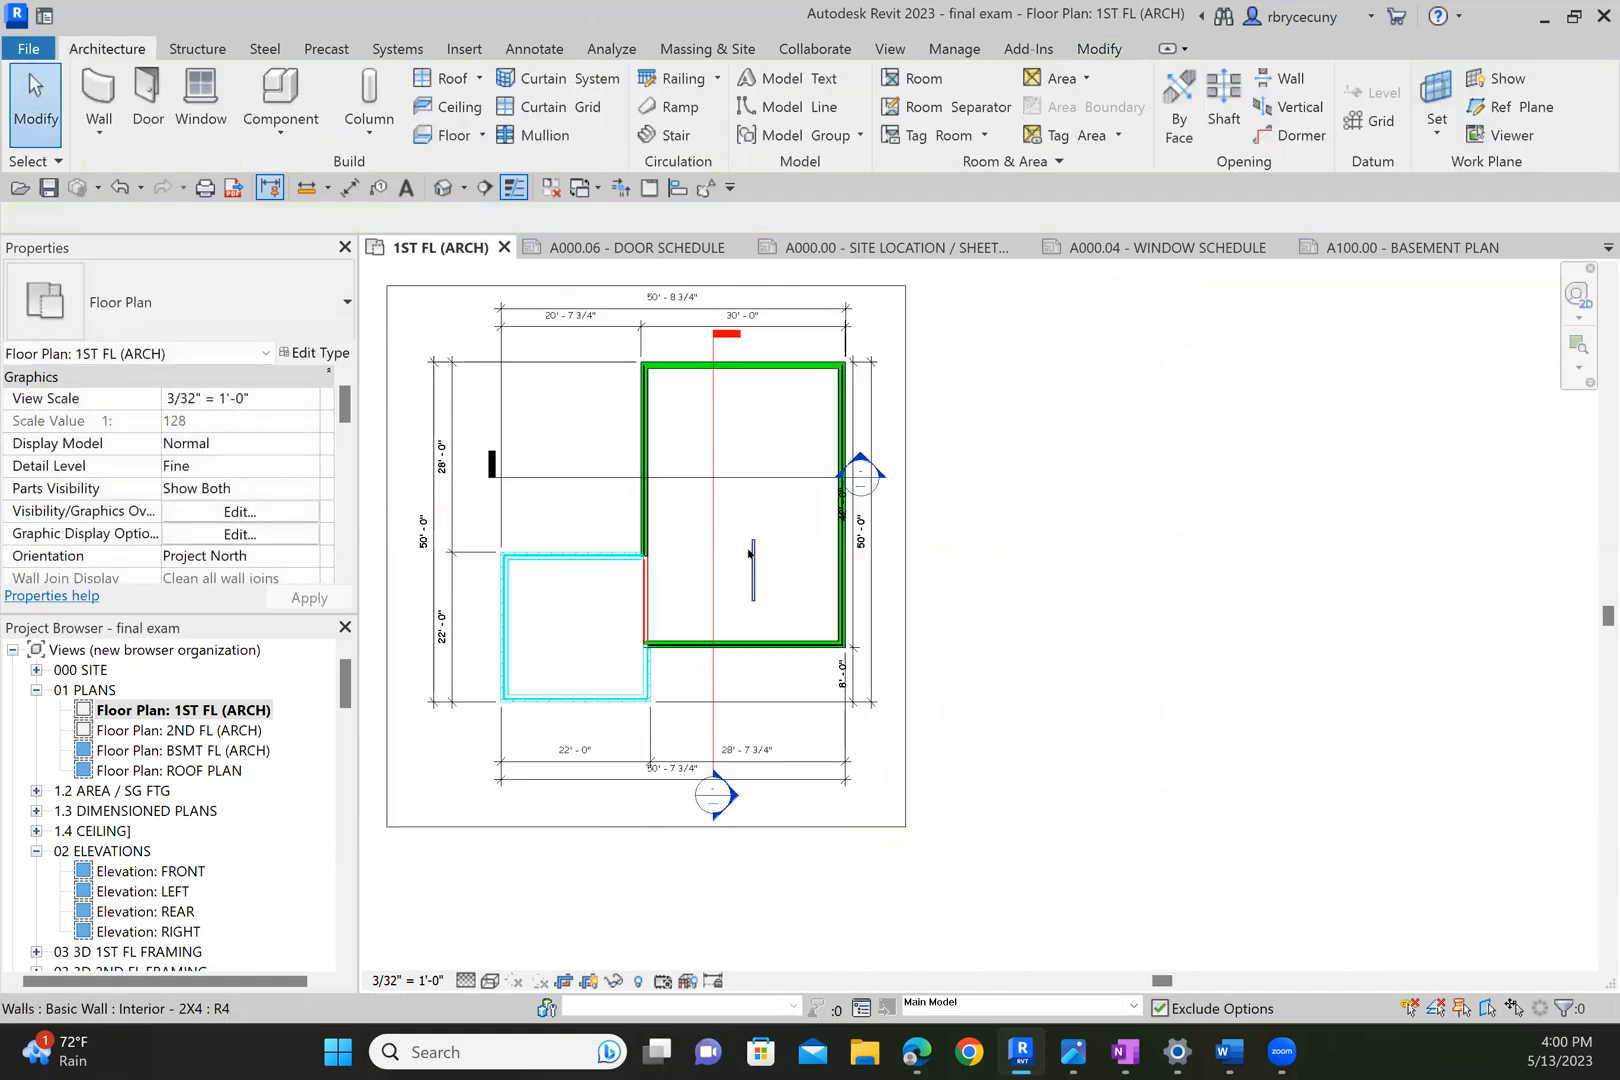
Move the 42'-0"/8'-0" and overall 50'-0" vertical dimension strings beside the house farther outward from its right wall.
scroll(746, 550, up, 2)
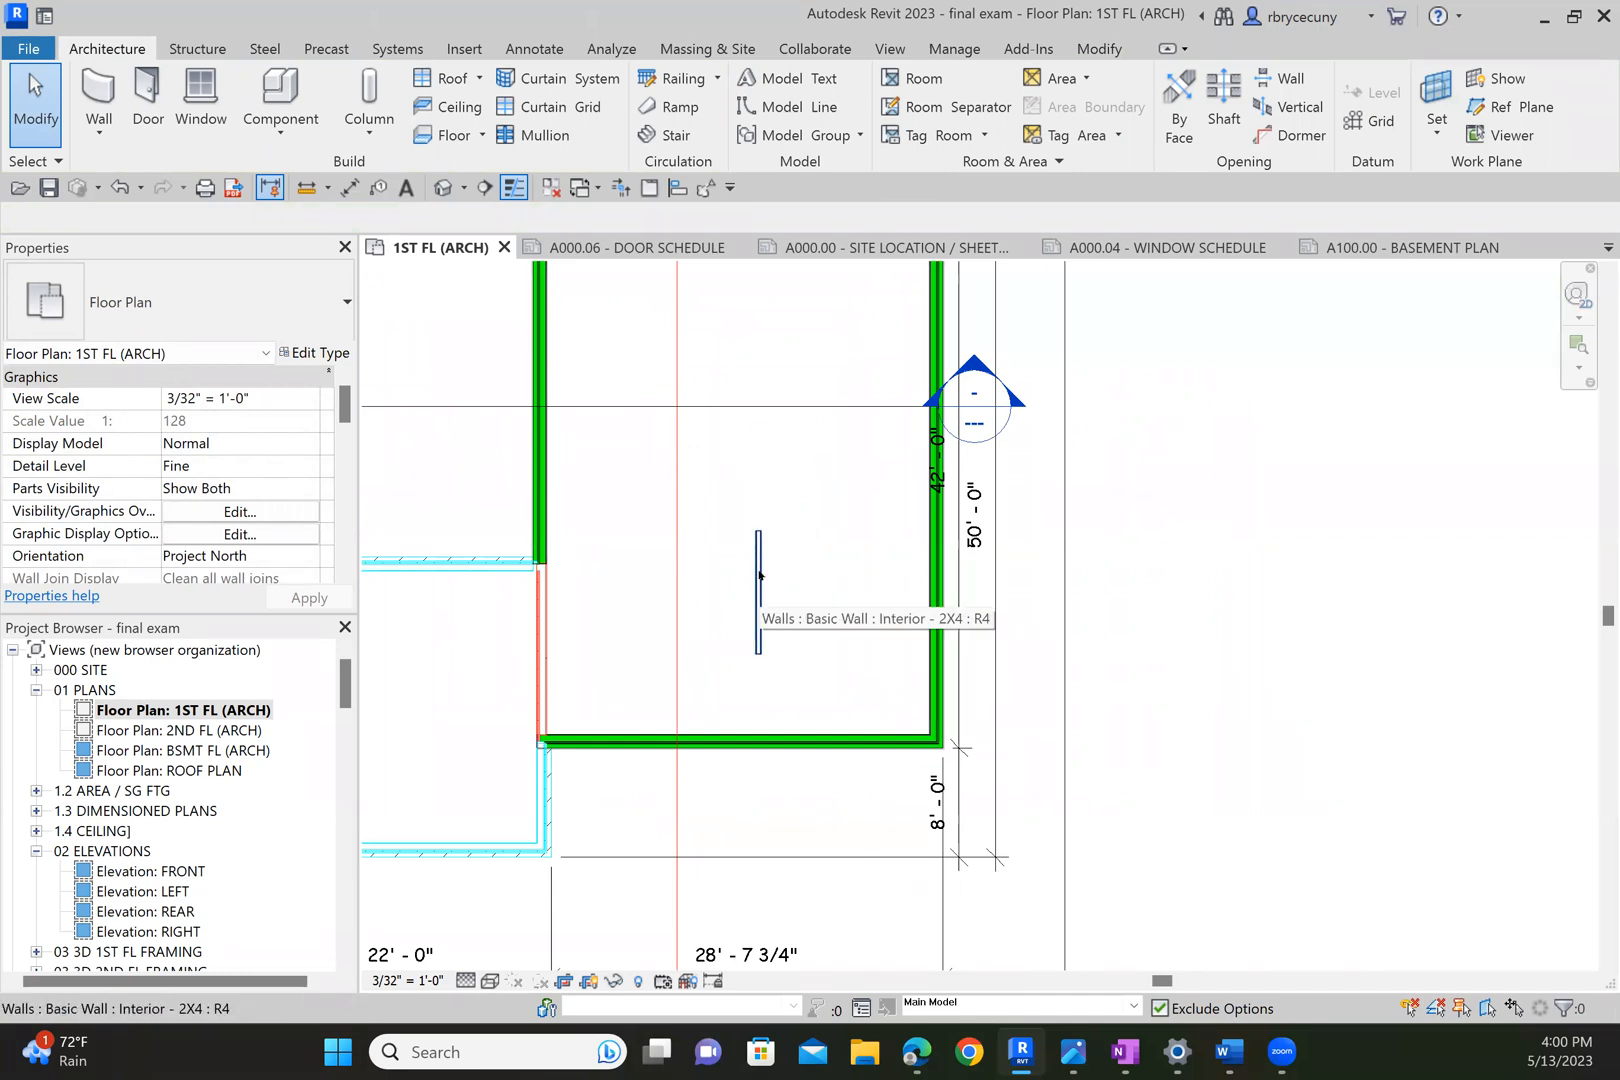
scroll(760, 575, down, 2)
middle_drag(760, 575, 700, 520)
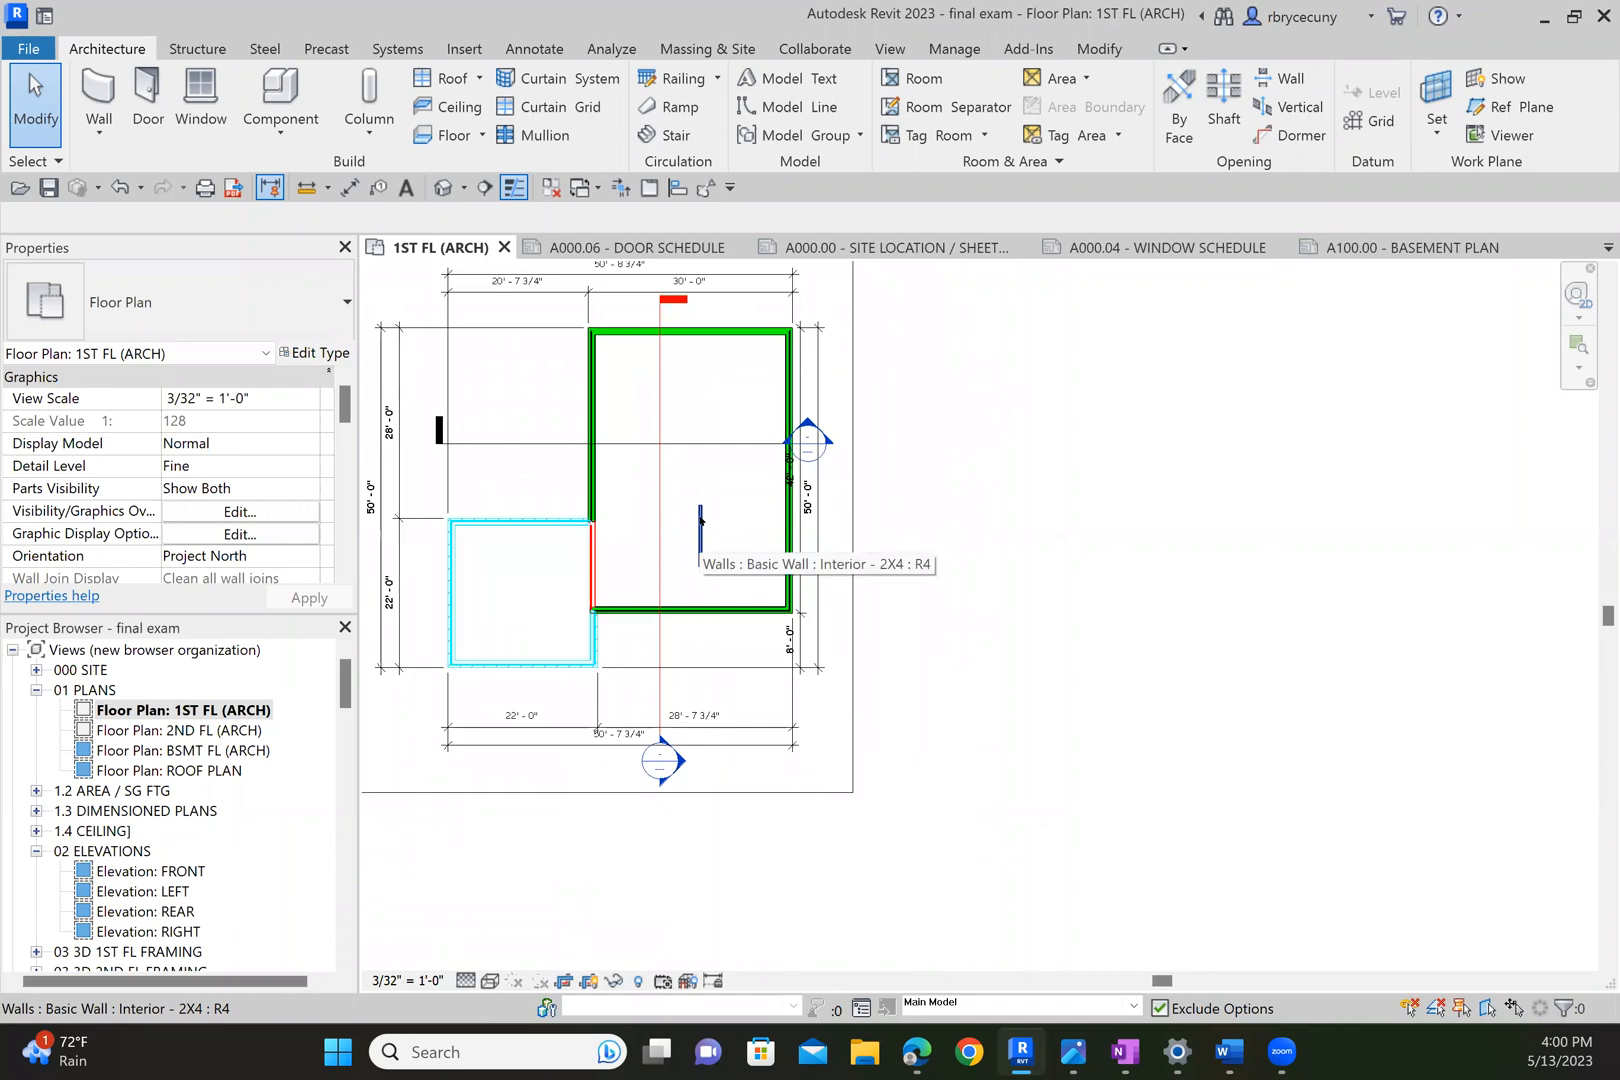
scroll(700, 519, up, 3)
scroll(700, 519, down, 3)
middle_drag(1124, 524, 1117, 520)
scroll(953, 509, up, 2)
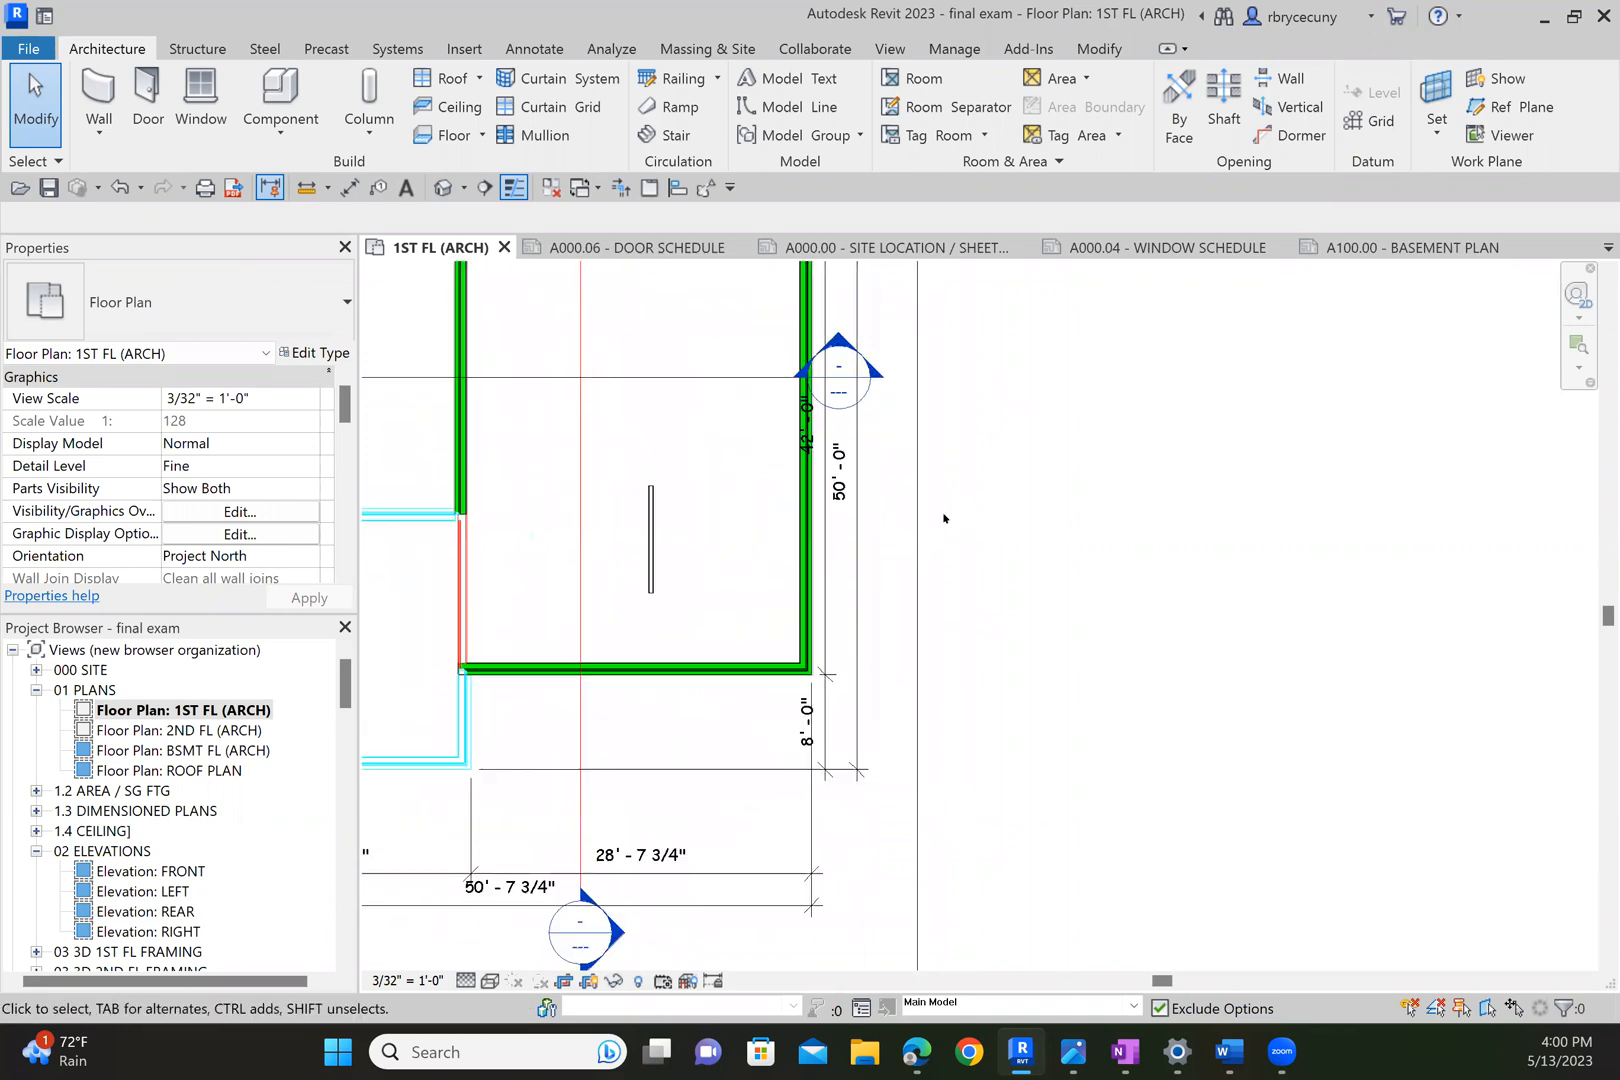
click(899, 558)
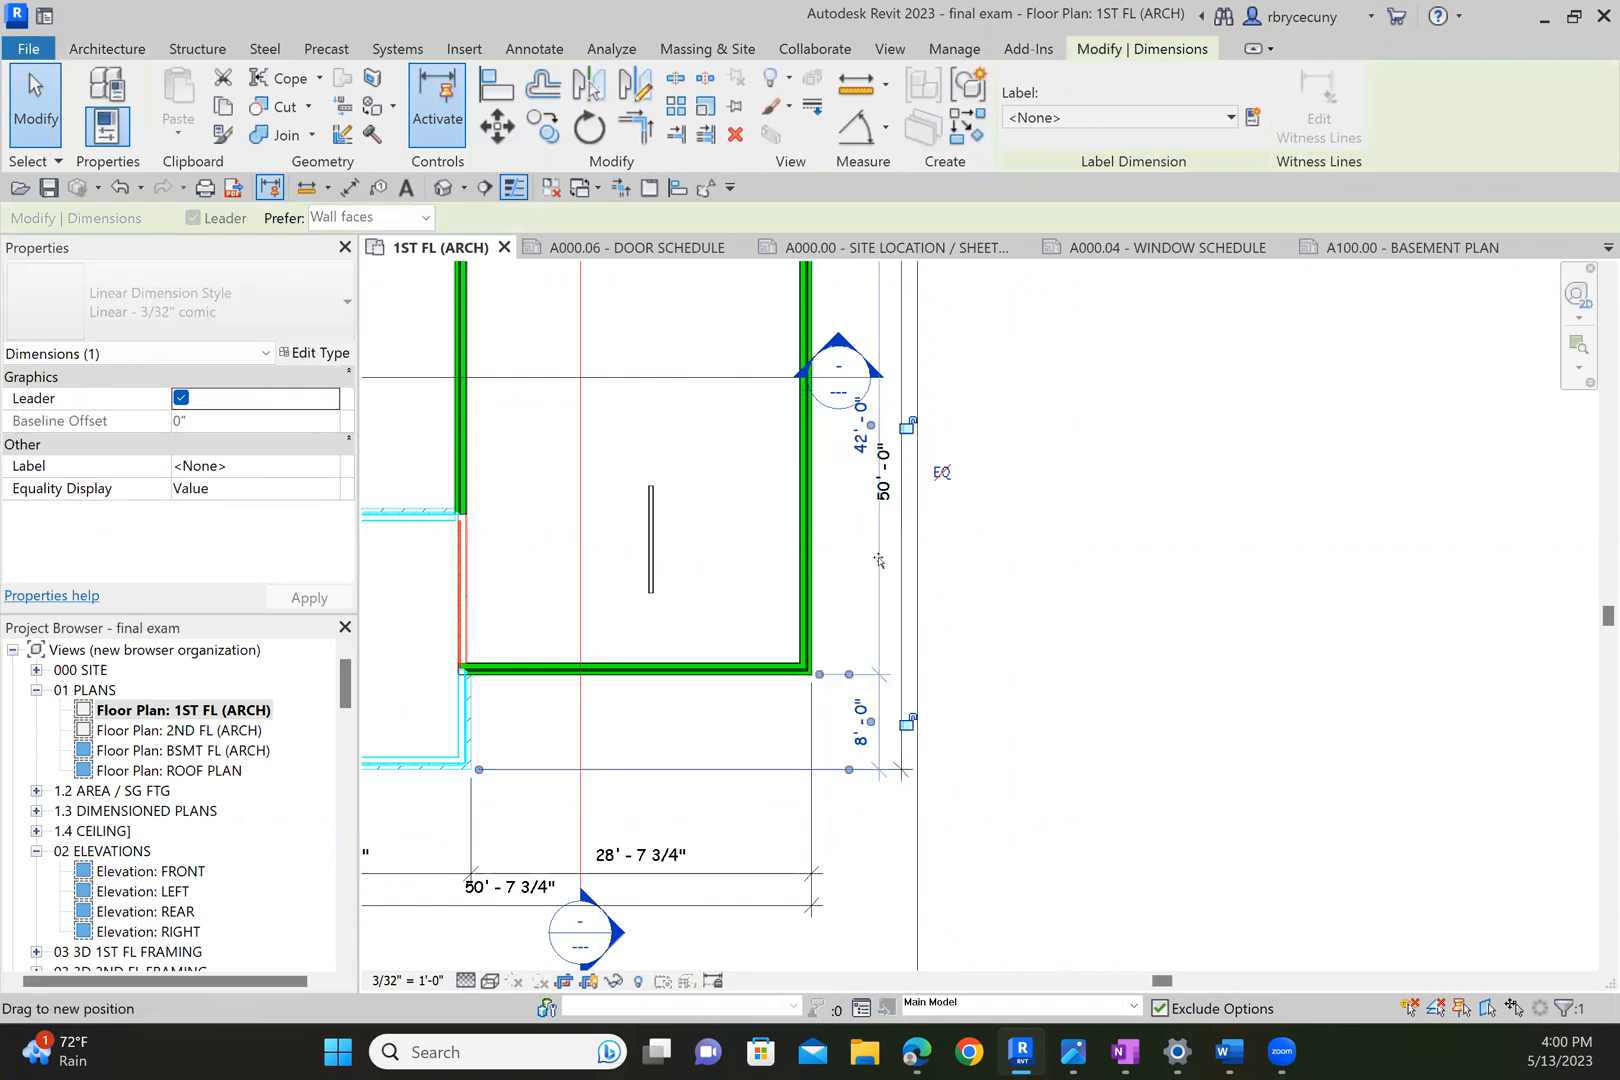
click(1020, 578)
scroll(1018, 578, down, 3)
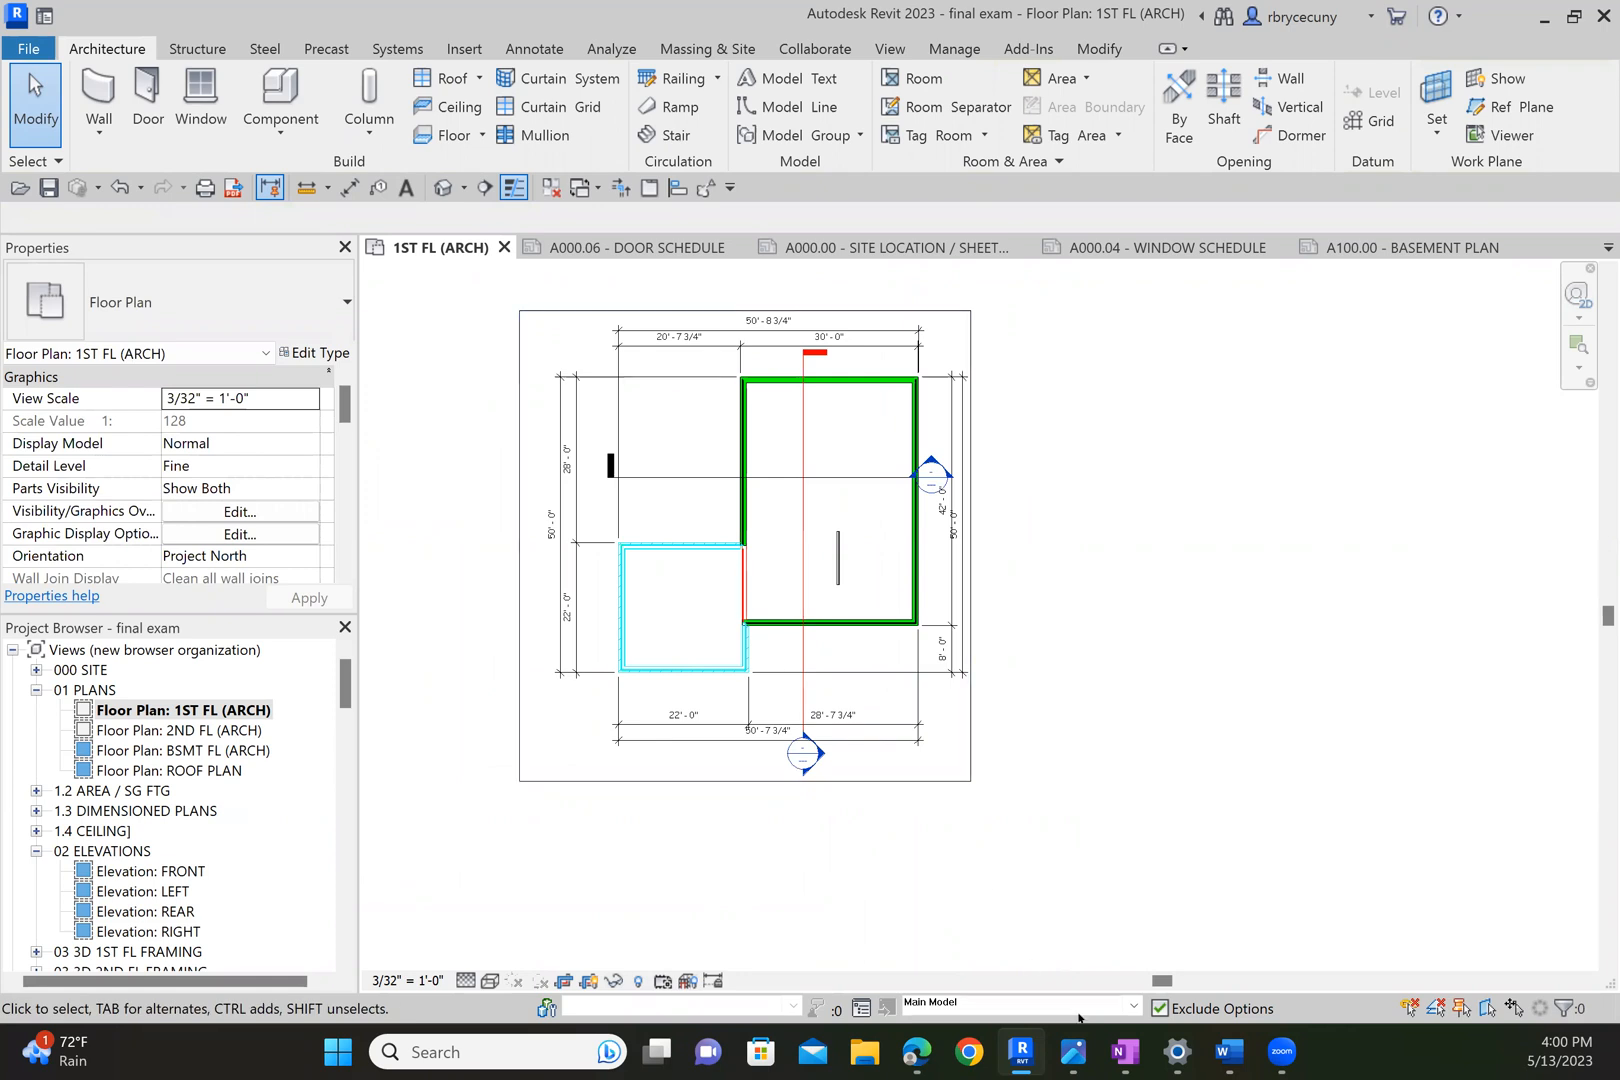
Switch to the final exam rubric in Edge and review the criteria and points for schedules, plans, elevations and sections 00 to 9.
mouse_move(915, 1050)
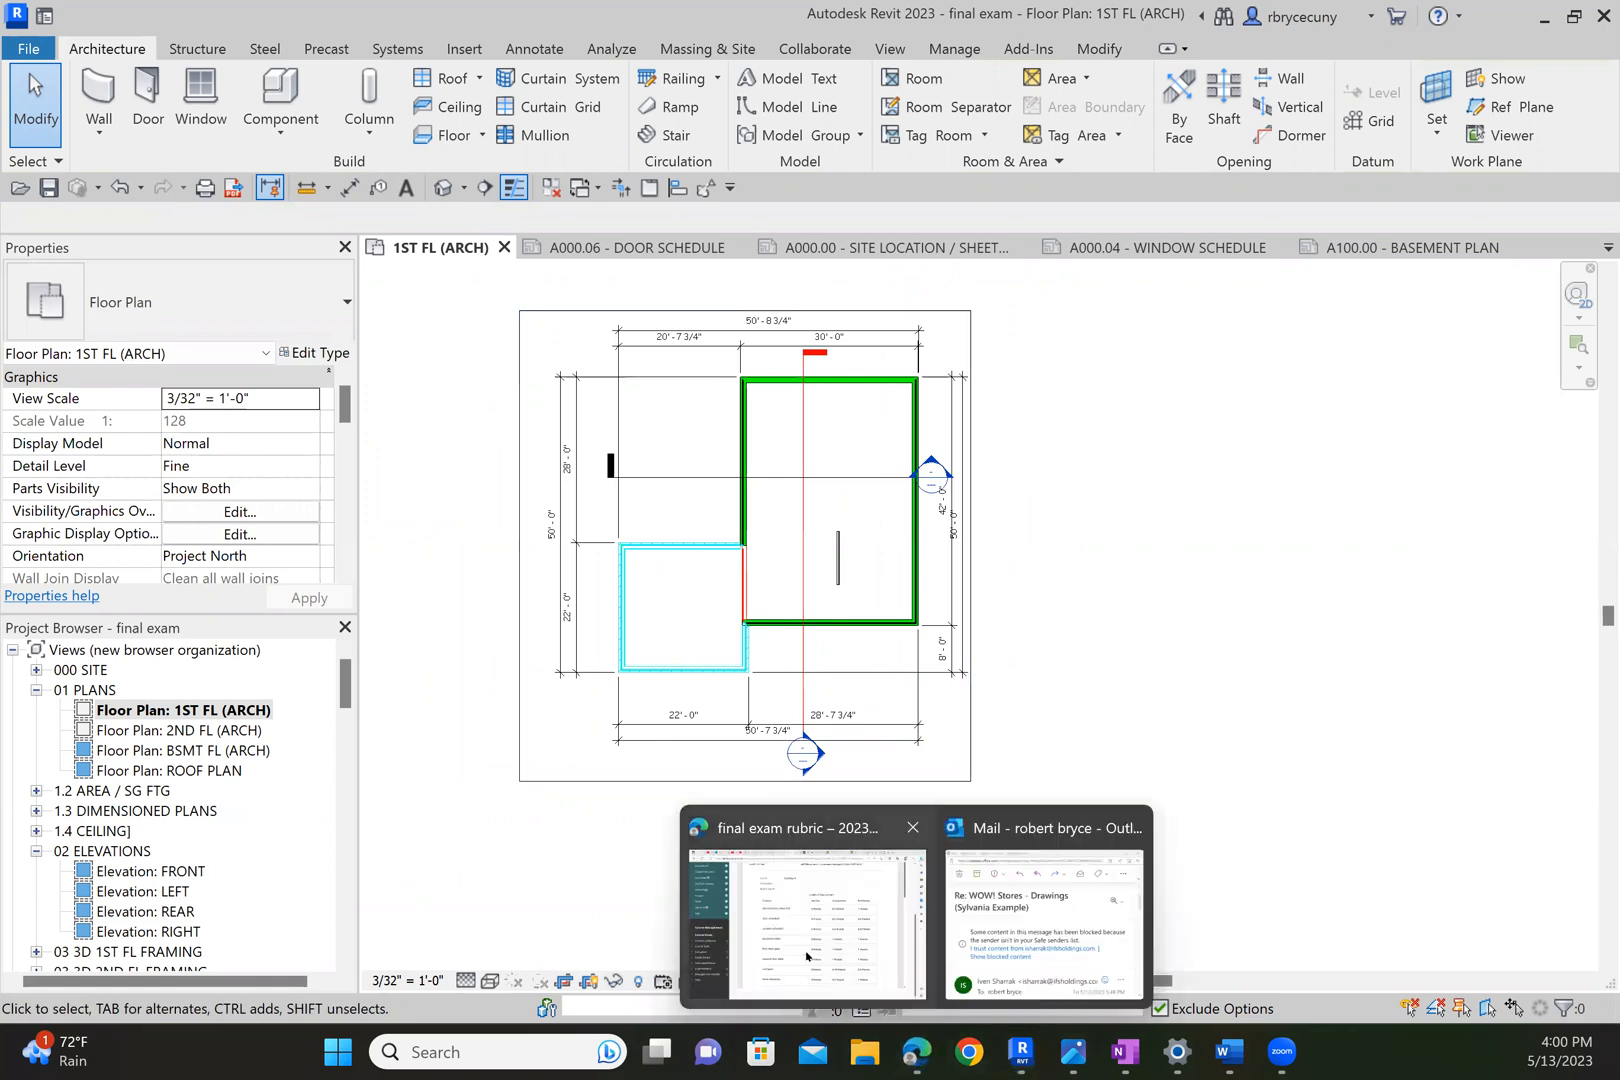
click(806, 955)
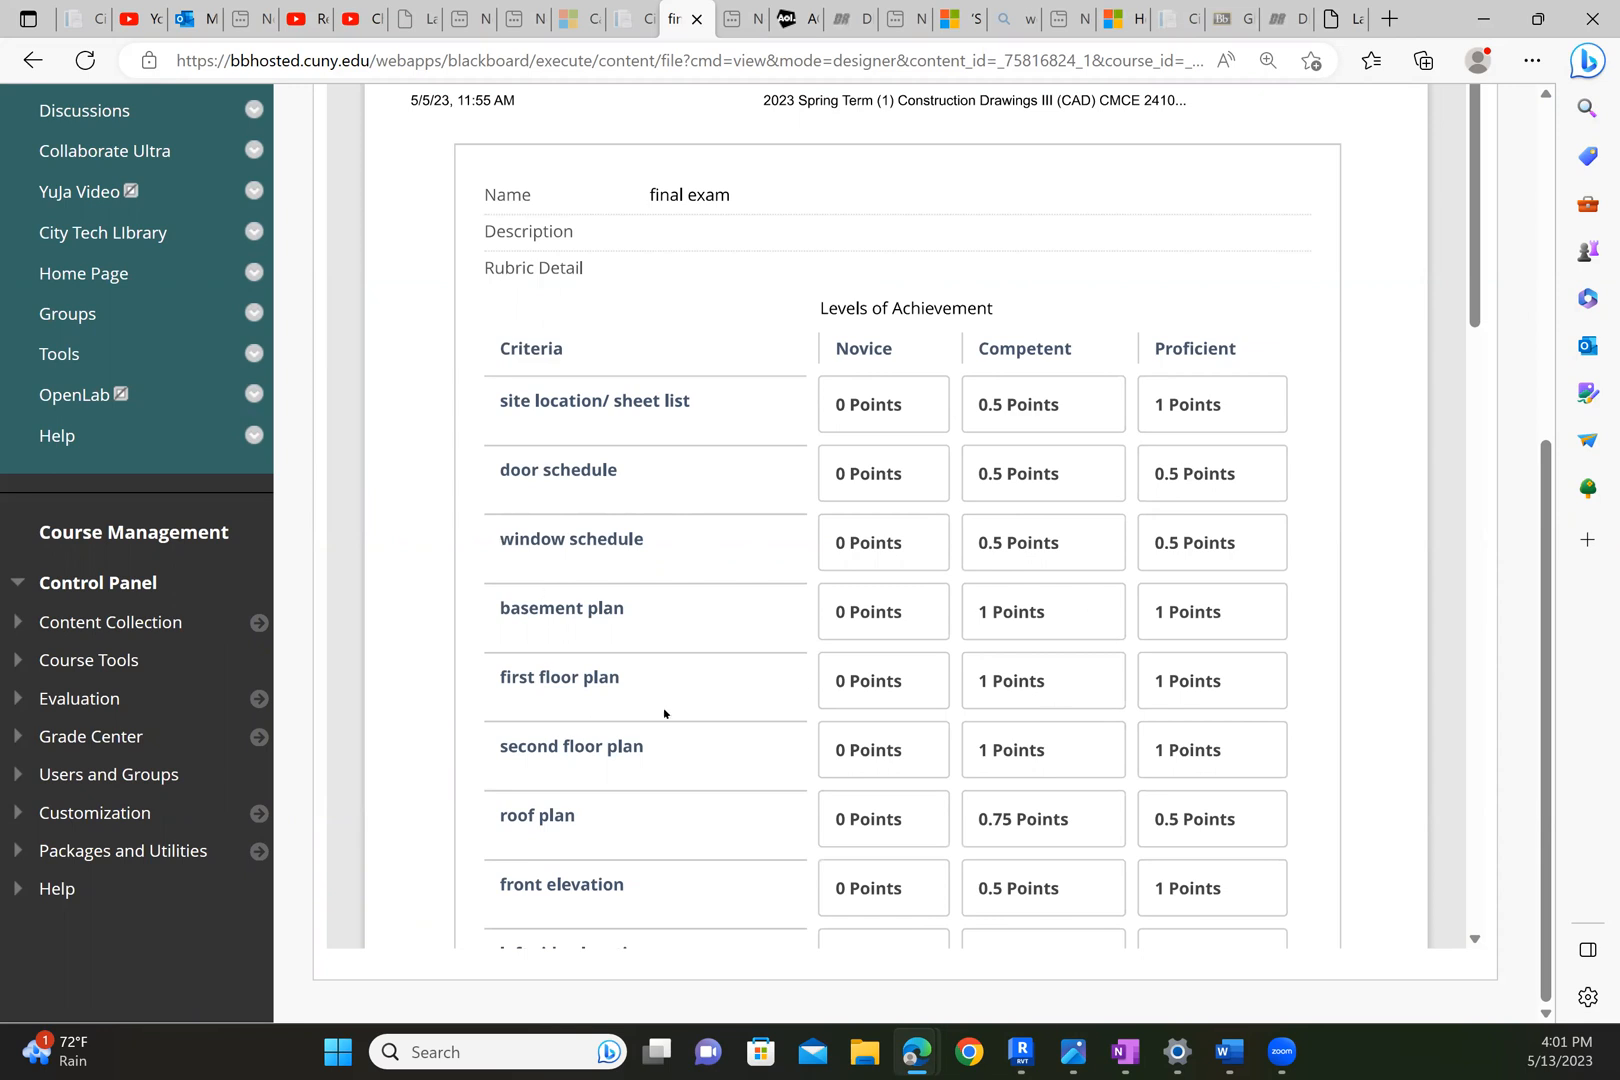
scroll(670, 712, down, 3)
scroll(994, 676, down, 3)
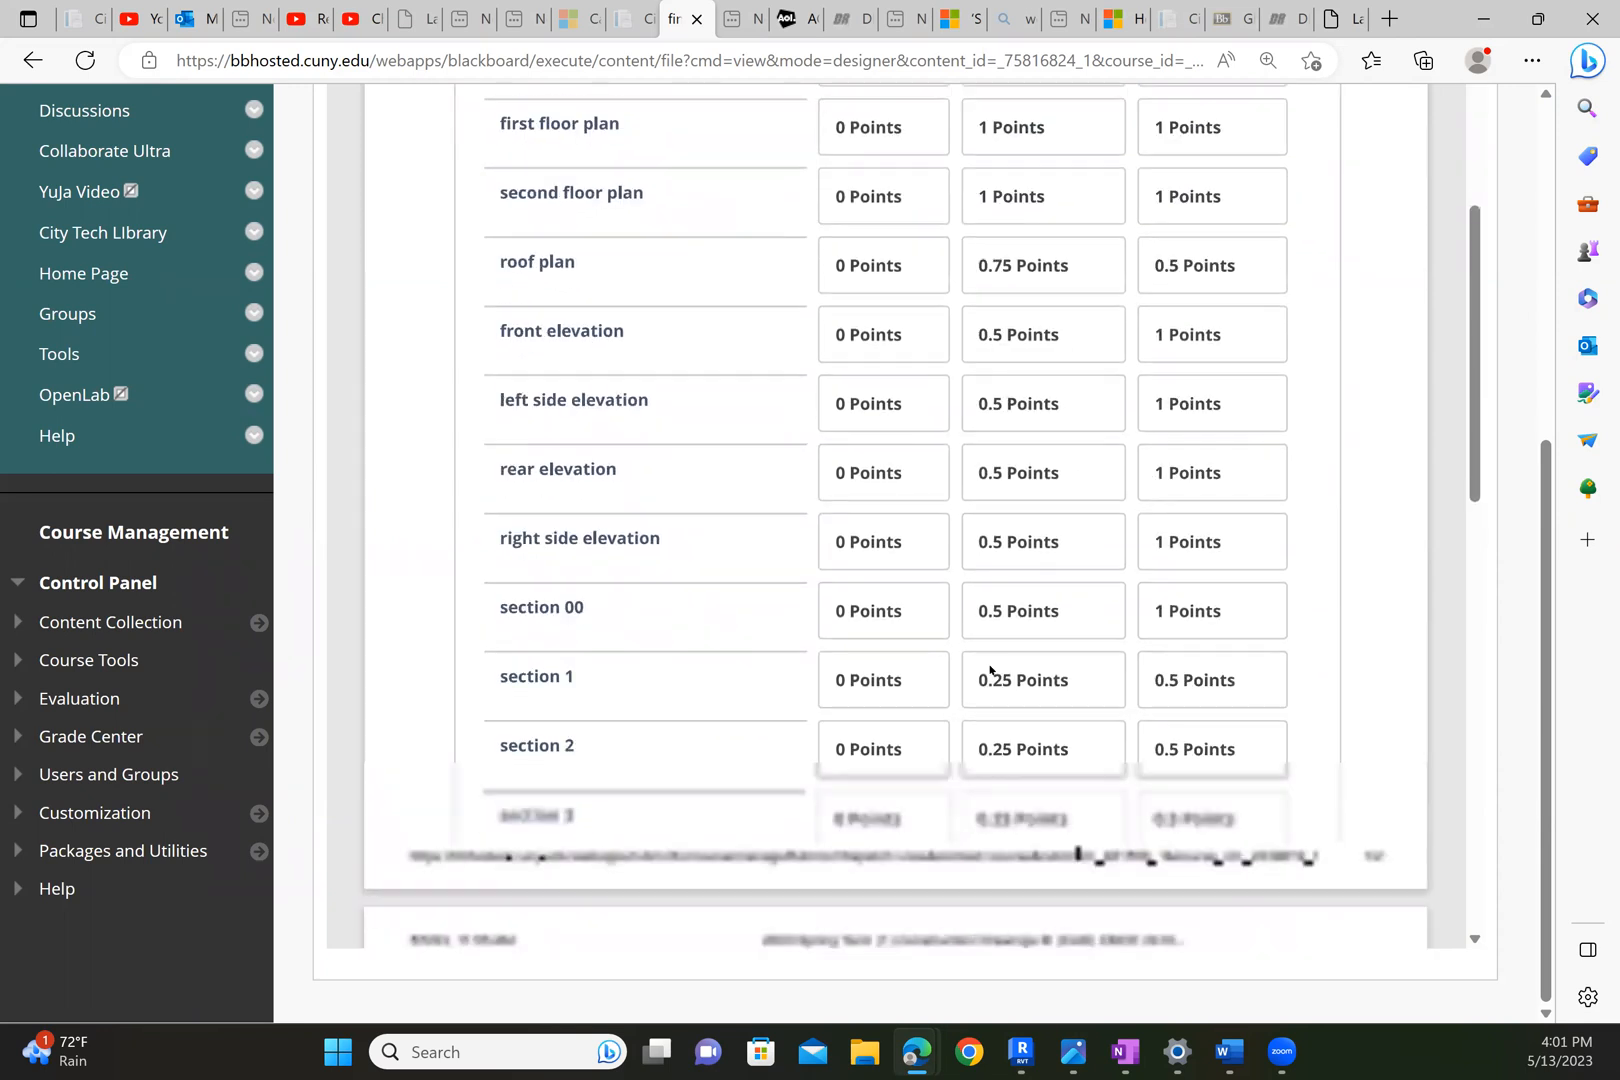
scroll(772, 652, down, 3)
scroll(772, 652, down, 3)
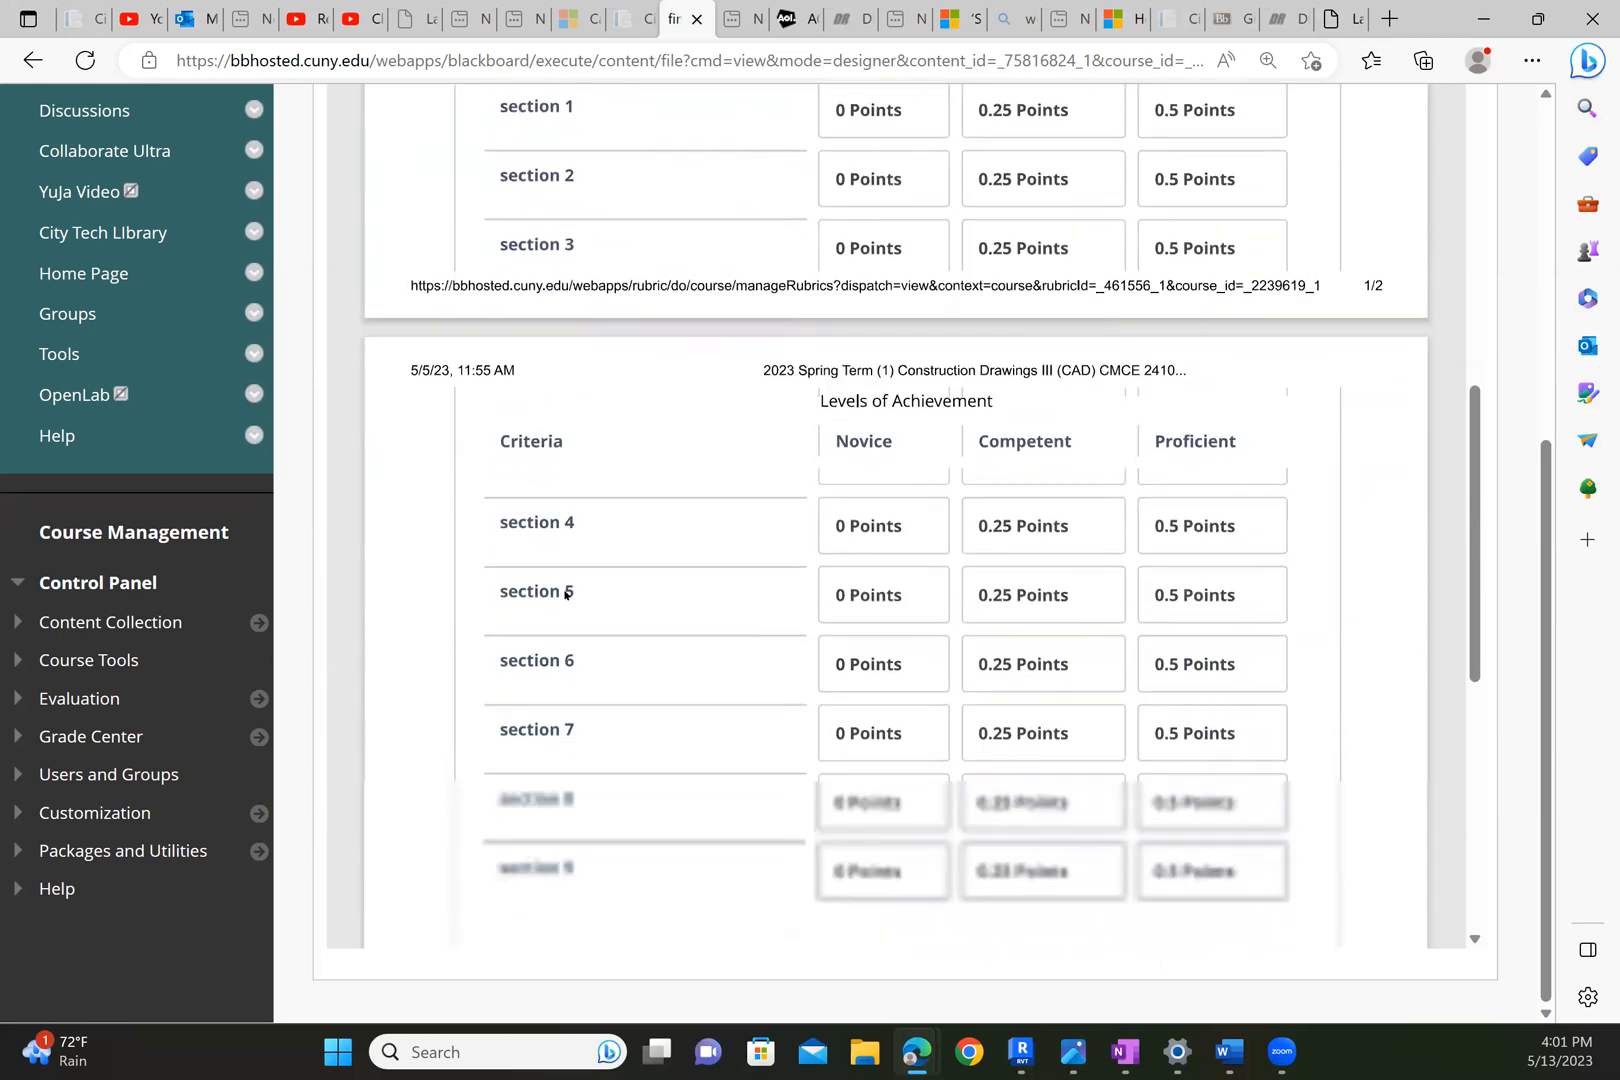
scroll(748, 662, down, 4)
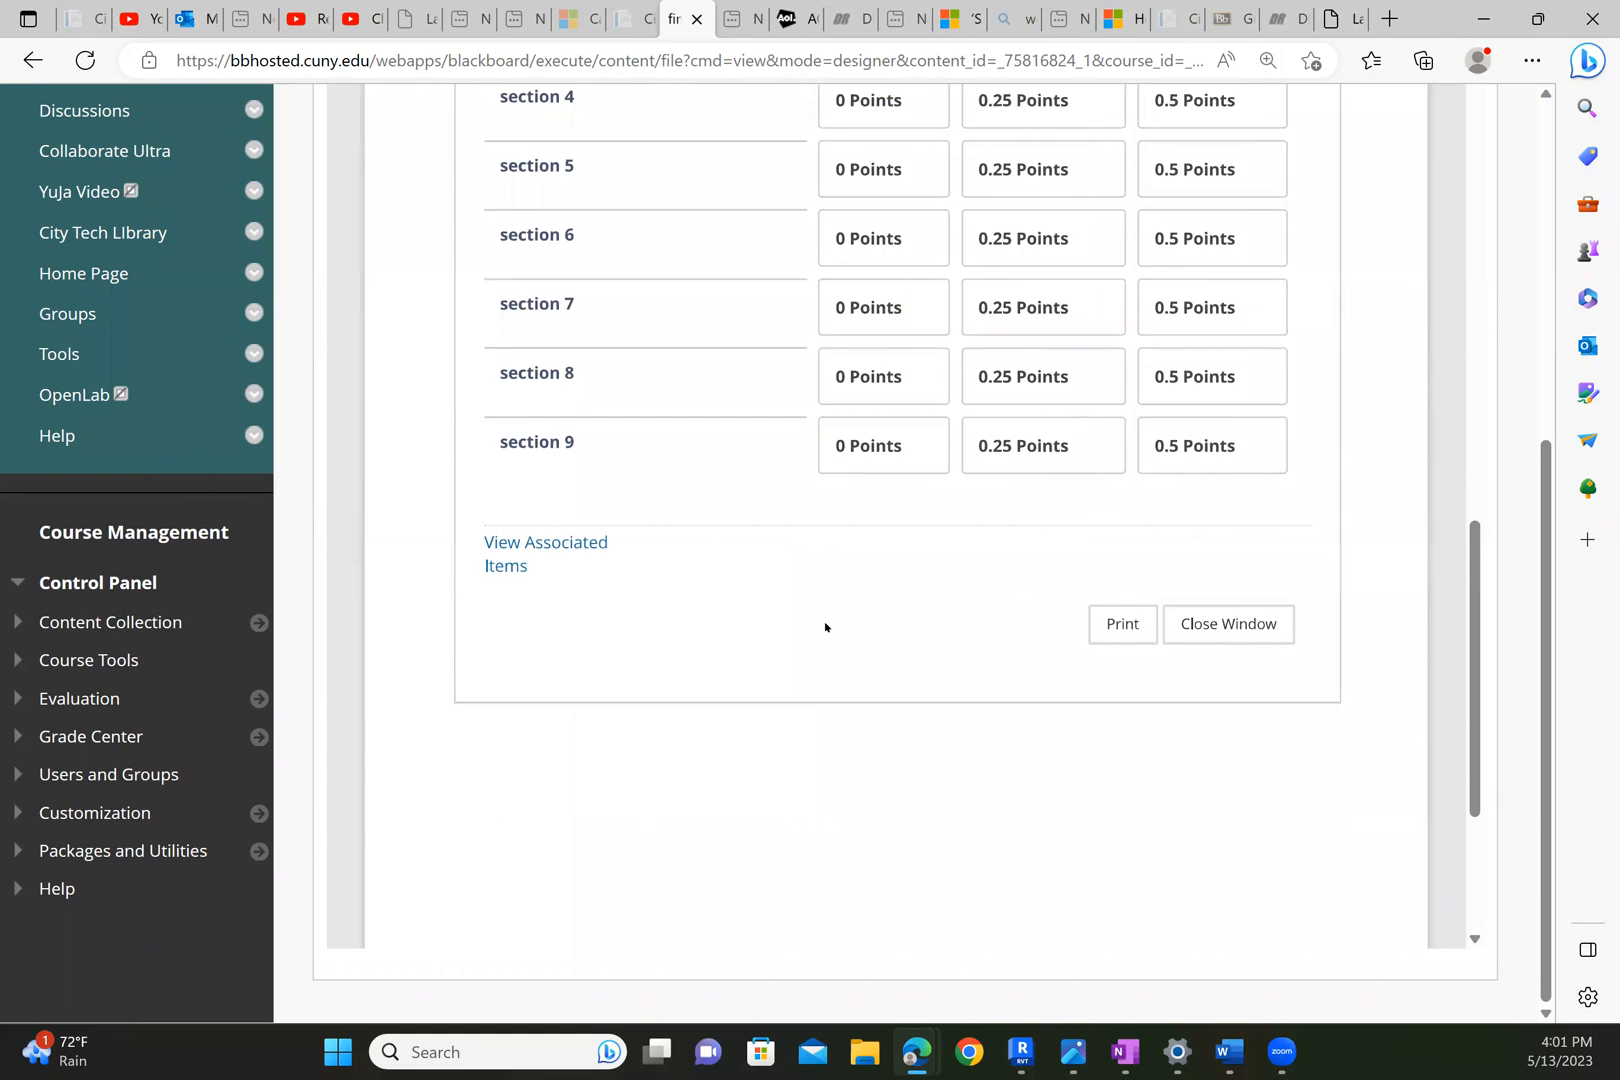
scroll(825, 626, up, 3)
scroll(825, 626, up, 2)
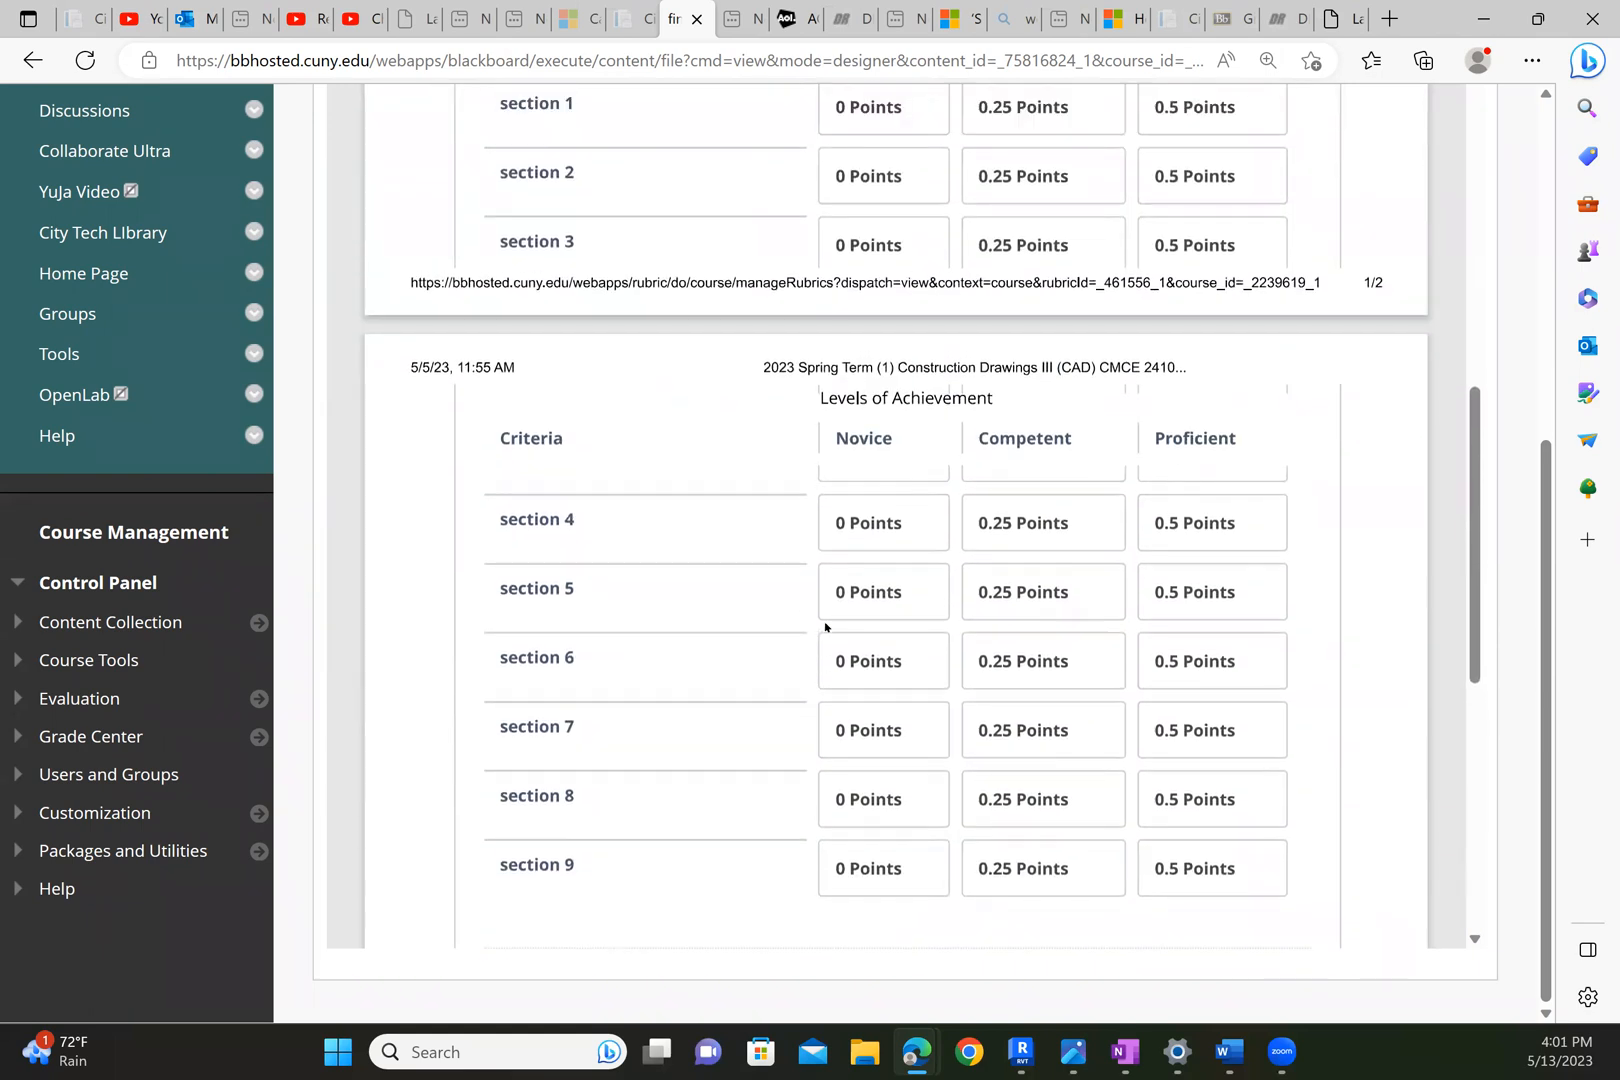
scroll(647, 734, up, 14)
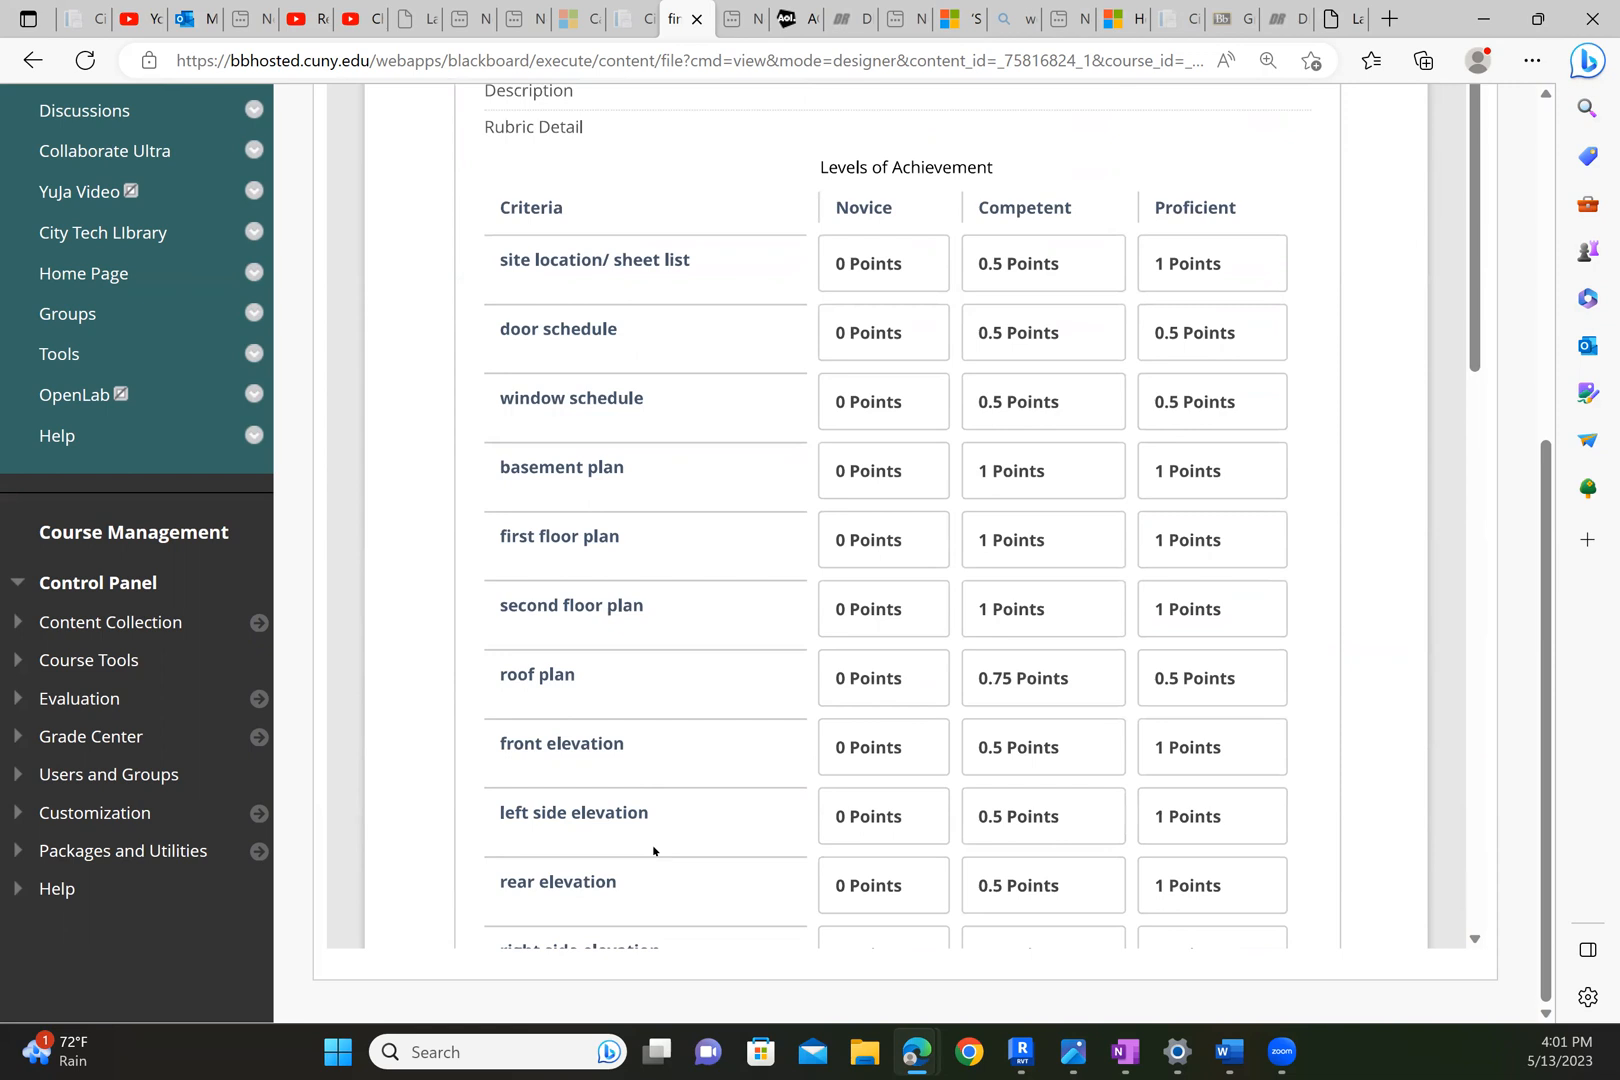
scroll(618, 466, down, 8)
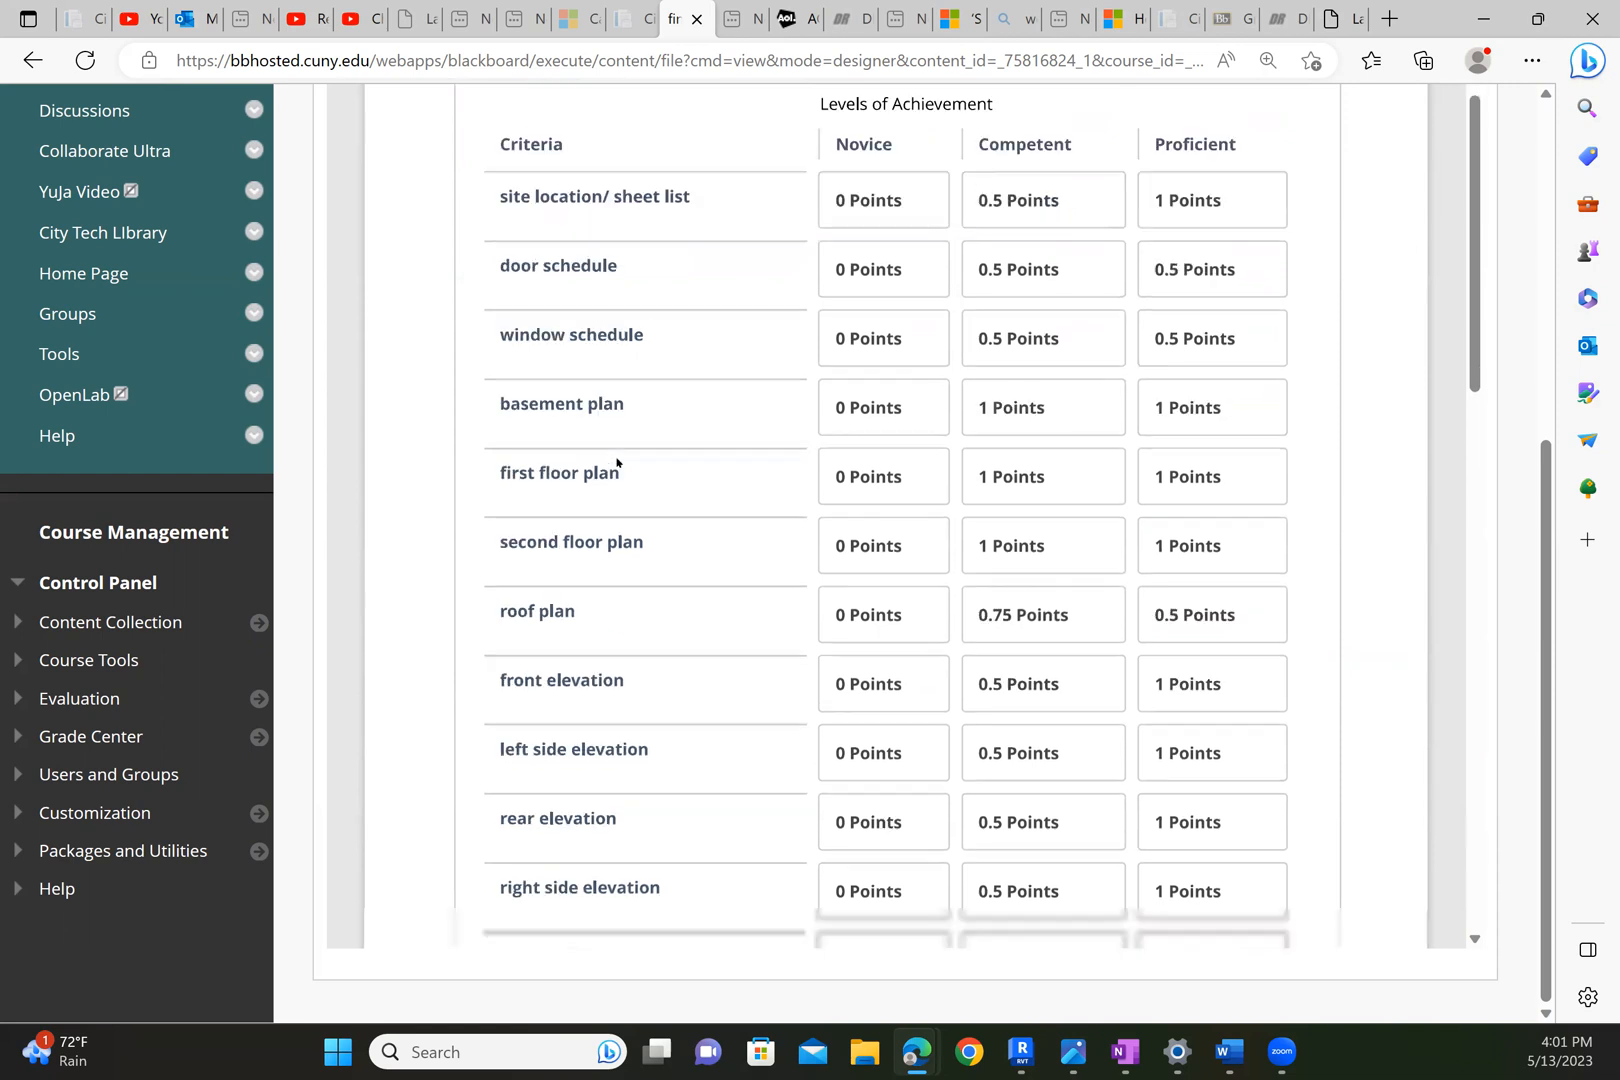
scroll(630, 560, down, 9)
scroll(632, 572, up, 13)
scroll(632, 574, up, 6)
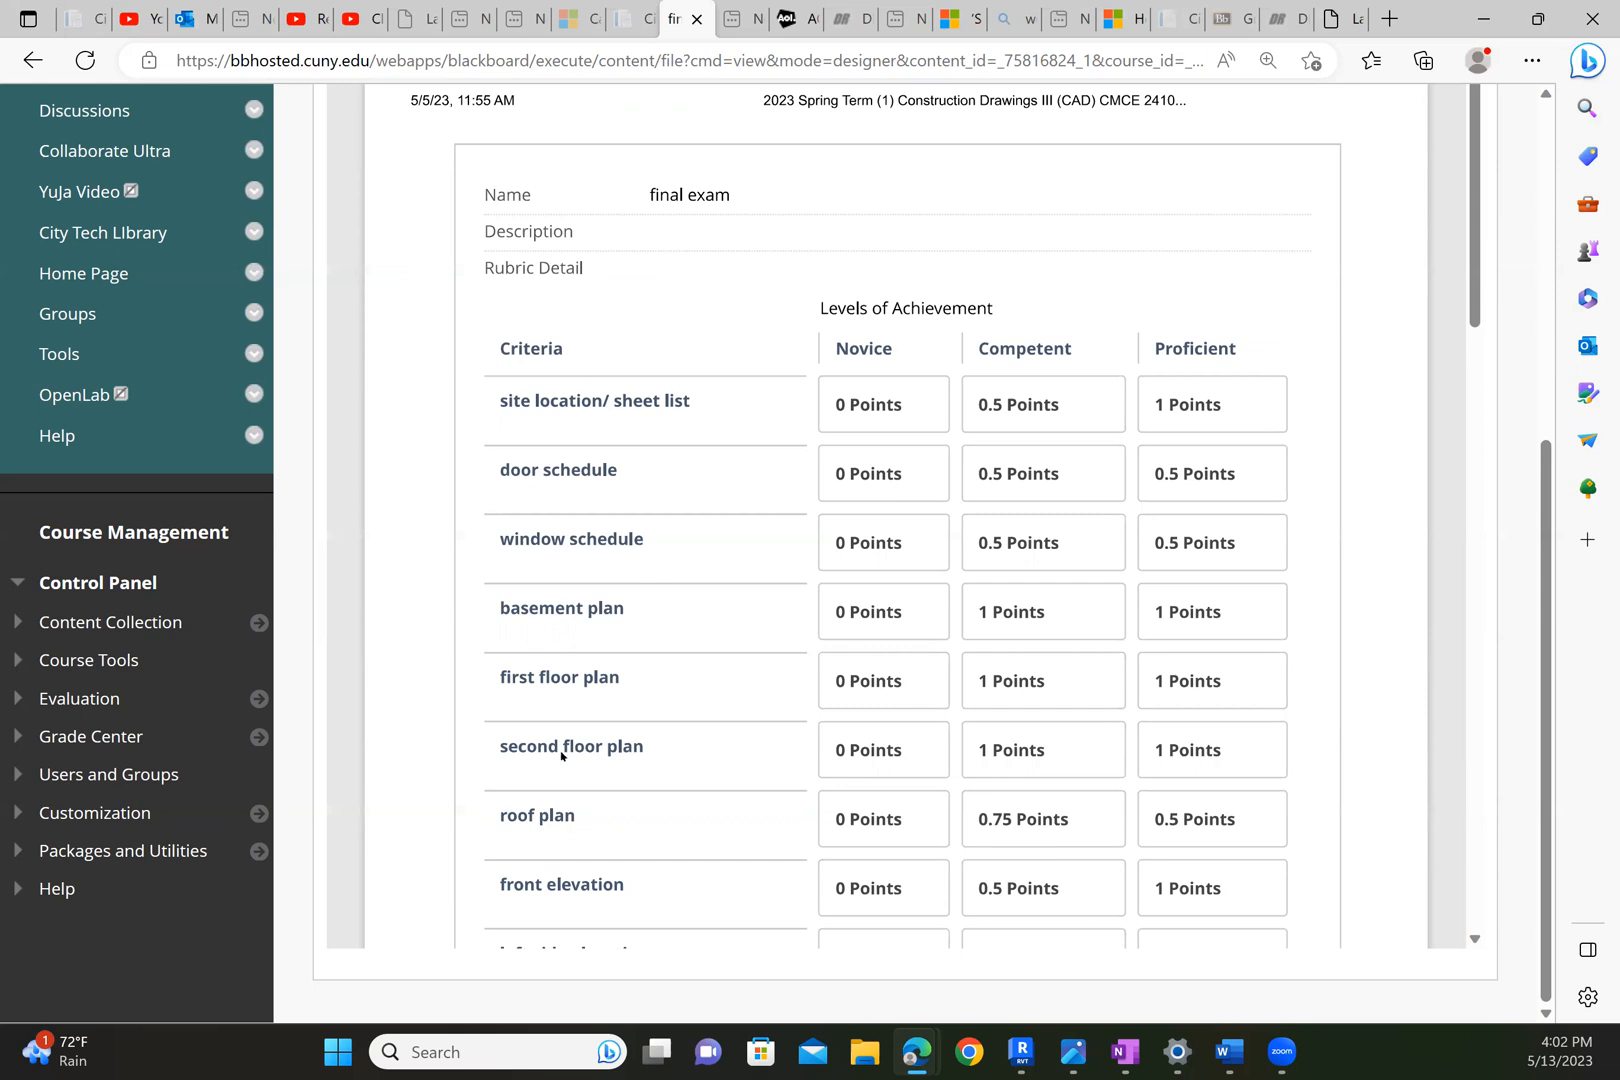
scroll(554, 613, down, 3)
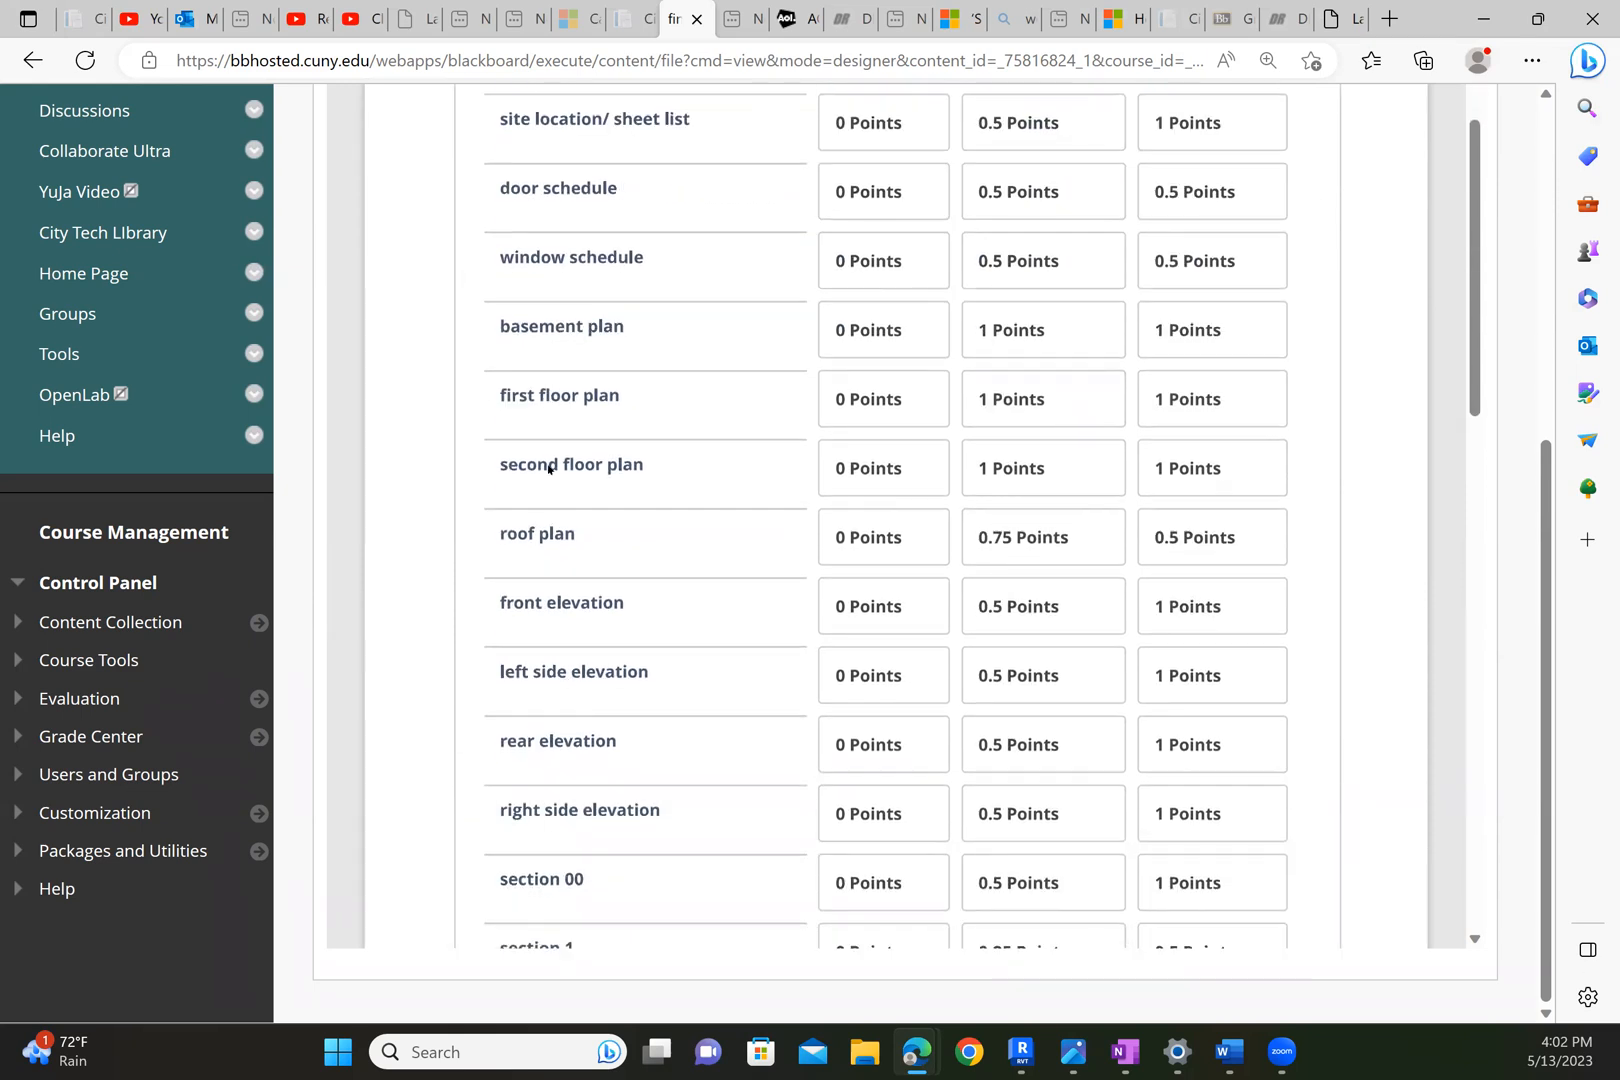
scroll(524, 685, down, 2)
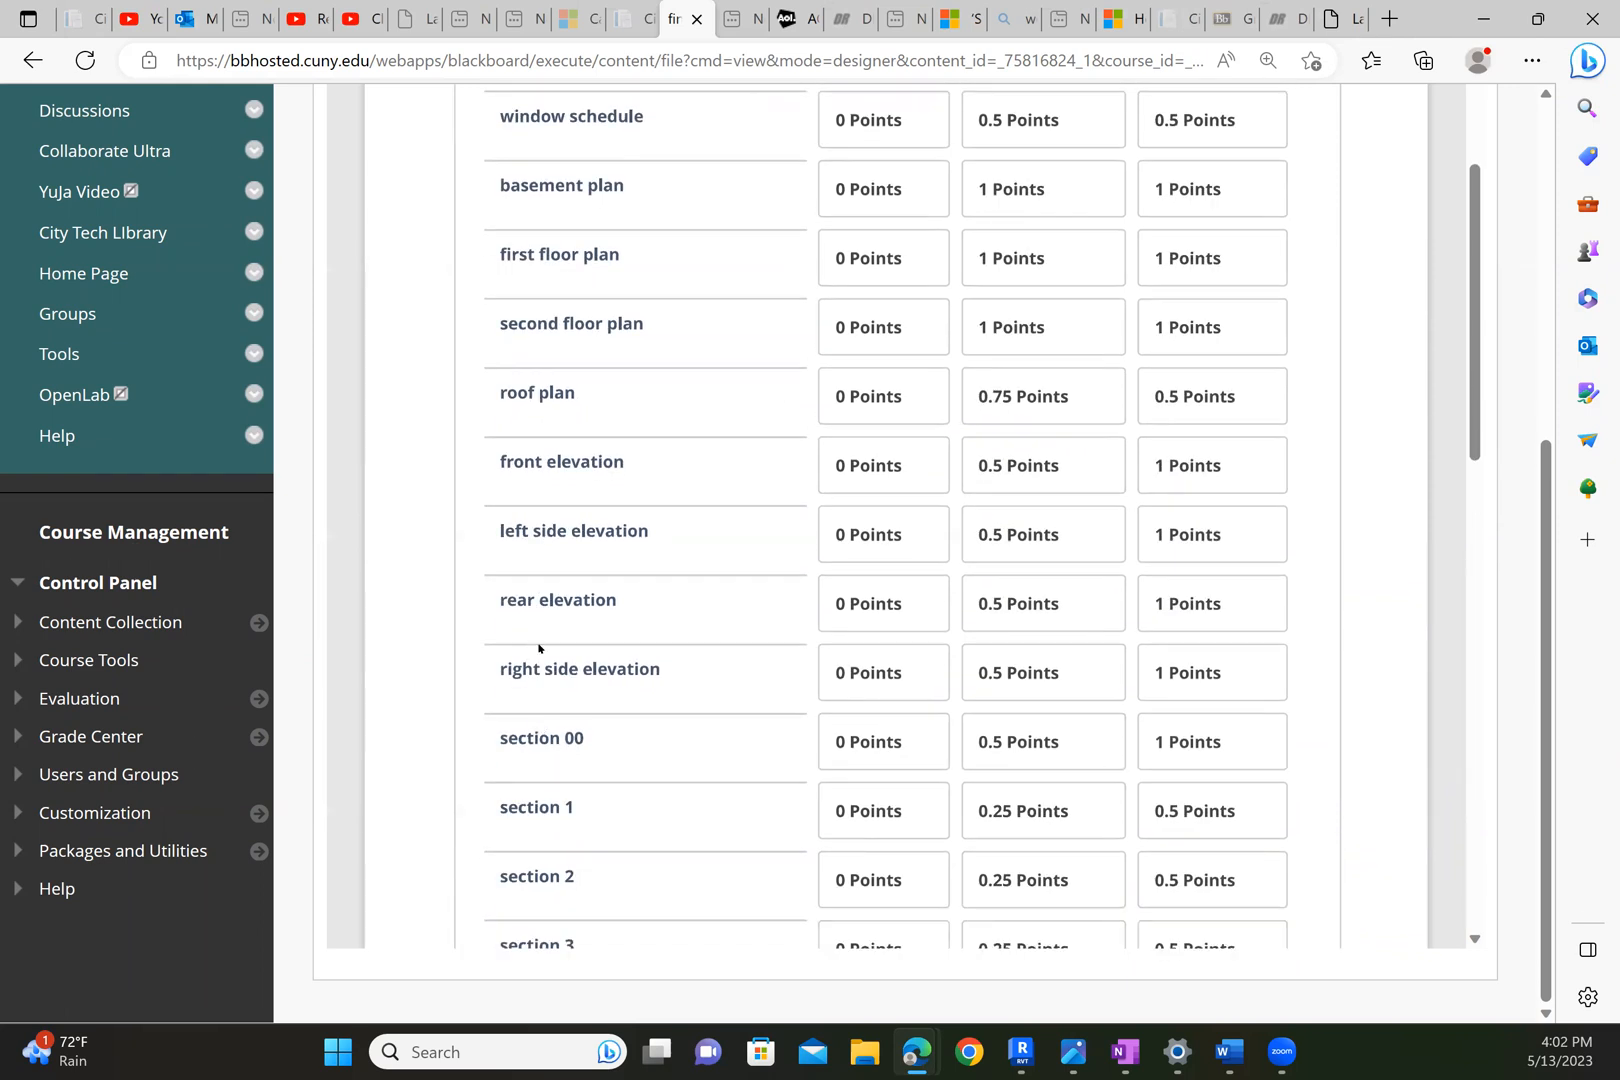
scroll(541, 675, down, 6)
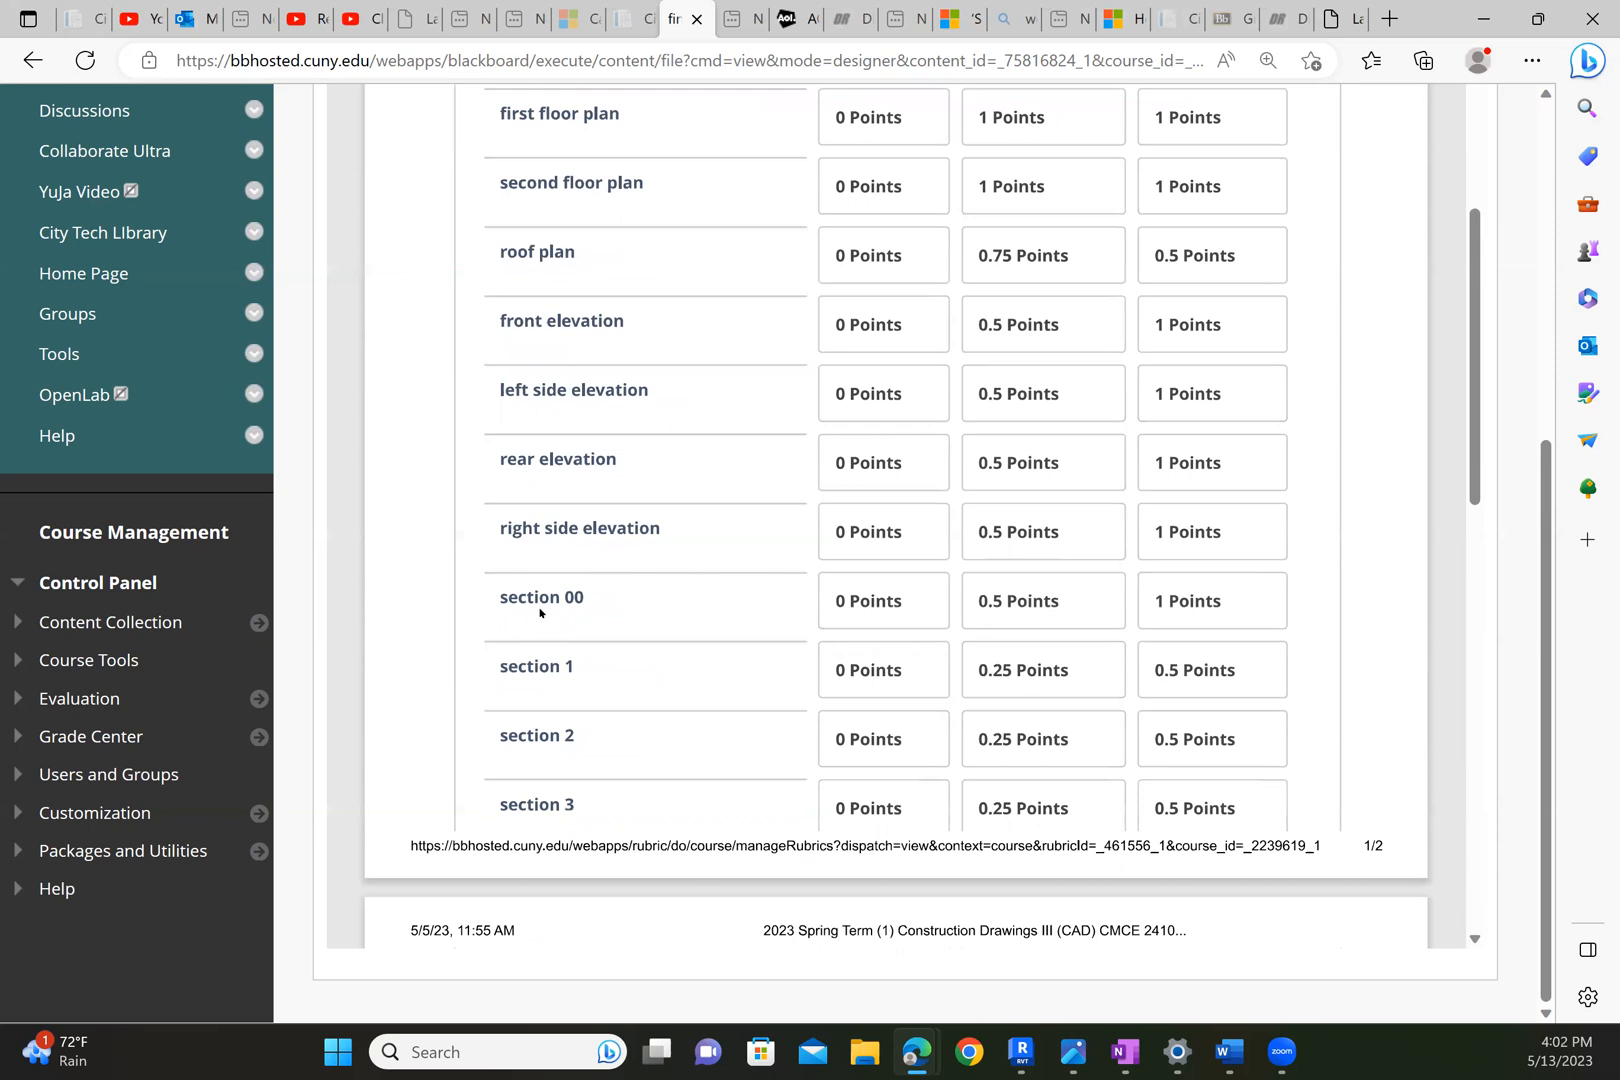
scroll(540, 665, down, 7)
scroll(545, 692, up, 4)
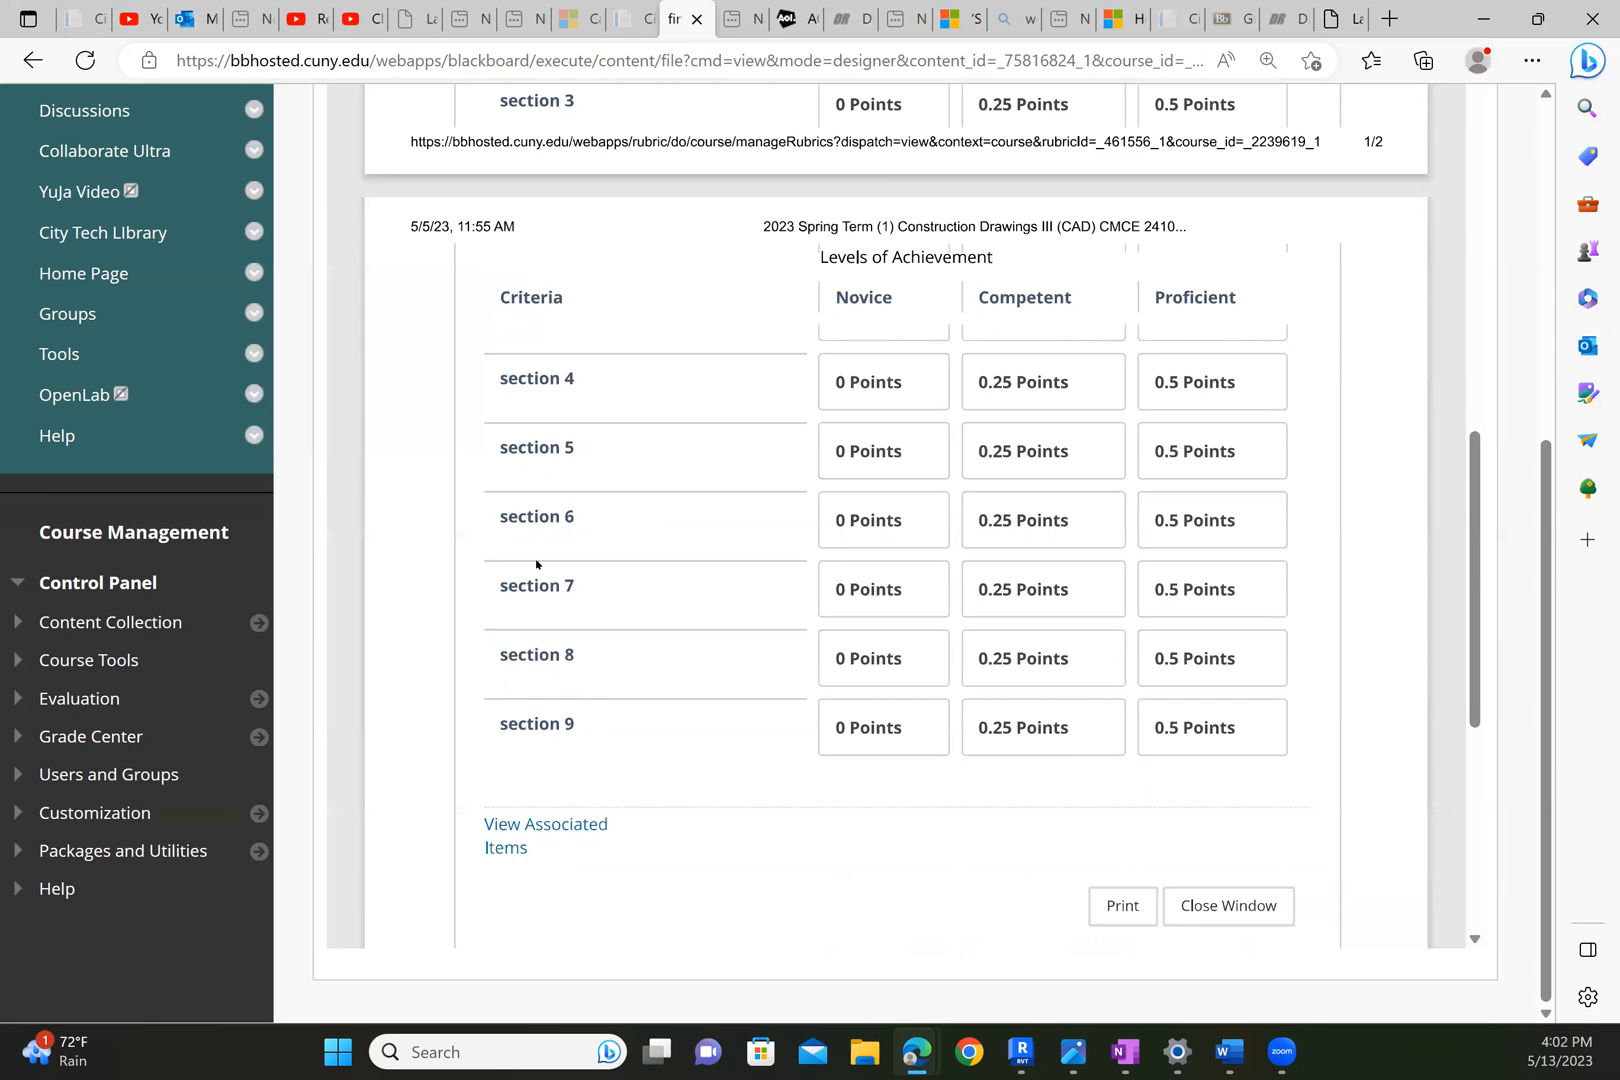
scroll(536, 565, up, 3)
scroll(536, 565, up, 3)
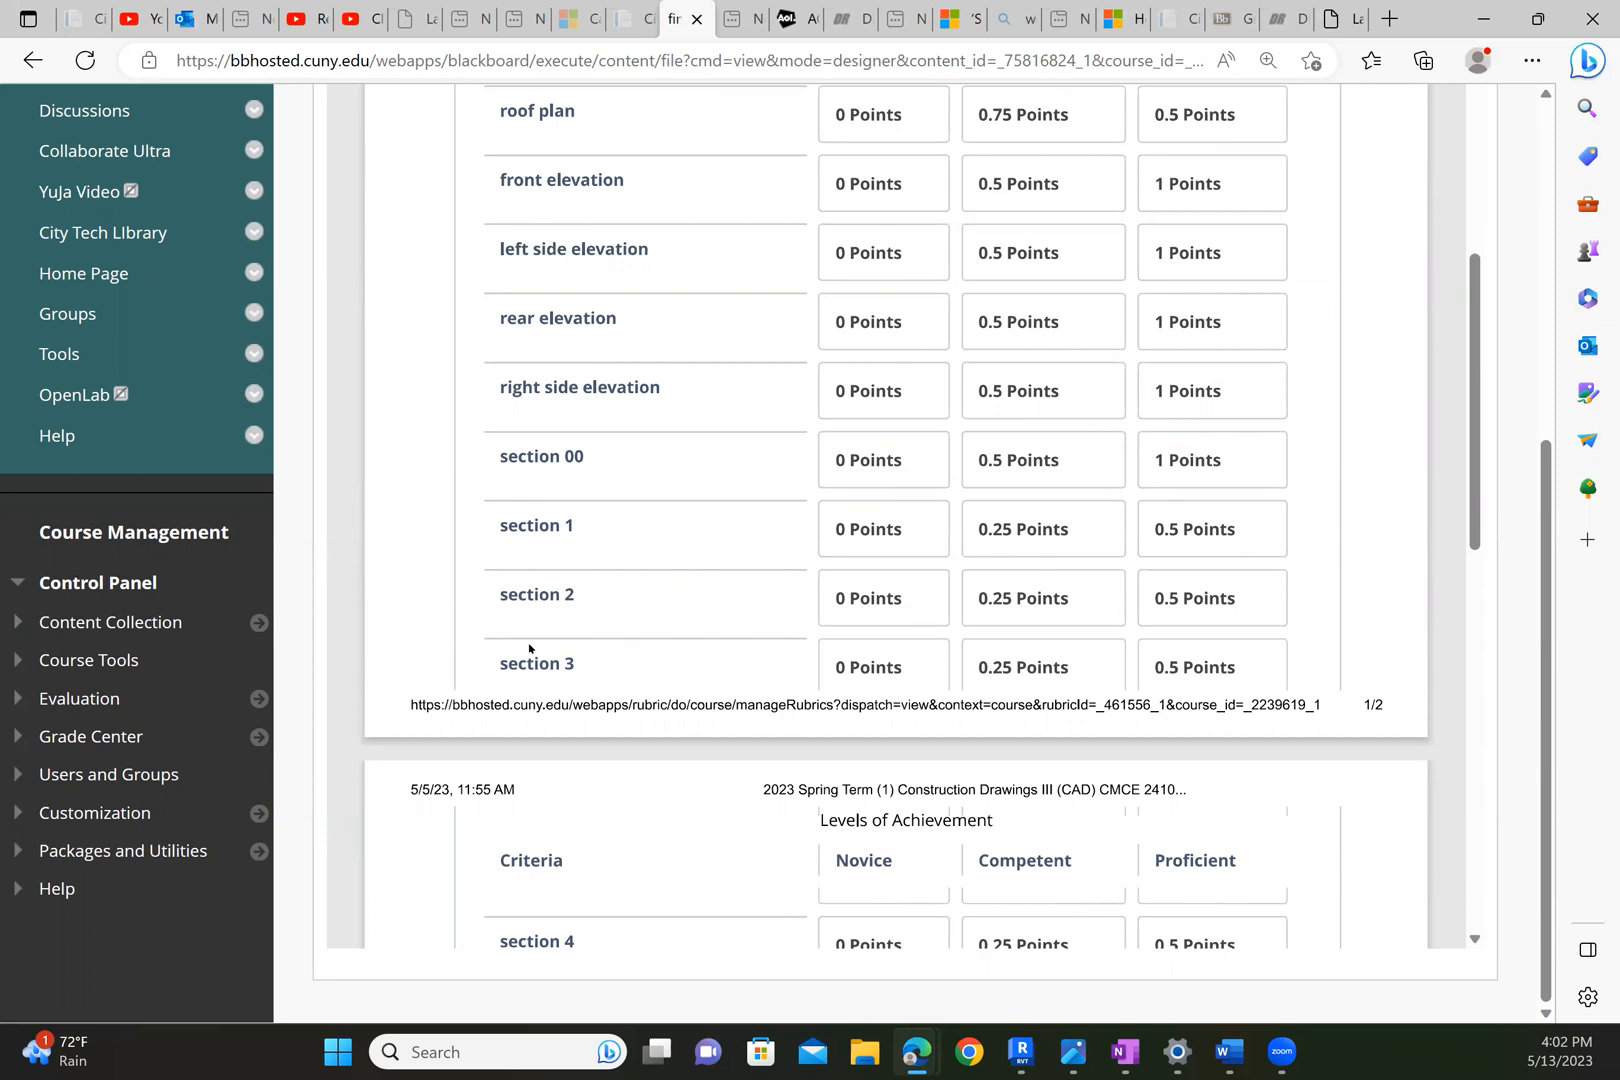
scroll(529, 648, down, 5)
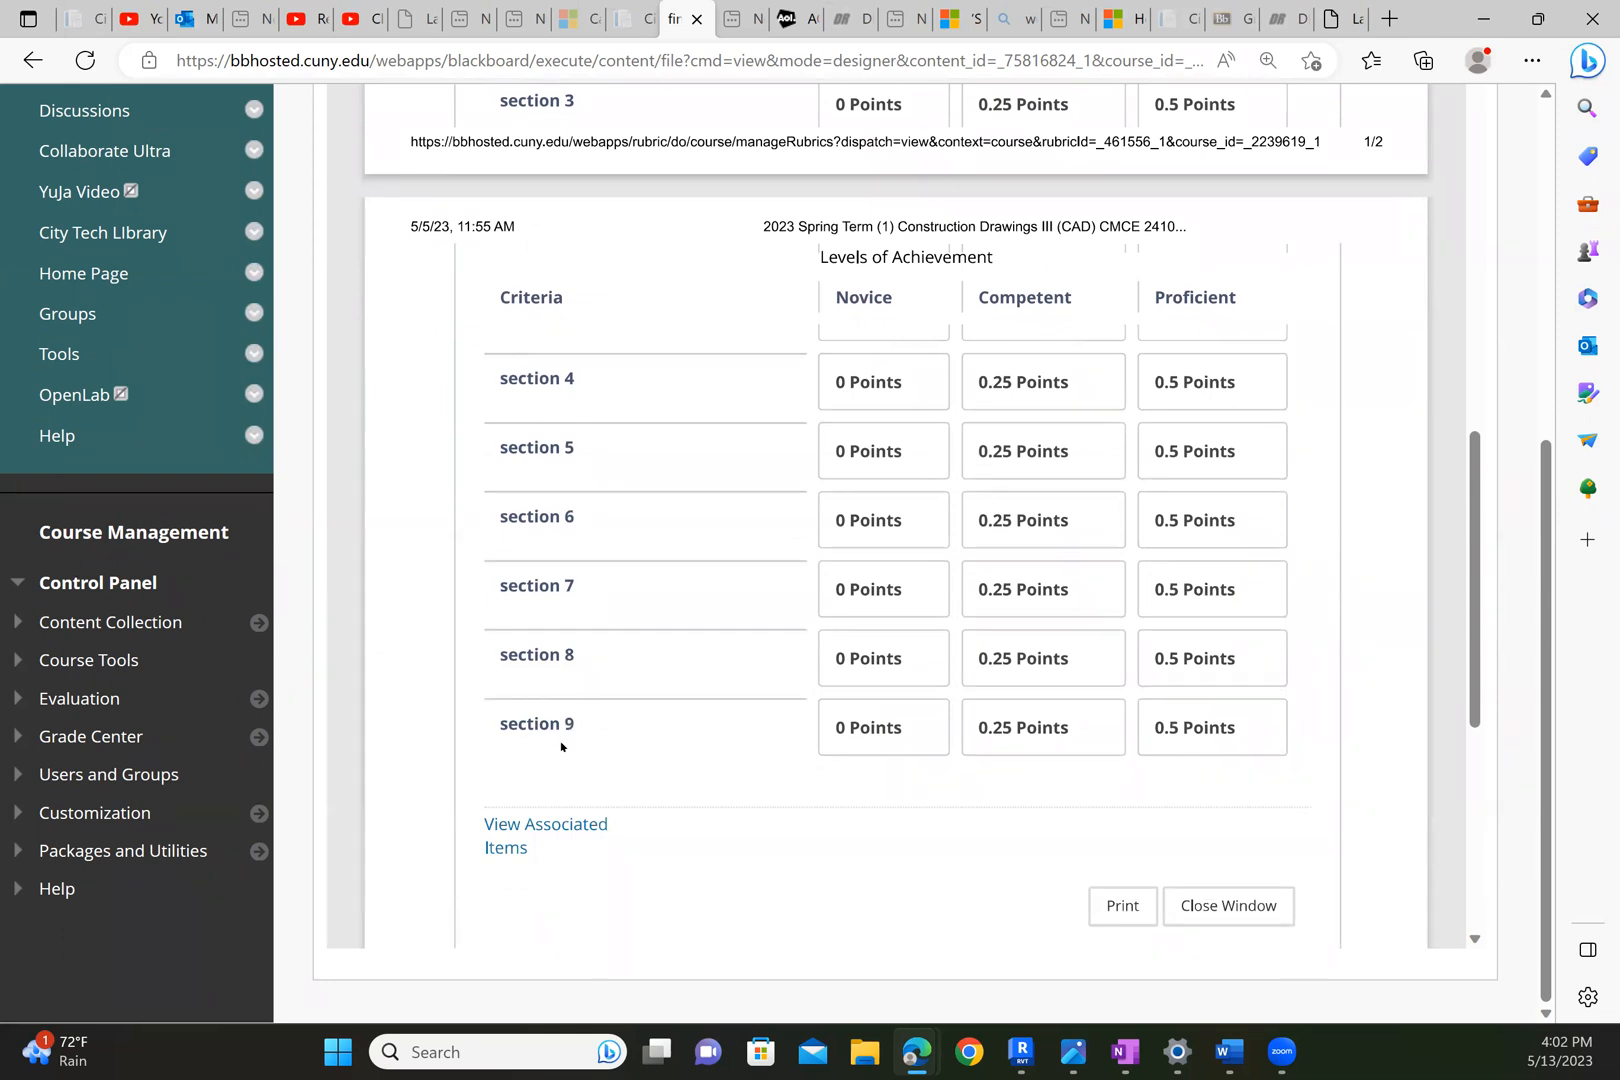
scroll(561, 746, up, 3)
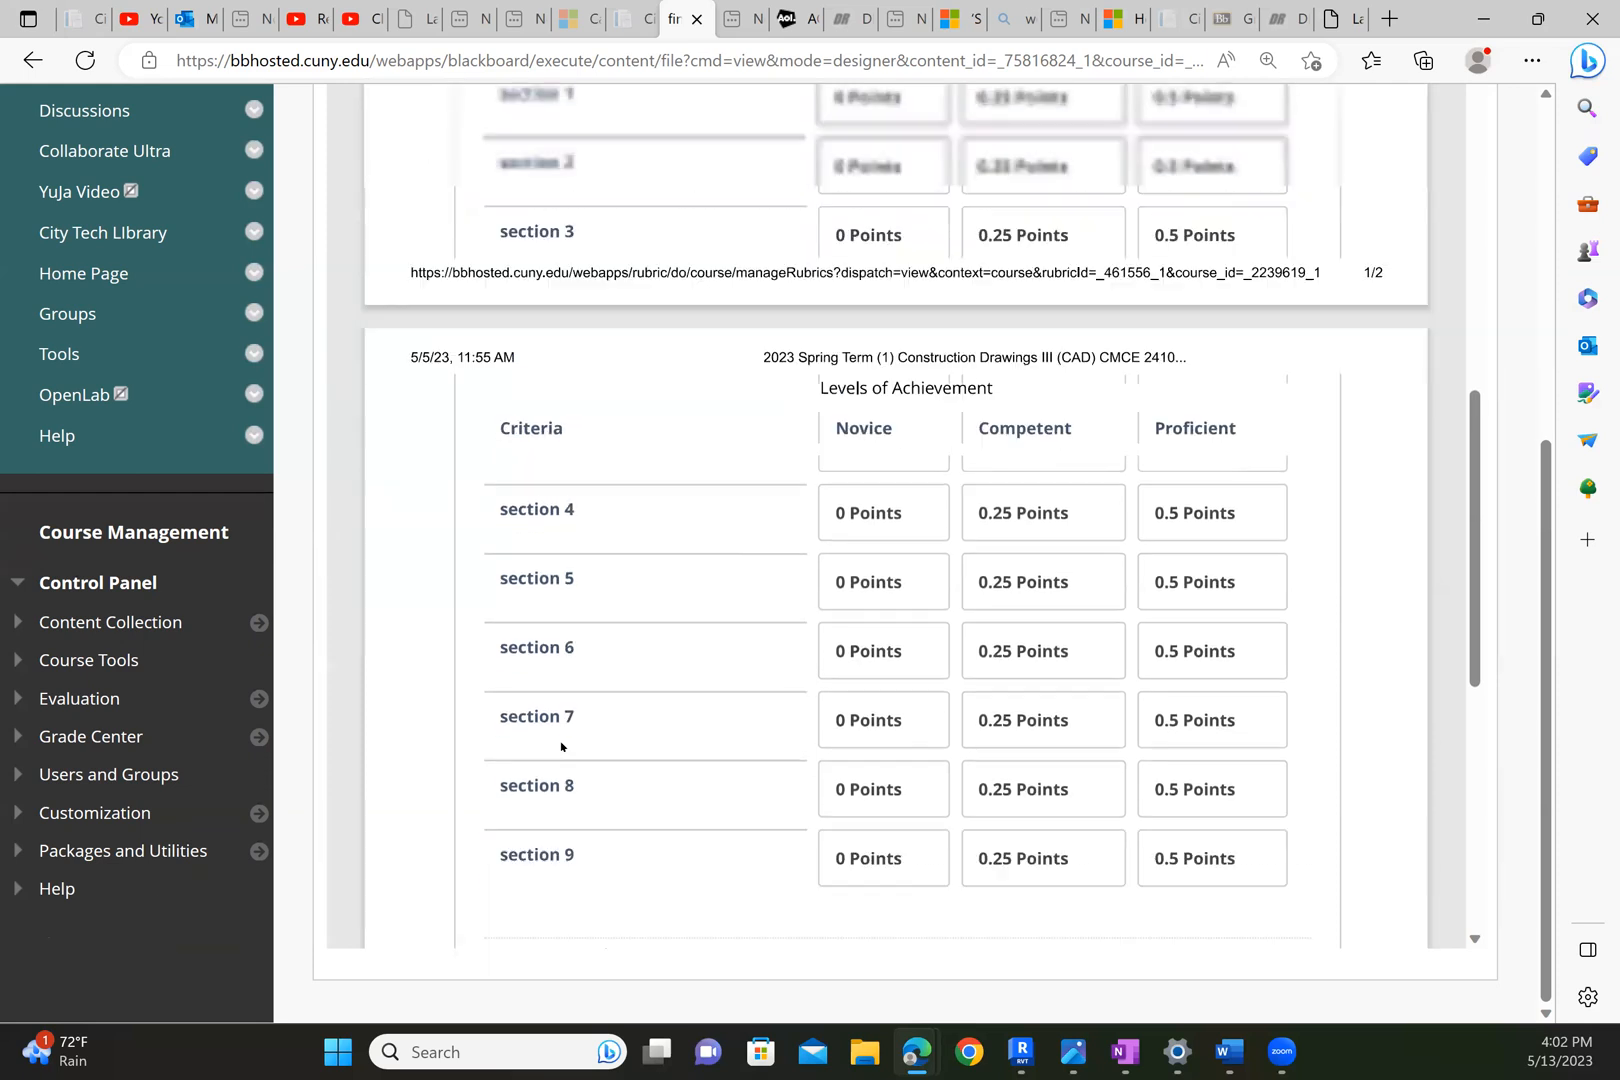
scroll(582, 673, up, 2)
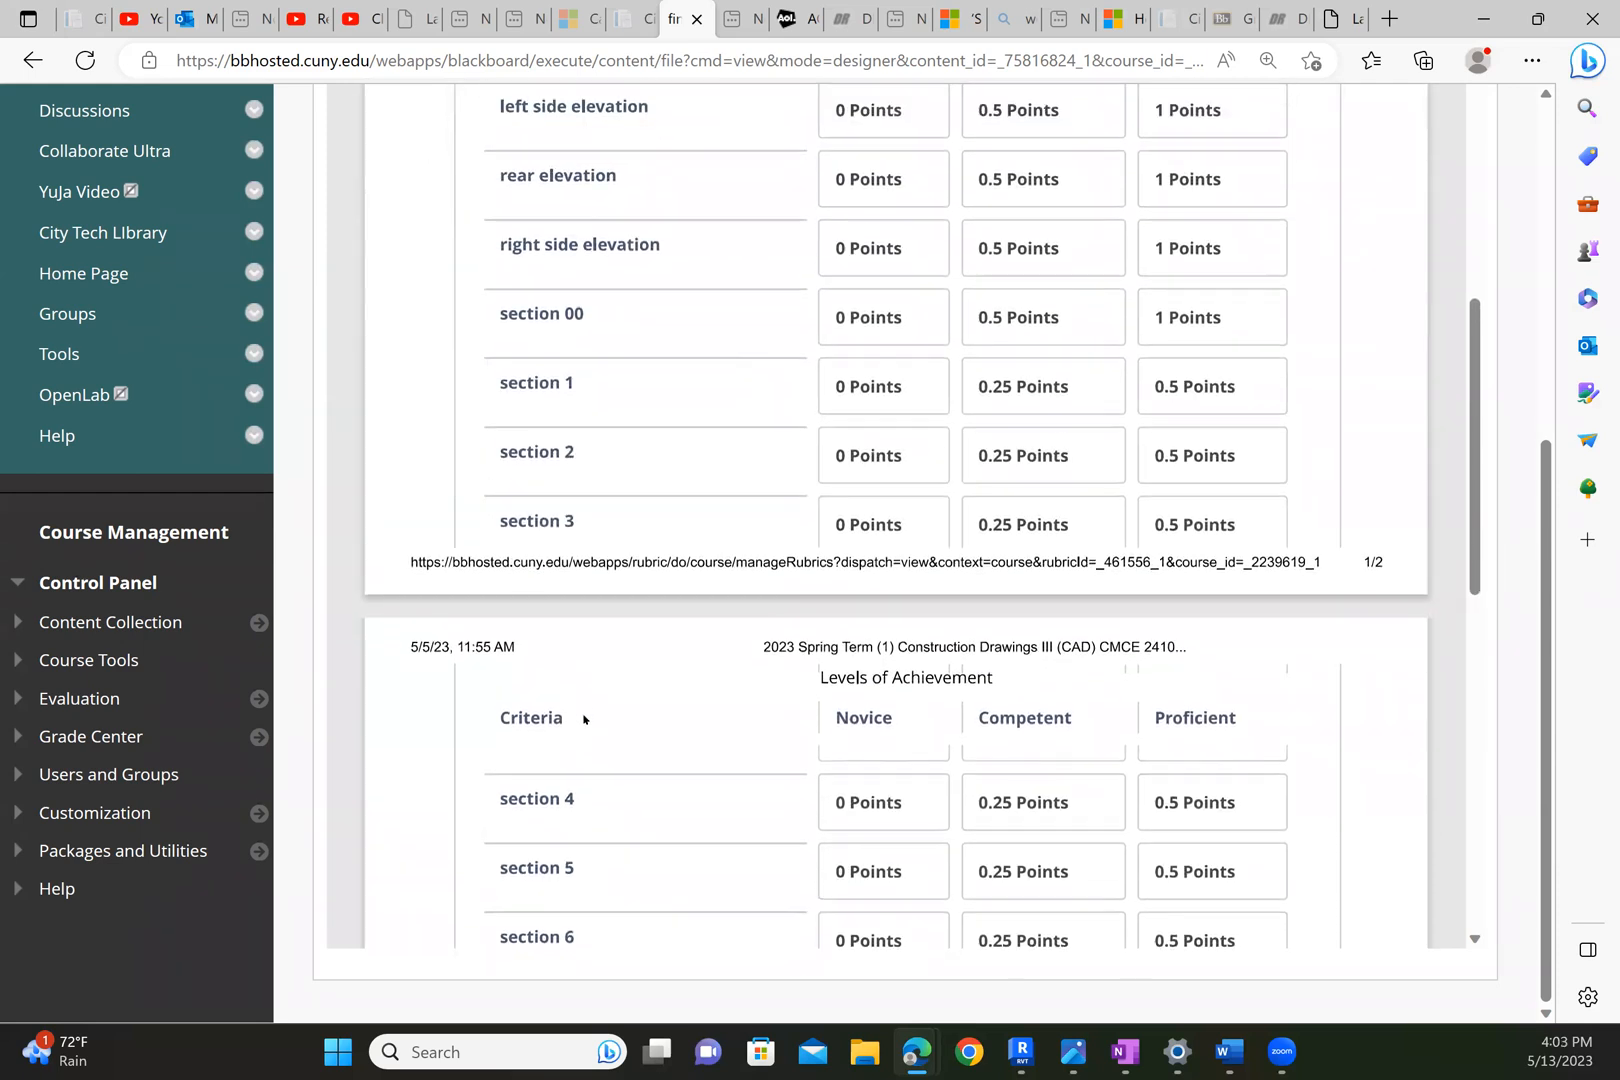
scroll(597, 752, down, 7)
scroll(597, 741, up, 7)
scroll(598, 745, up, 9)
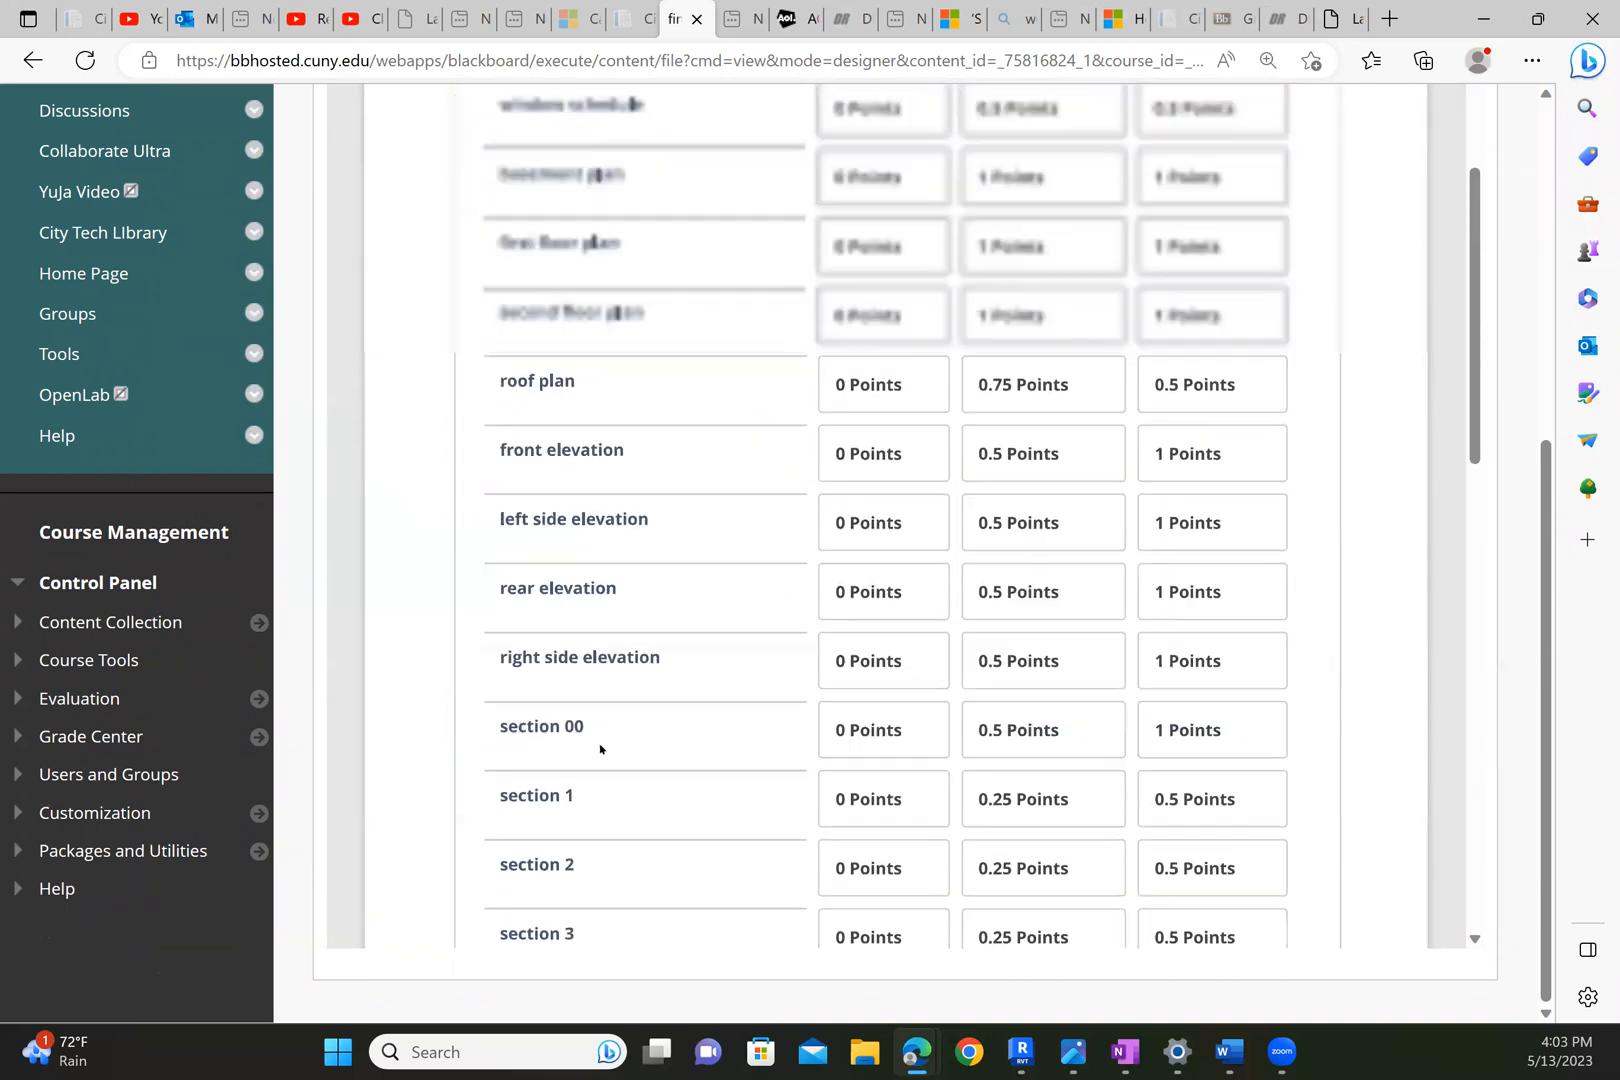
scroll(626, 679, up, 5)
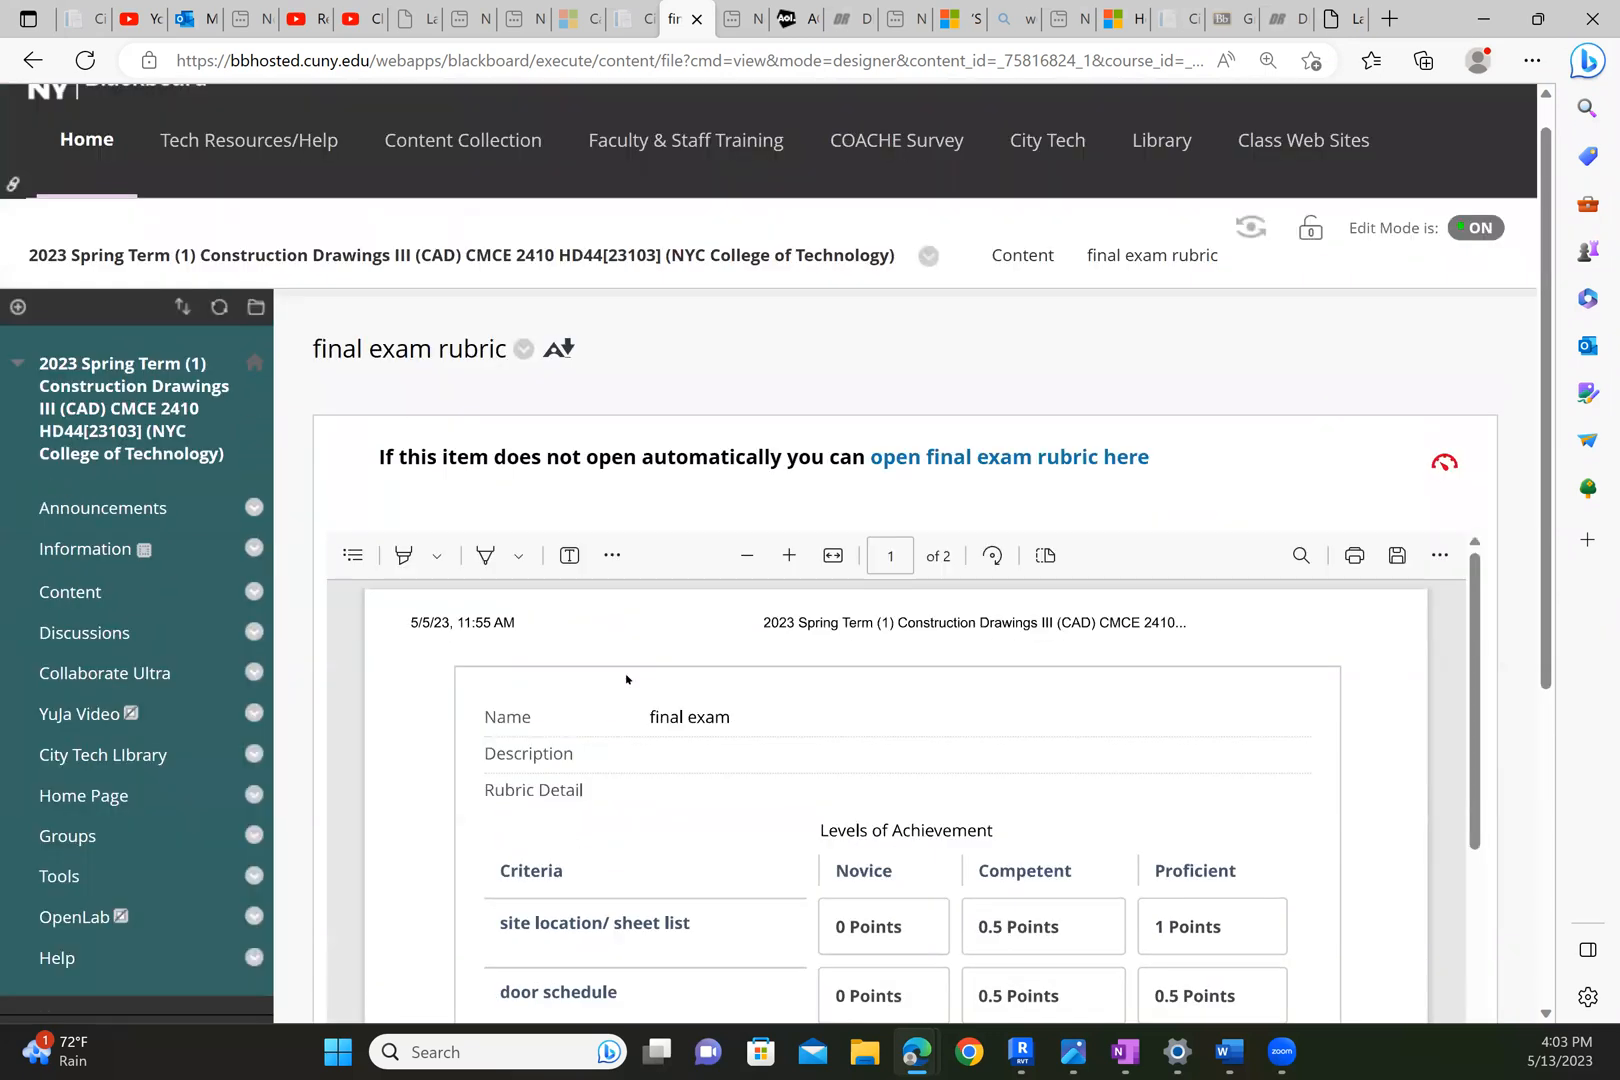
scroll(624, 688, down, 4)
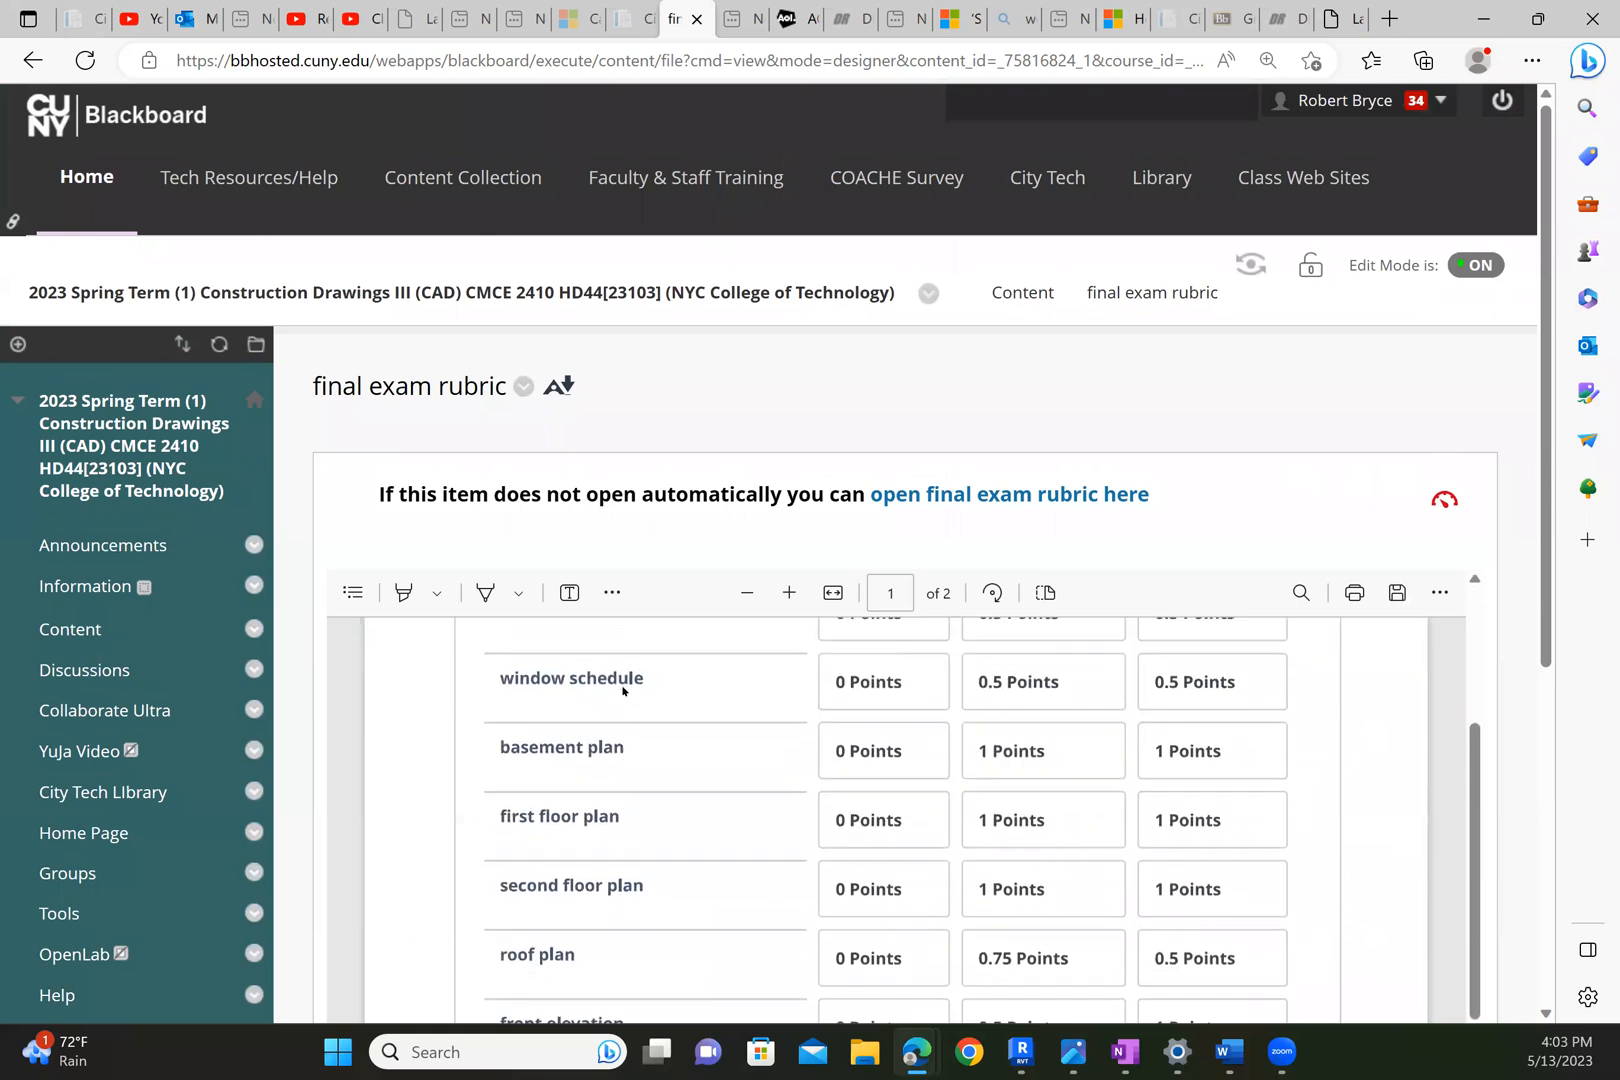
Switch back to Revit and examine the garage and its junction with the house on the 1ST FL (ARCH) plan.
click(1020, 1052)
scroll(688, 628, up, 3)
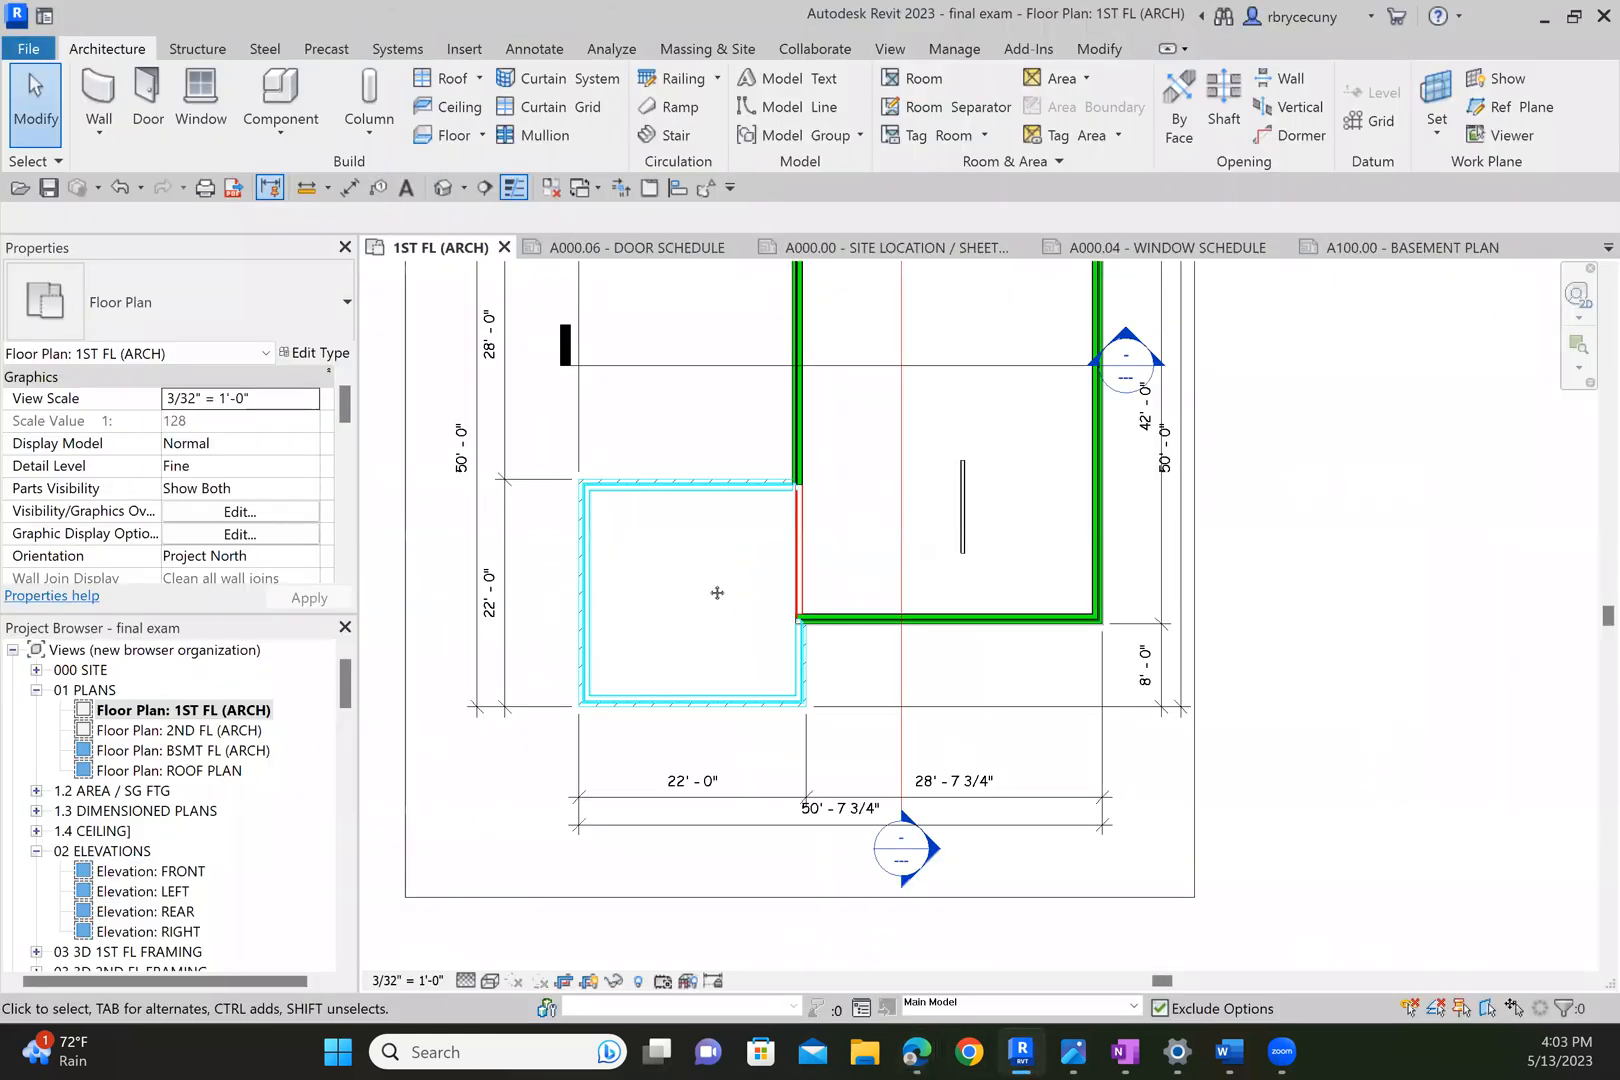
scroll(724, 562, up, 2)
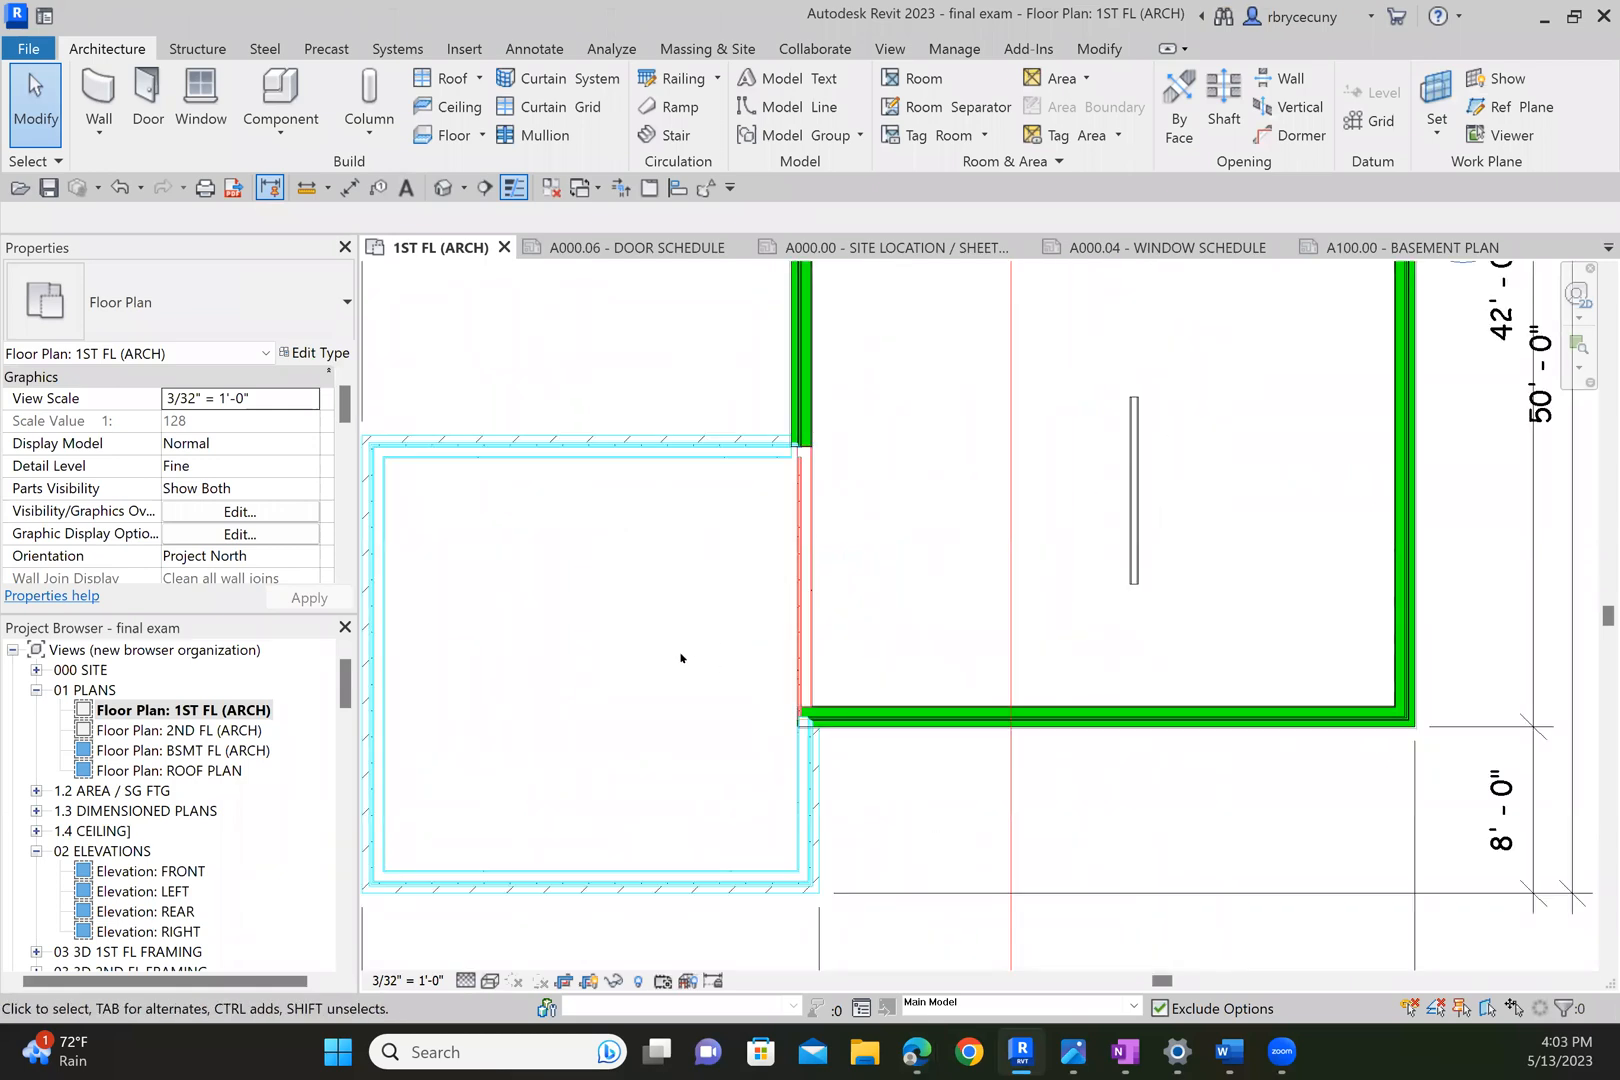
scroll(641, 619, down, 5)
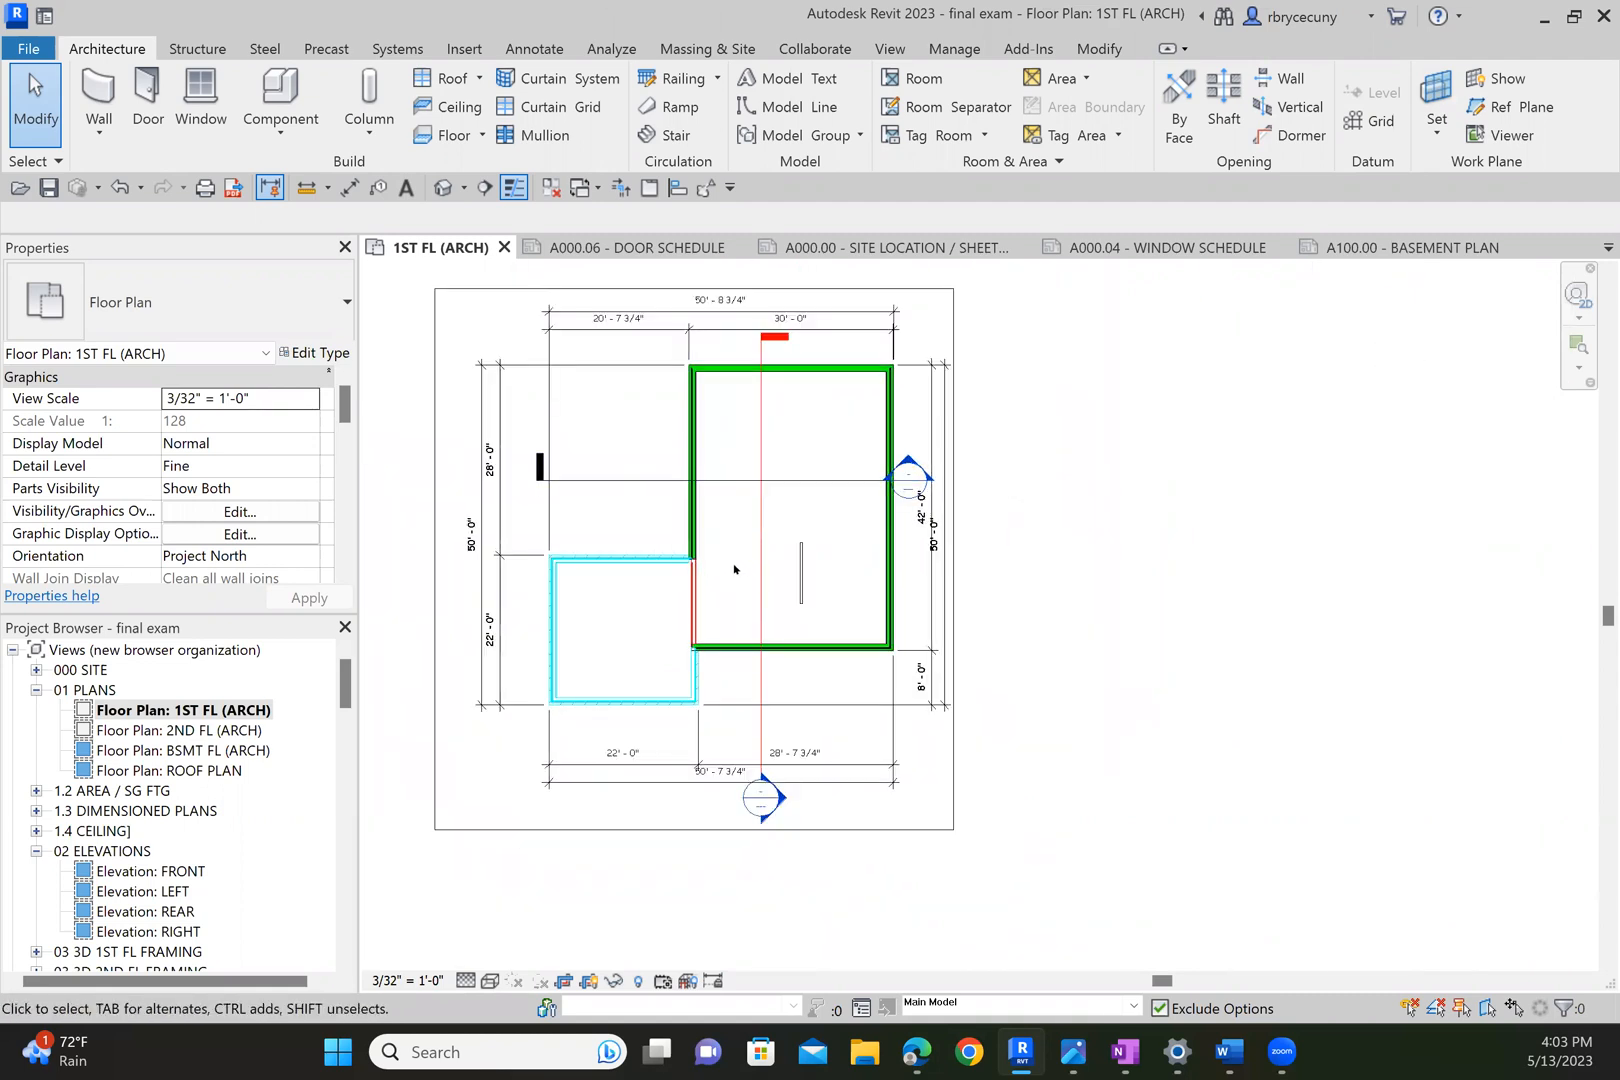
scroll(712, 566, up, 2)
scroll(709, 569, down, 1)
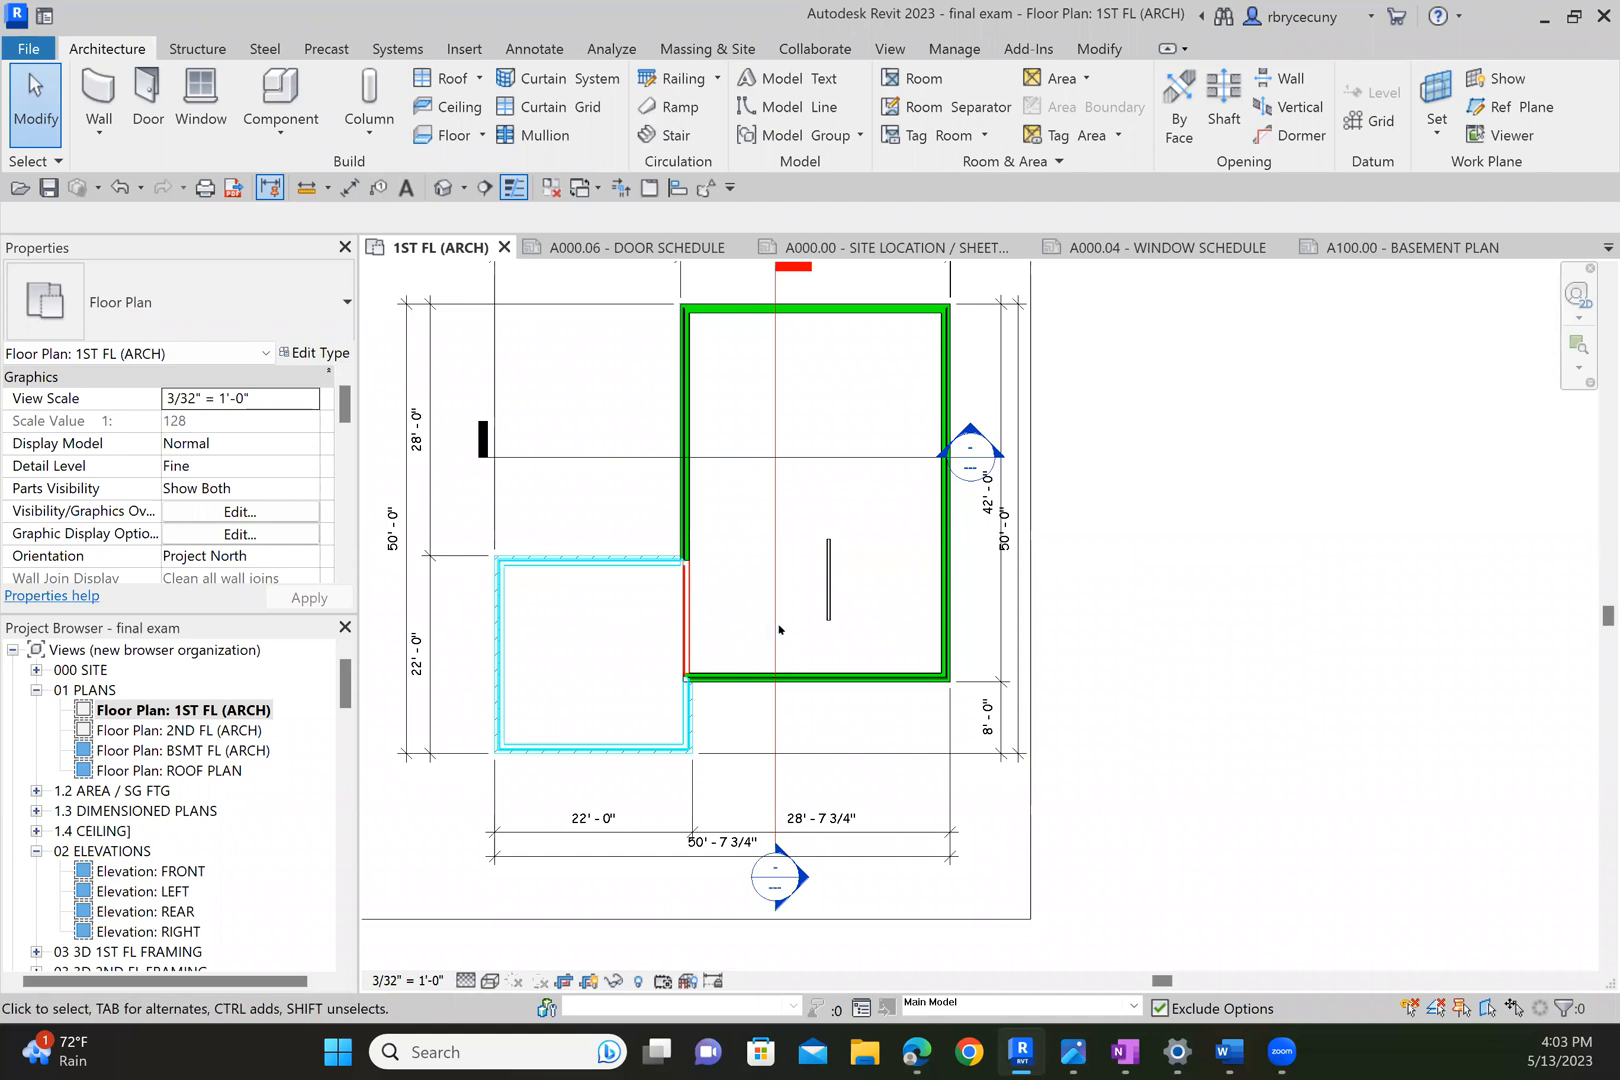
Set the garage's vertical plan dimension to 24'-0" by moving its upper stacked wall.
click(588, 561)
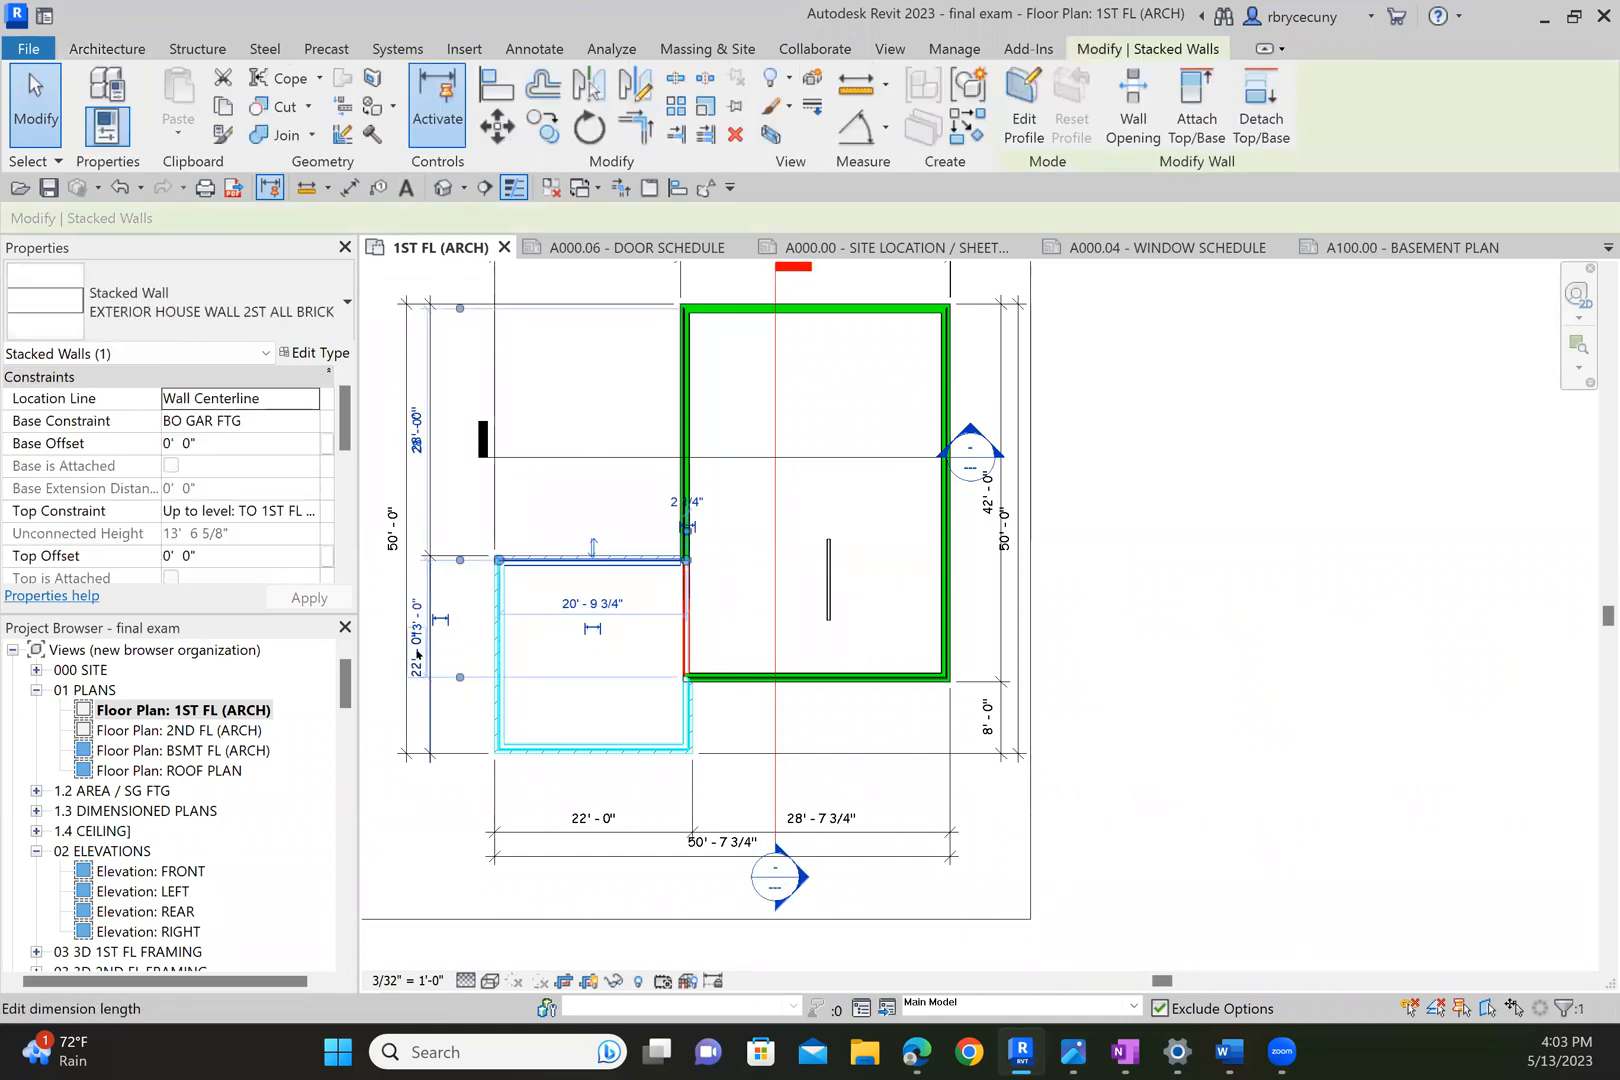
scroll(560, 635, up, 3)
click(711, 558)
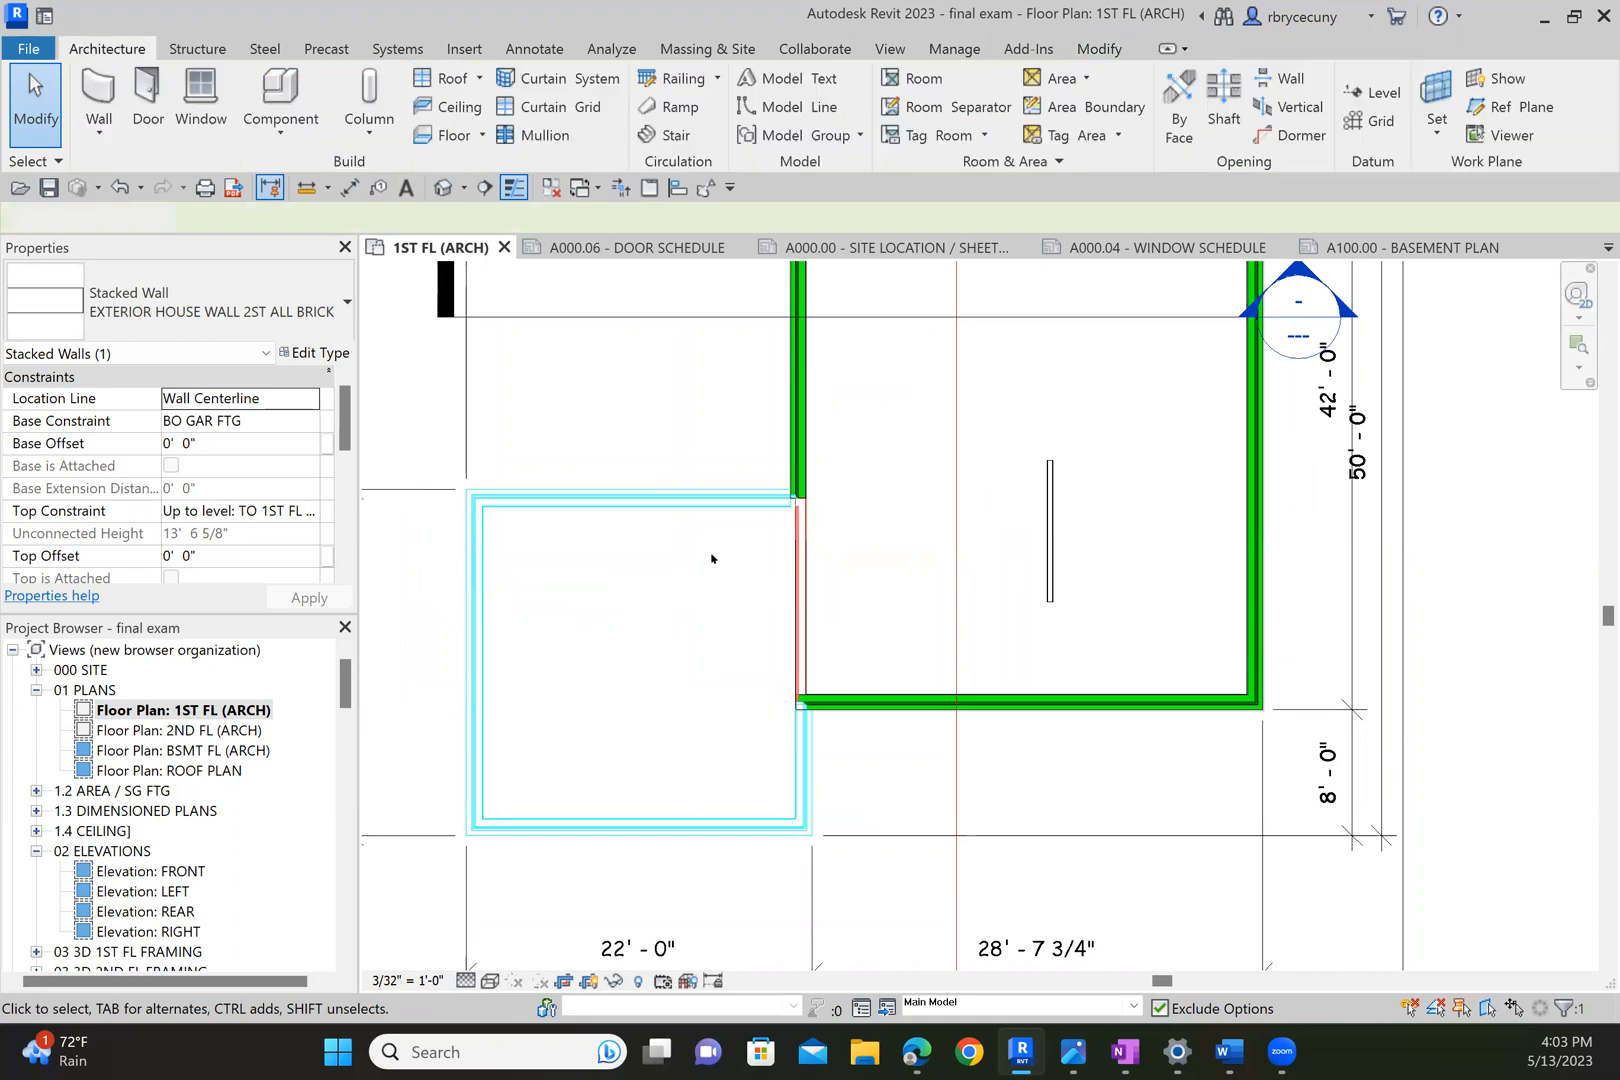
click(657, 508)
middle_drag(602, 581, 953, 534)
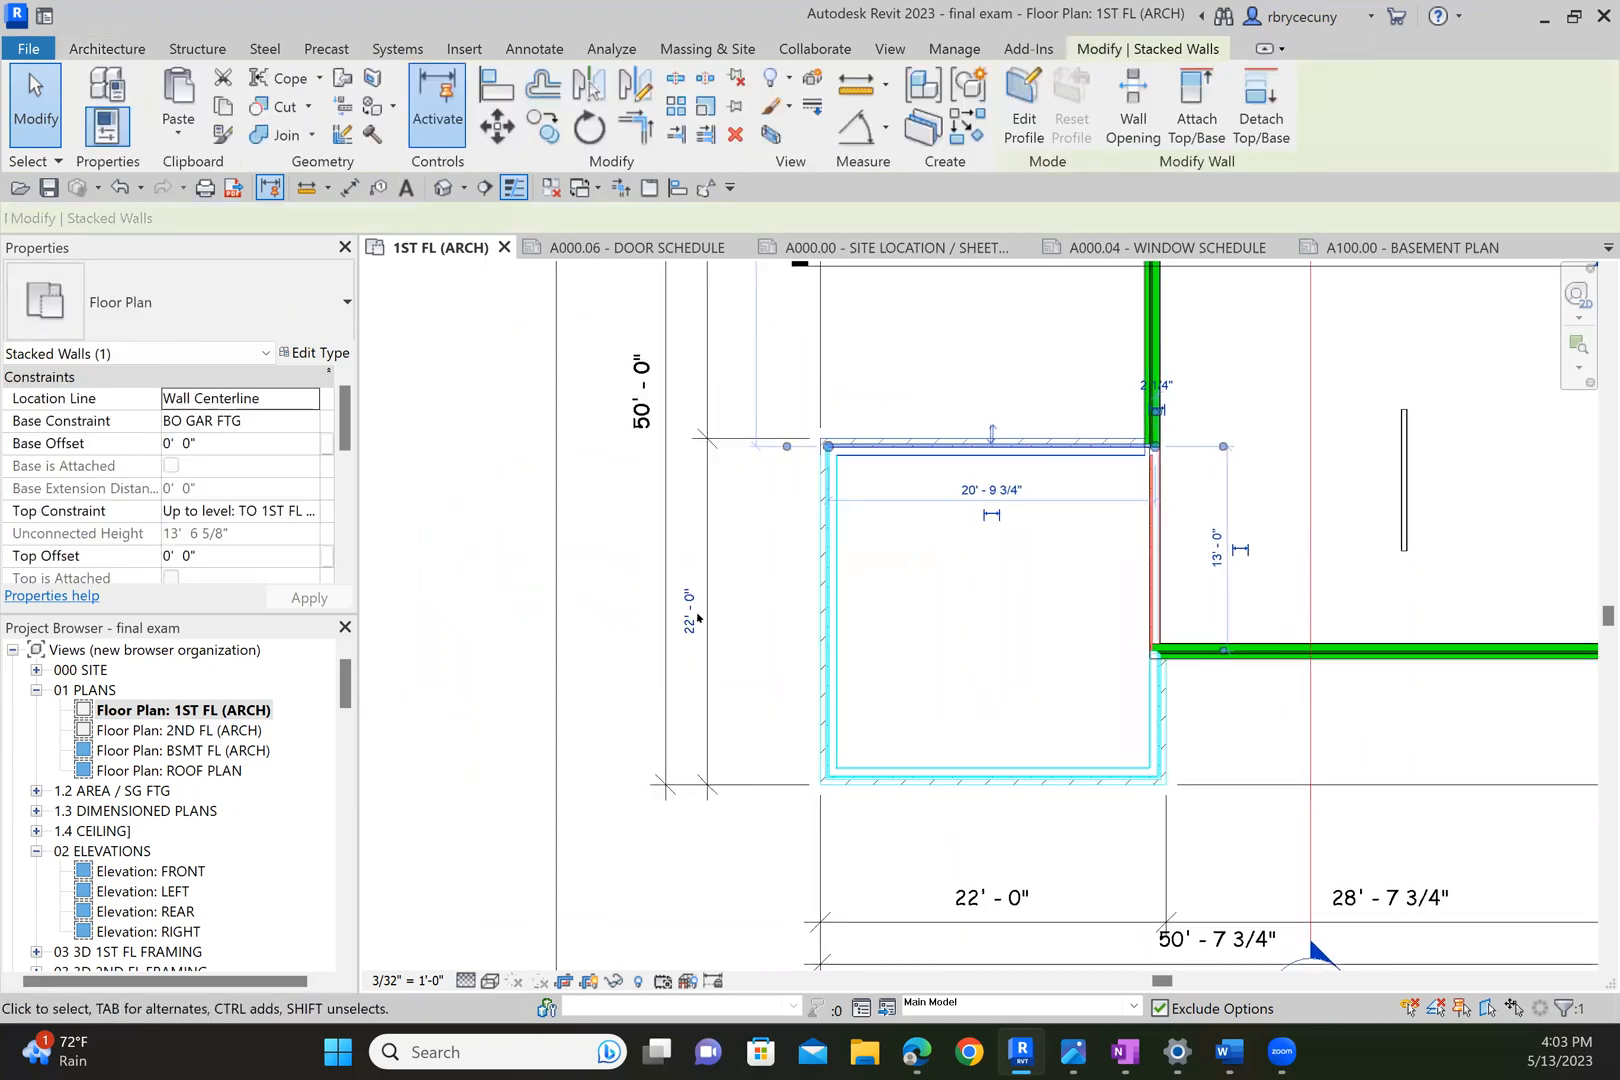
click(689, 611)
text(24)
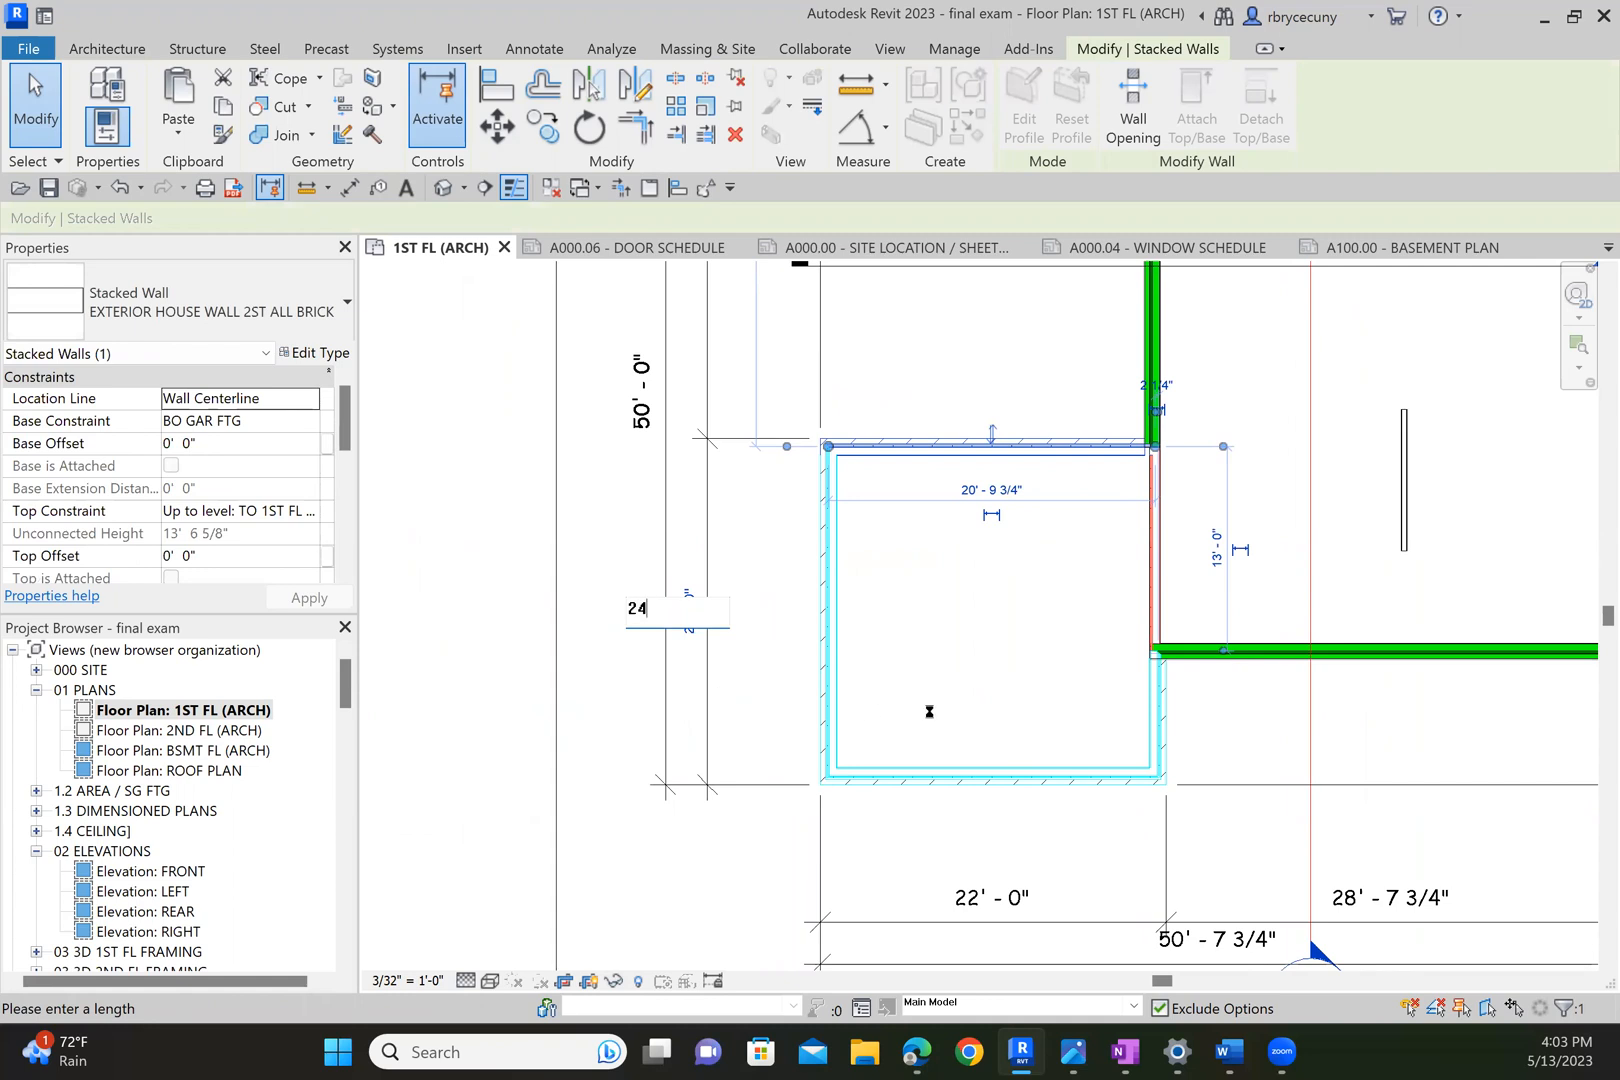
key(Return)
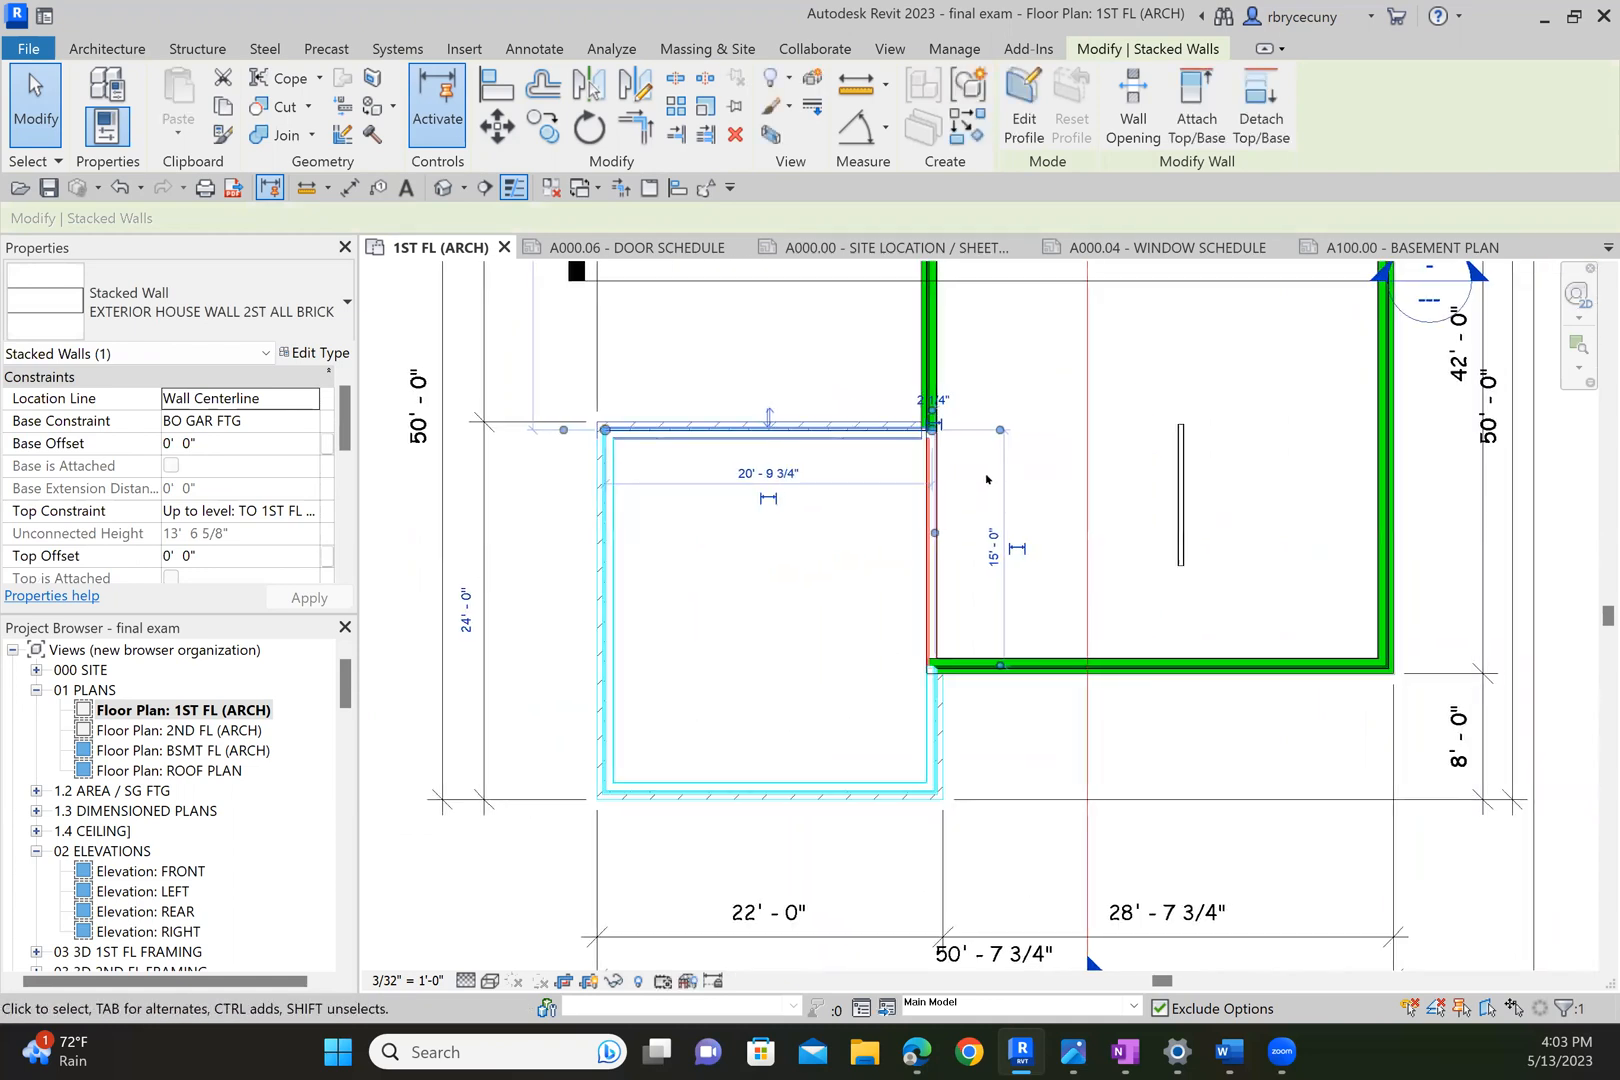
scroll(1350, 450, up, 4)
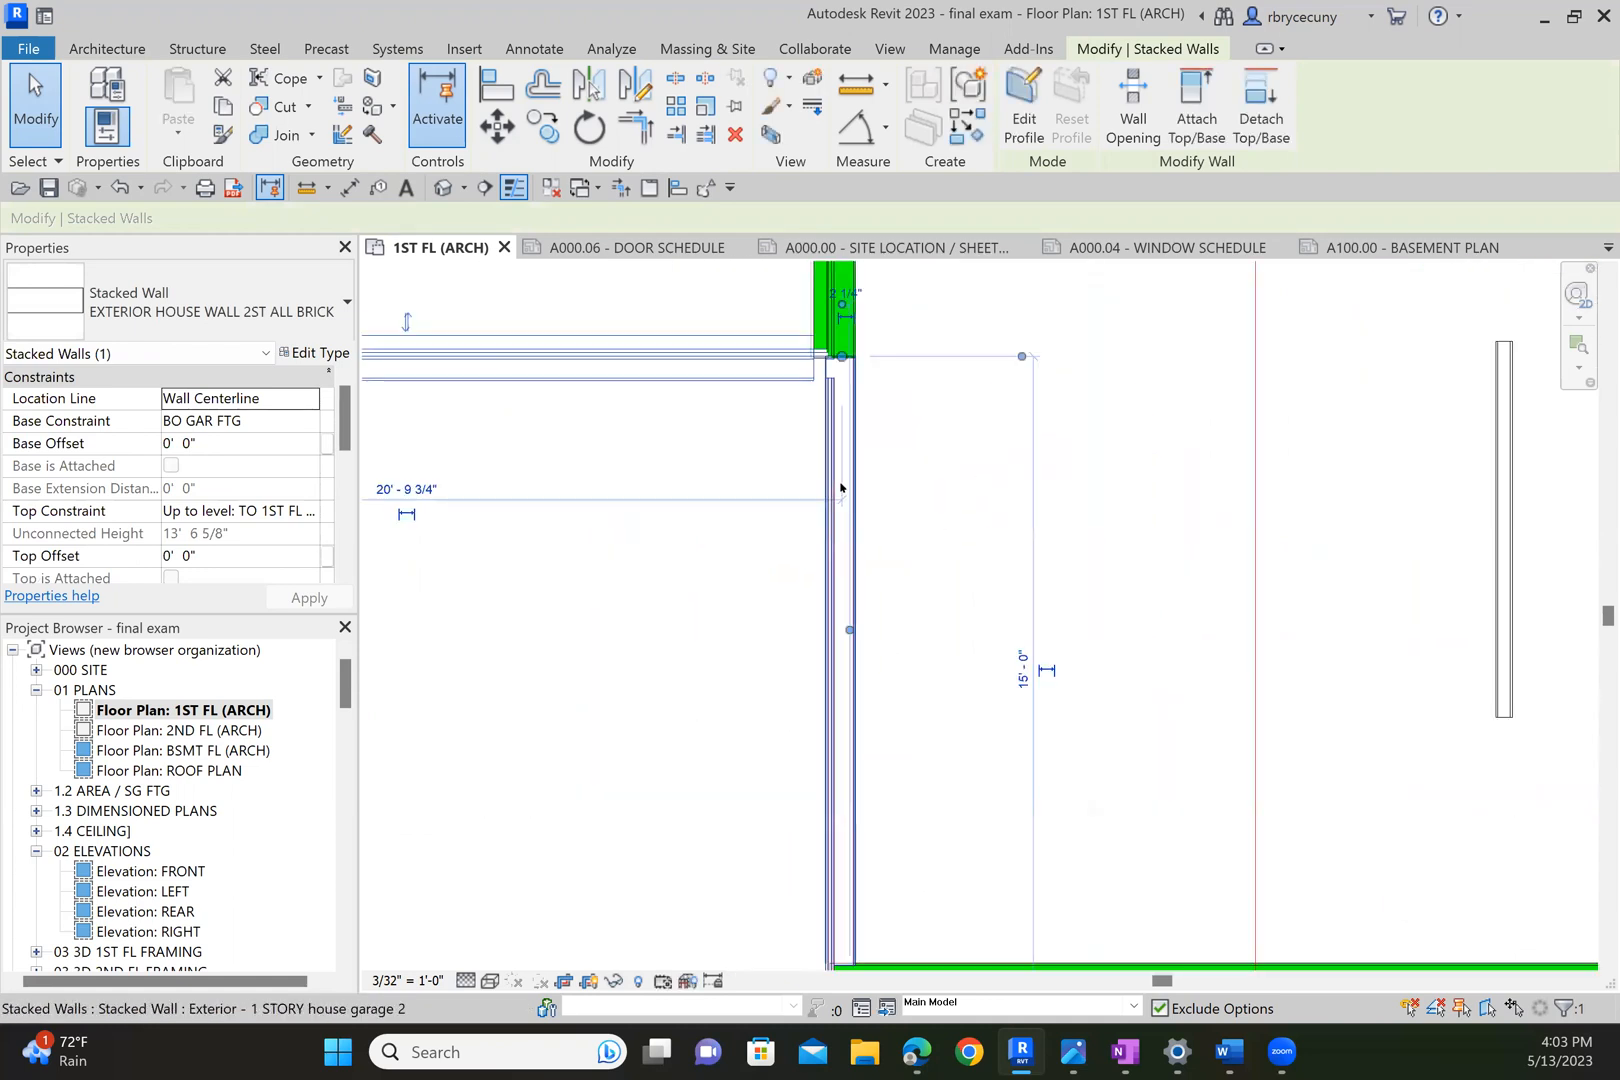
Examine the junction of the garage's upper wall with the house's exterior brick wall on the first floor plan.
click(784, 427)
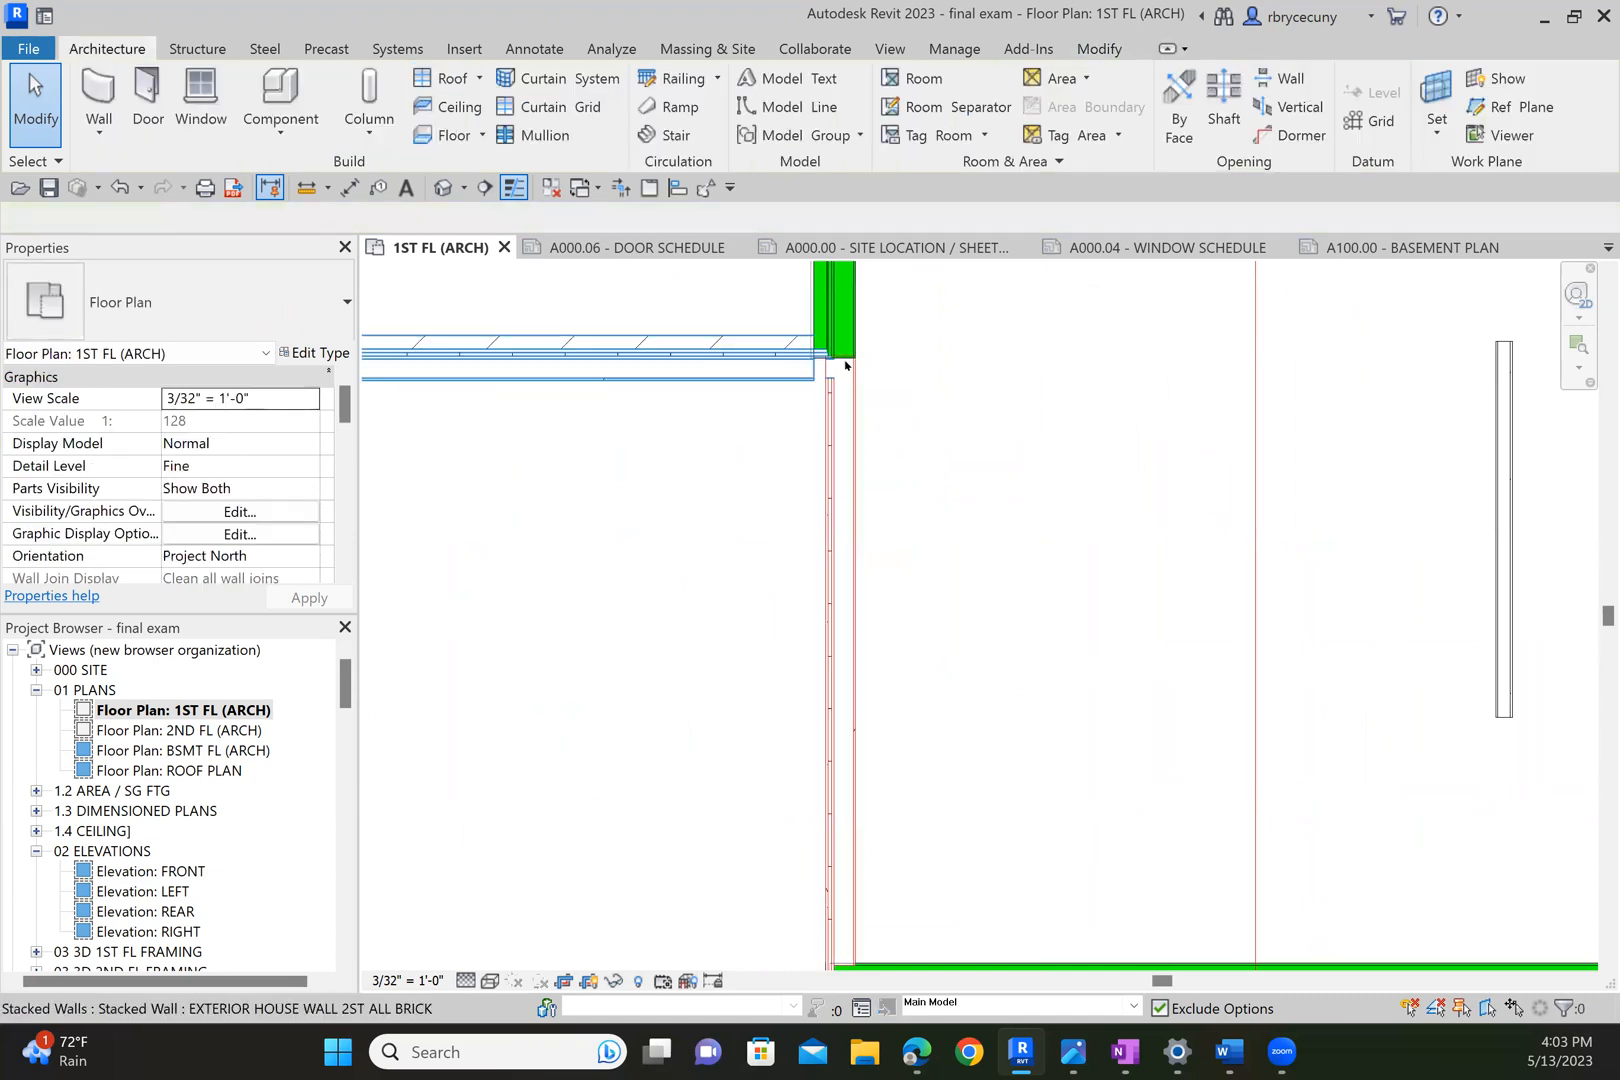
scroll(770, 480, down, 4)
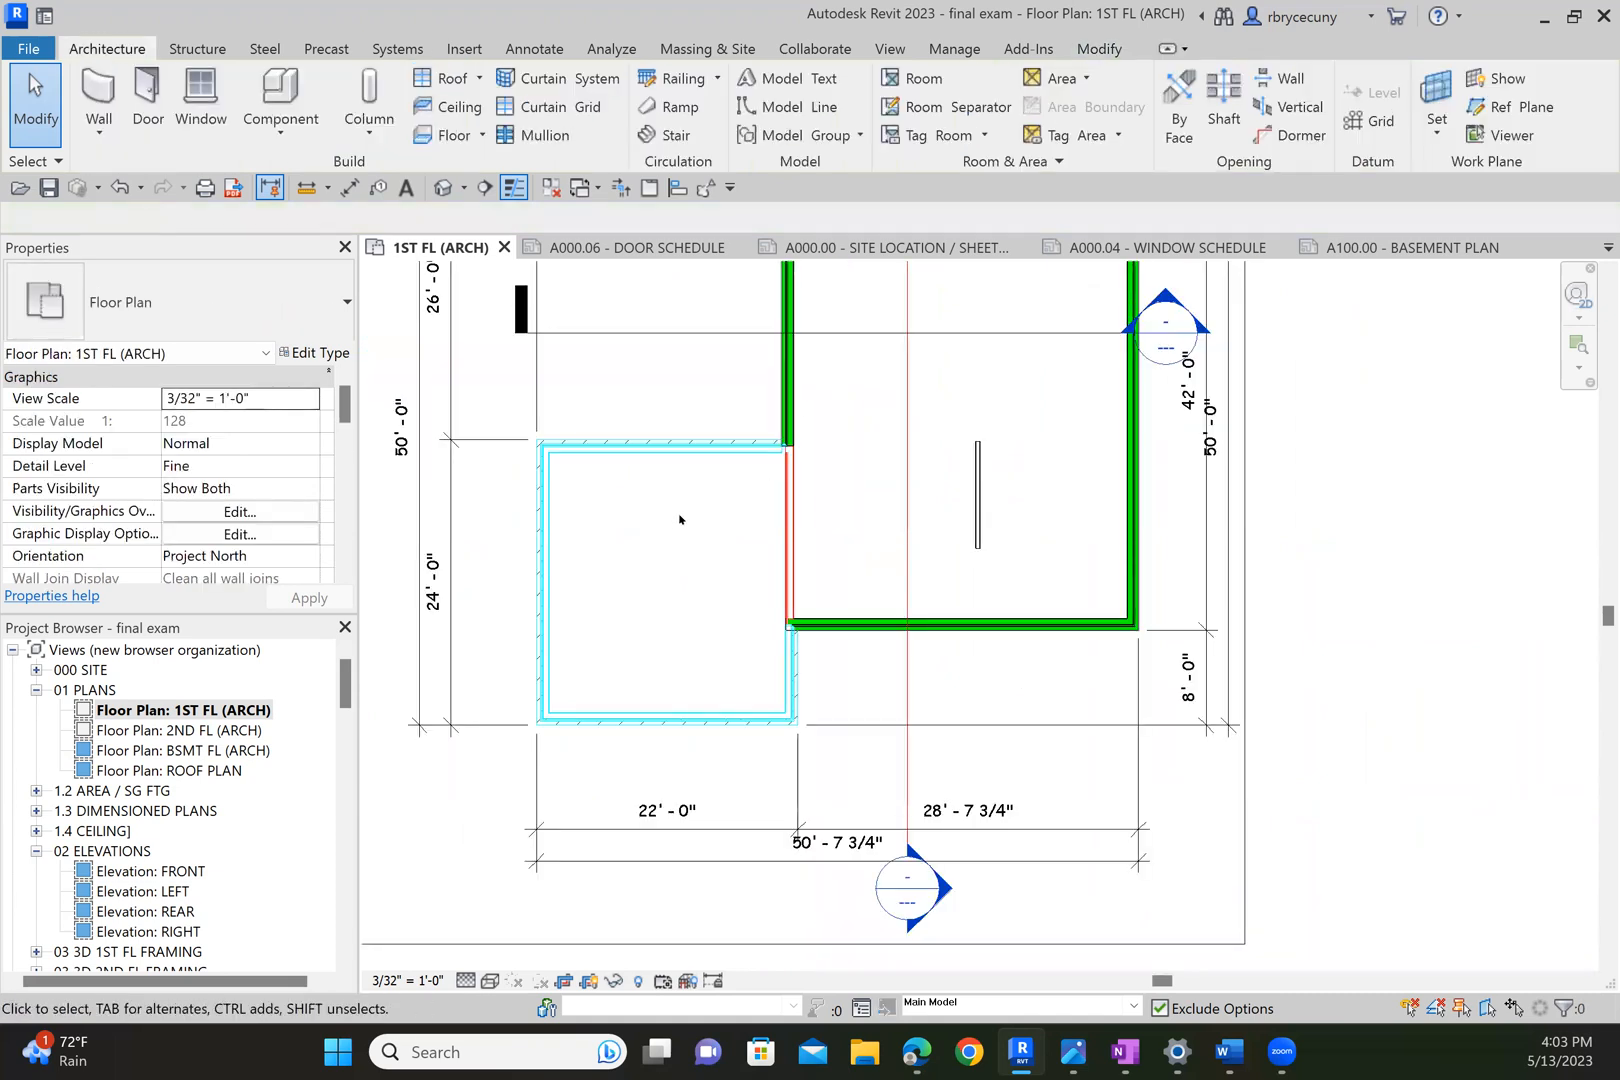
scroll(678, 518, down, 1)
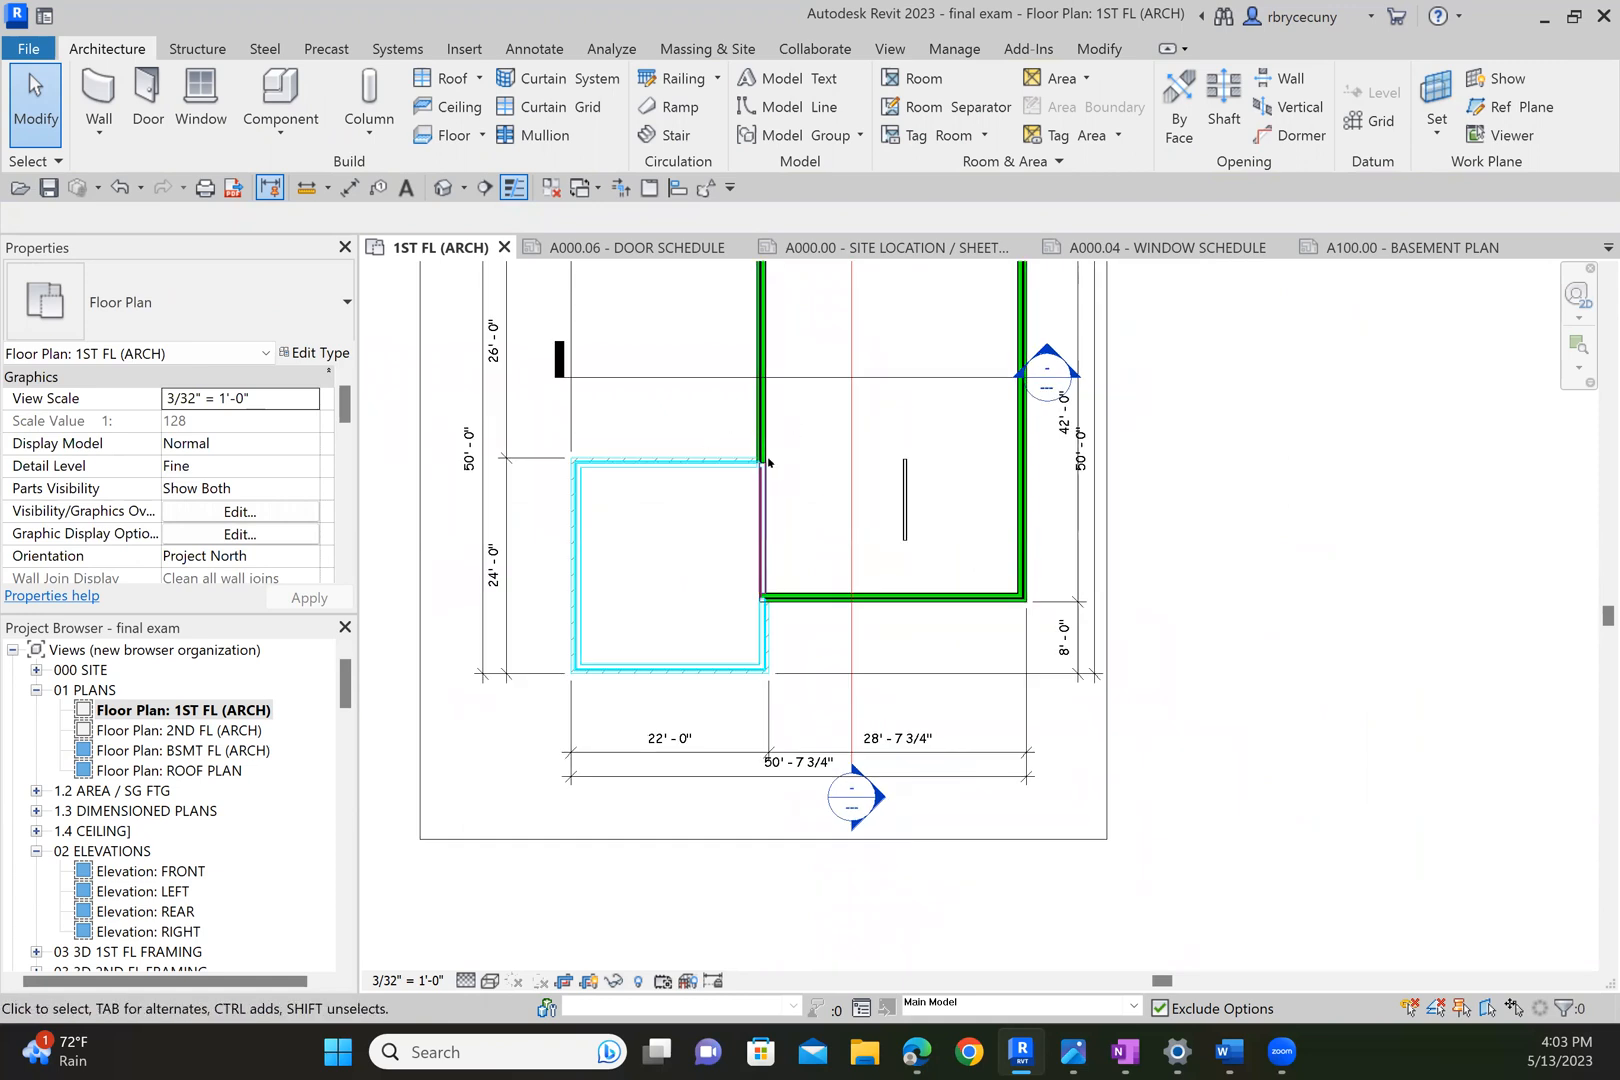
scroll(779, 440, up, 4)
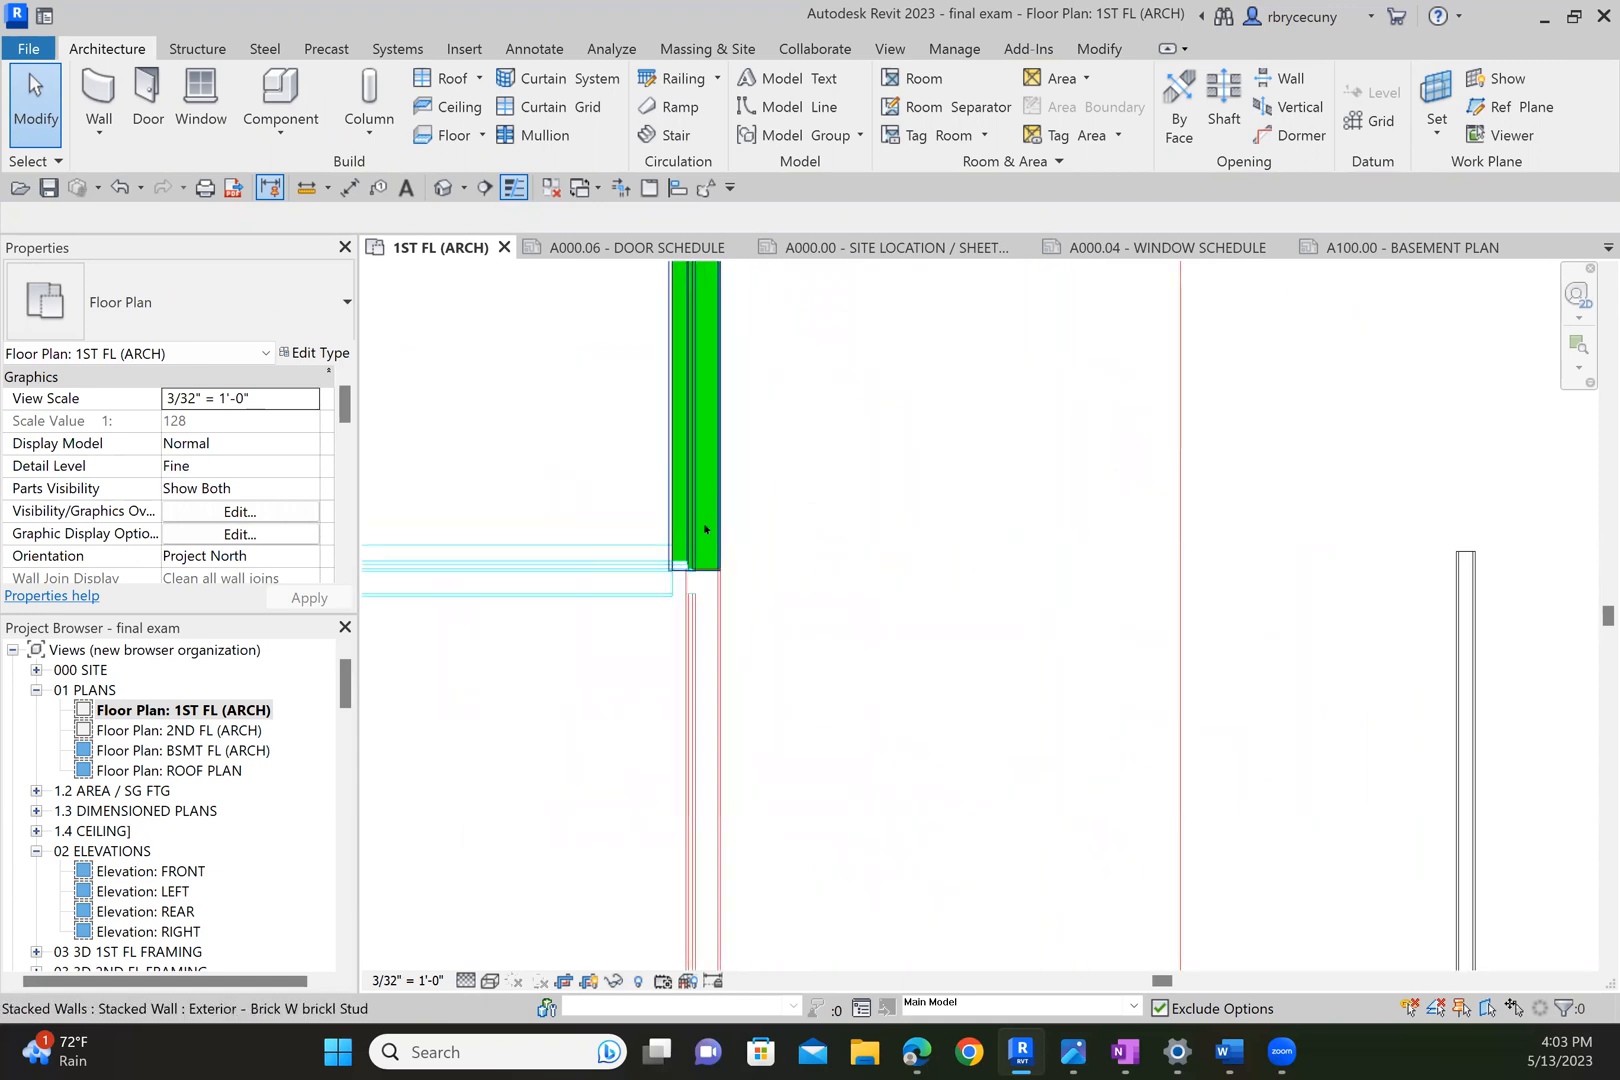
scroll(683, 575, down, 4)
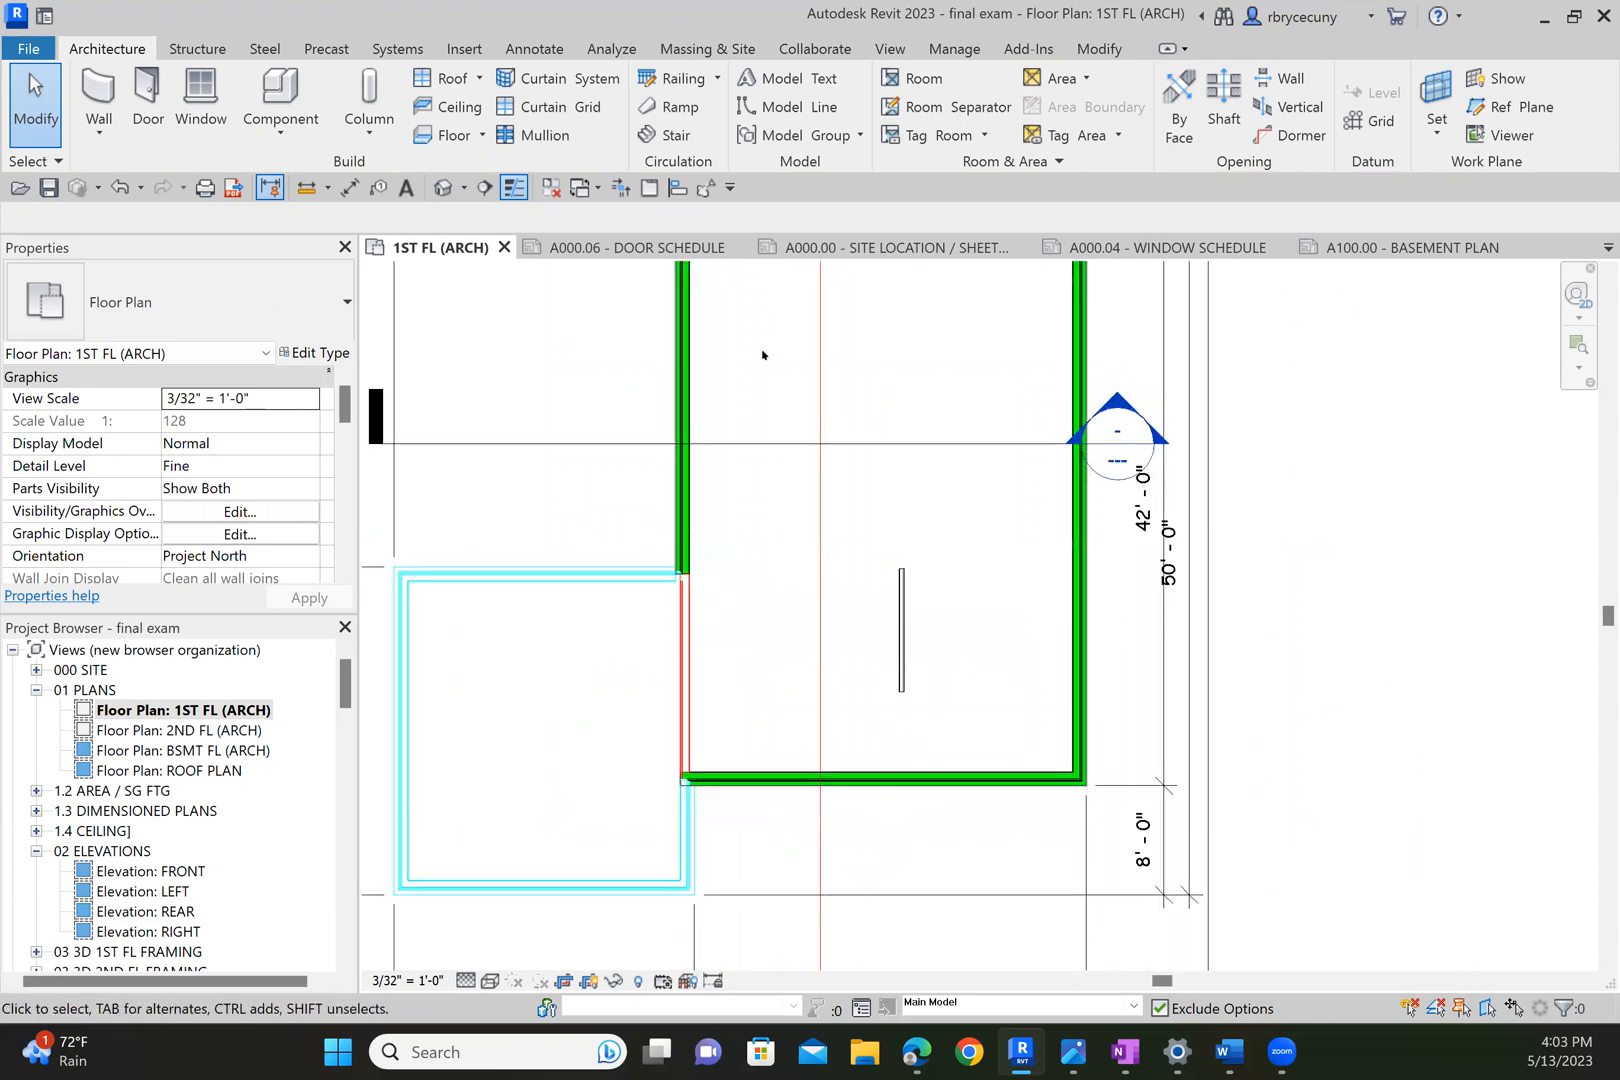
Open the BSMT FL (ARCH) plan and copy the horizontal section line slightly above and to the left of the original.
double_click(180, 751)
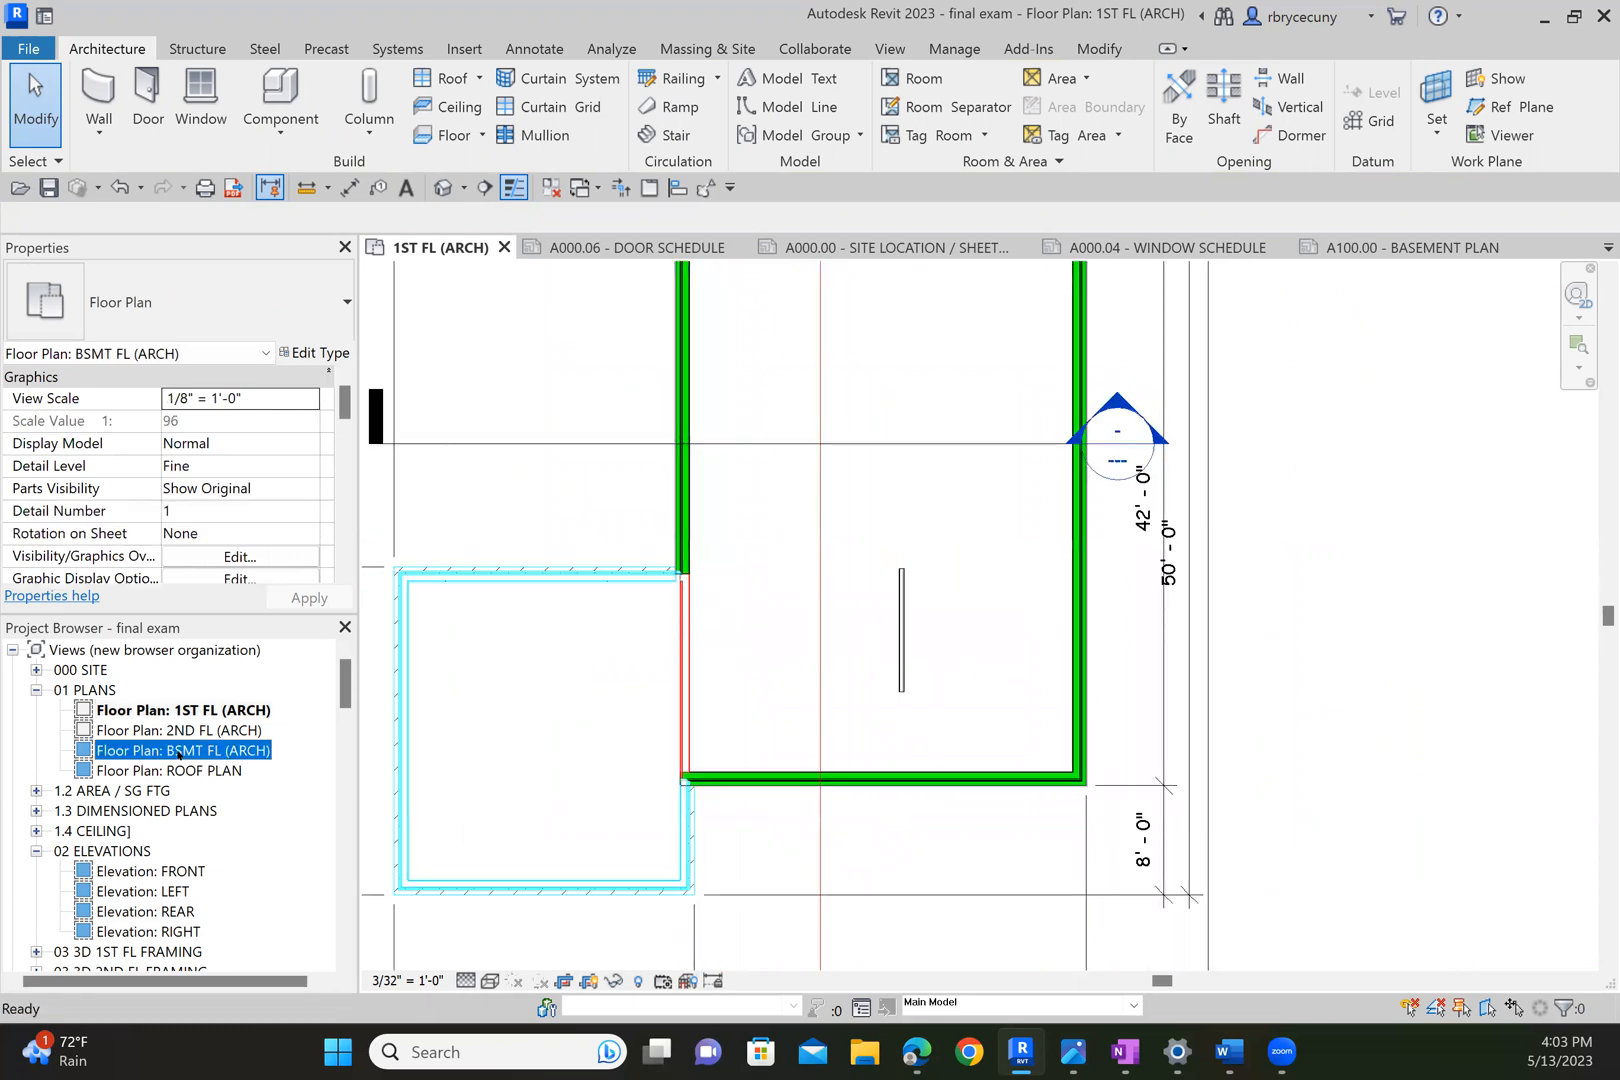
mouse_move(673, 381)
middle_down()
mouse_move(697, 463)
mouse_move(723, 456)
middle_up()
scroll(696, 463, down, 1)
scroll(696, 463, down, 1)
scroll(723, 456, down, 1)
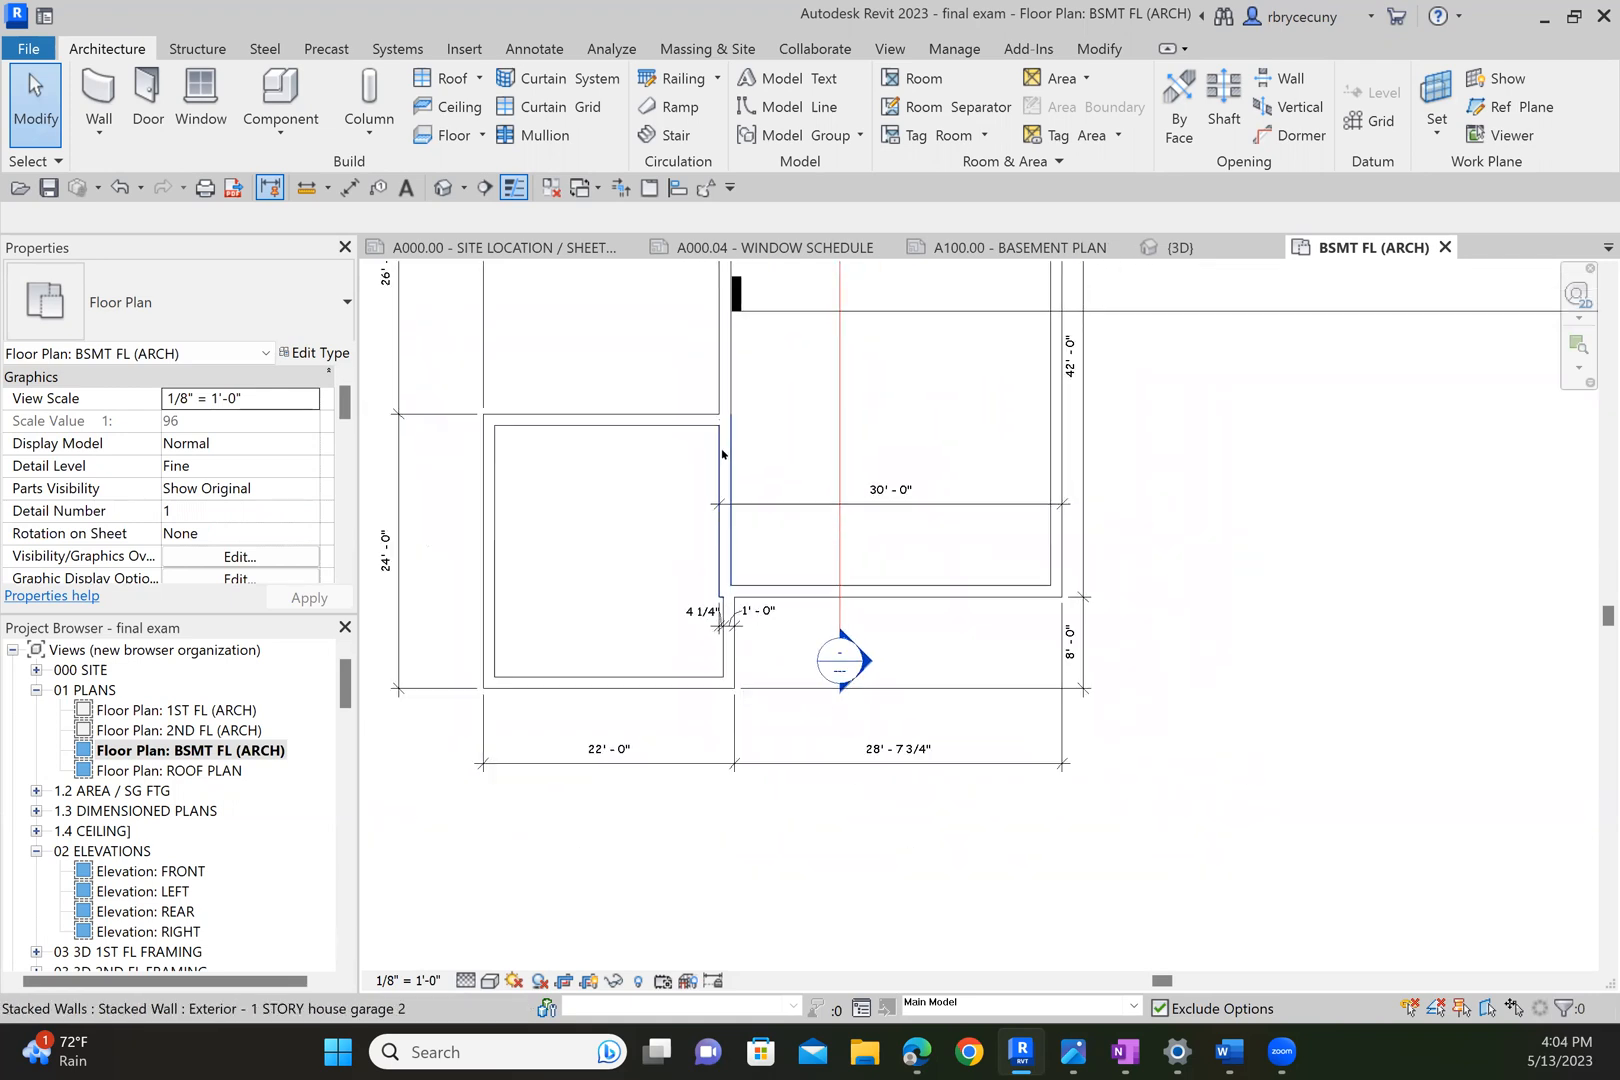
scroll(747, 491, down, 2)
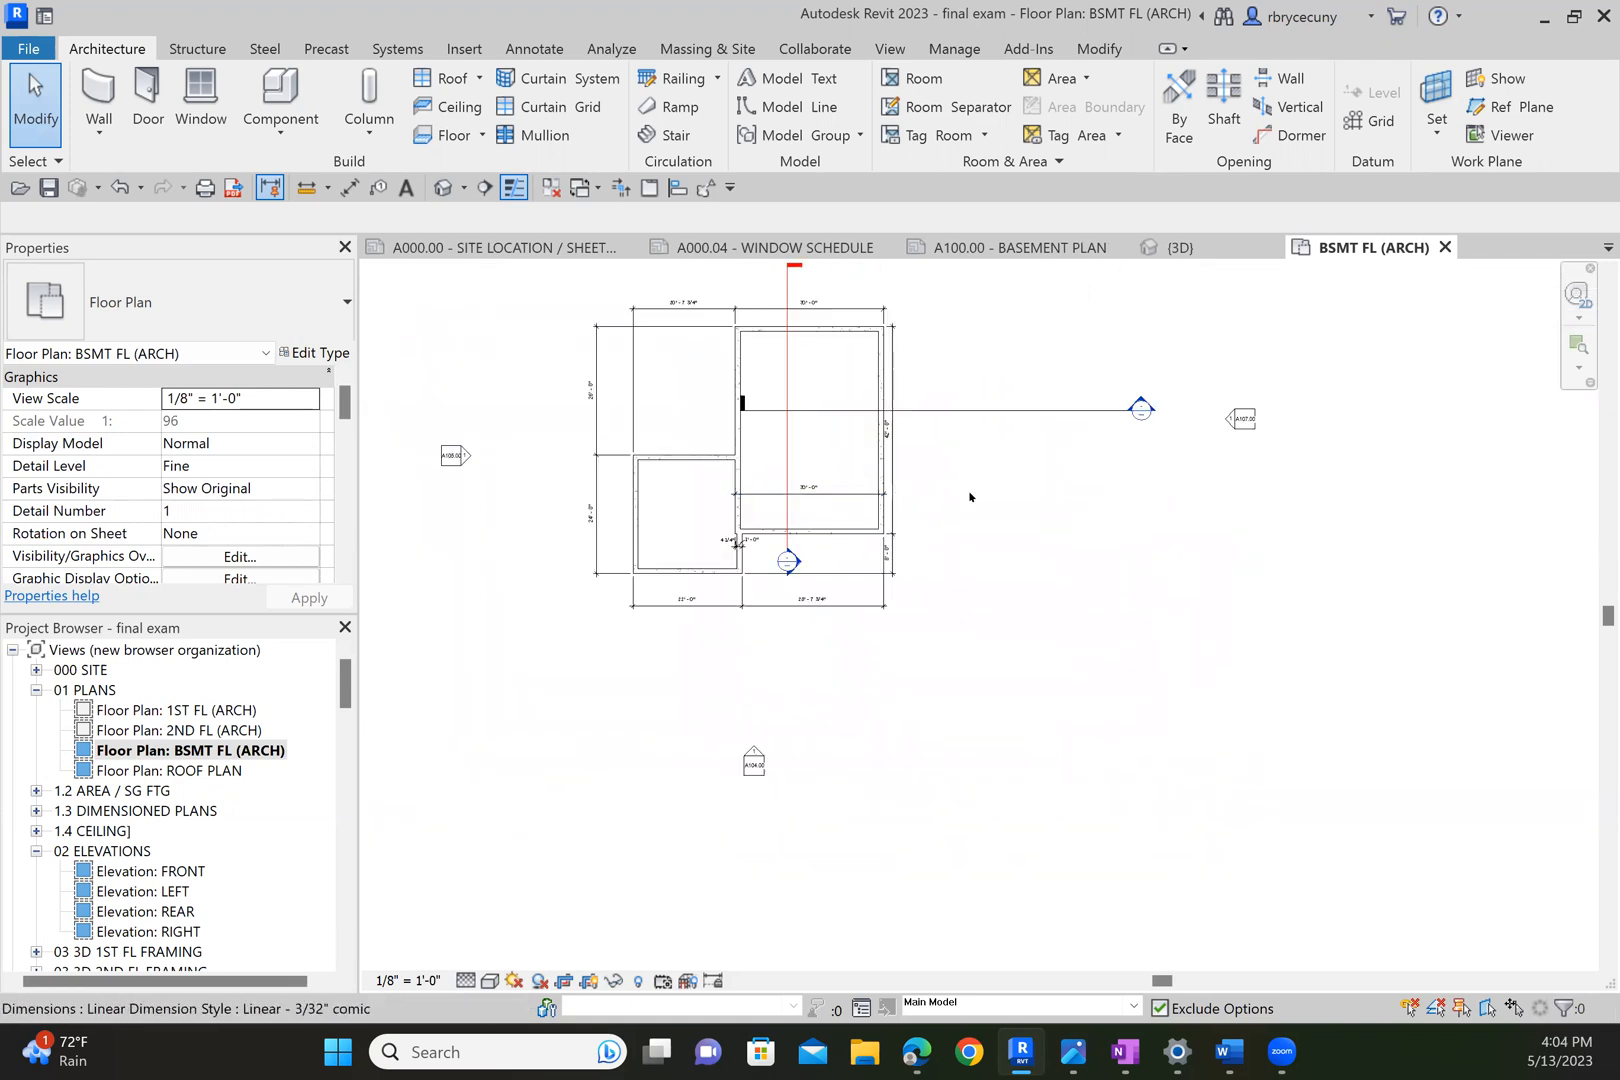
click(935, 411)
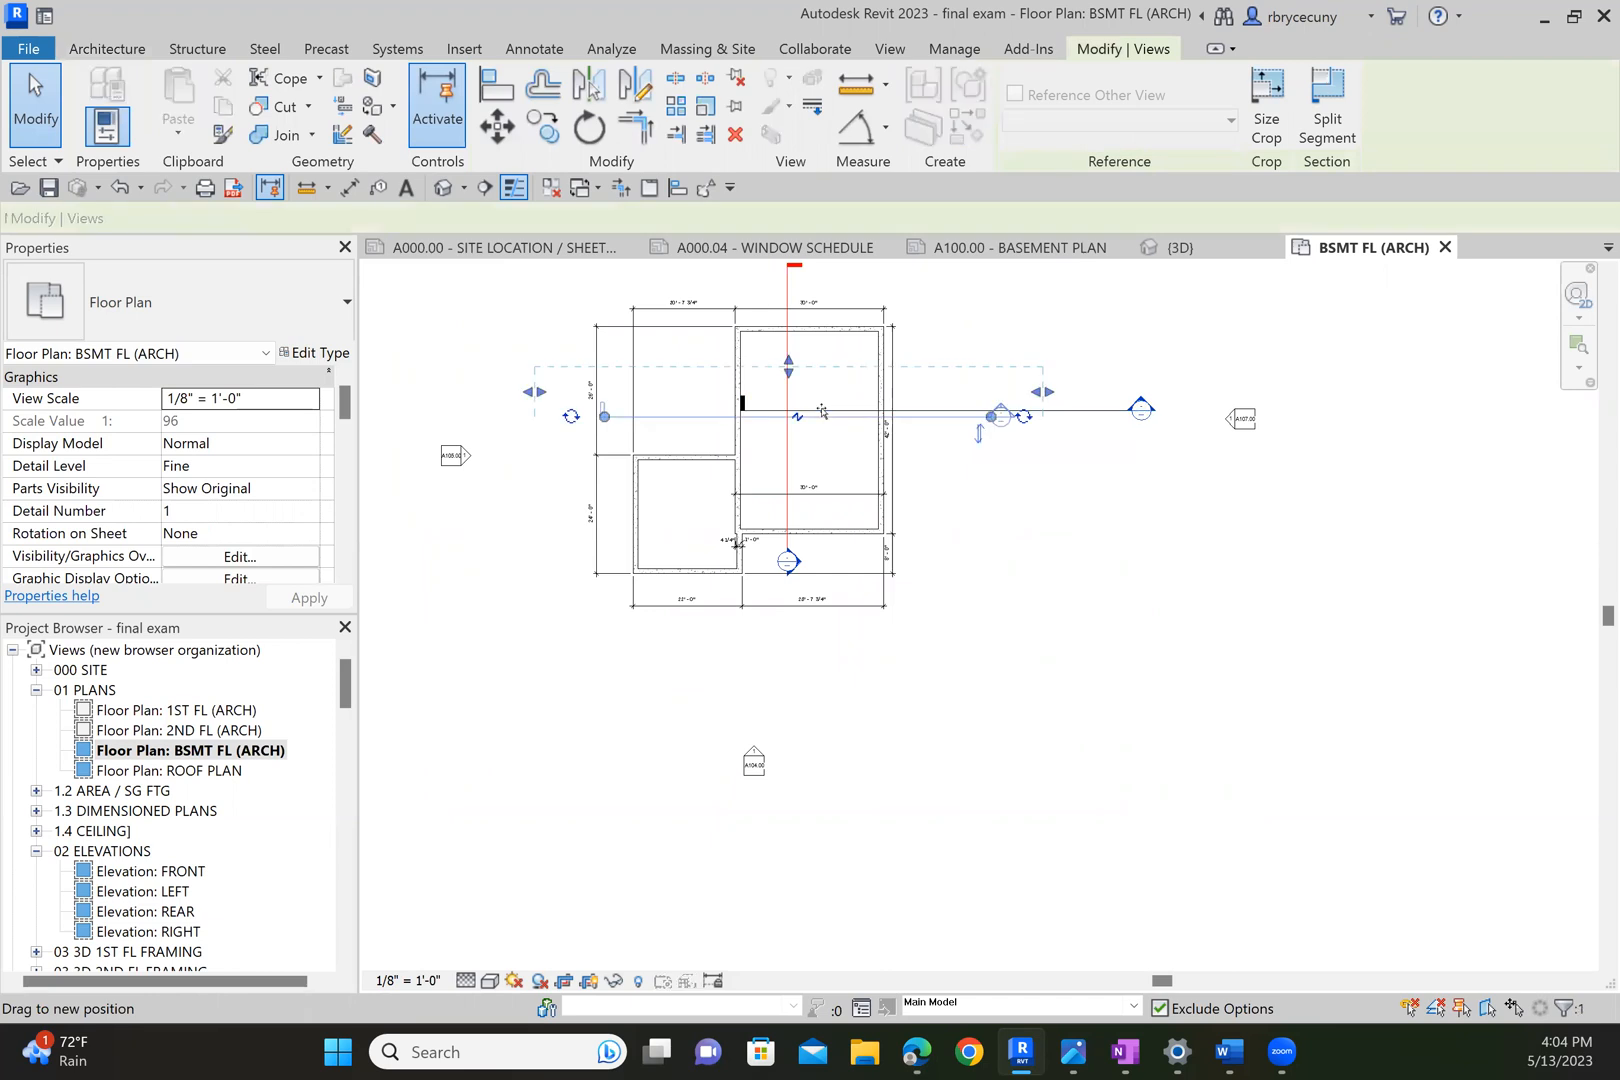
drag(773, 403, 771, 386)
Open the A000.15 - BASEMENT SECTION KEY sheet to view its section marks.
scroll(180, 817, down, 10)
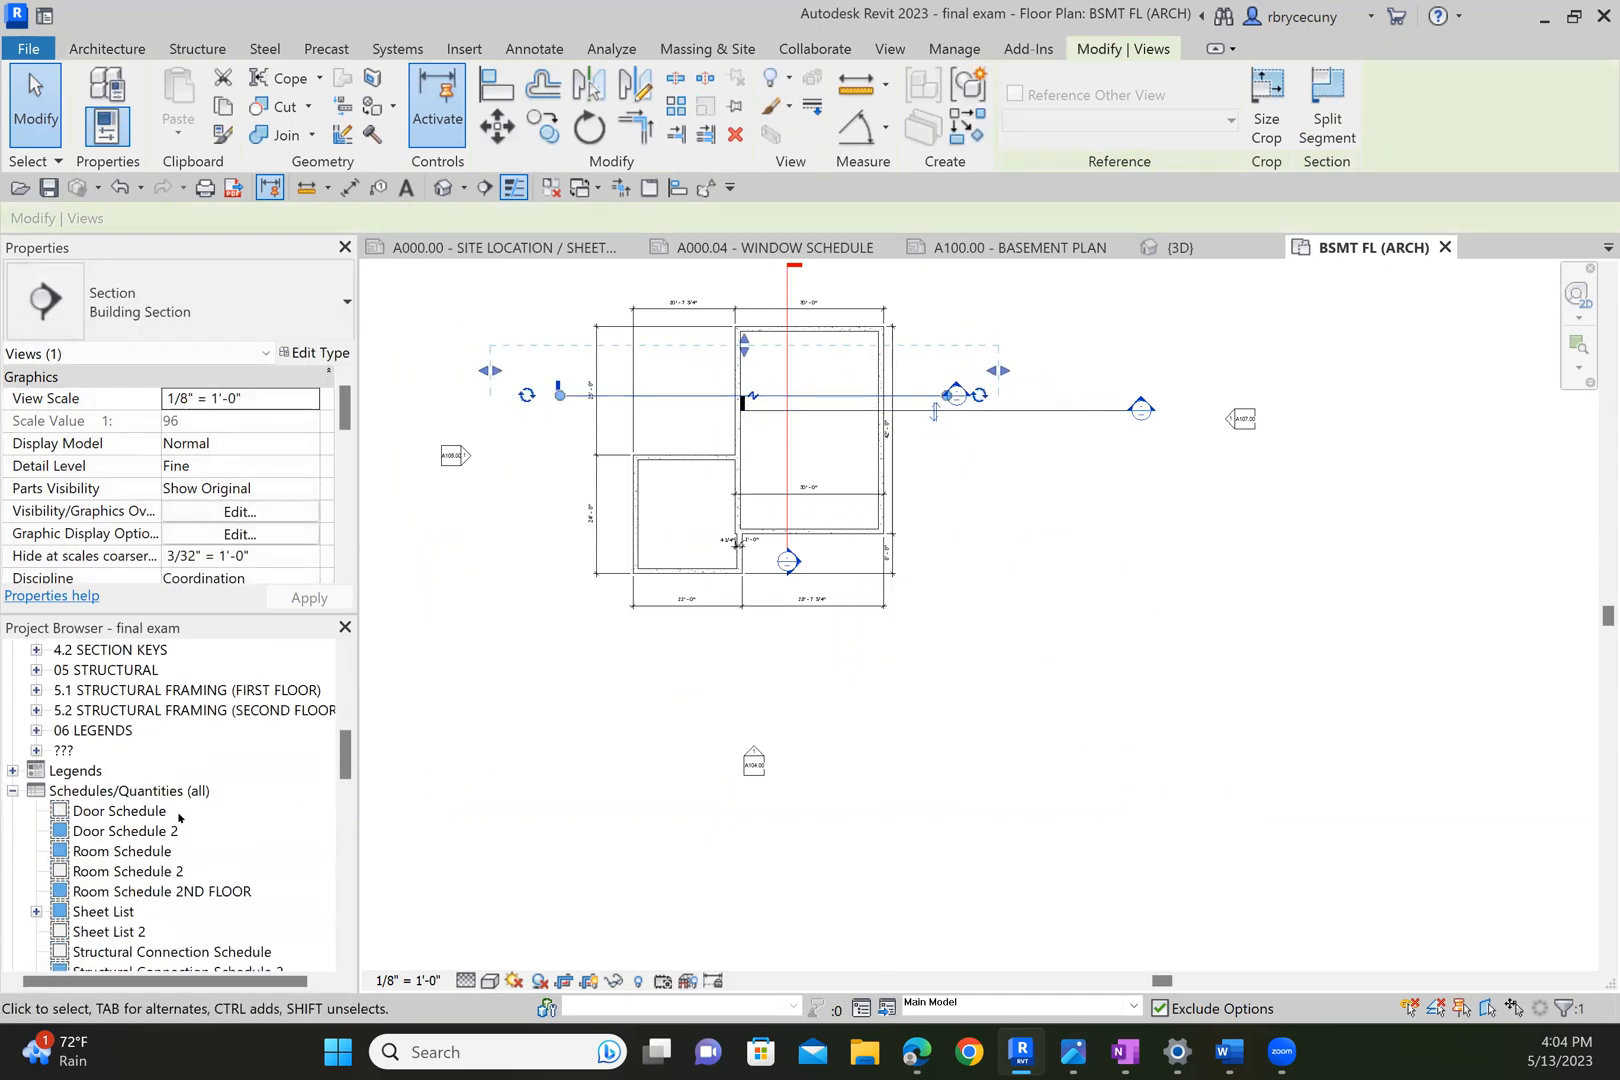
scroll(180, 817, down, 9)
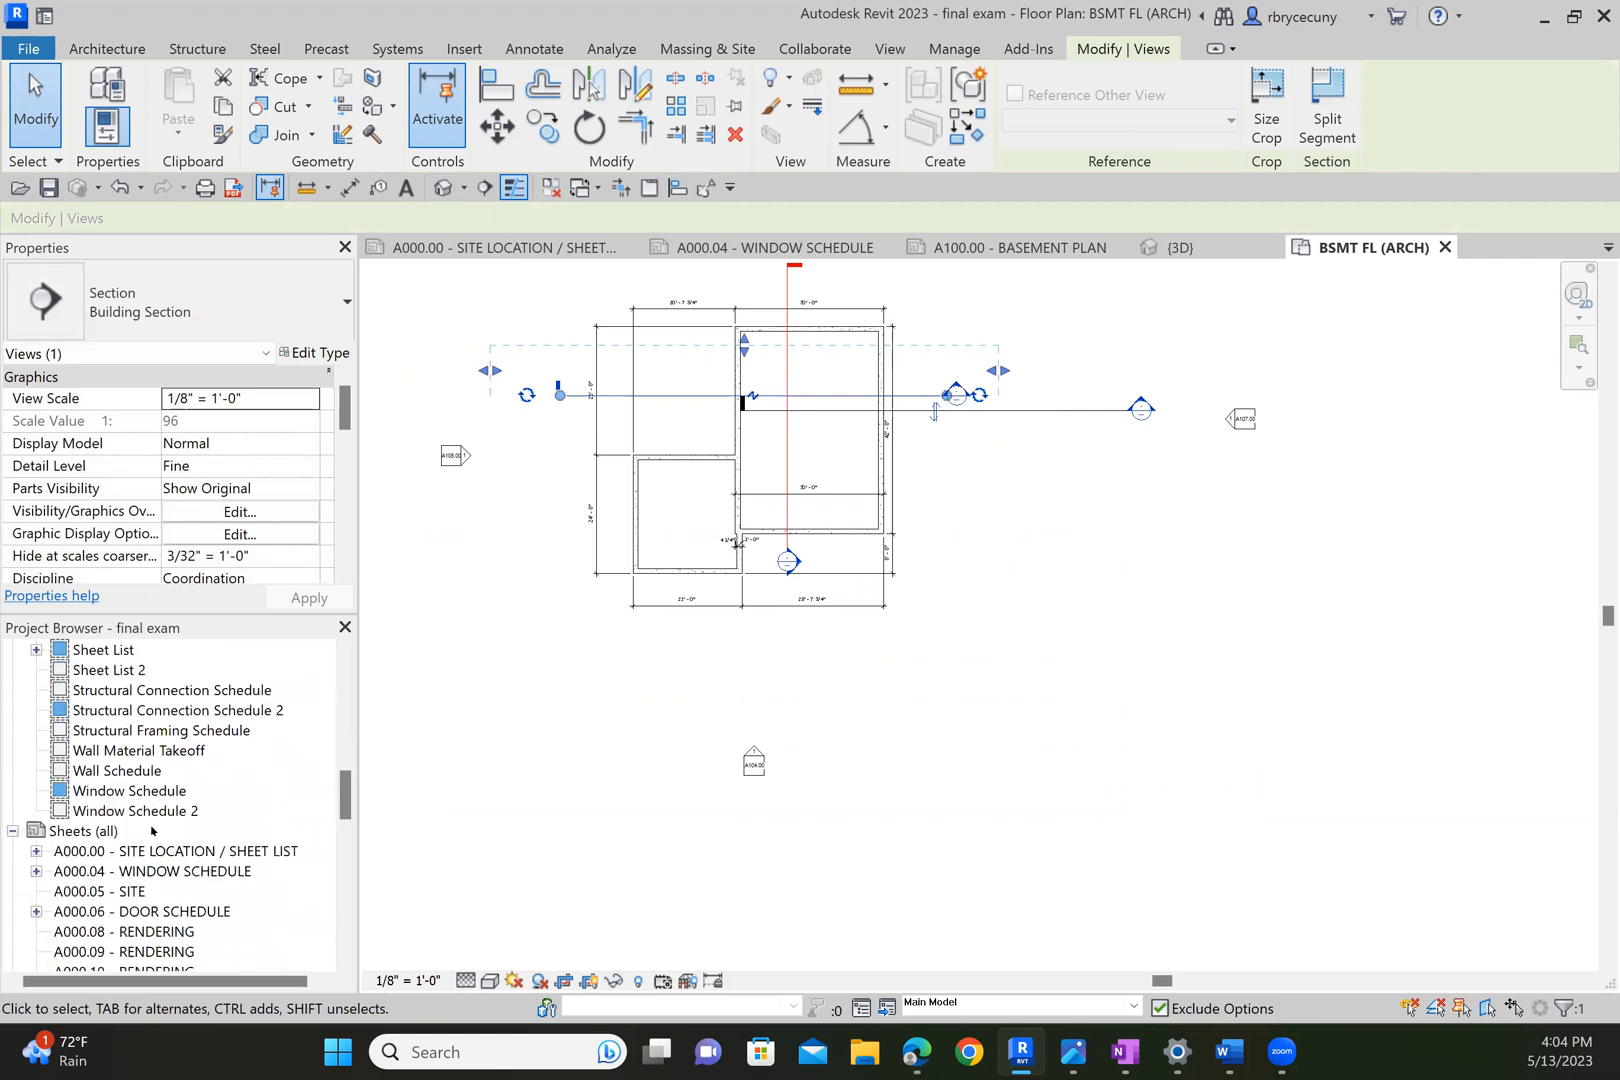
scroll(153, 831, down, 2)
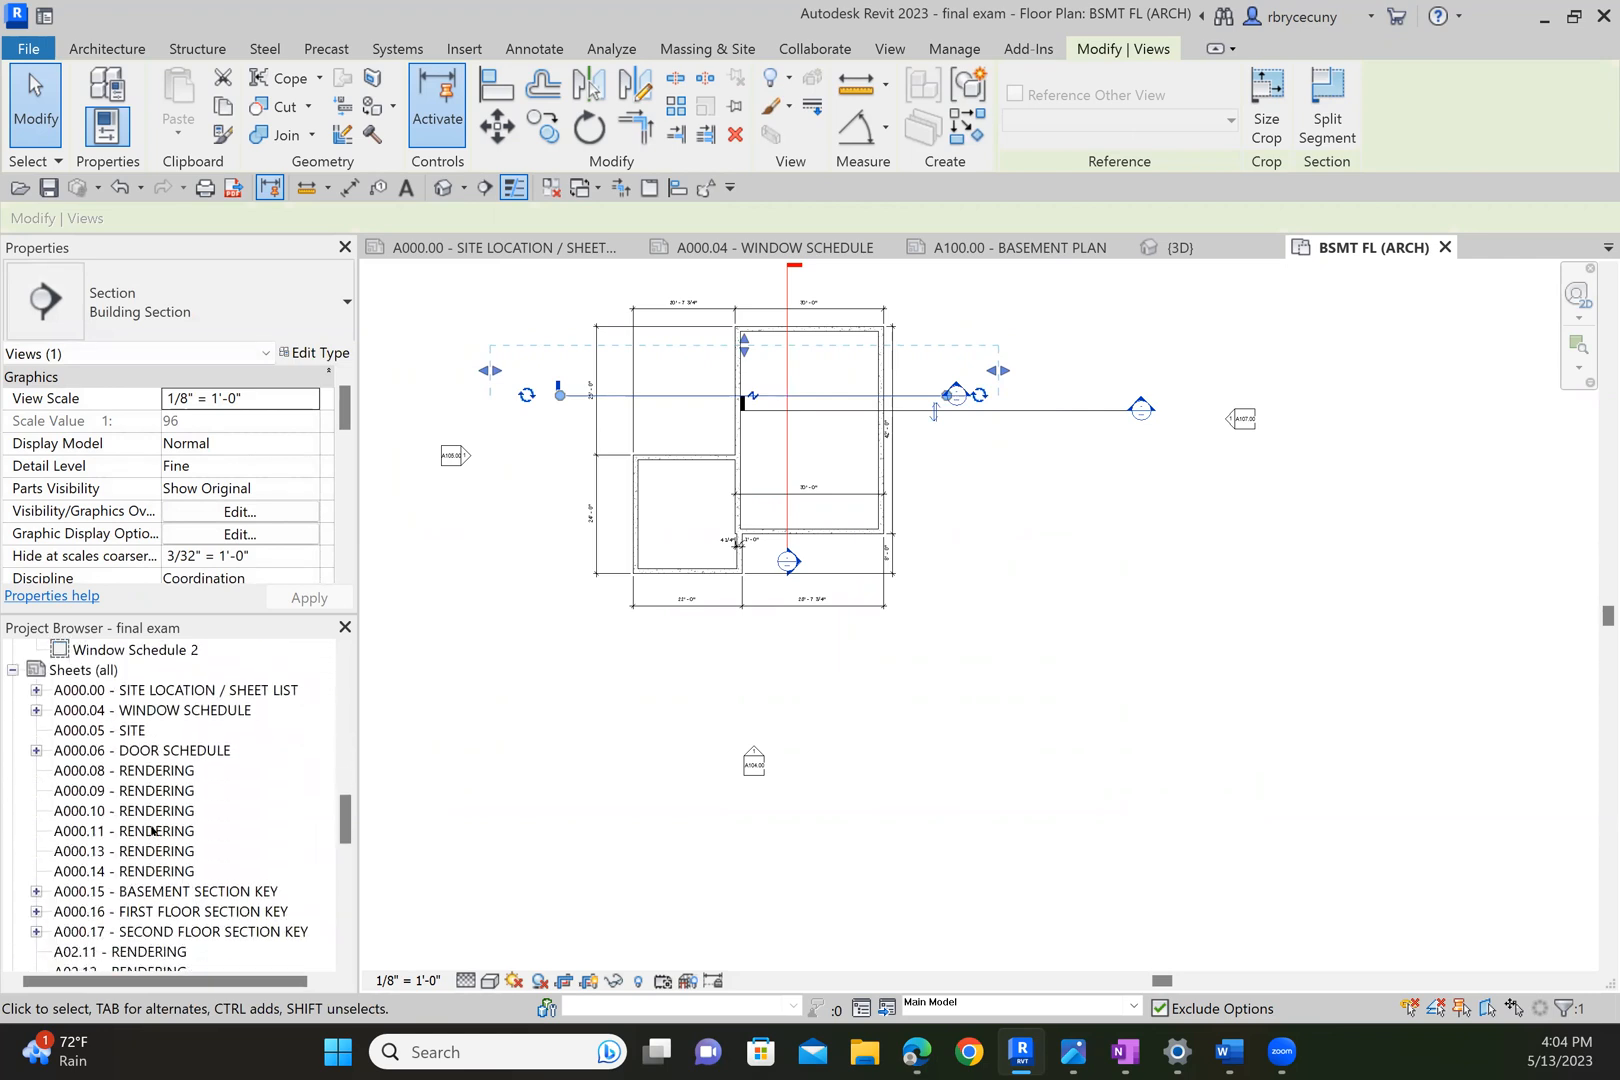
scroll(153, 831, down, 2)
click(153, 811)
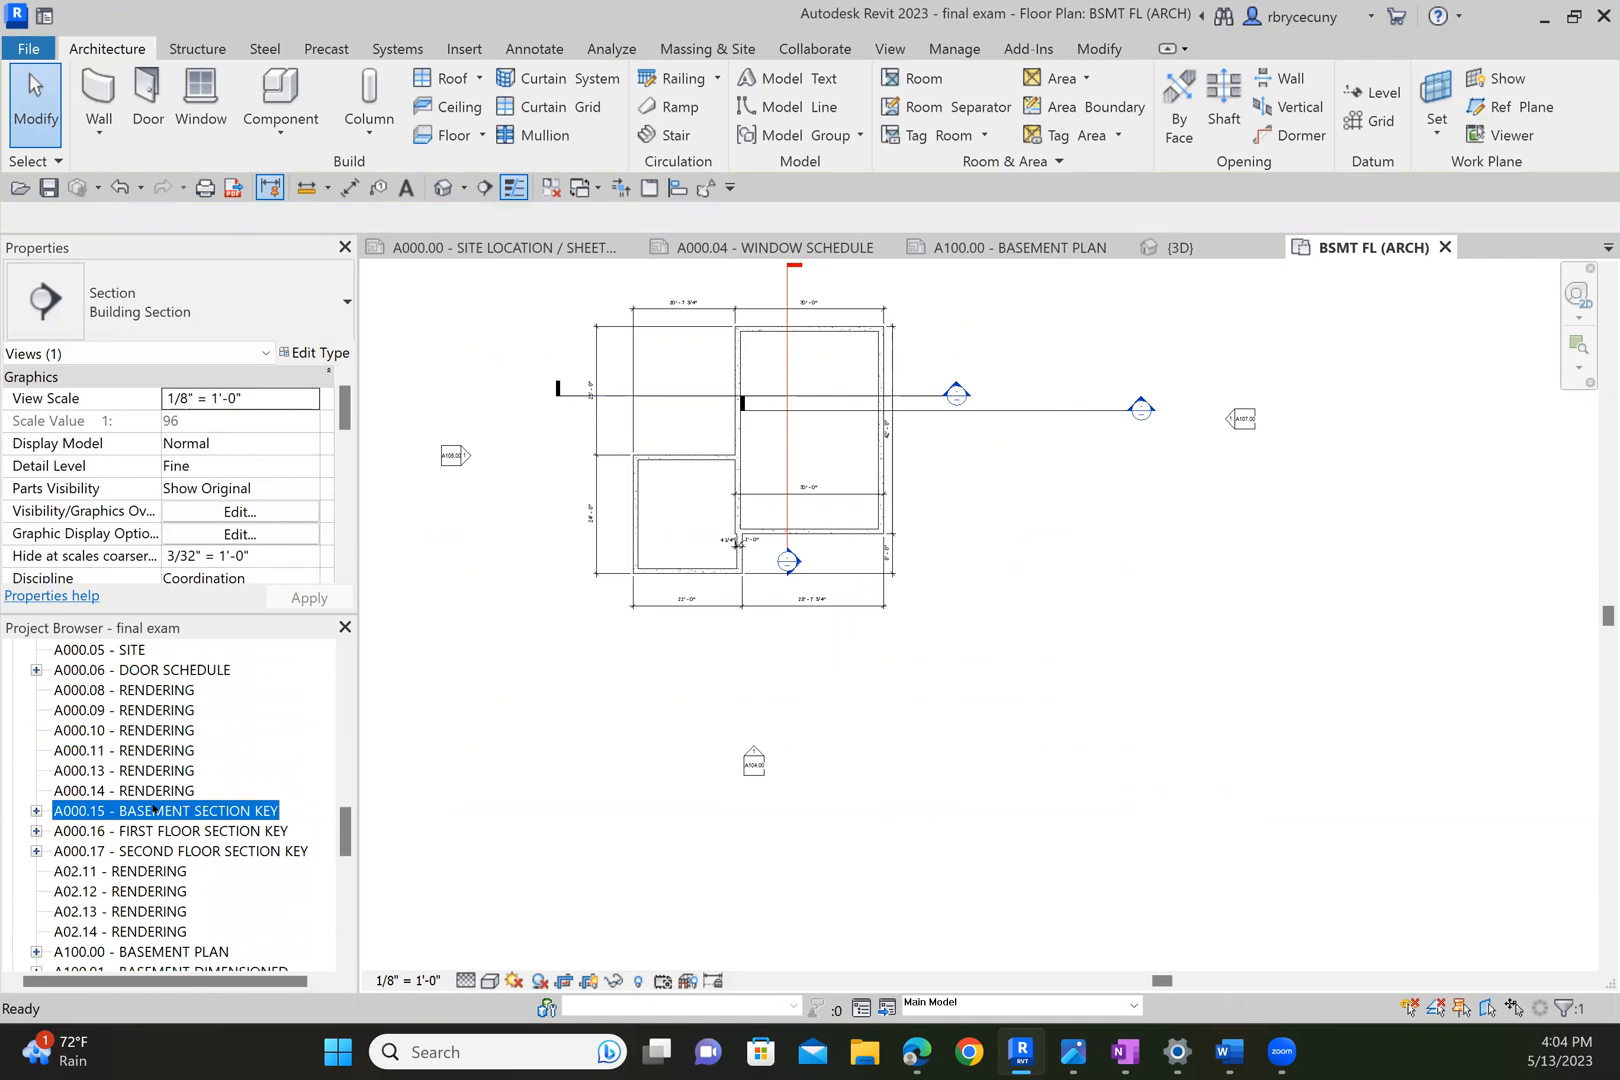
double_click(153, 811)
Open the A100.00 - BASEMENT PLAN sheet and examine its layout and title block.
scroll(157, 845, down, 2)
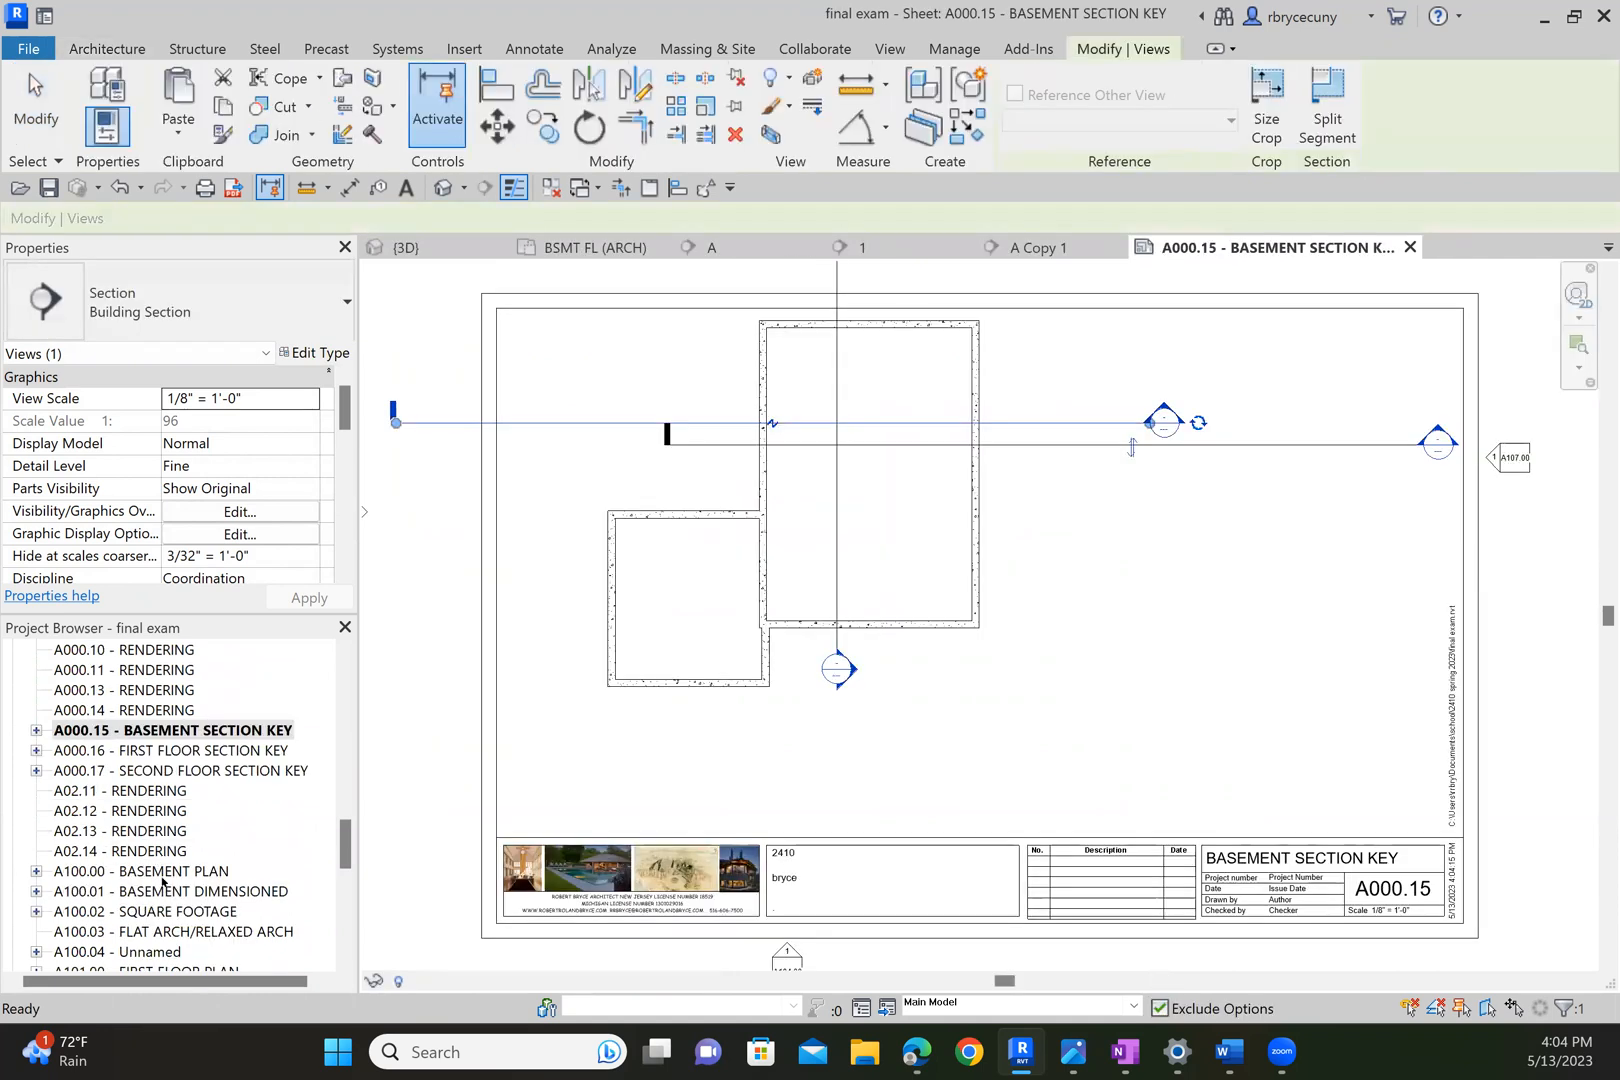
scroll(158, 880, down, 2)
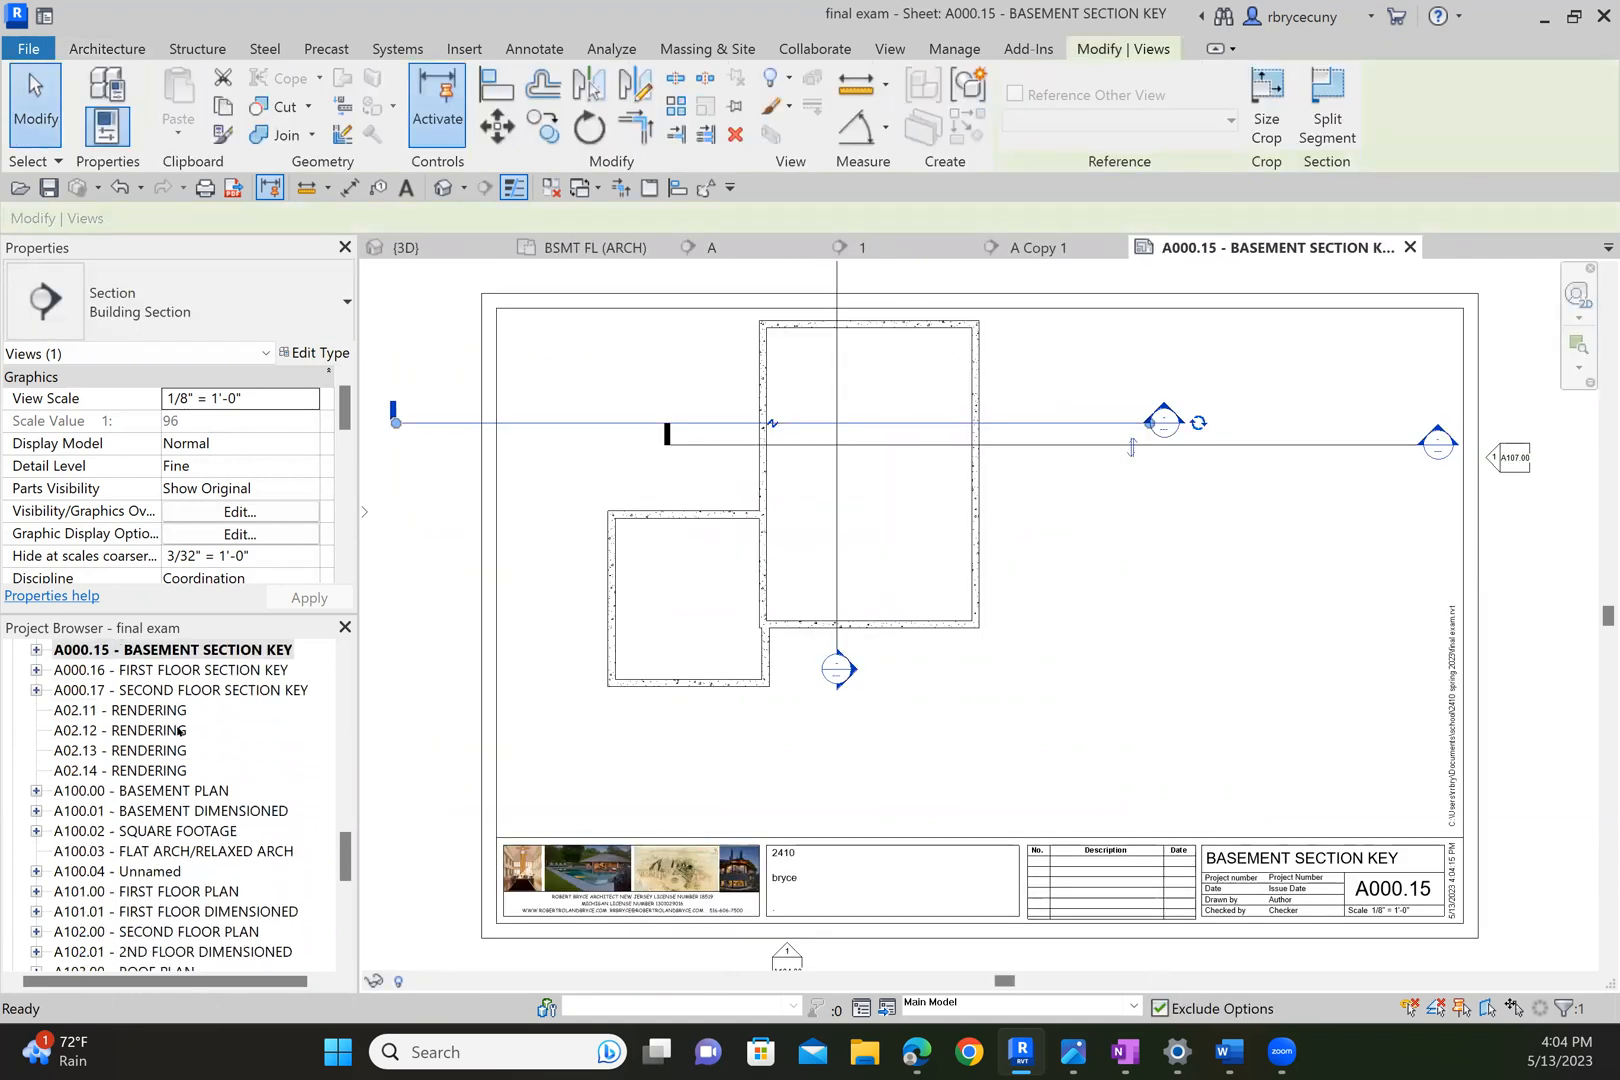
scroll(167, 750, down, 1)
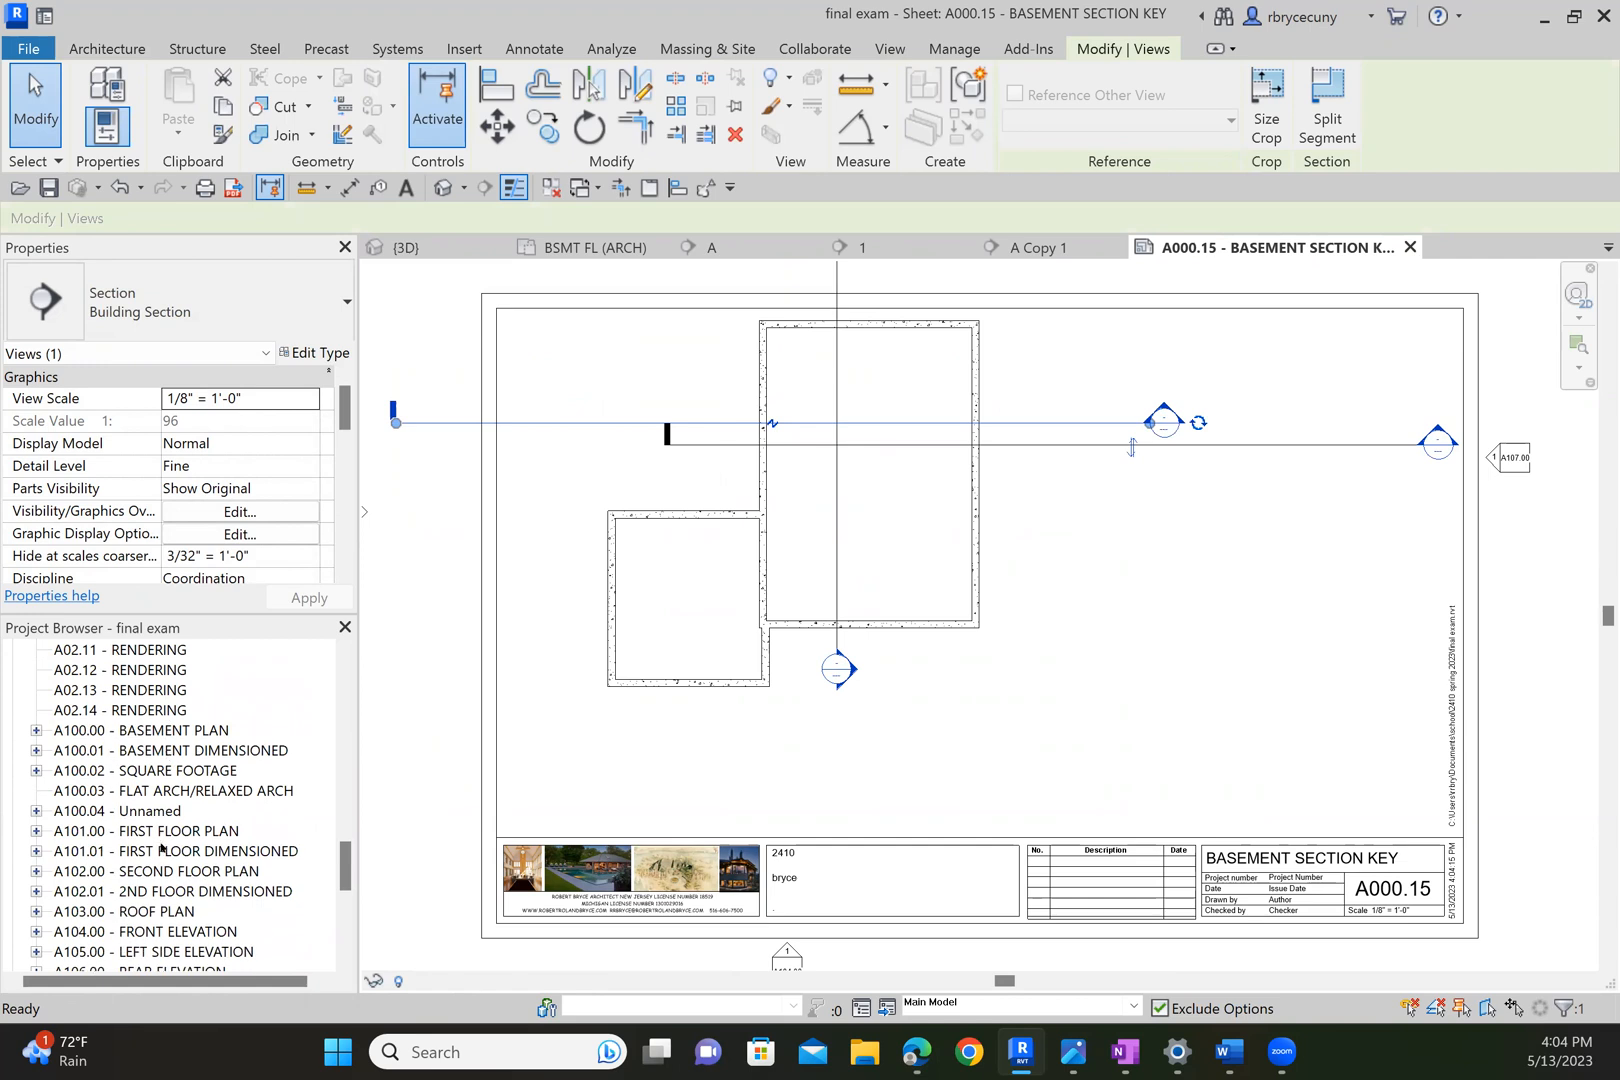
scroll(161, 905, down, 1)
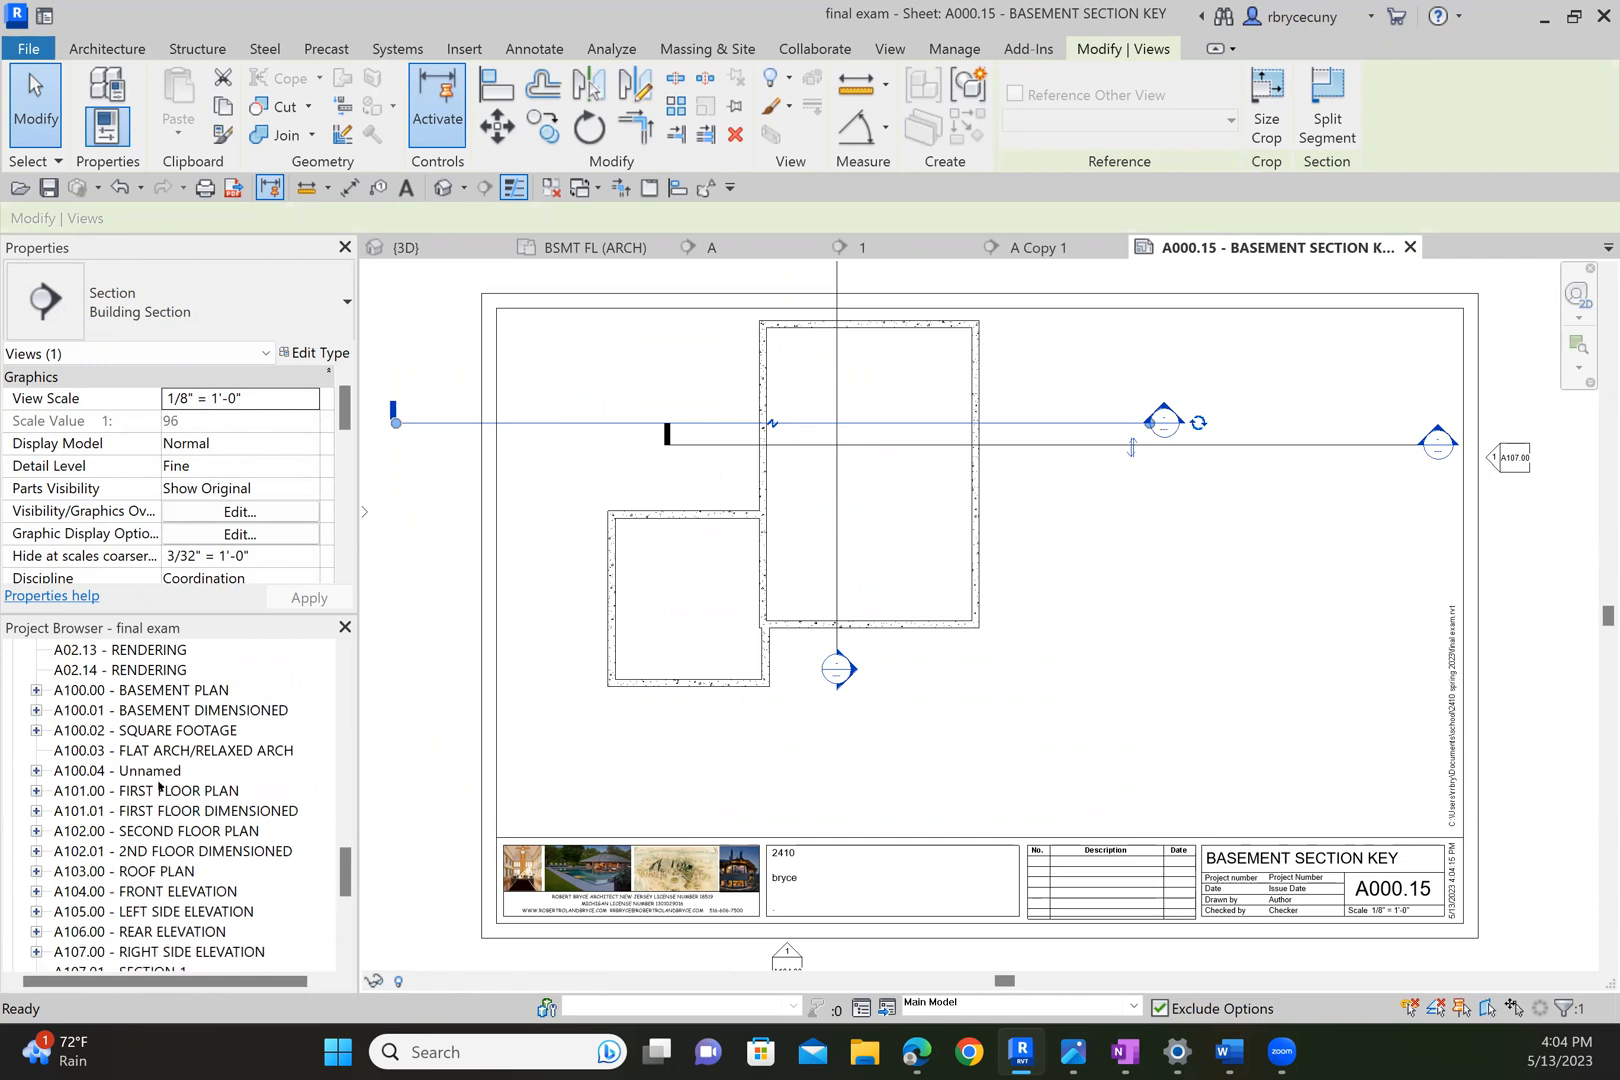
scroll(161, 810, down, 2)
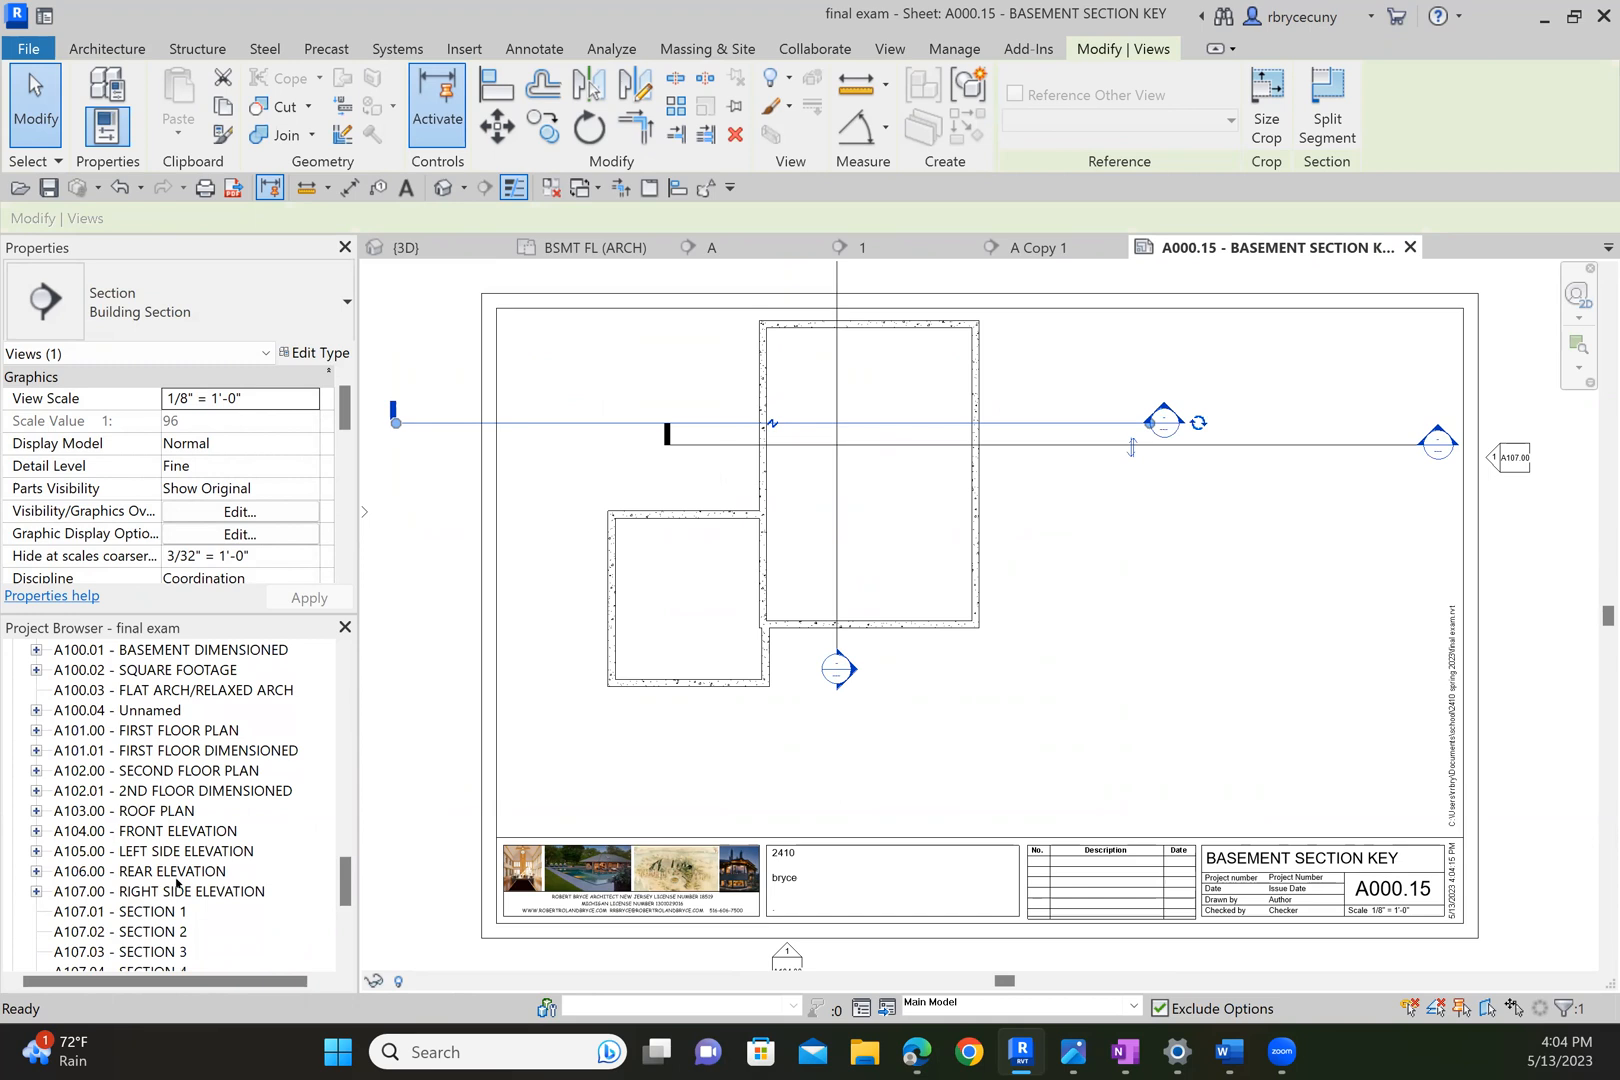
scroll(156, 802, up, 1)
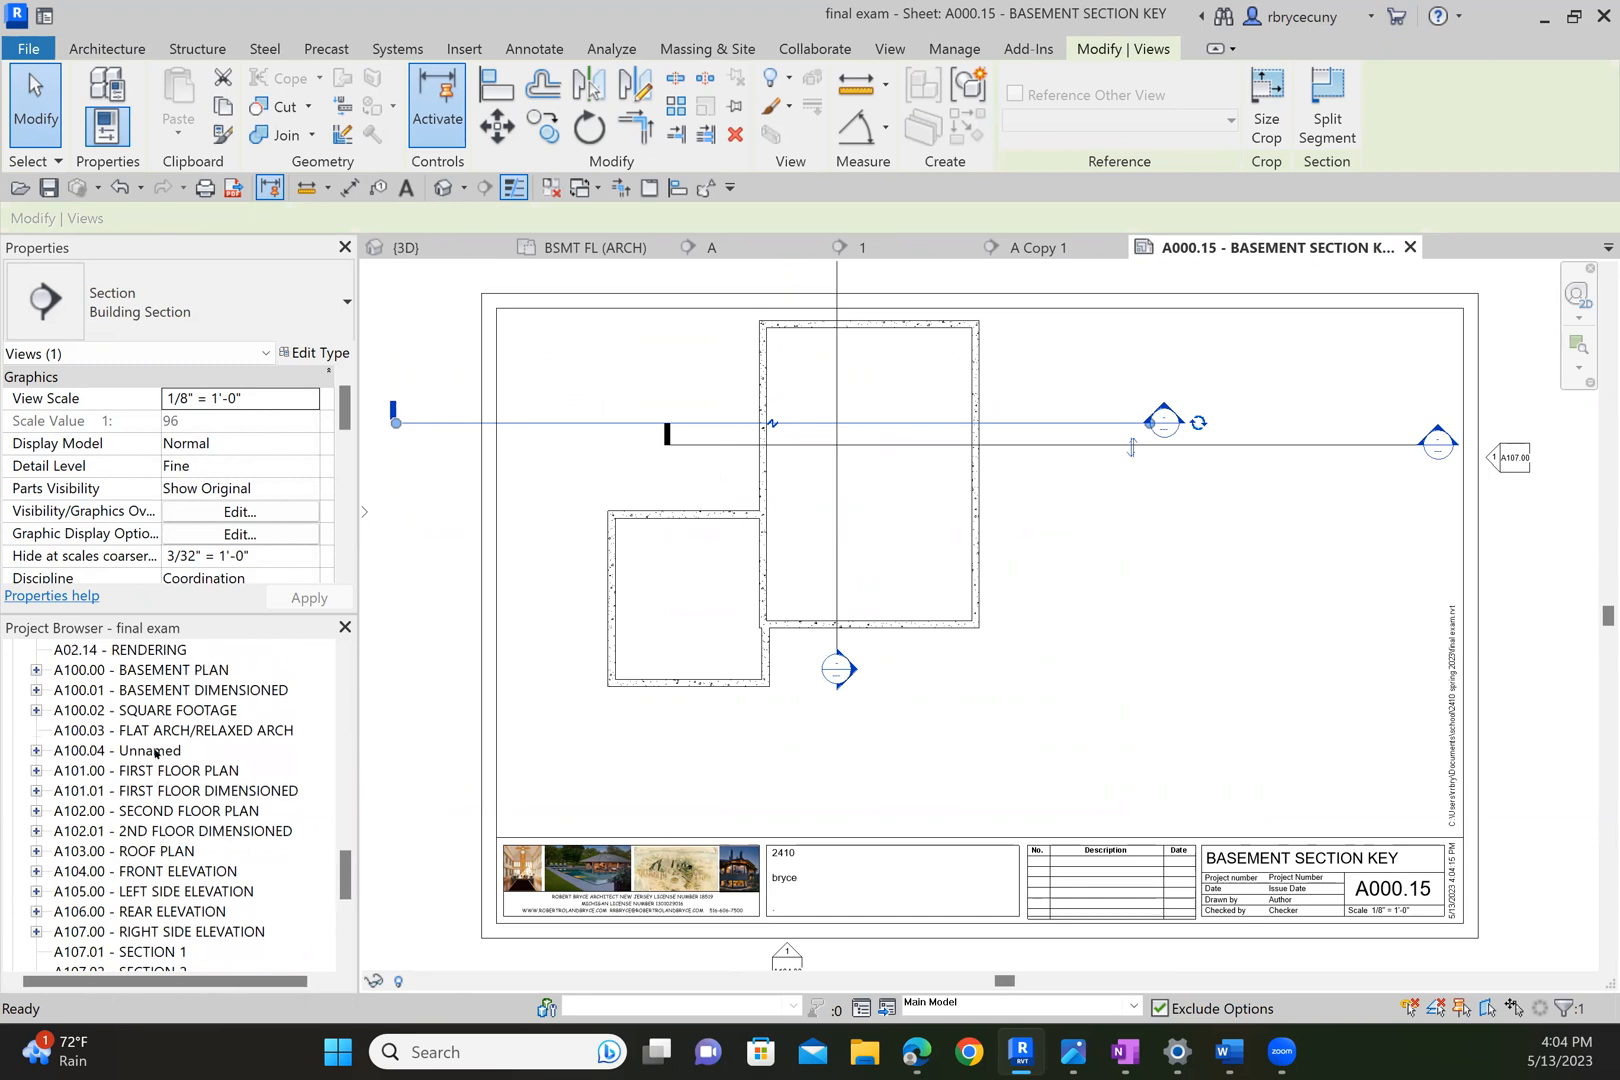
double_click(160, 675)
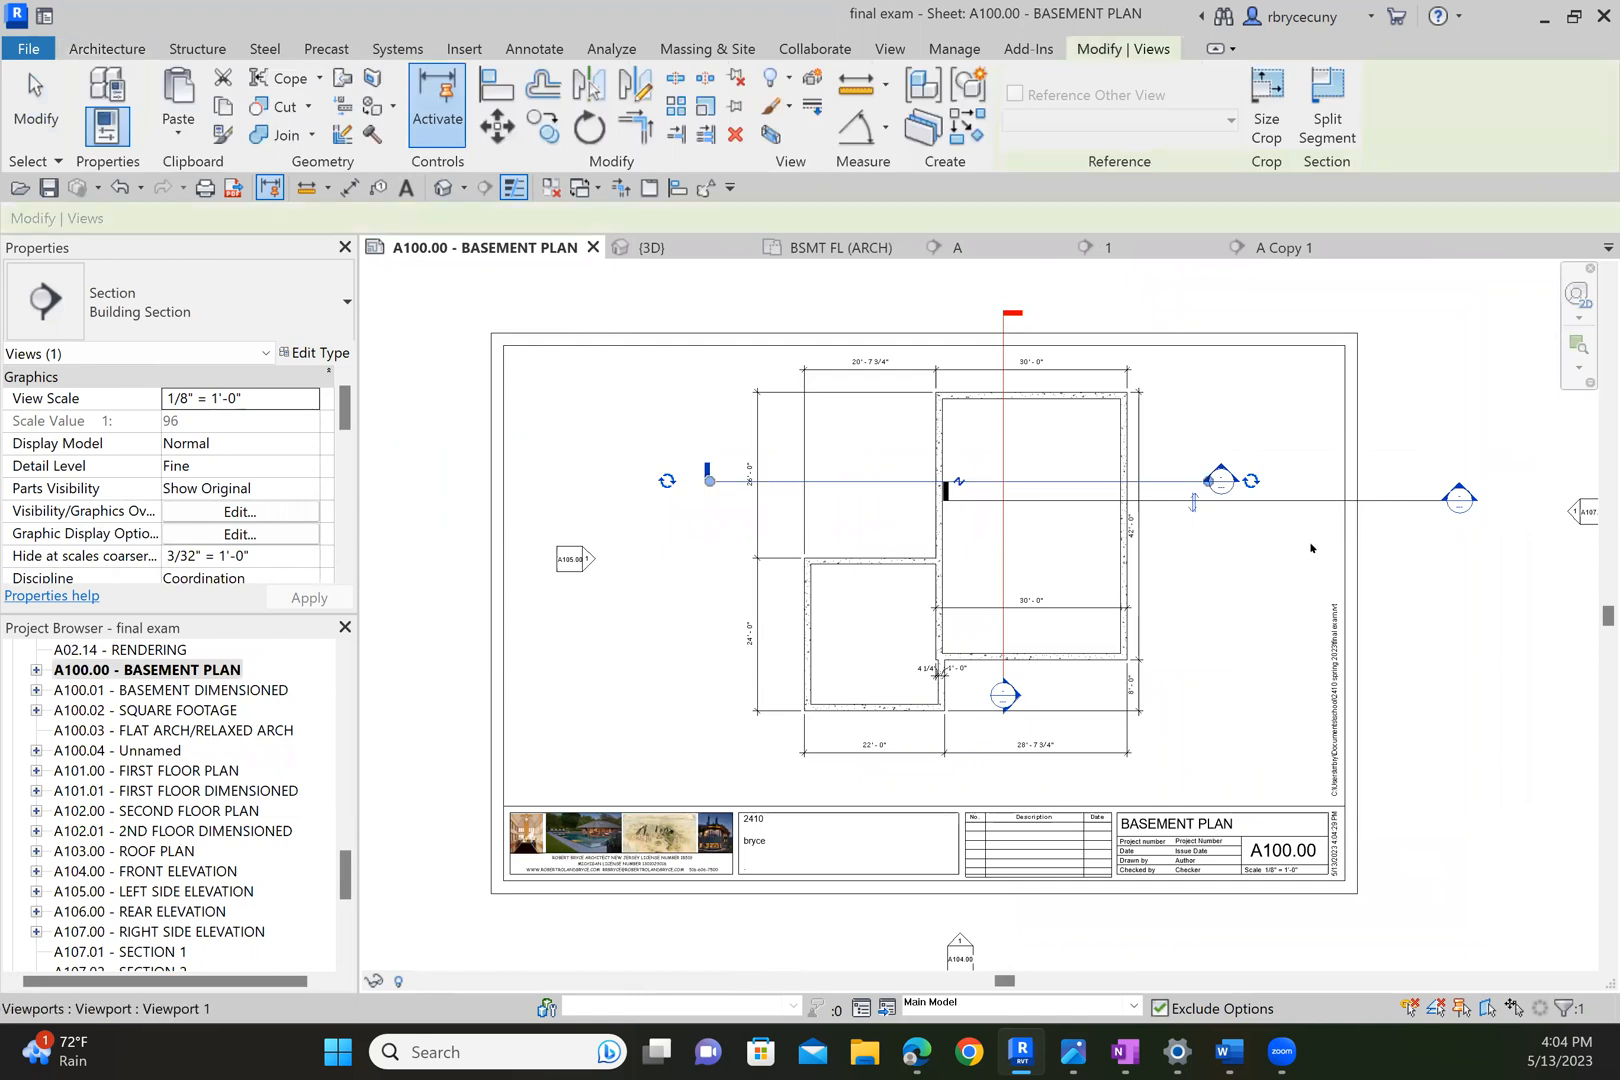
middle_drag(1283, 608, 1150, 604)
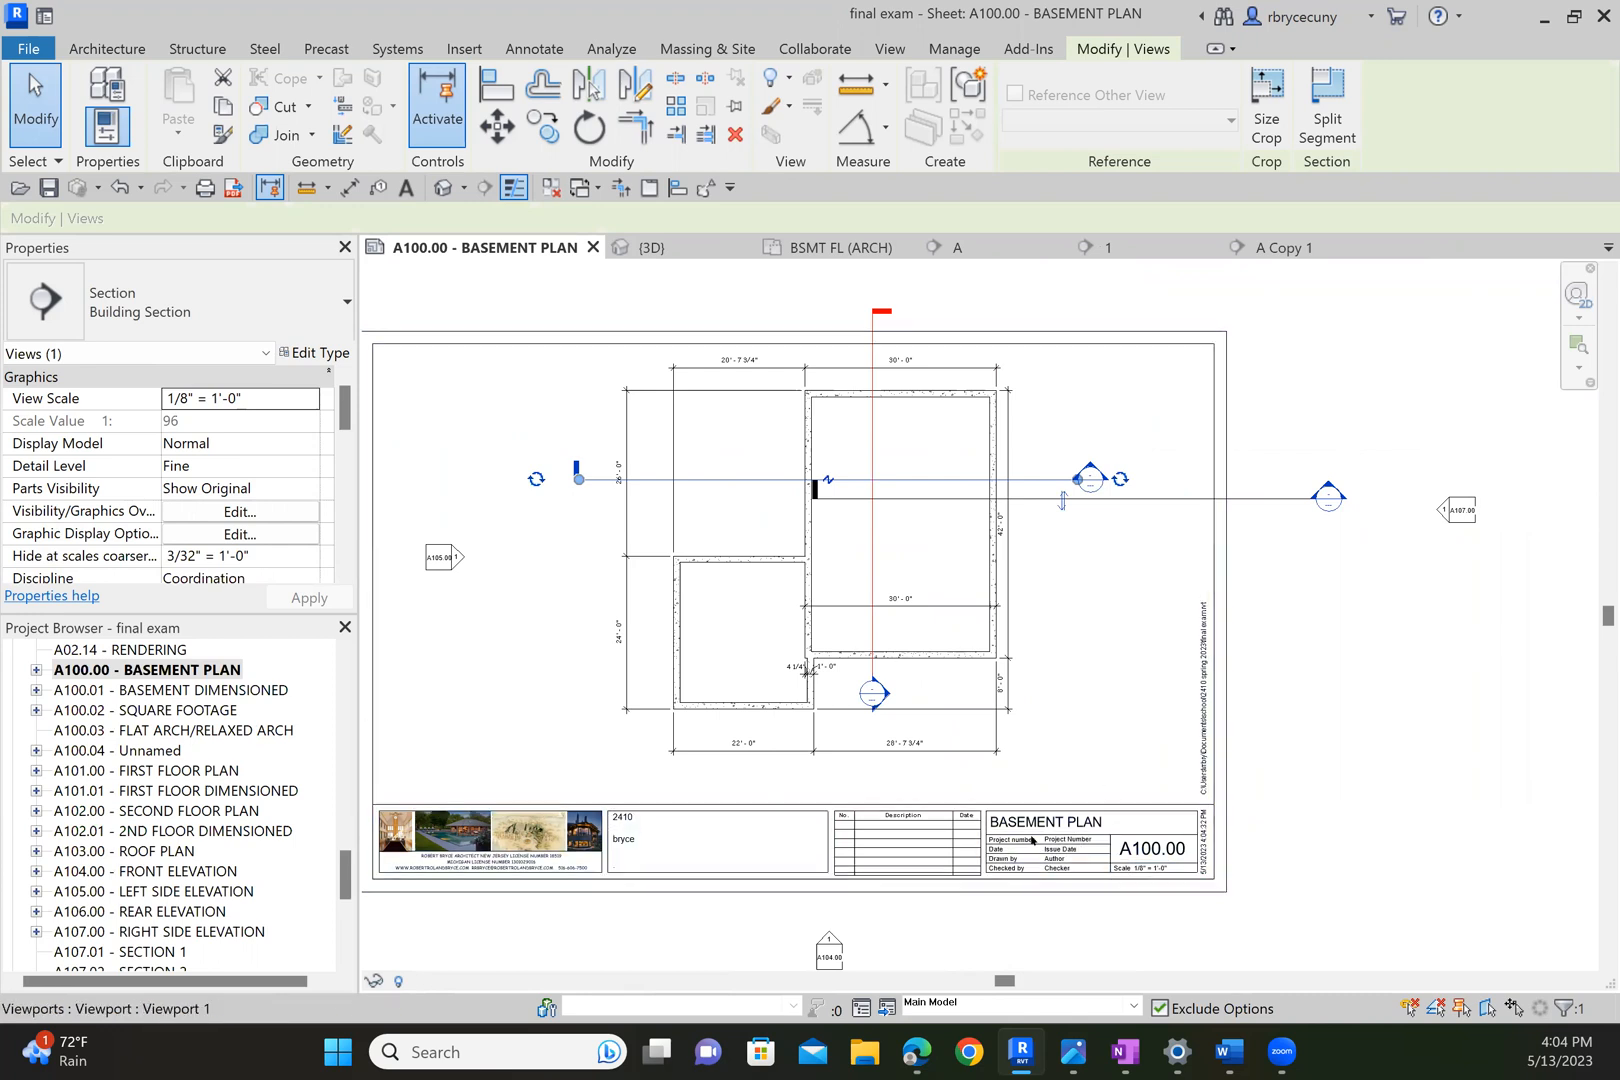
Nudge the basement plan viewport down and to the left to position it better within the A100.00 sheet.
click(865, 576)
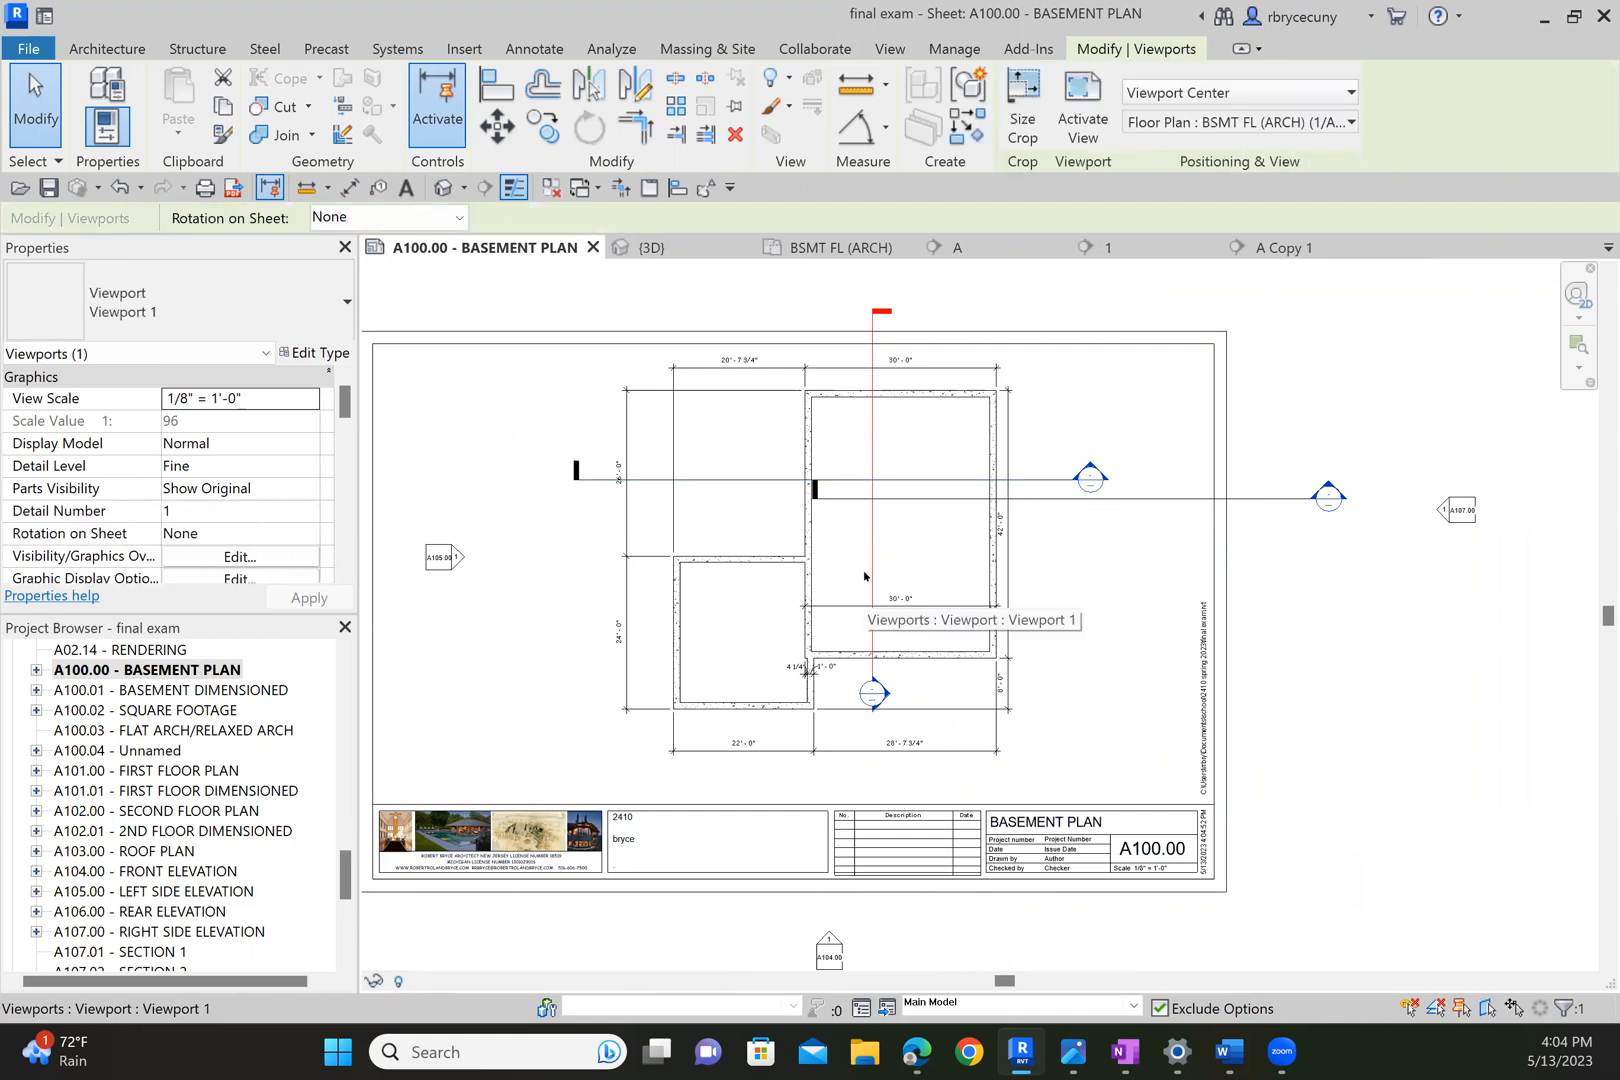
key(Down)
key(Down)
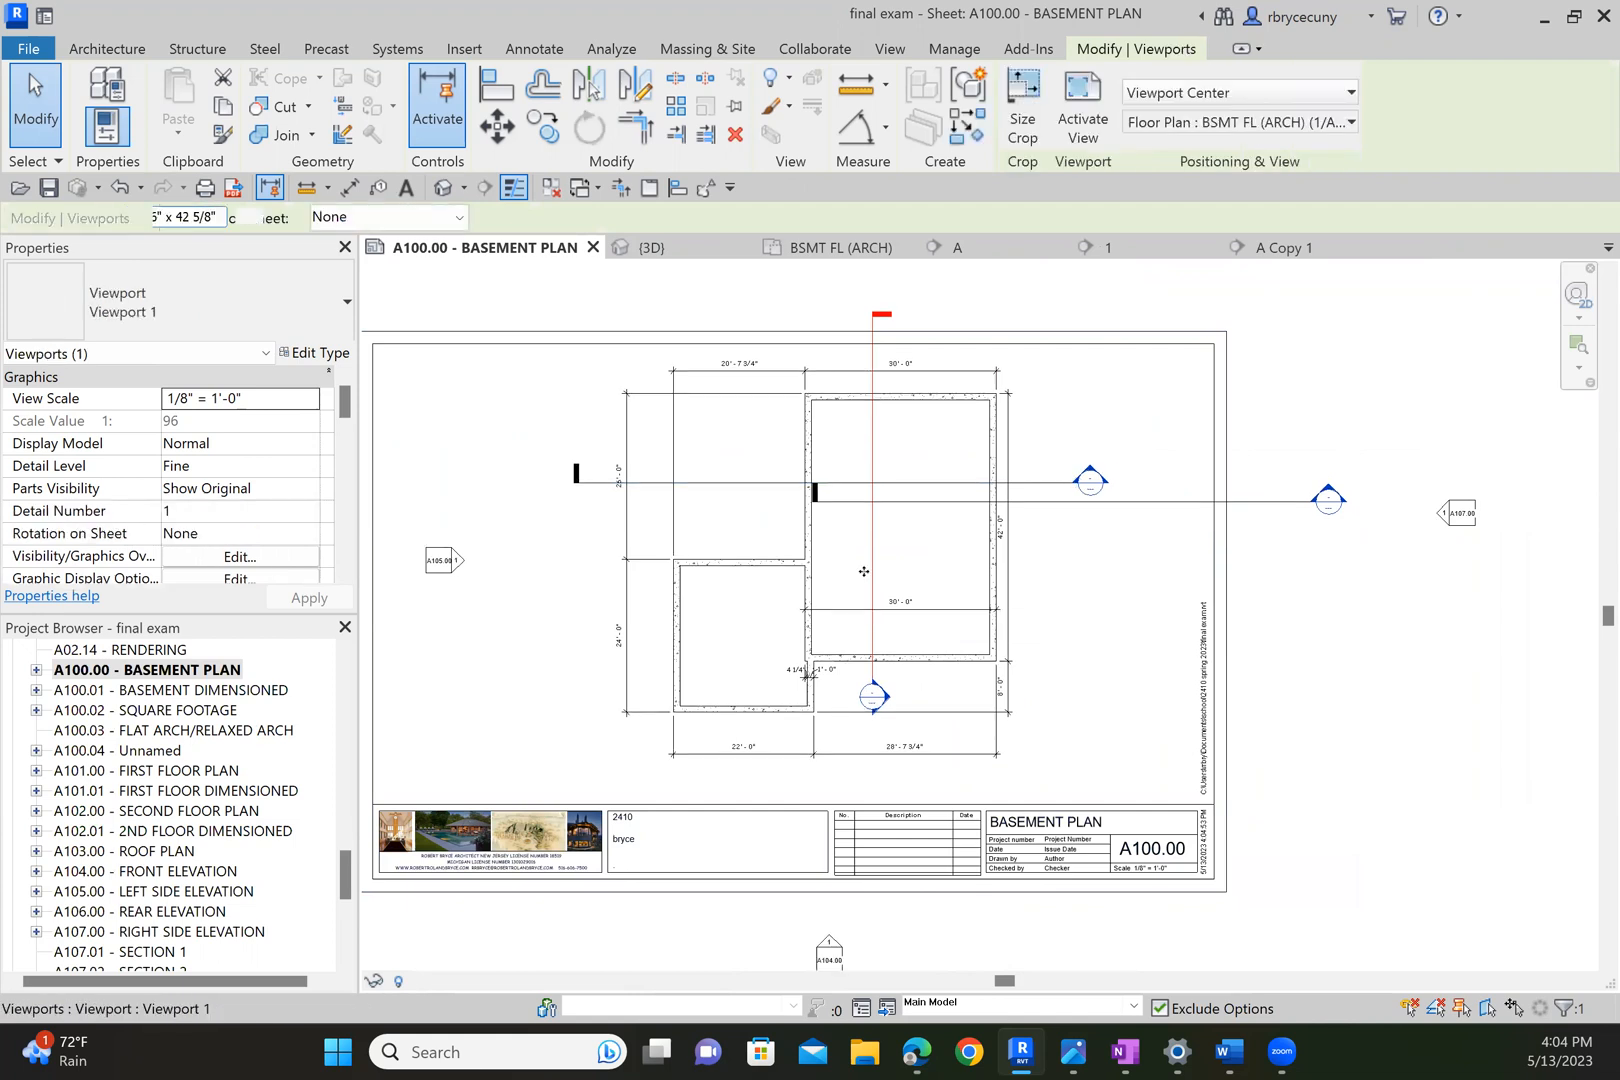
key(Down)
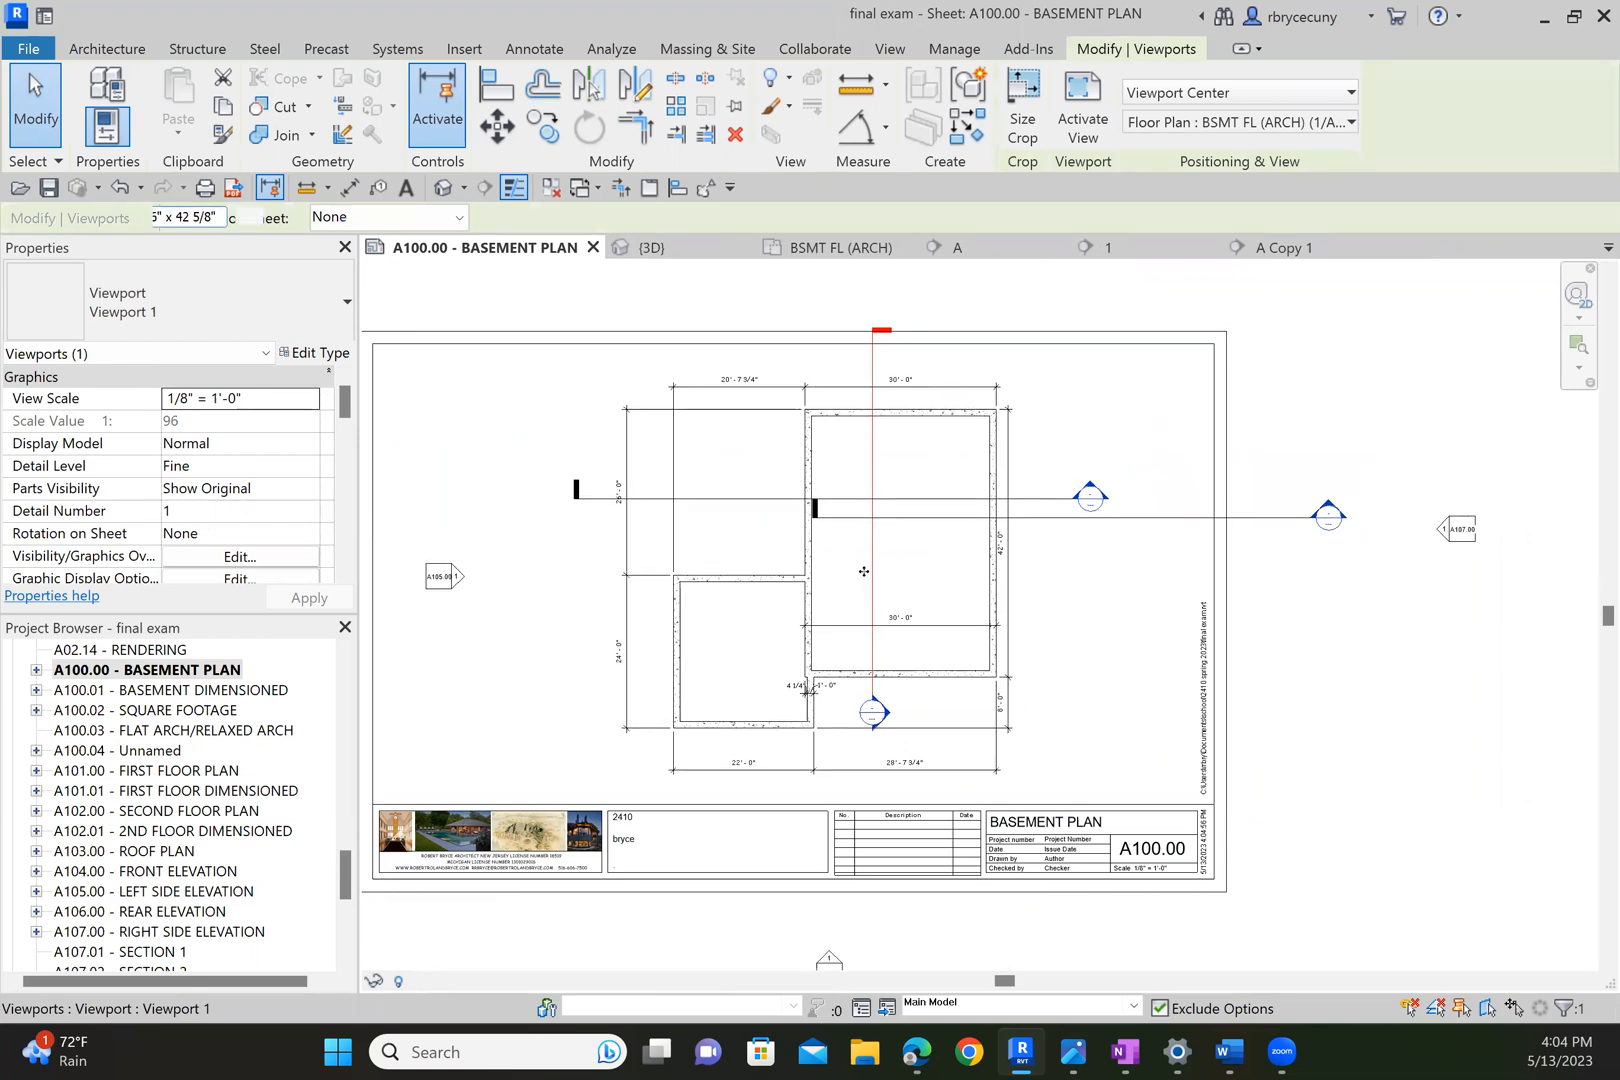
key(Left)
key(Left)
key(Left)
scroll(864, 571, down, 2)
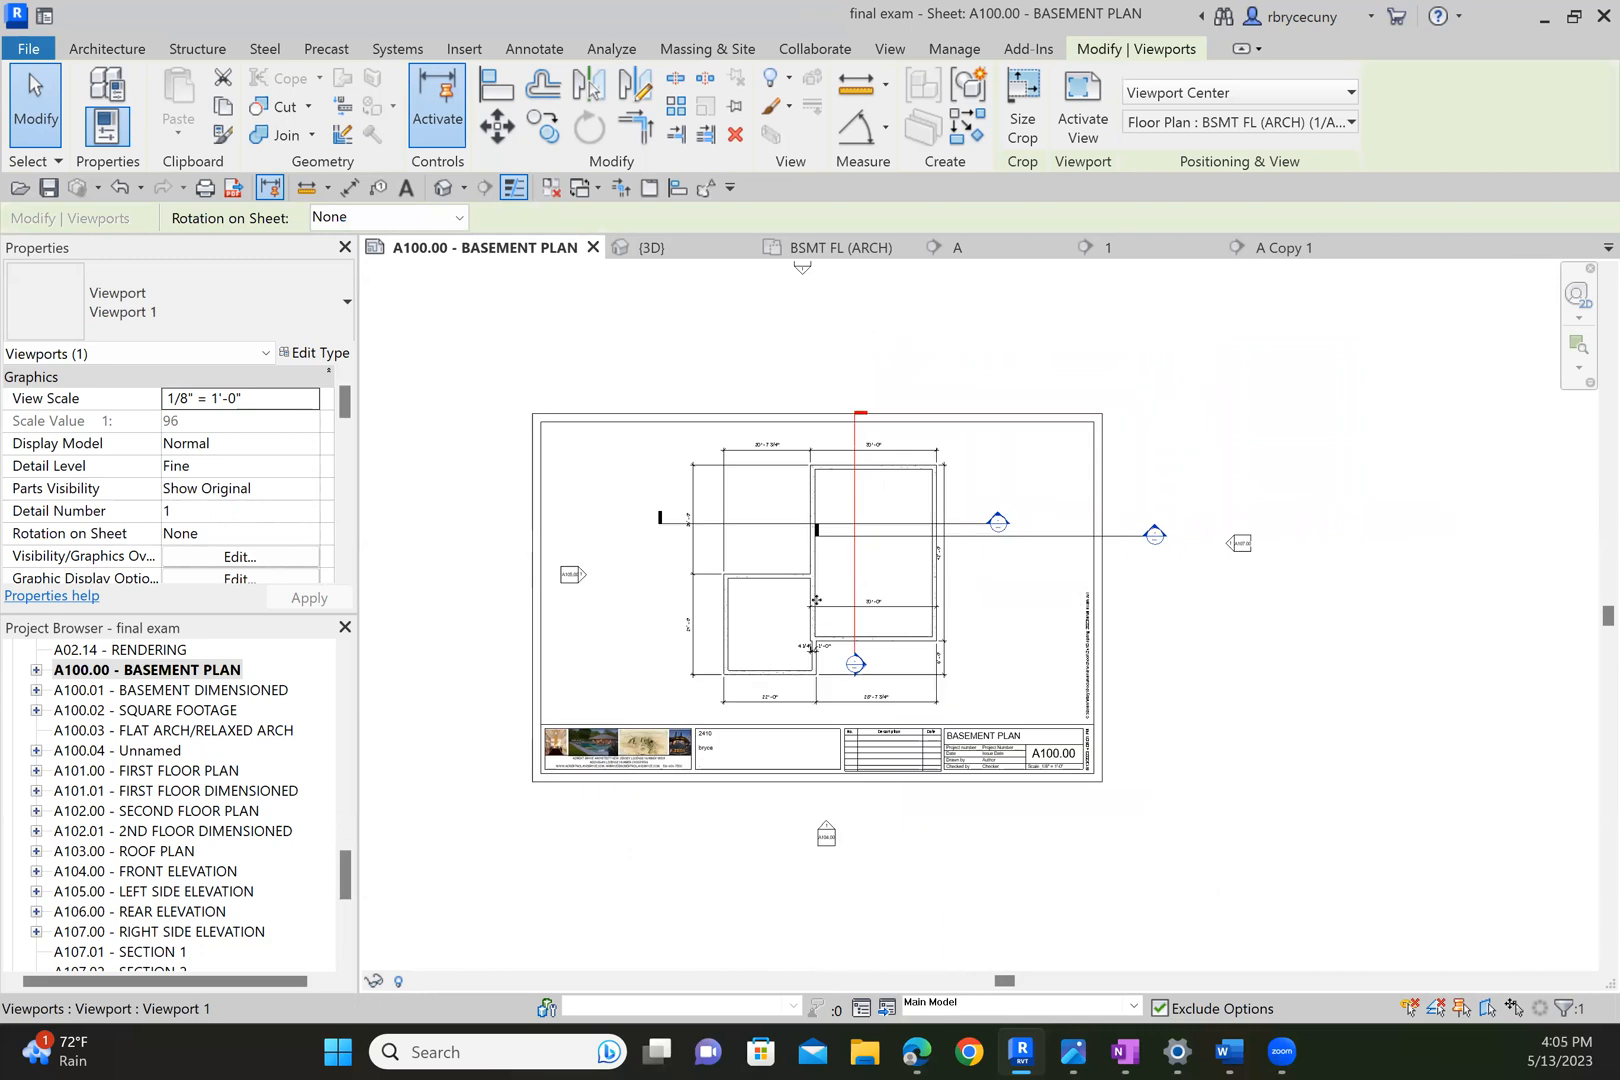
scroll(816, 600, up, 3)
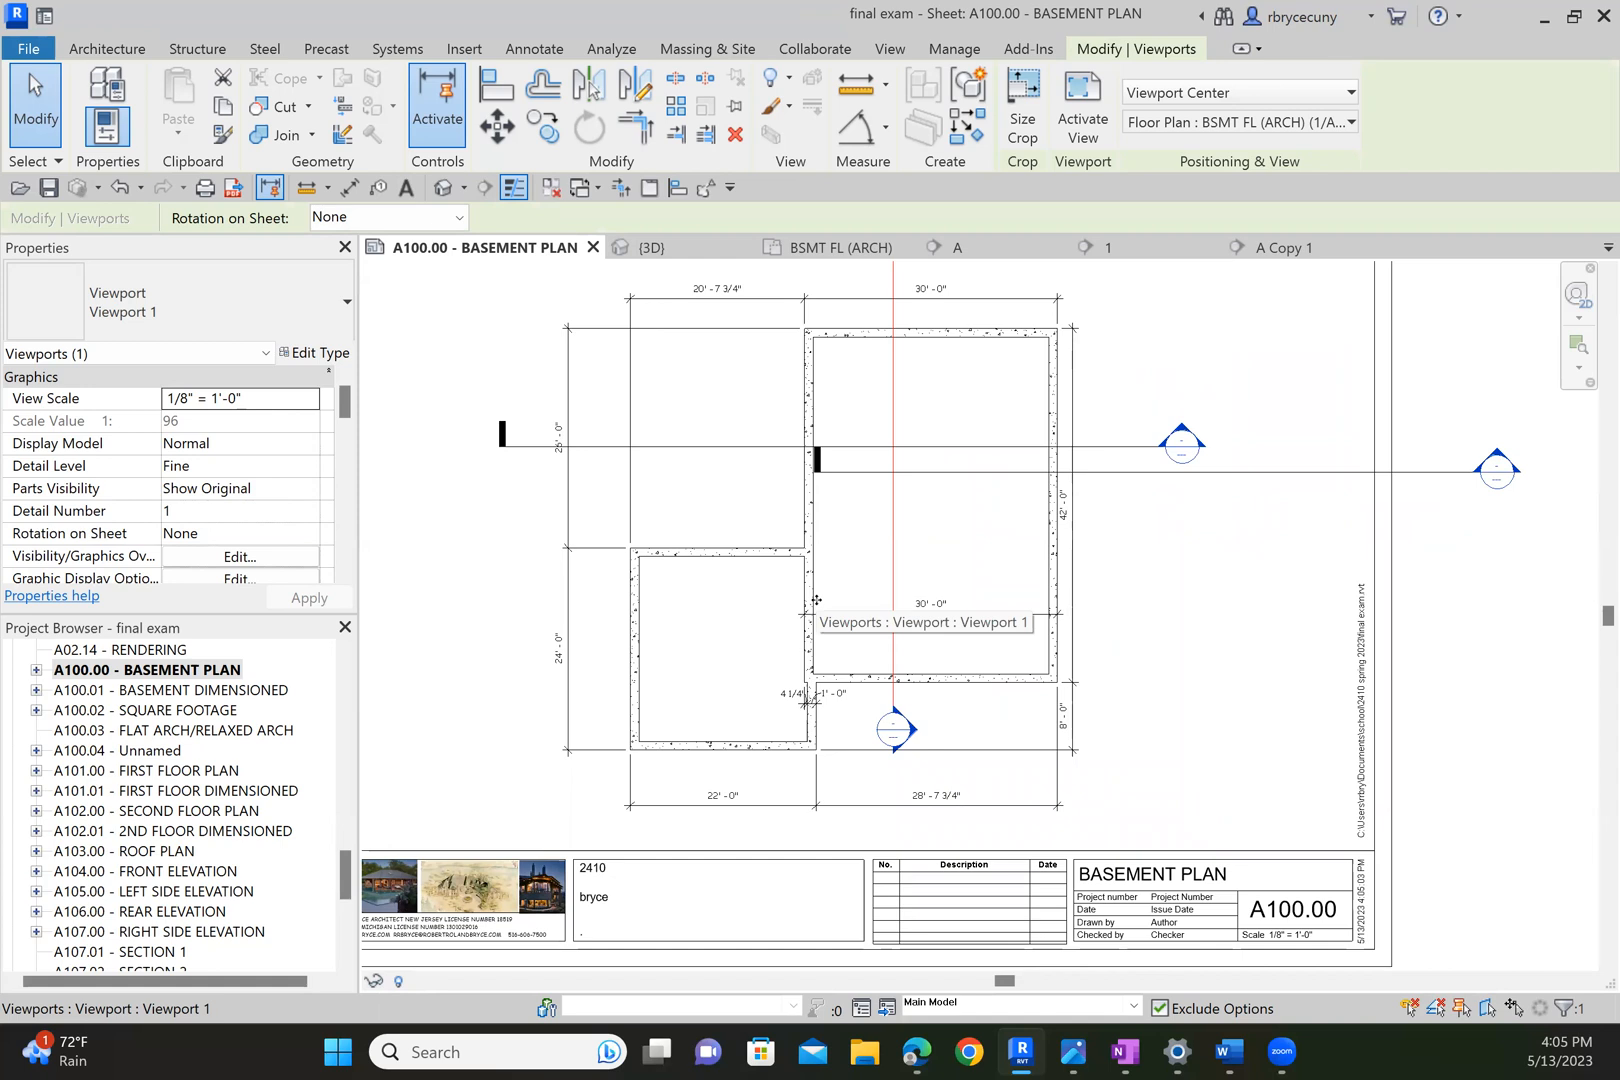
scroll(816, 600, down, 3)
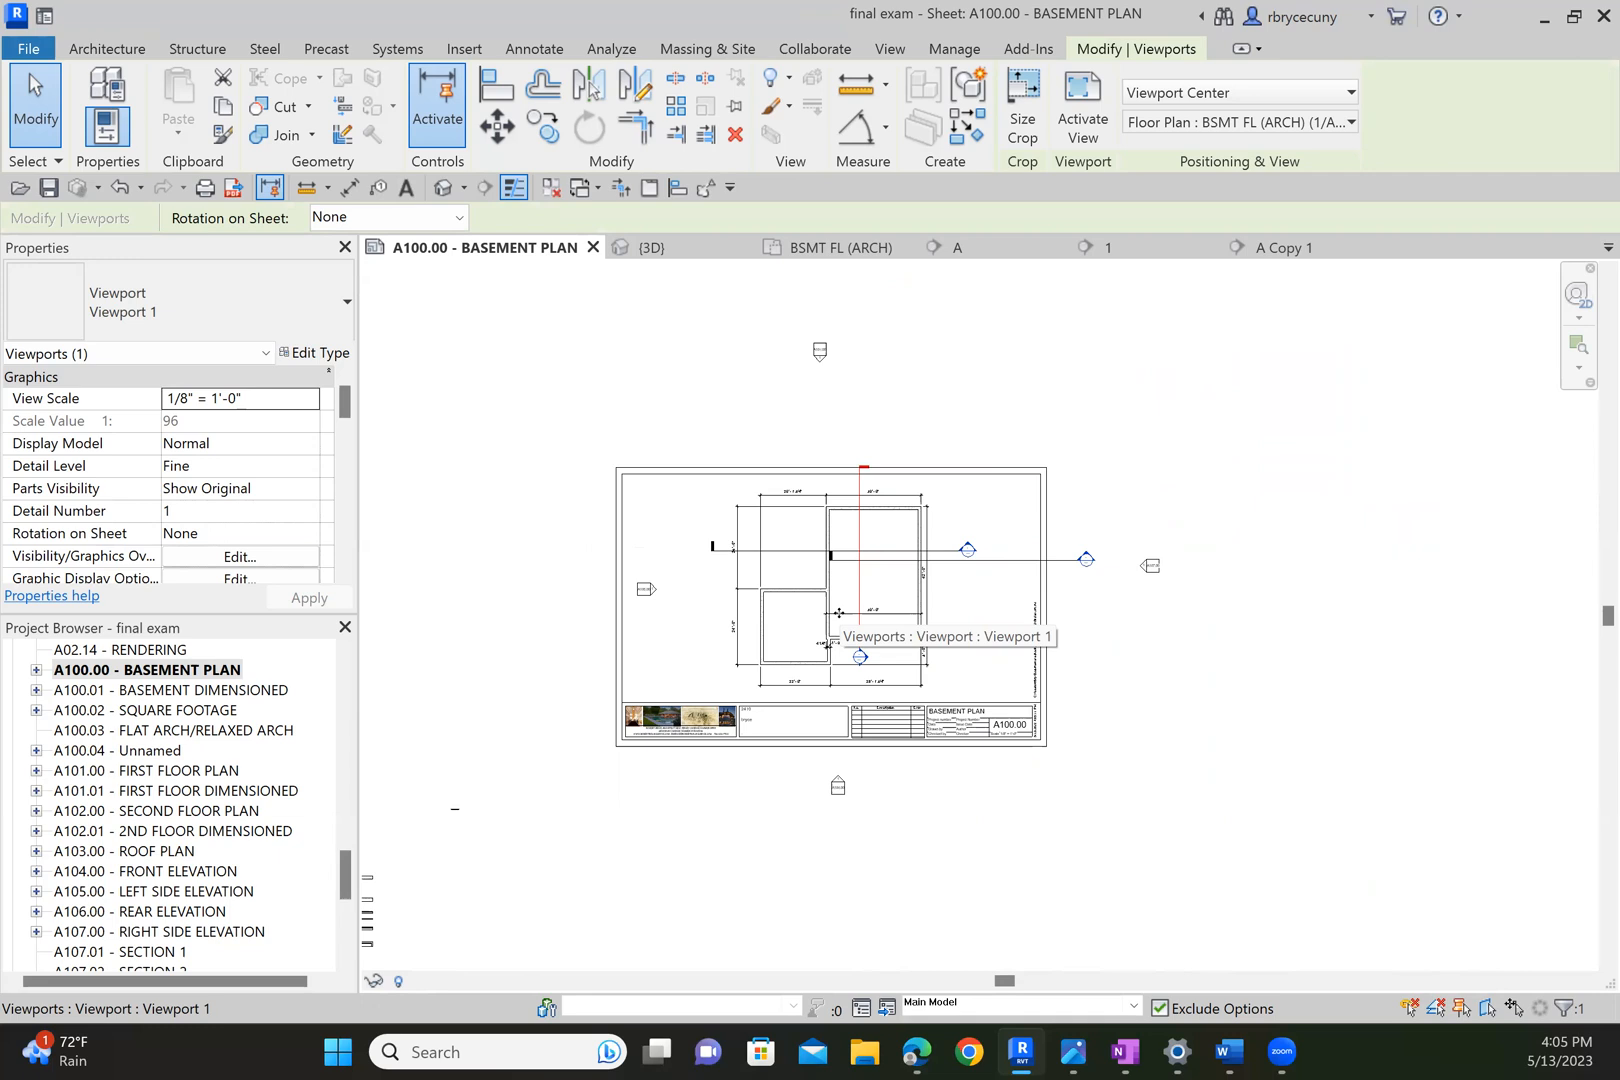
Deselect the basement viewport and open the A000.00 - SITE LOCATION / SHEET LIST sheet.
scroll(226, 770, up, 3)
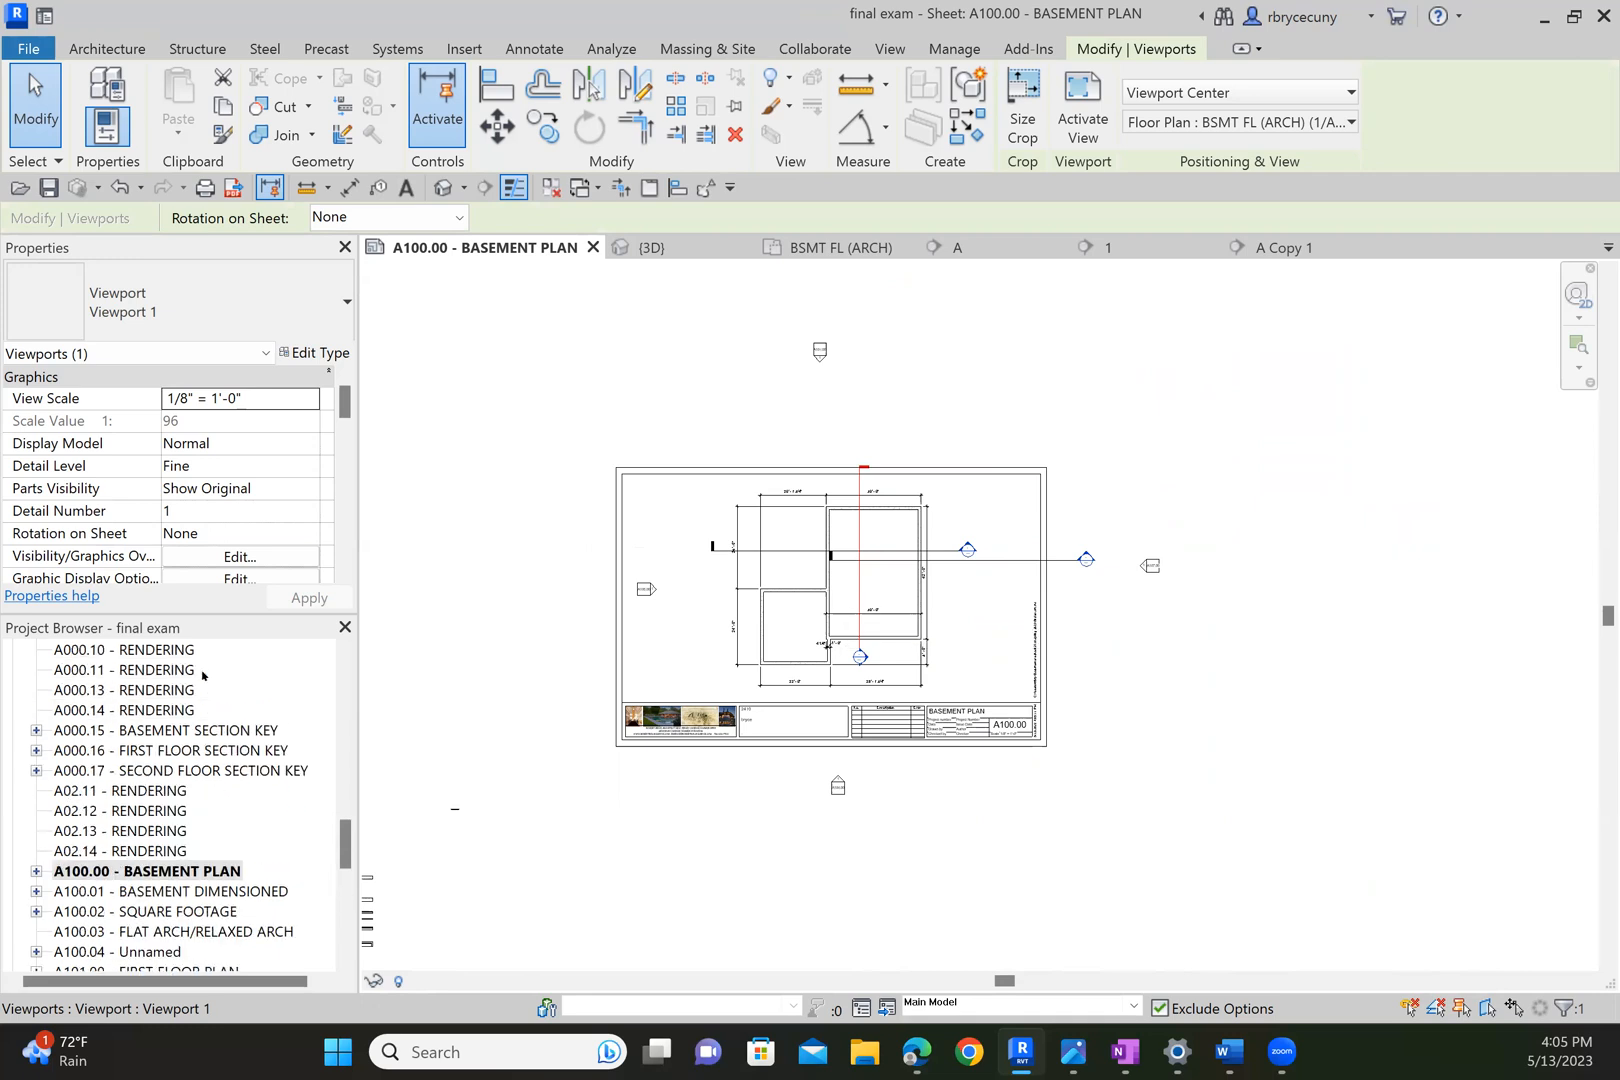
scroll(226, 770, up, 5)
scroll(222, 752, up, 3)
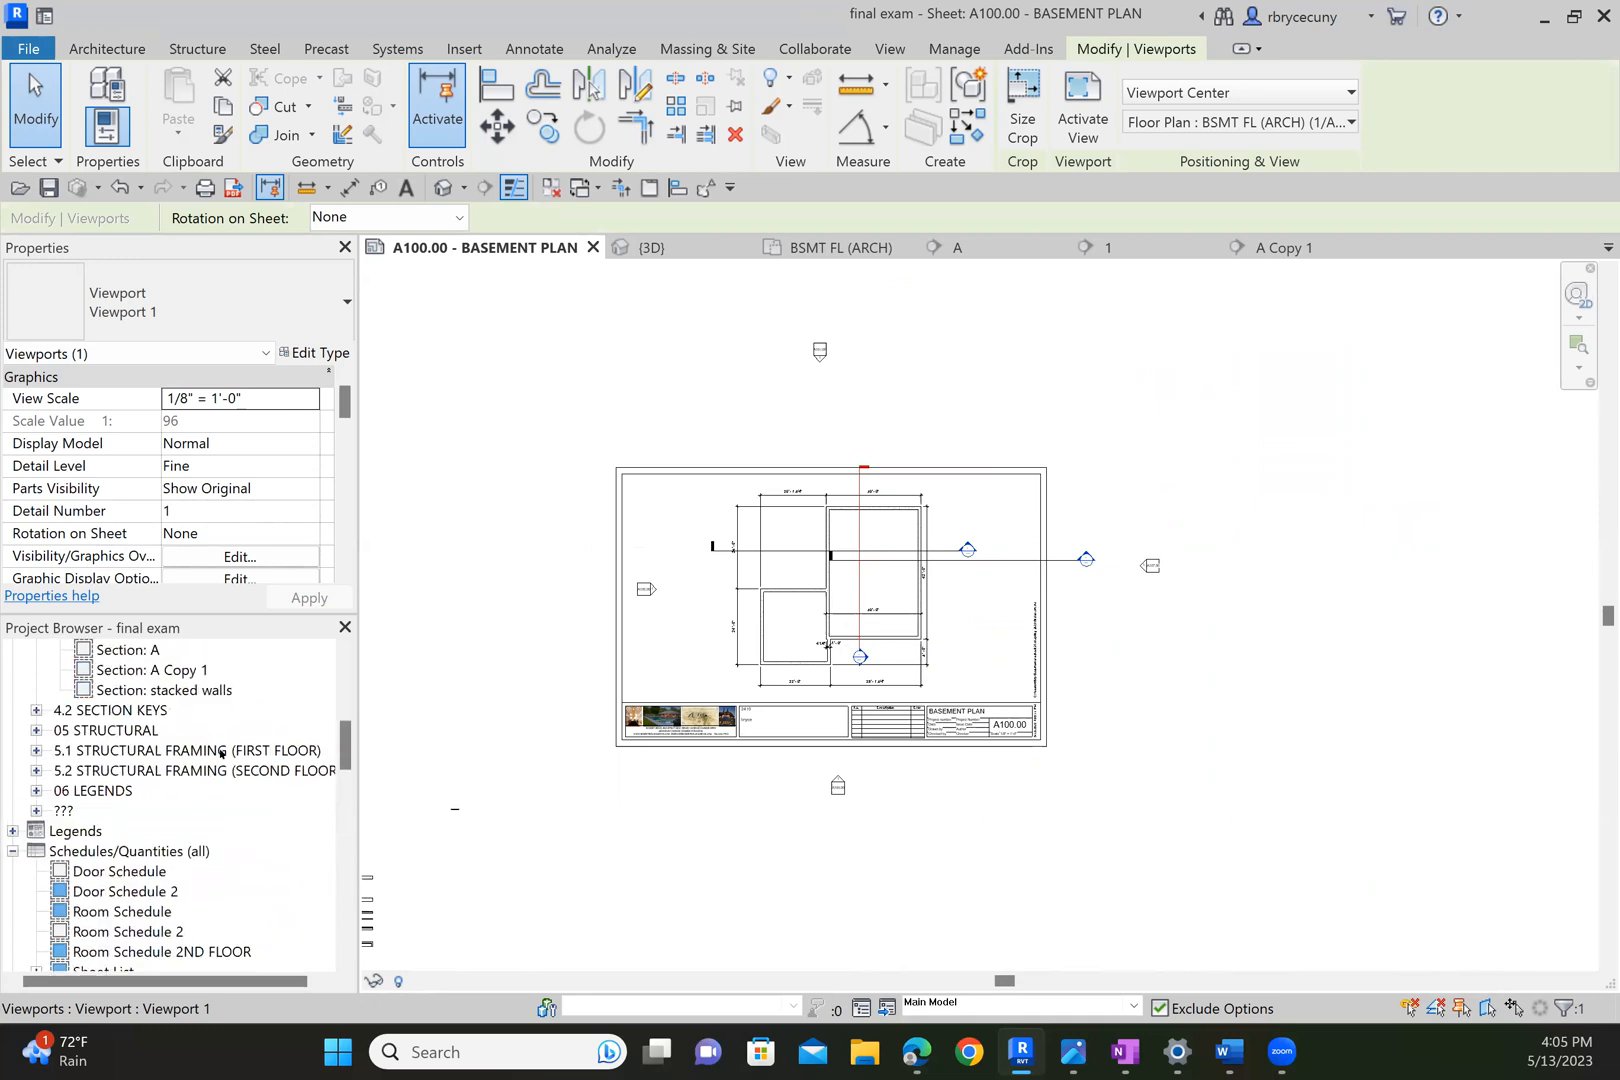
scroll(150, 858, up, 4)
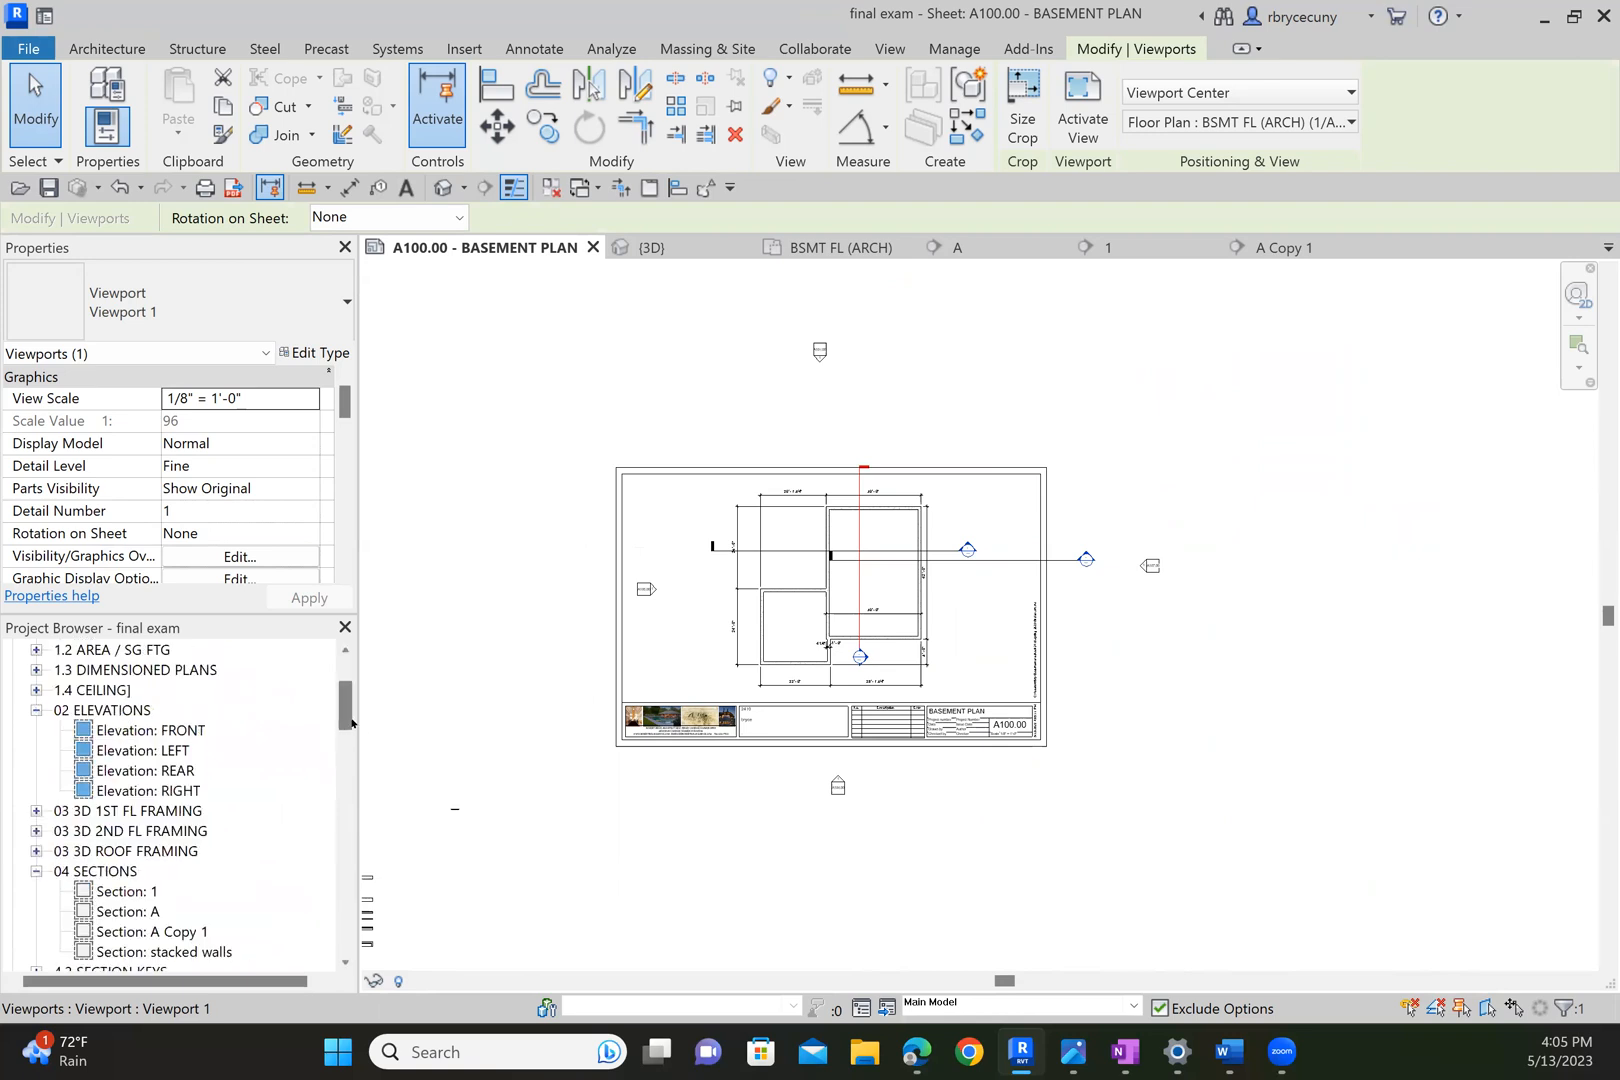
key(Escape)
scroll(162, 700, up, 2)
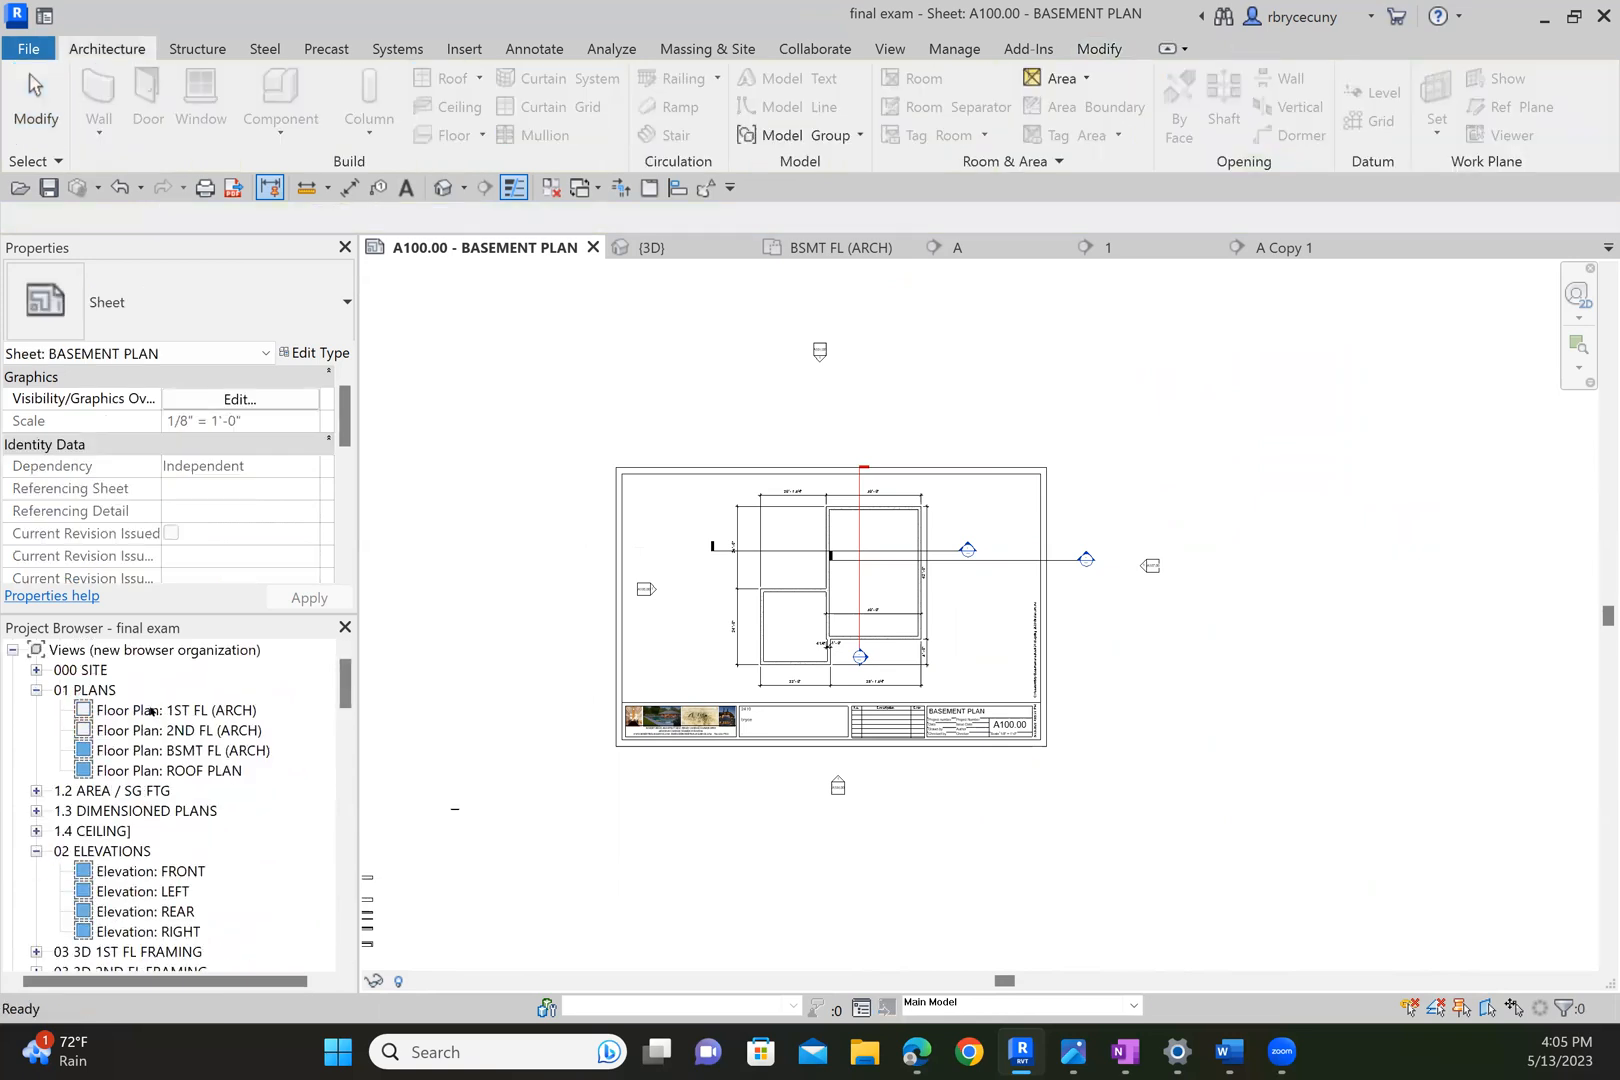
scroll(160, 851, down, 9)
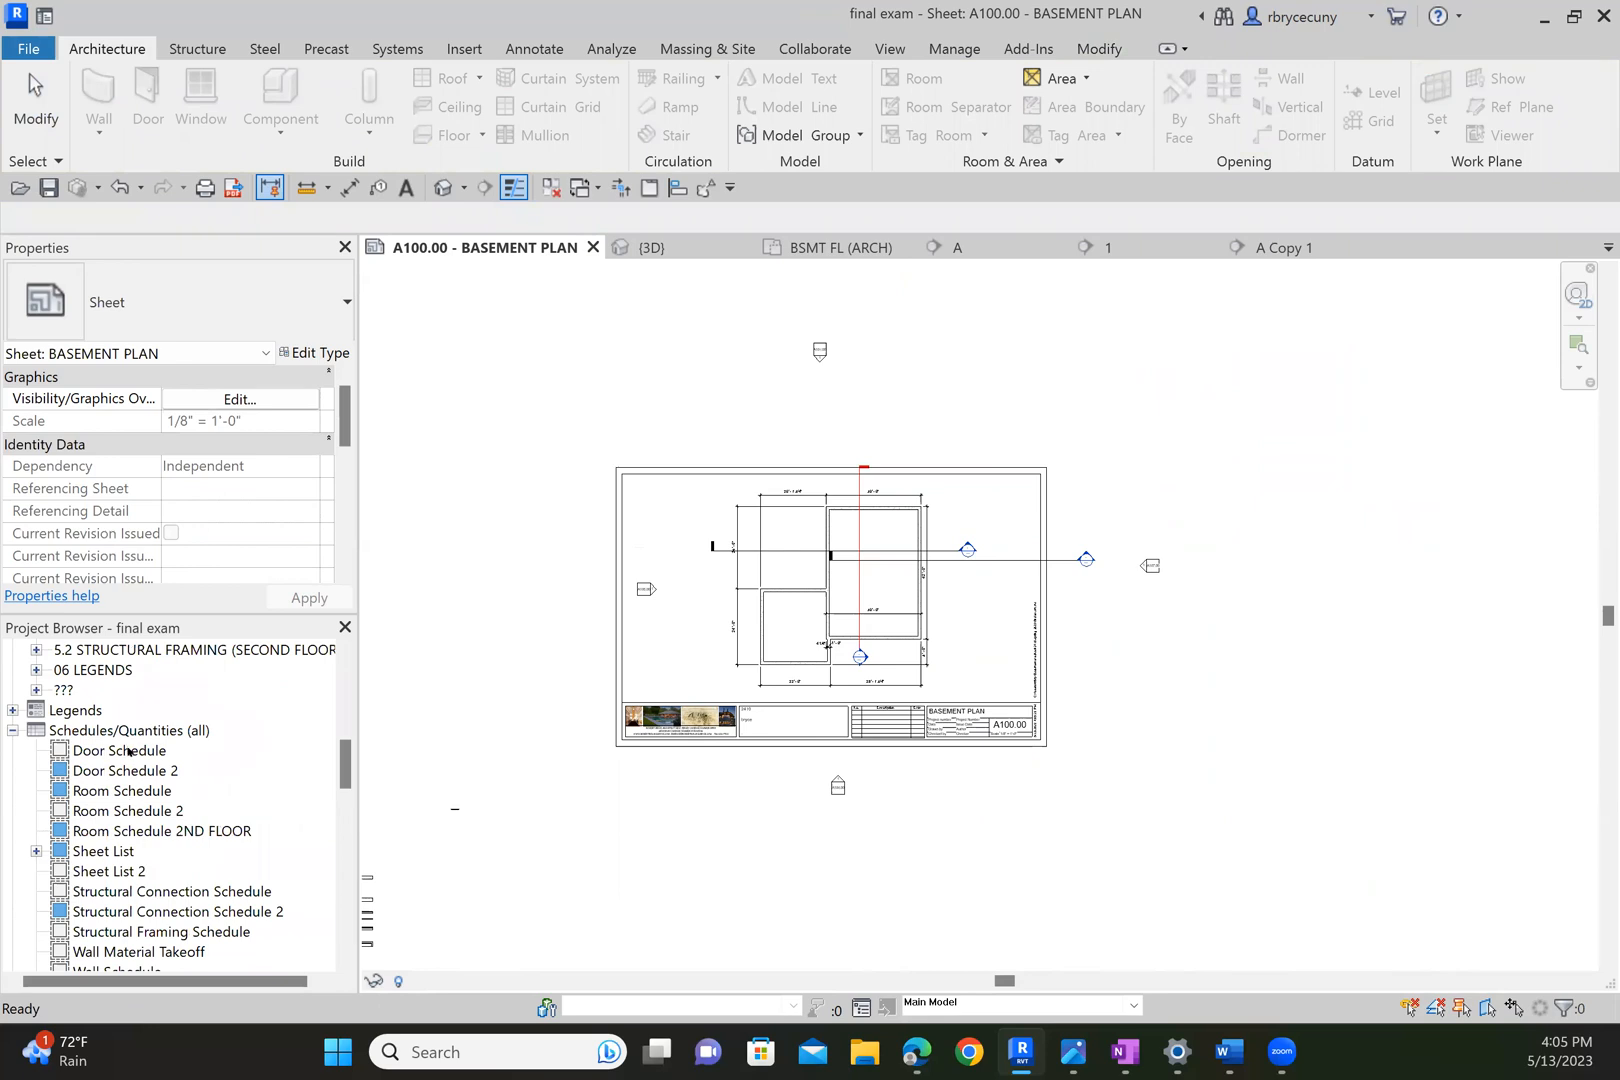
scroll(129, 770, down, 3)
scroll(127, 785, down, 3)
double_click(228, 711)
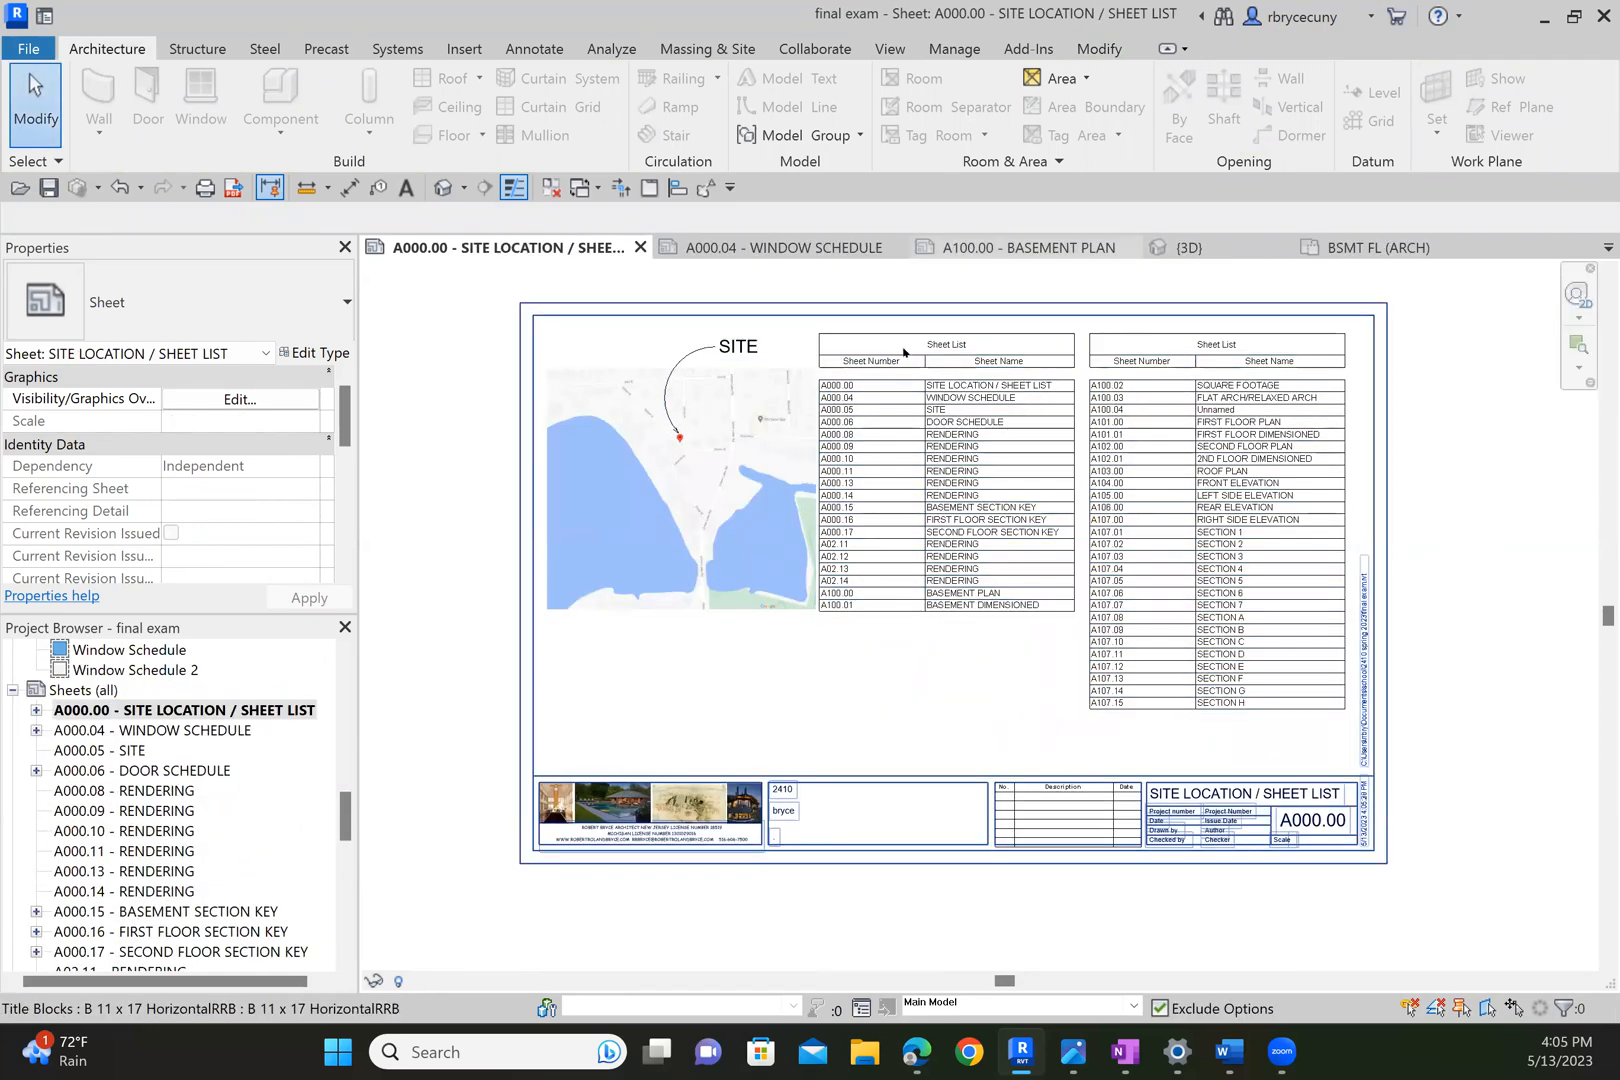
Review the sheet numbers and names in both parts of the sheet list on A000.00.
scroll(900, 348, up, 1)
scroll(1124, 470, up, 2)
scroll(1124, 470, down, 1)
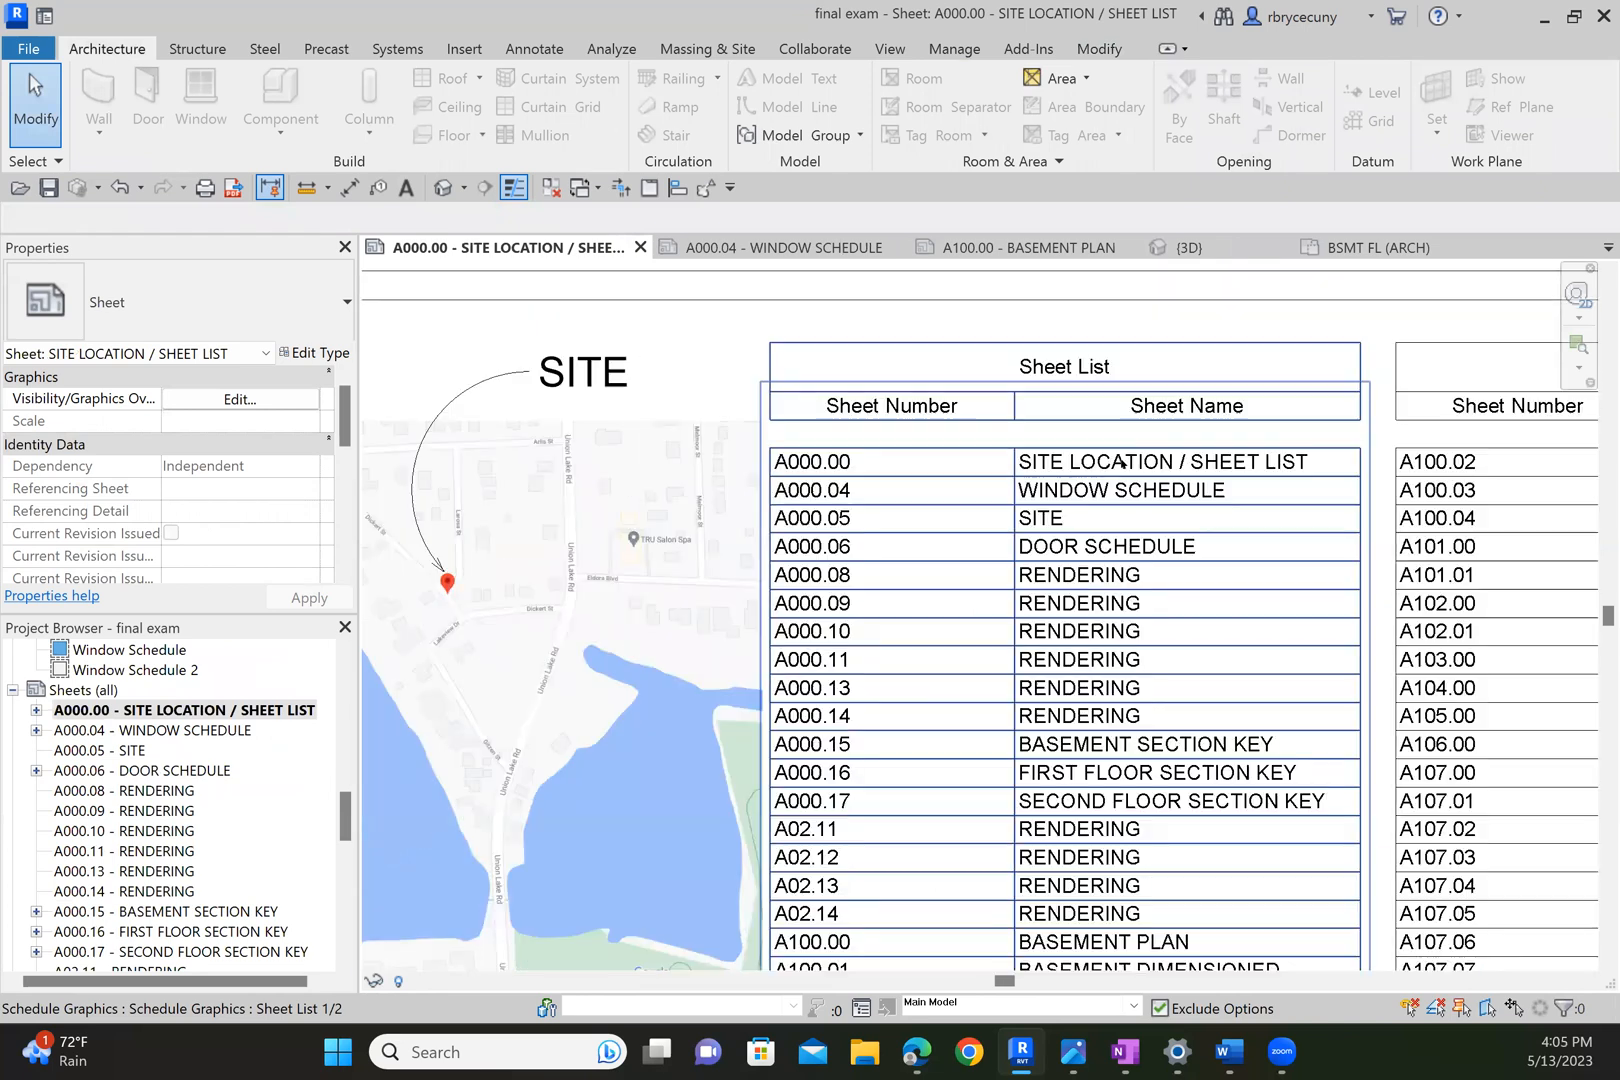
scroll(1124, 485, down, 1)
scroll(1124, 491, down, 3)
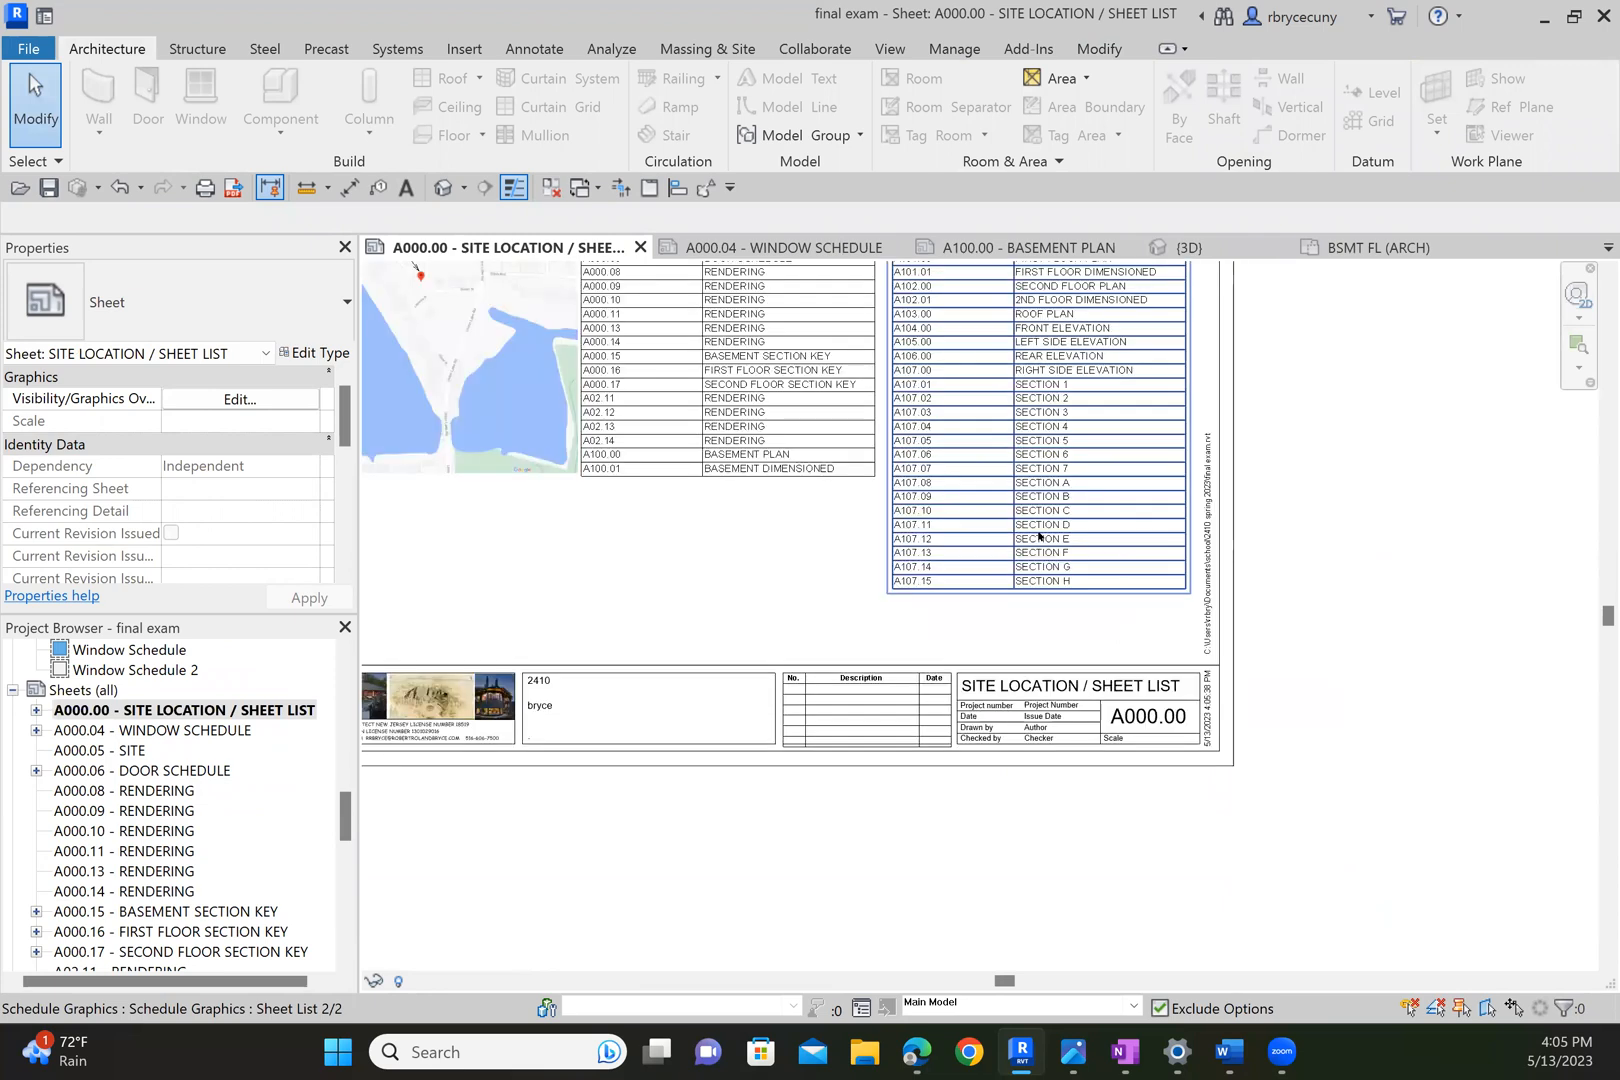
Lengthen the first part of the split sheet list so it ends with A101.01 FIRST FLOOR DIMENSIONED, and check the sheet layout.
scroll(1041, 545, up, 4)
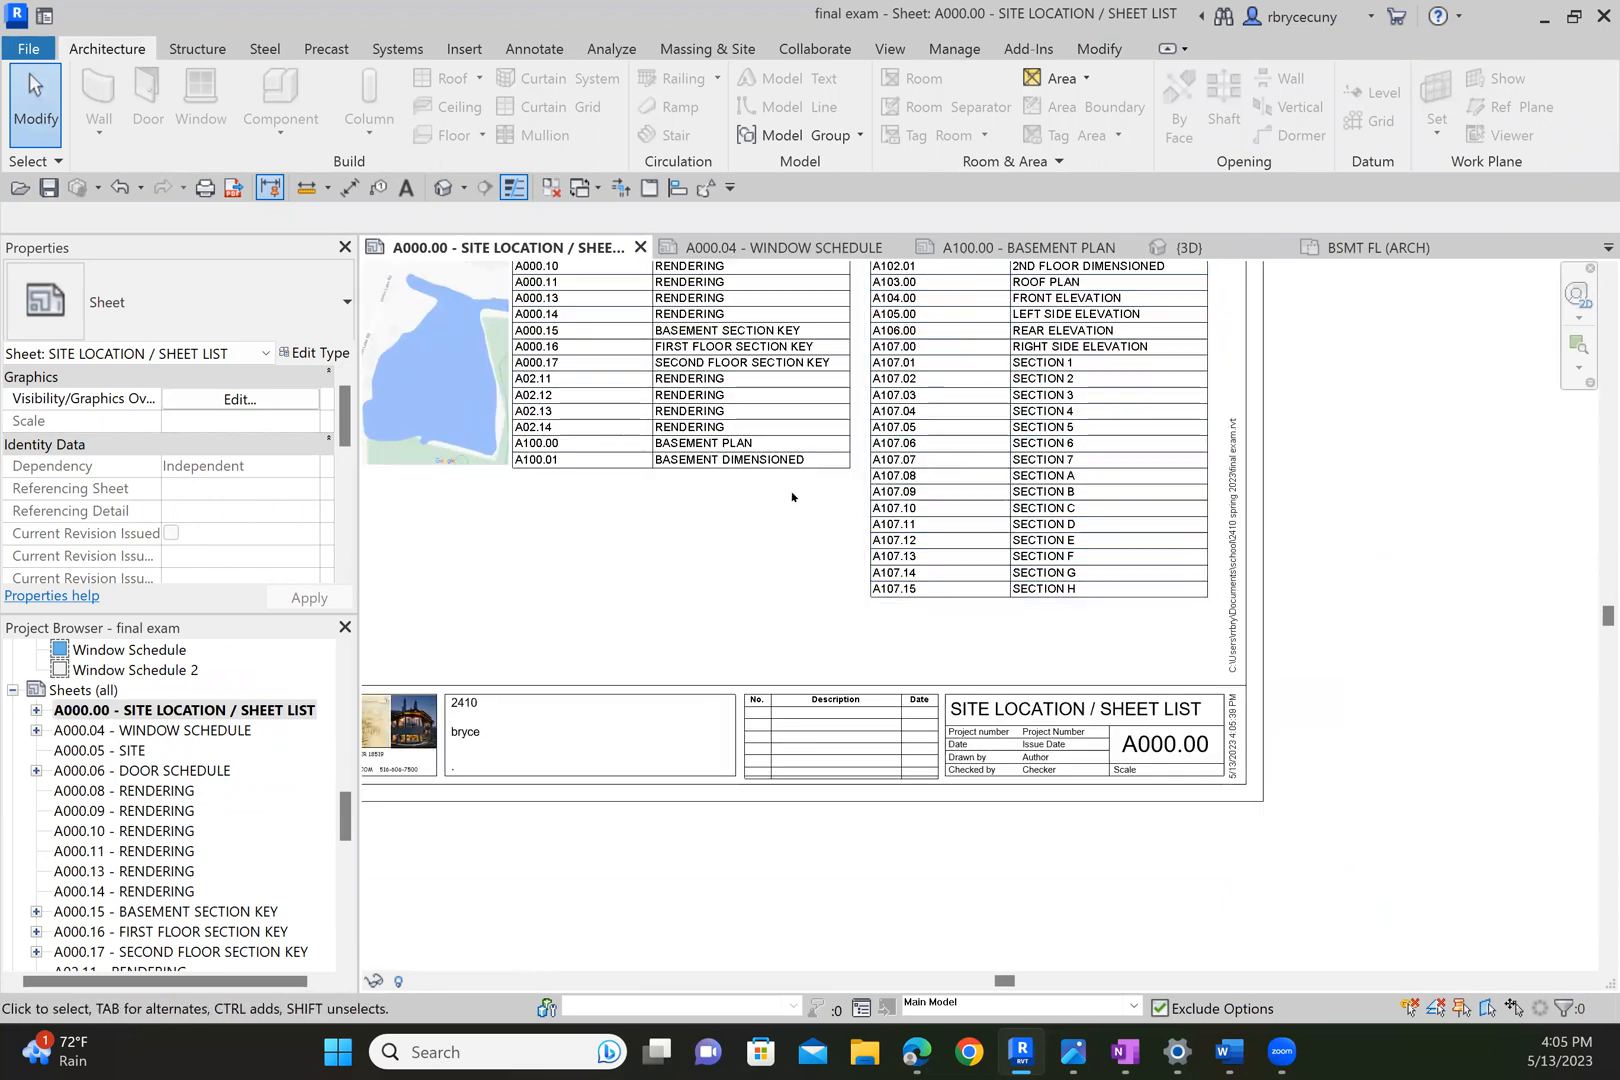
click(705, 471)
drag(678, 476, 682, 560)
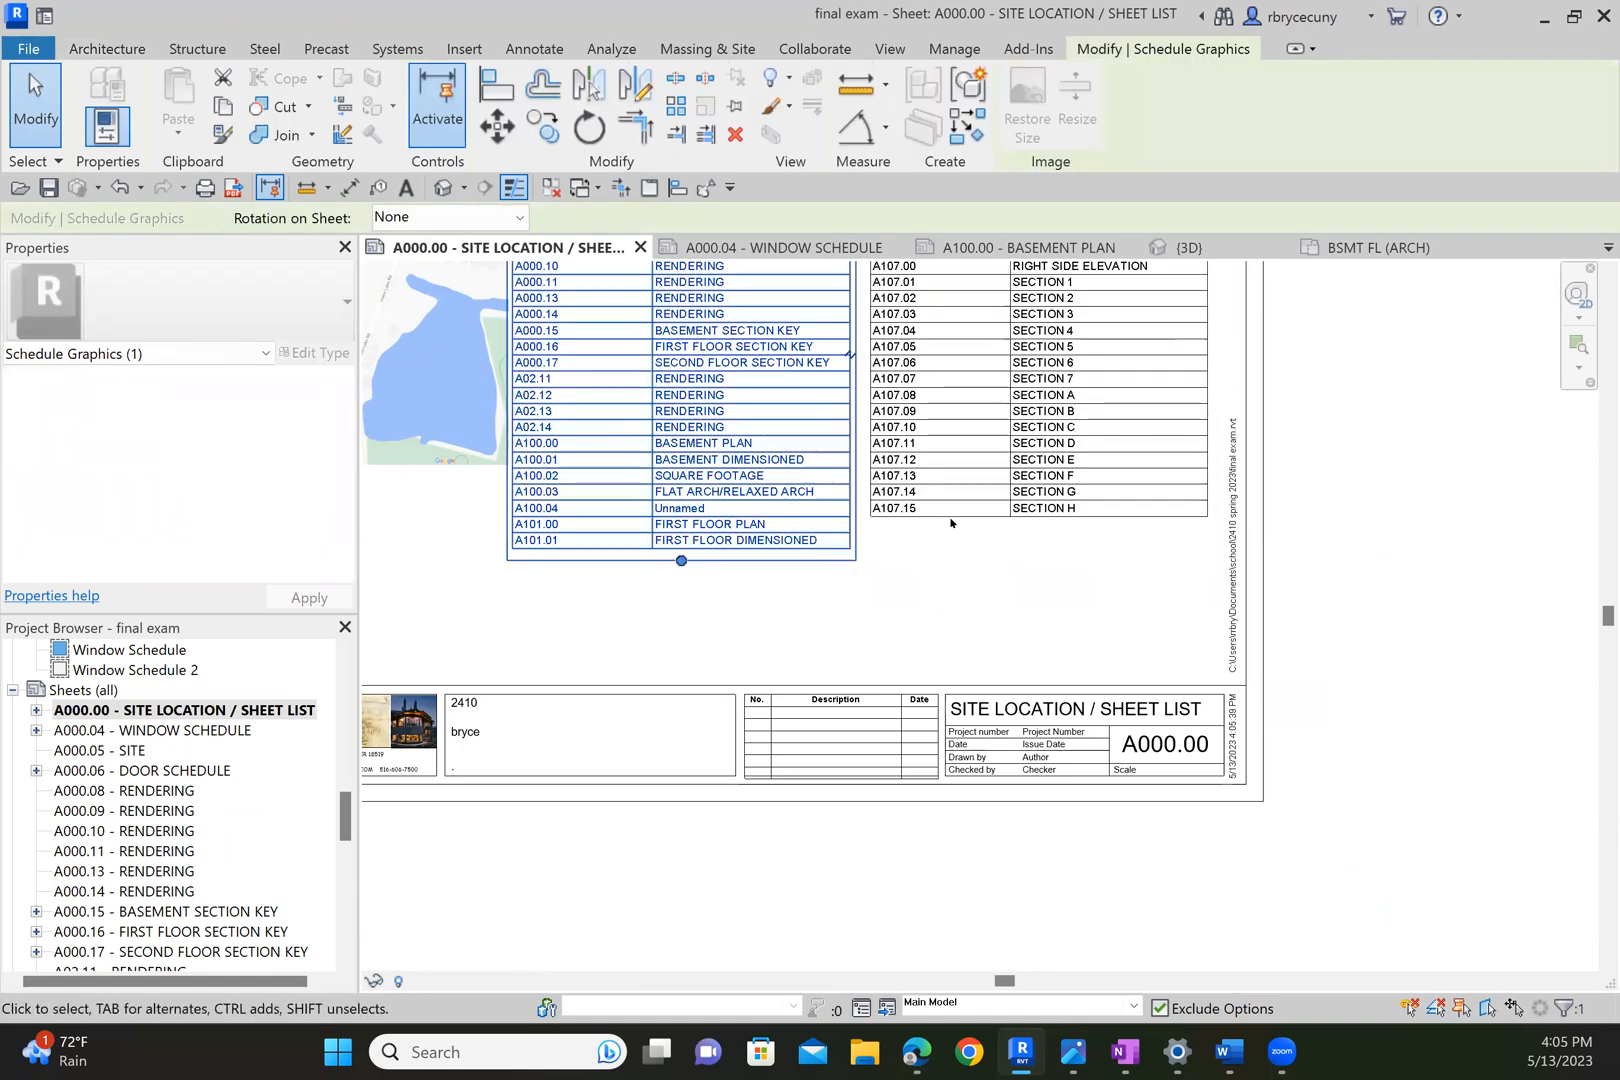
click(1040, 518)
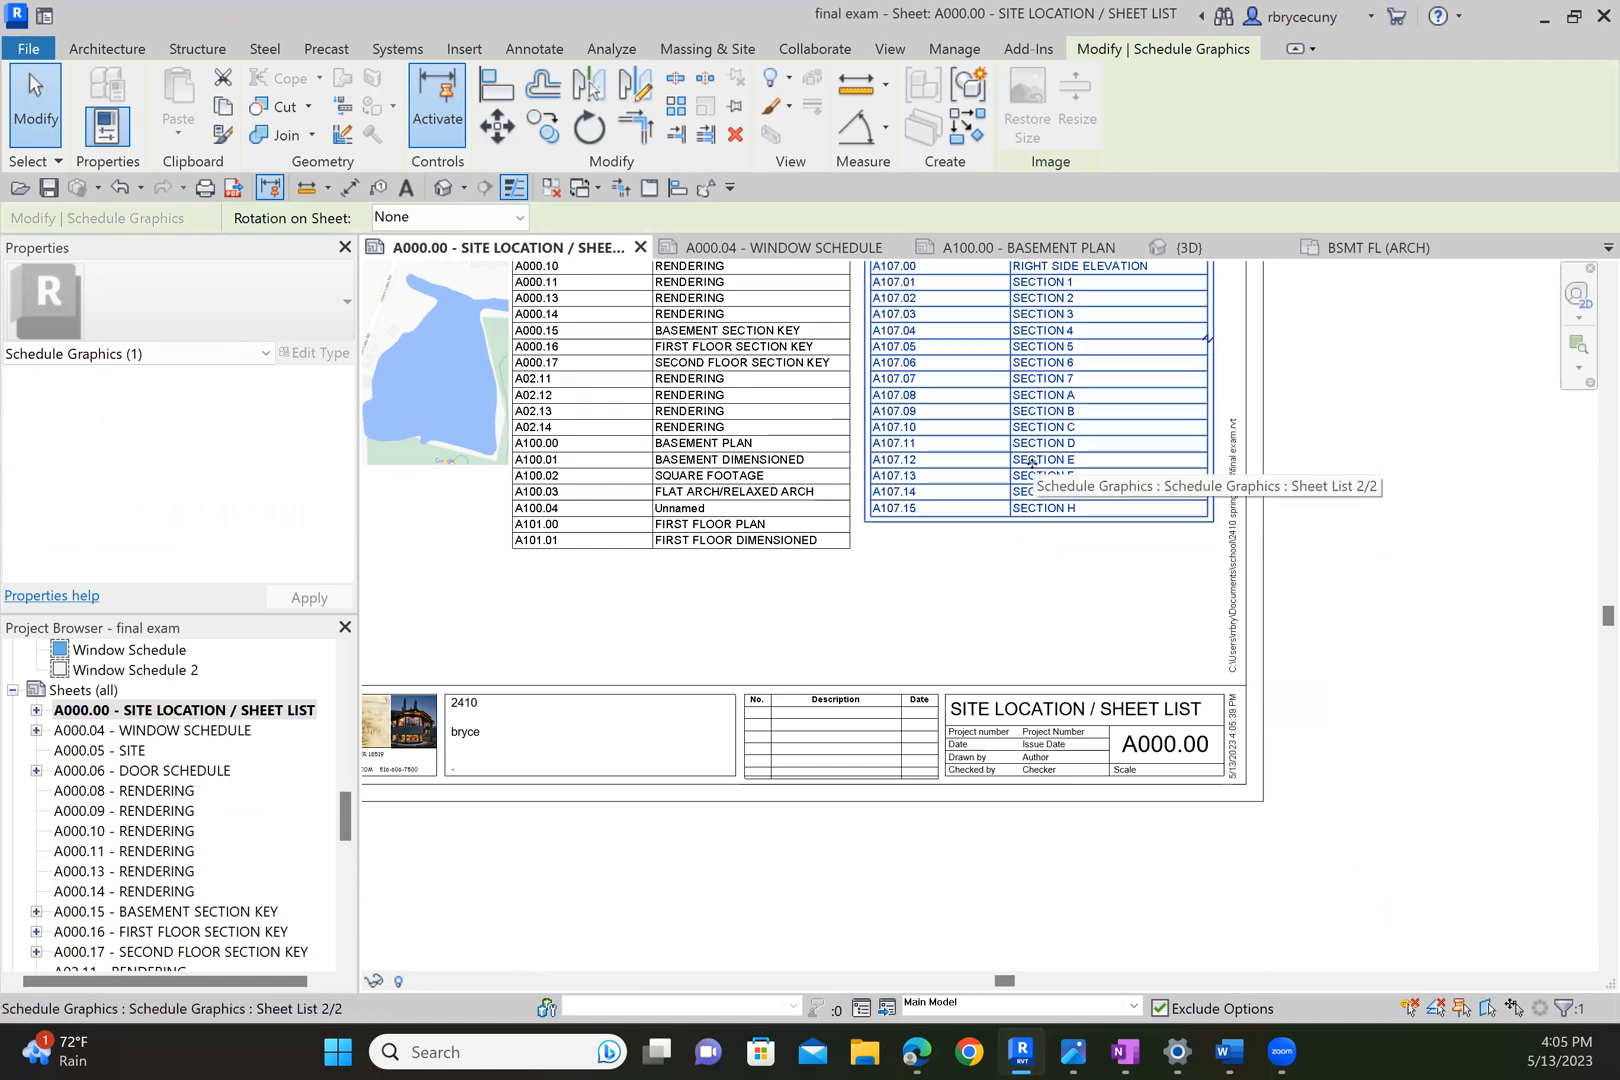
scroll(1302, 561, down, 3)
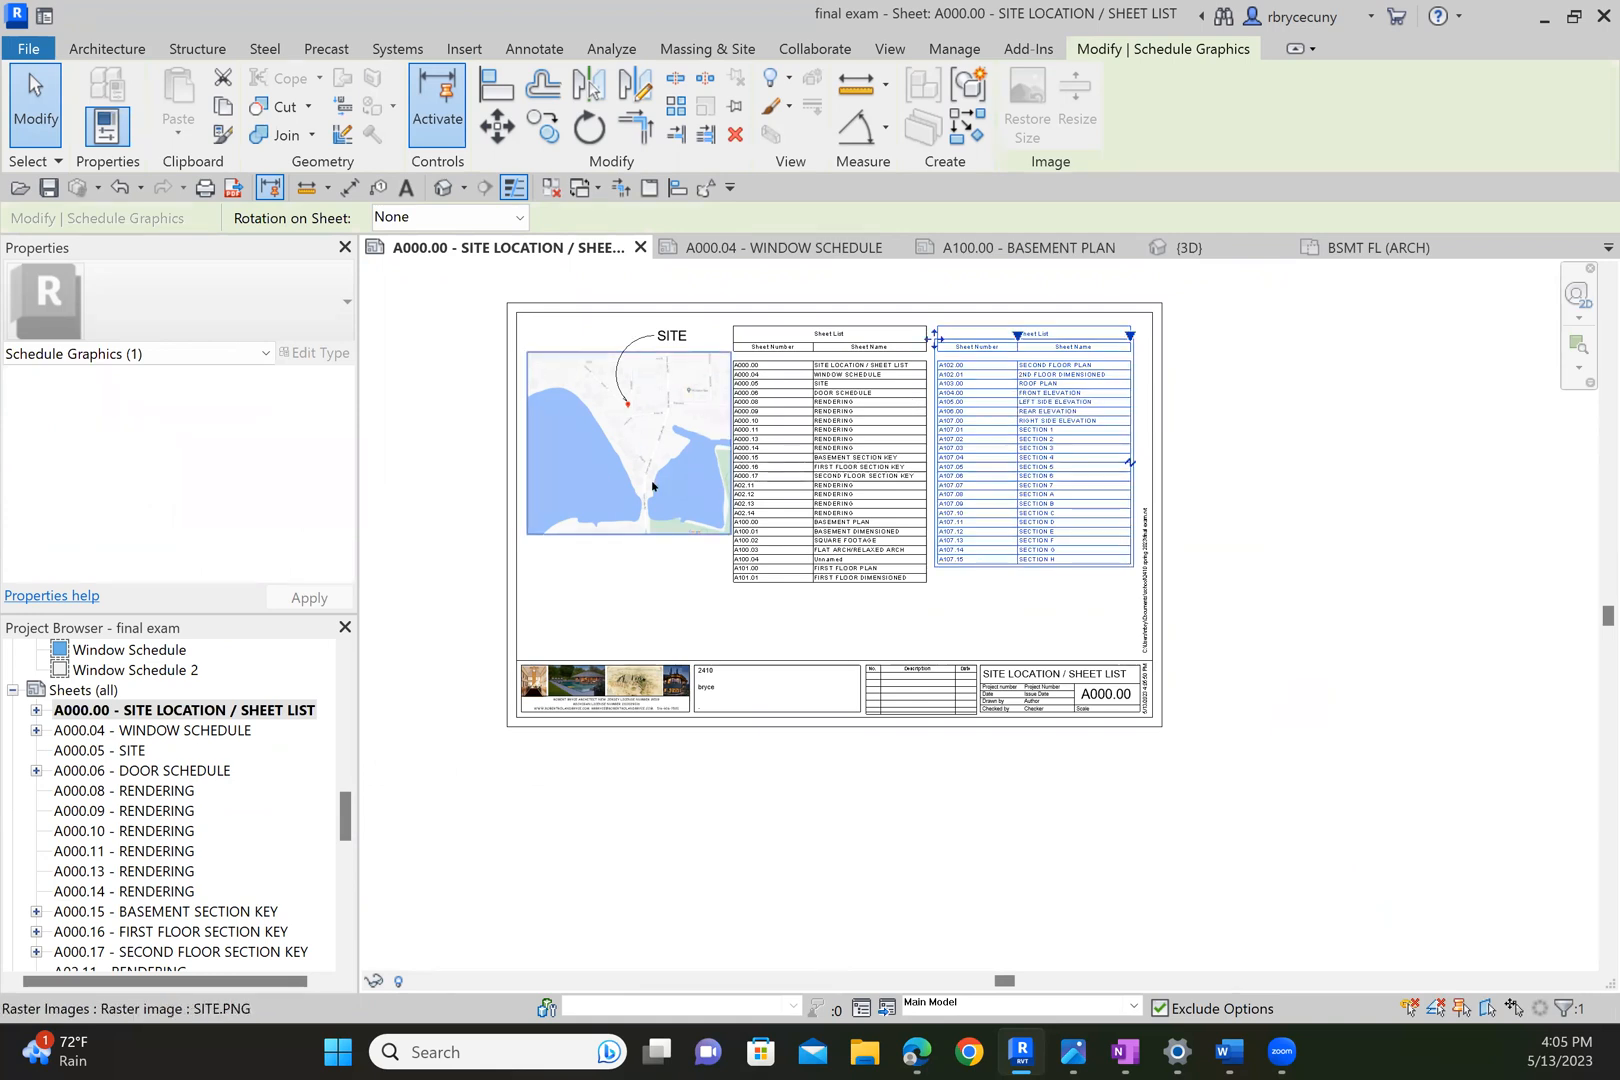
scroll(652, 487, down, 1)
scroll(652, 487, down, 1)
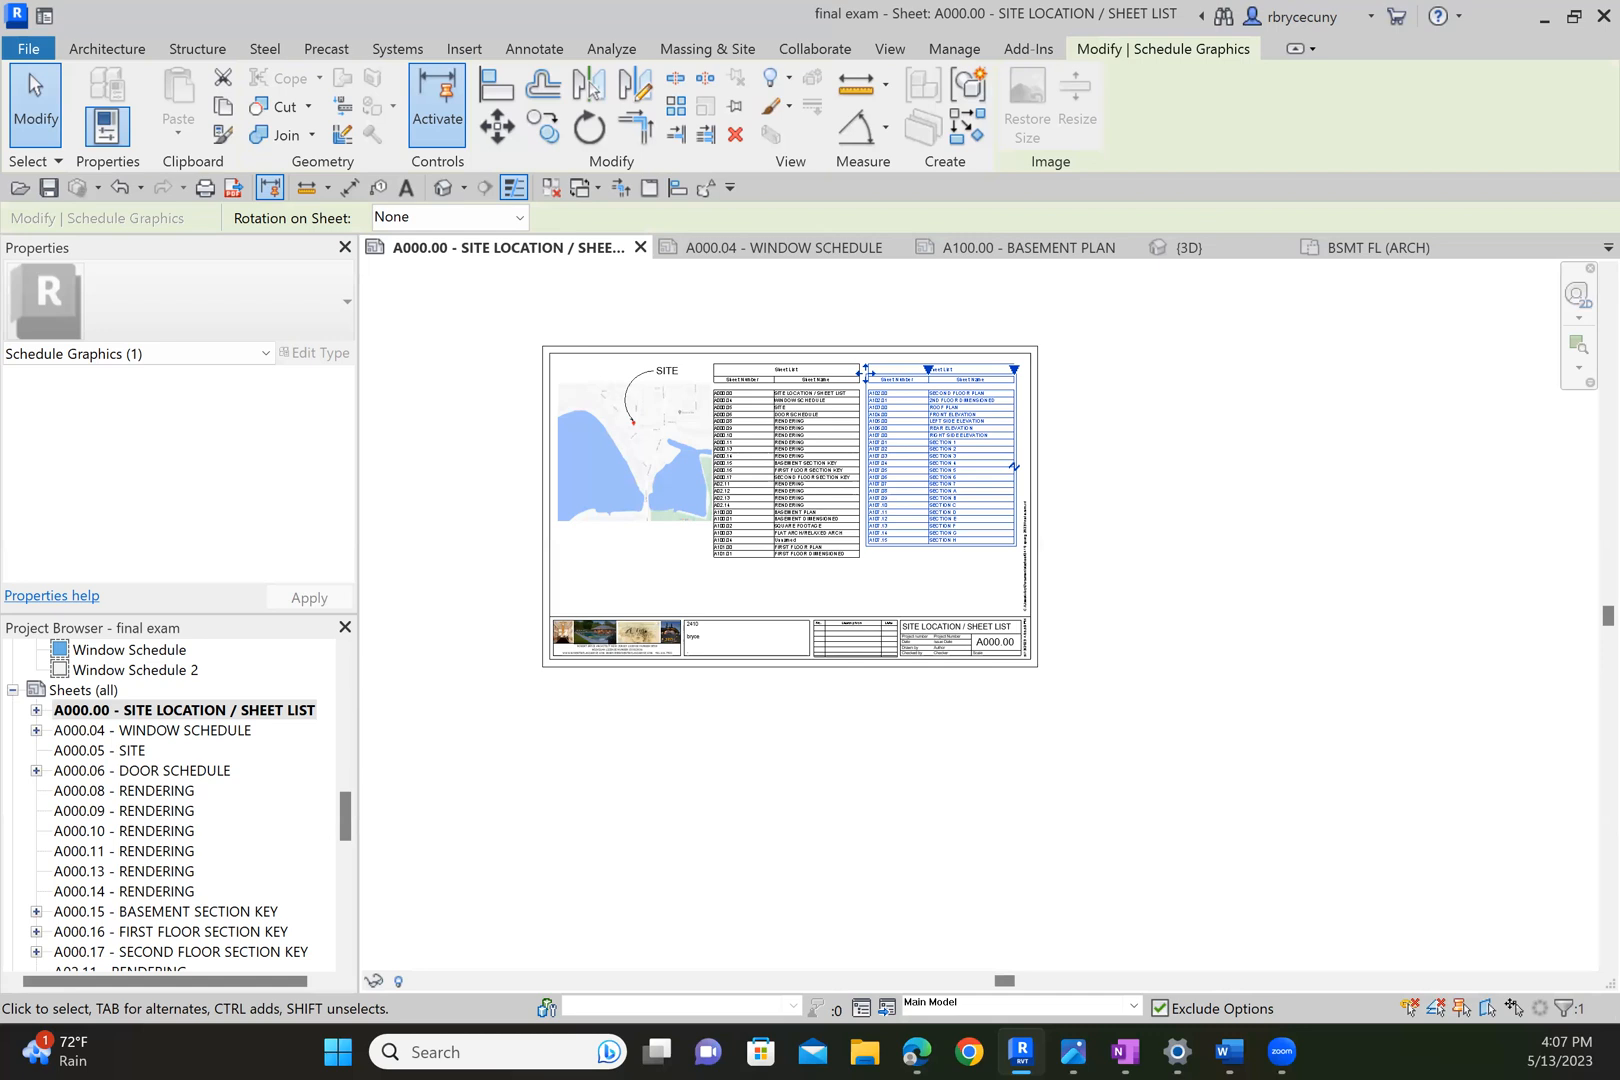
Open the 1ST FL (ARCH) floor plan and bring the whole plan into view.
drag(345, 816, 351, 652)
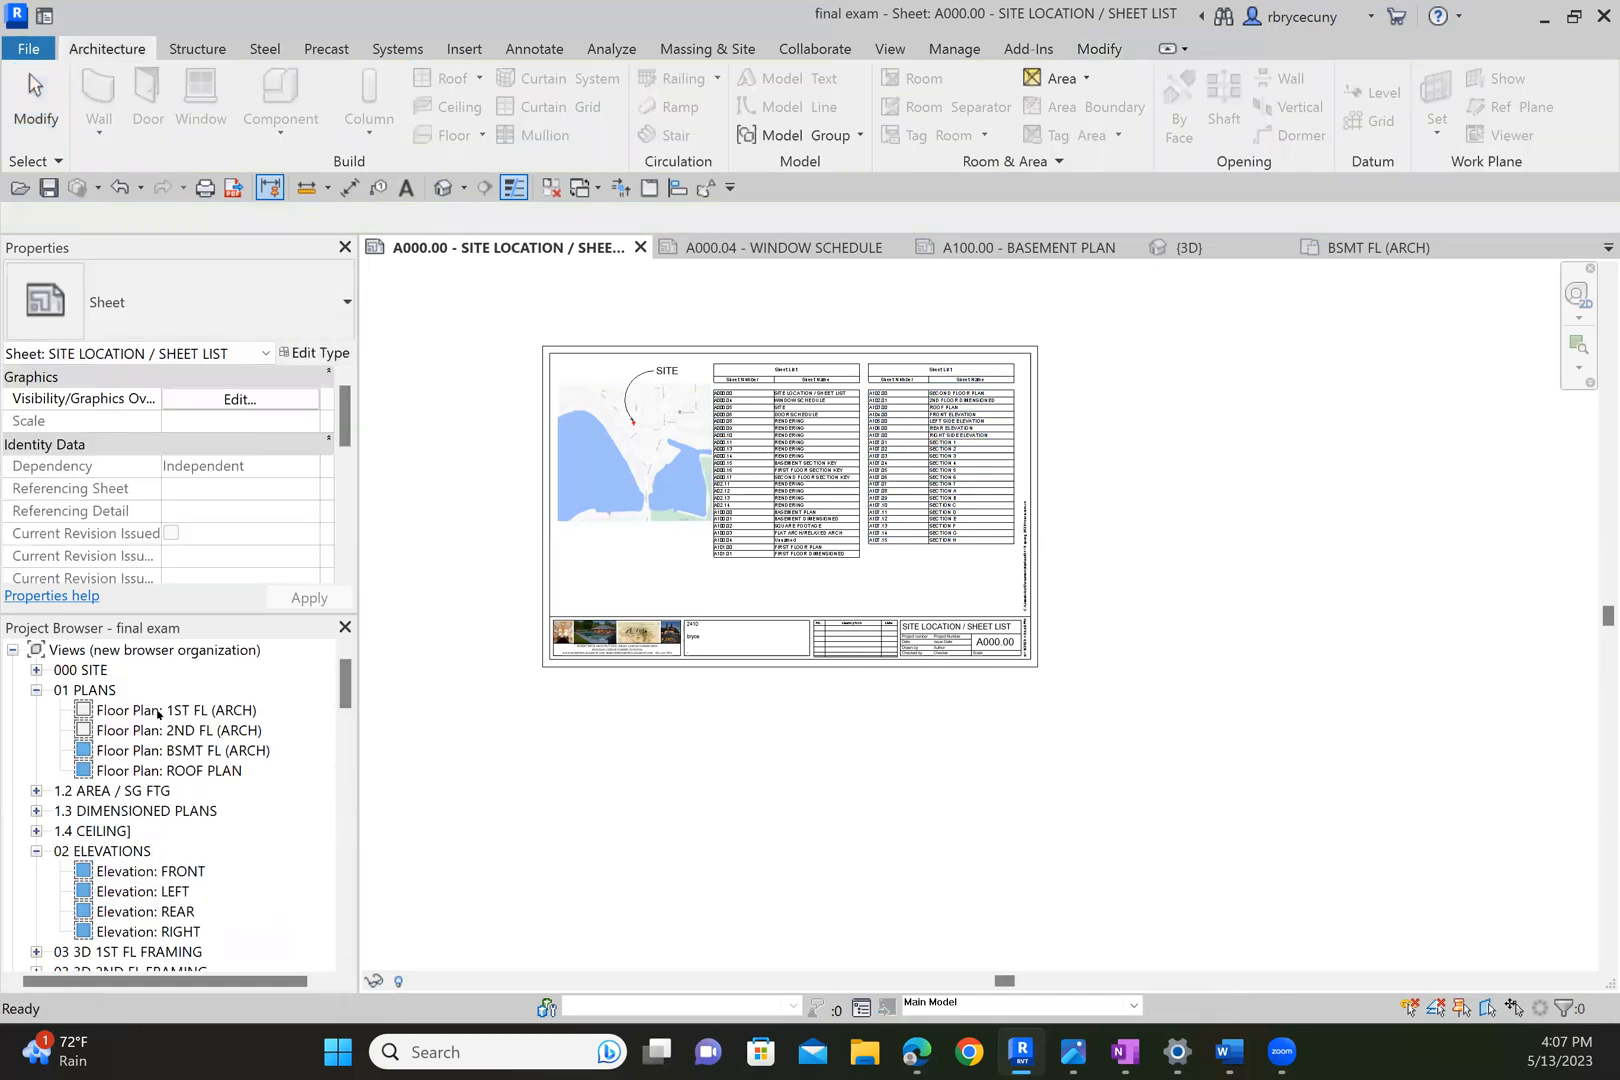
double_click(158, 713)
scroll(581, 788, down, 3)
middle_drag(905, 736, 1059, 647)
scroll(995, 682, up, 1)
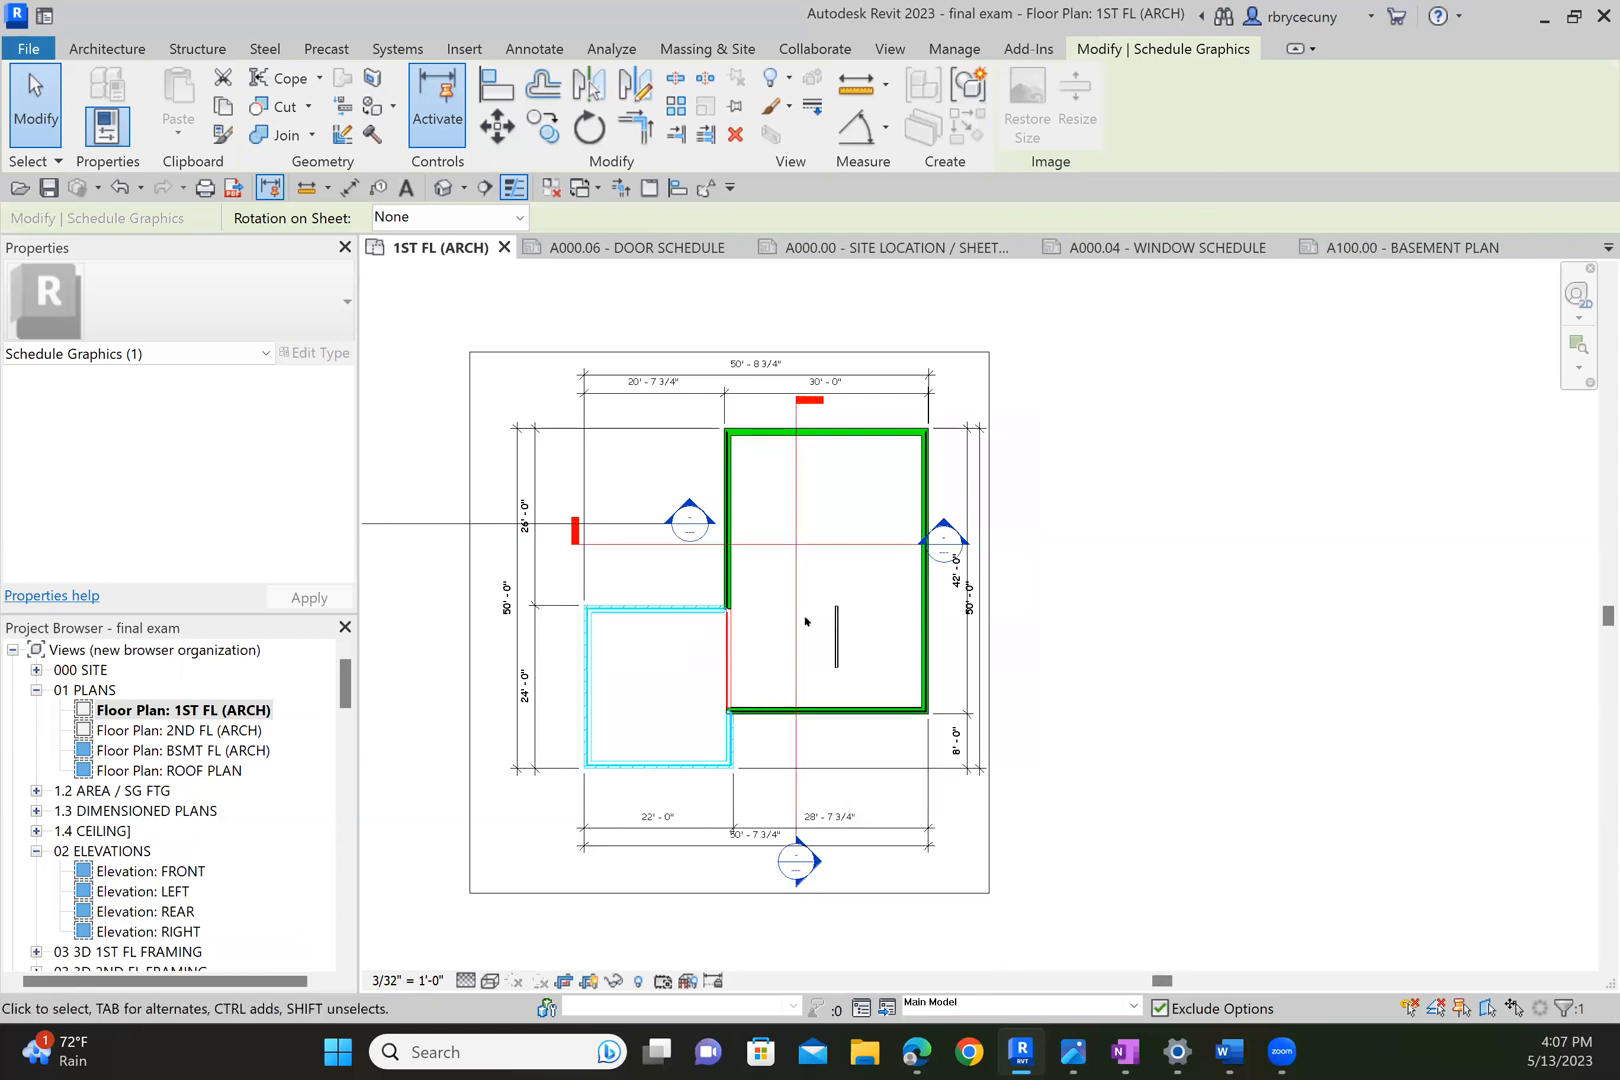
Select the short freestanding Interior - 2X4 wall inside the main house outline and inspect its placement.
click(836, 640)
scroll(837, 641, up, 2)
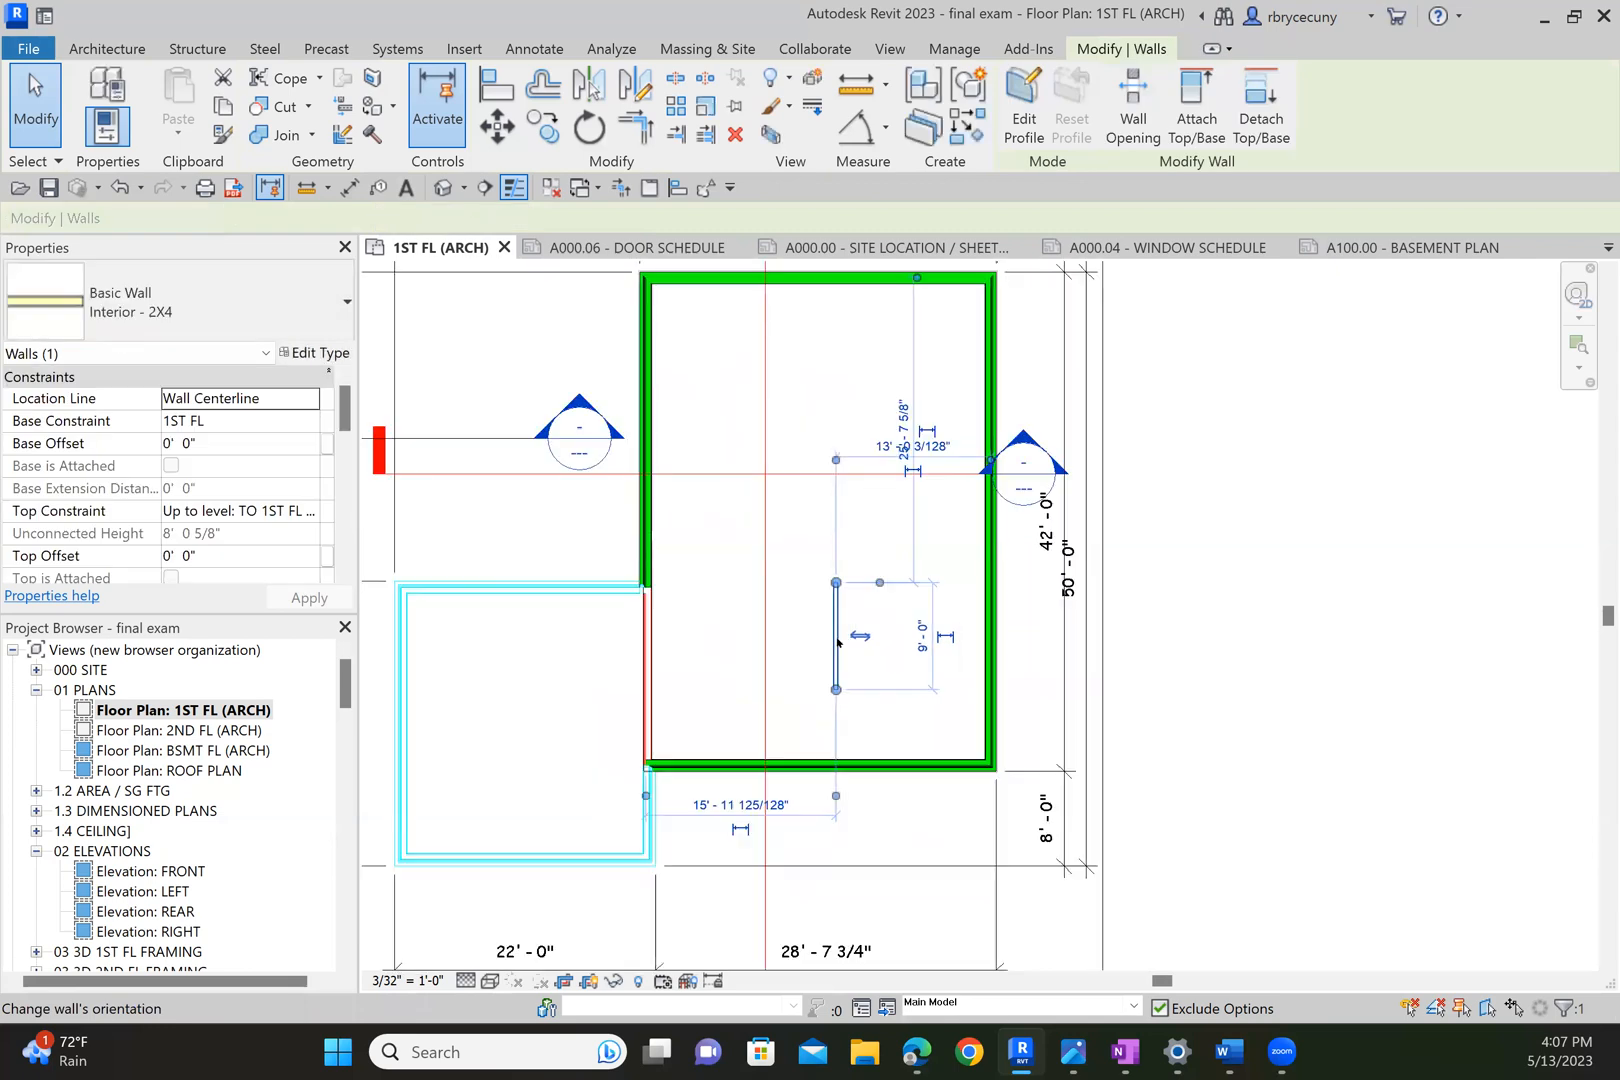
scroll(838, 632, down, 4)
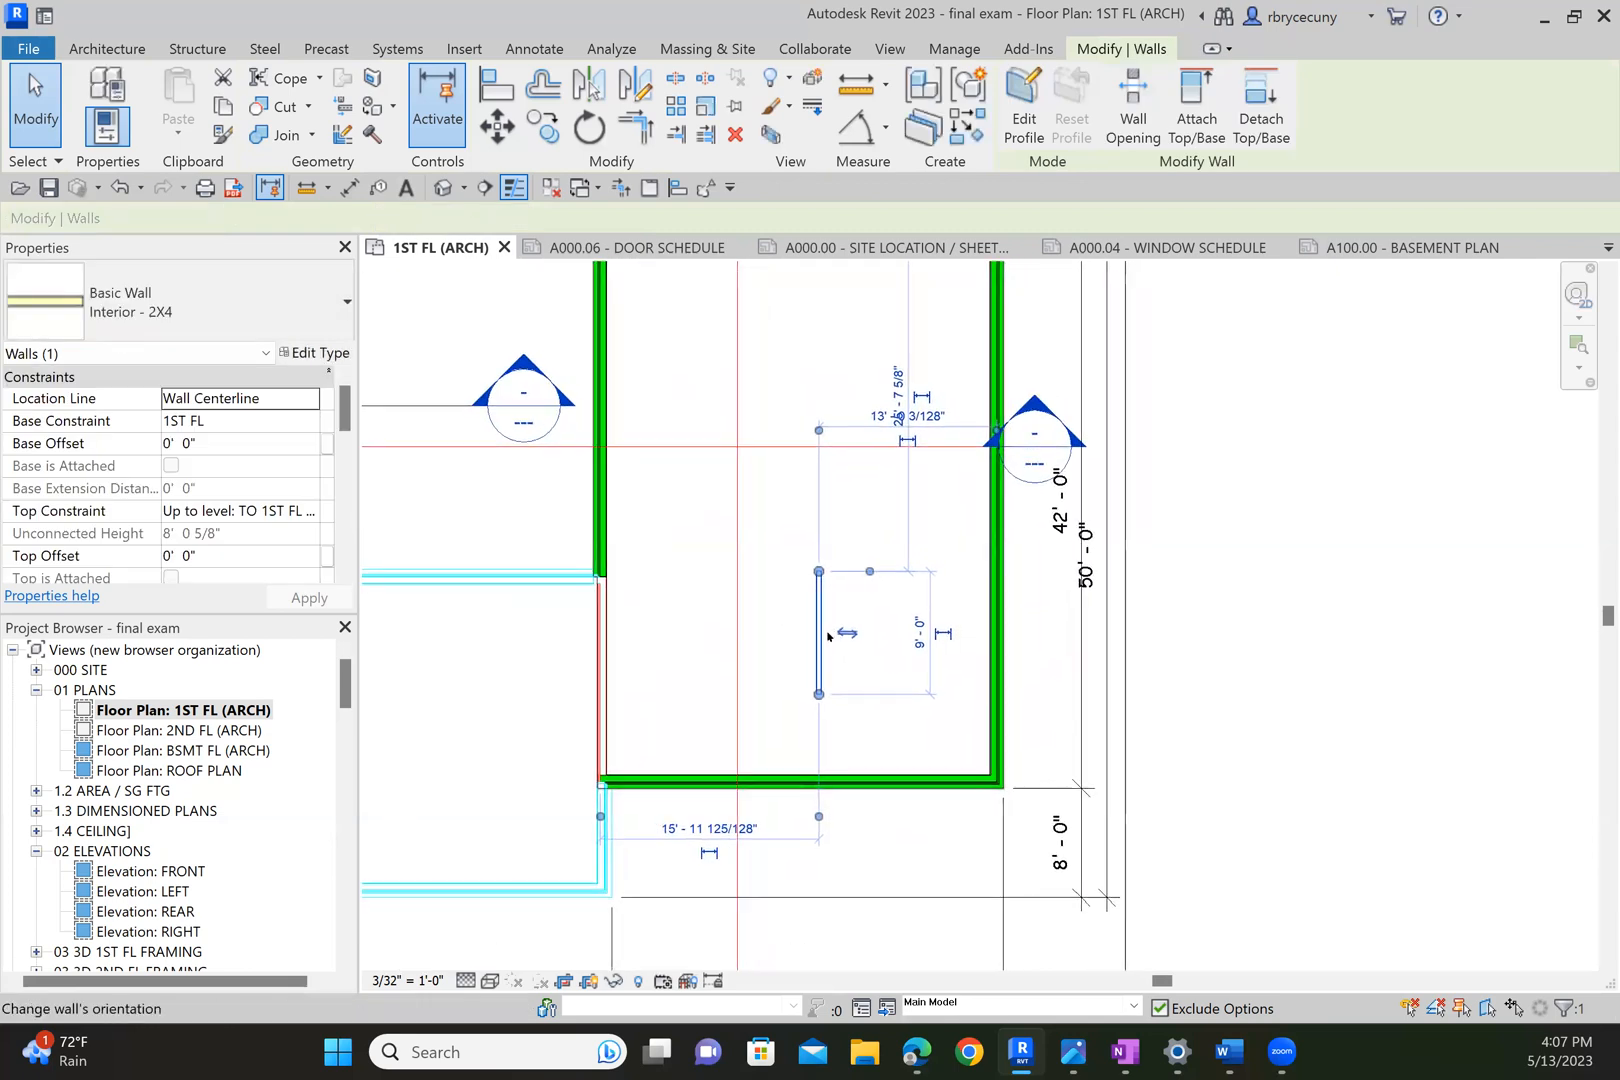